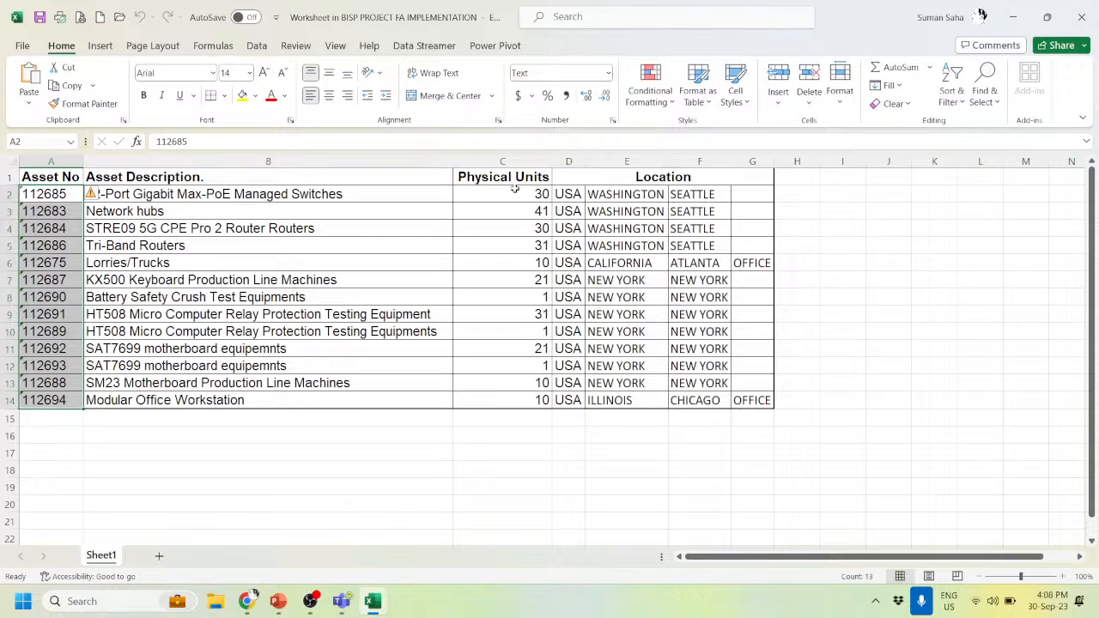
- Check the 238 total of Physical Units in C2:C14, then select the country and location columns
drag(515, 191, 518, 394)
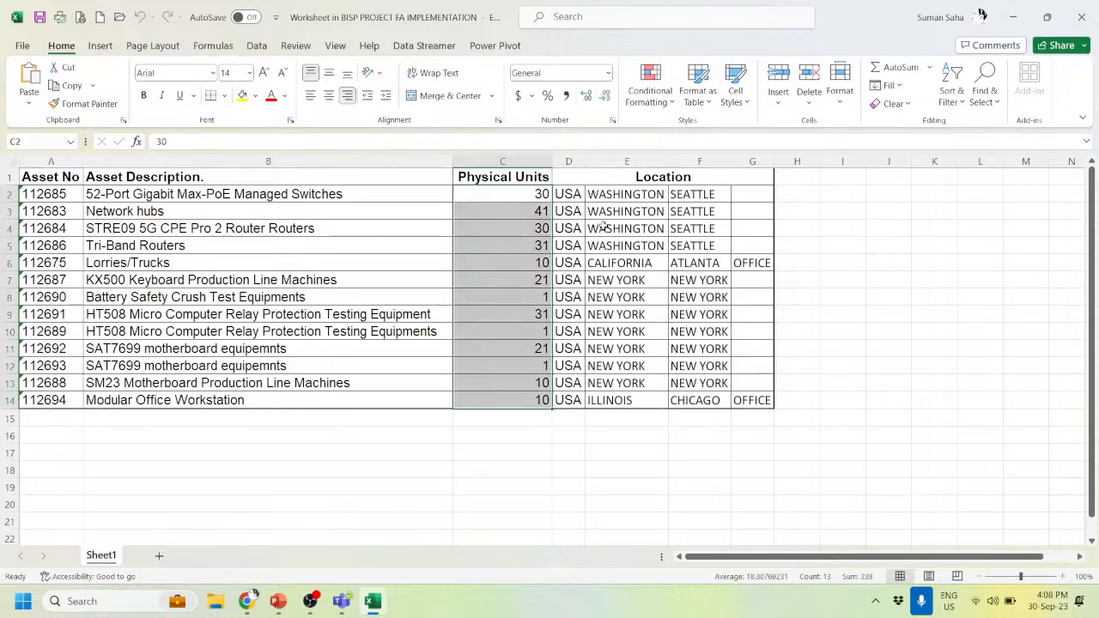
drag(571, 195, 751, 396)
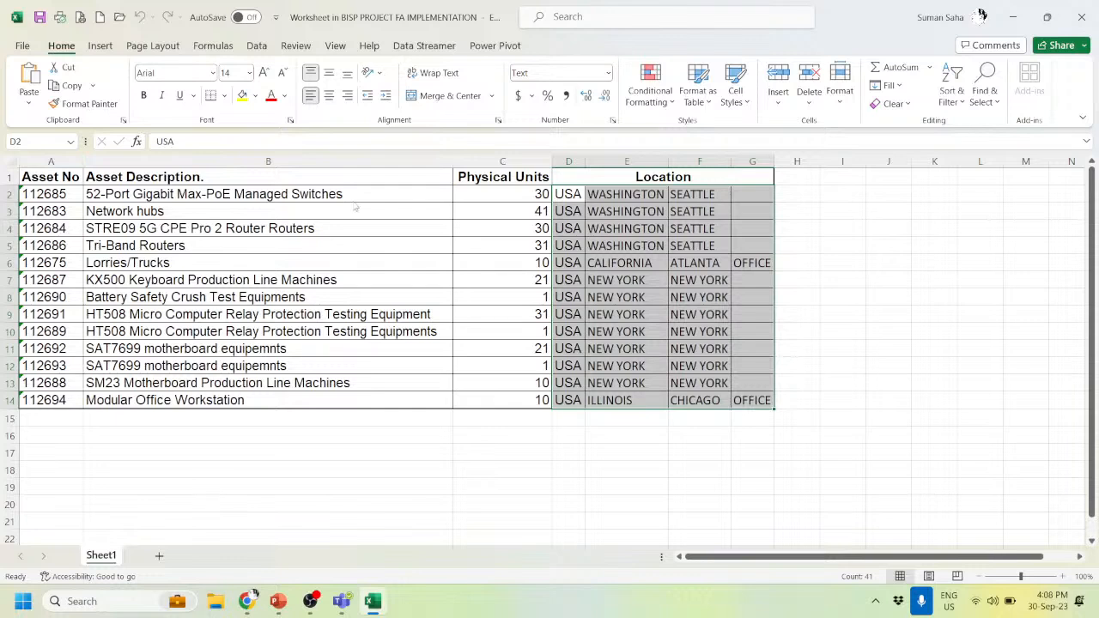
key(alt+Tab)
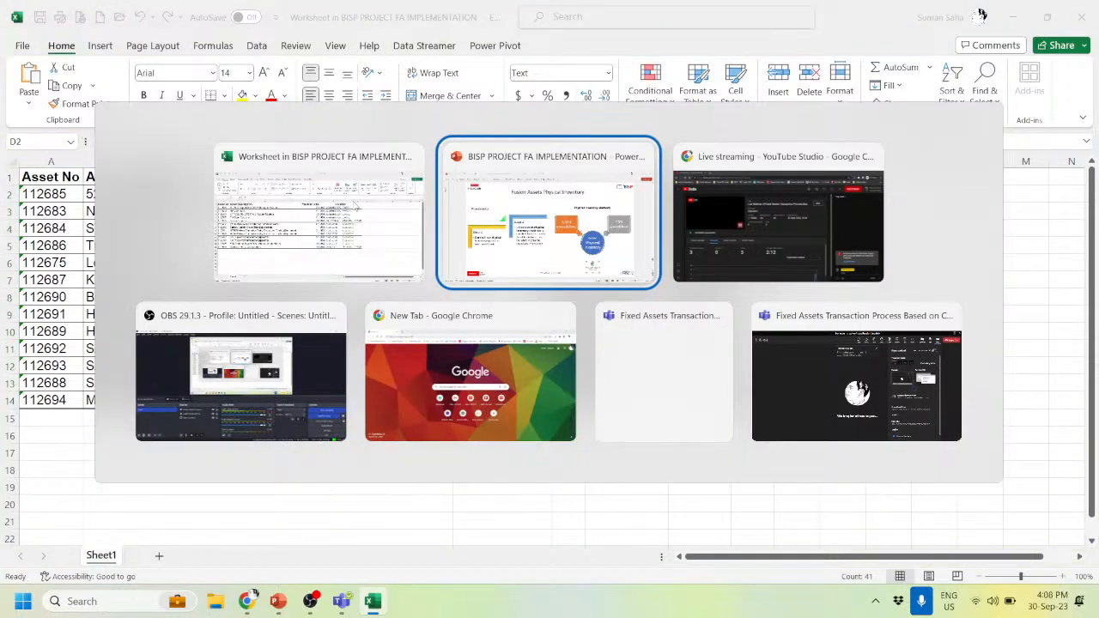
- In Chrome, load the Oracle sign-in page from the login URL saved in clipboard history
key(alt+Tab)
key(alt+Tab)
key(alt+Tab)
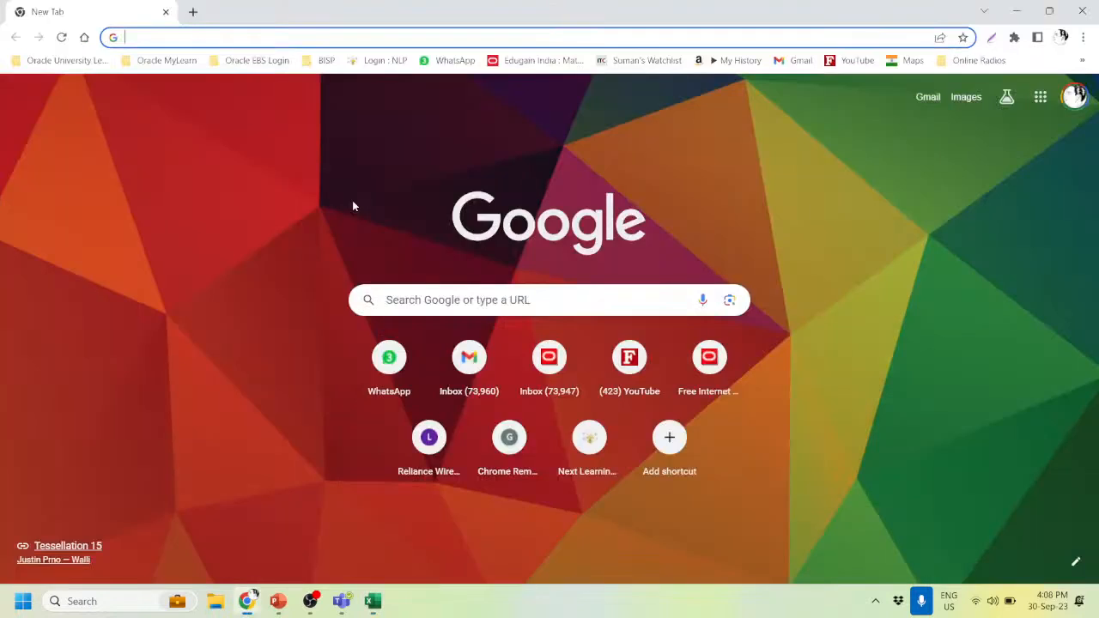
click(152, 38)
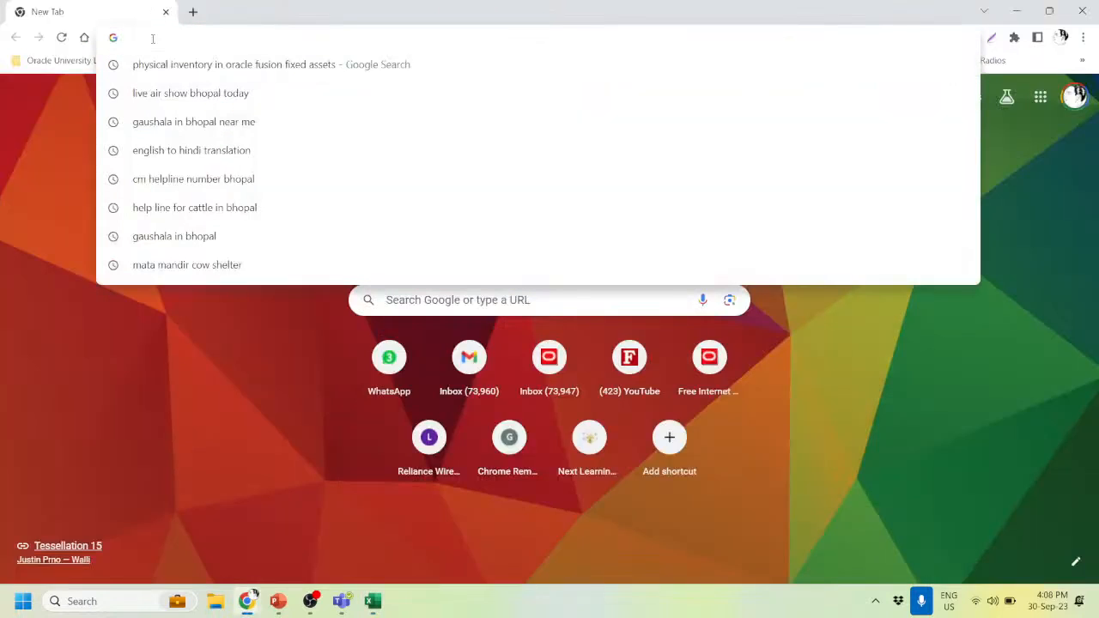
key(super+v)
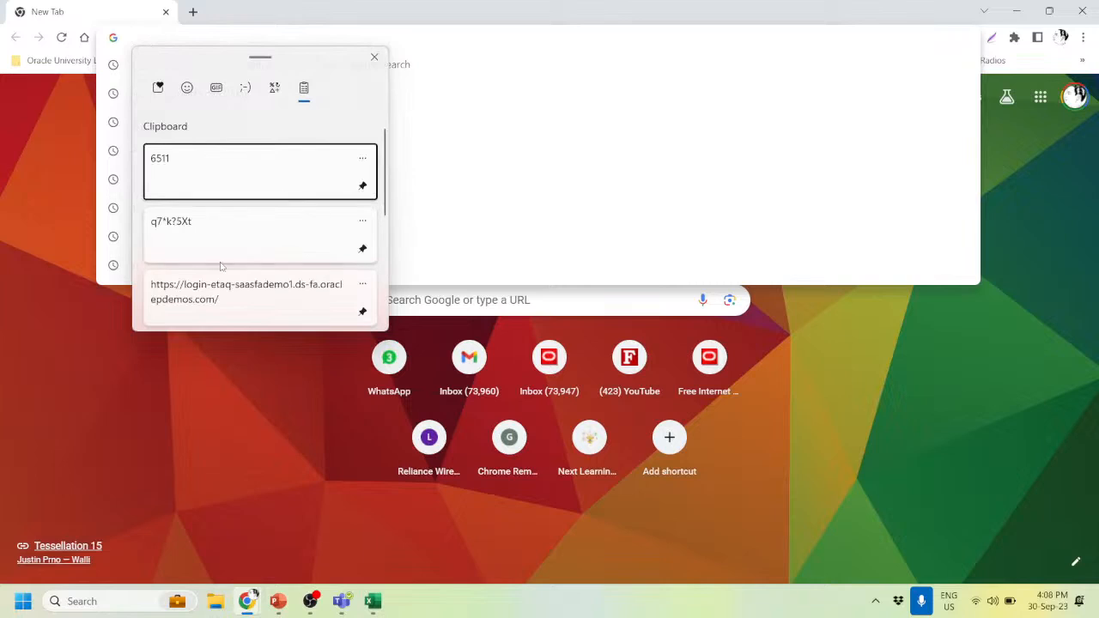
click(224, 298)
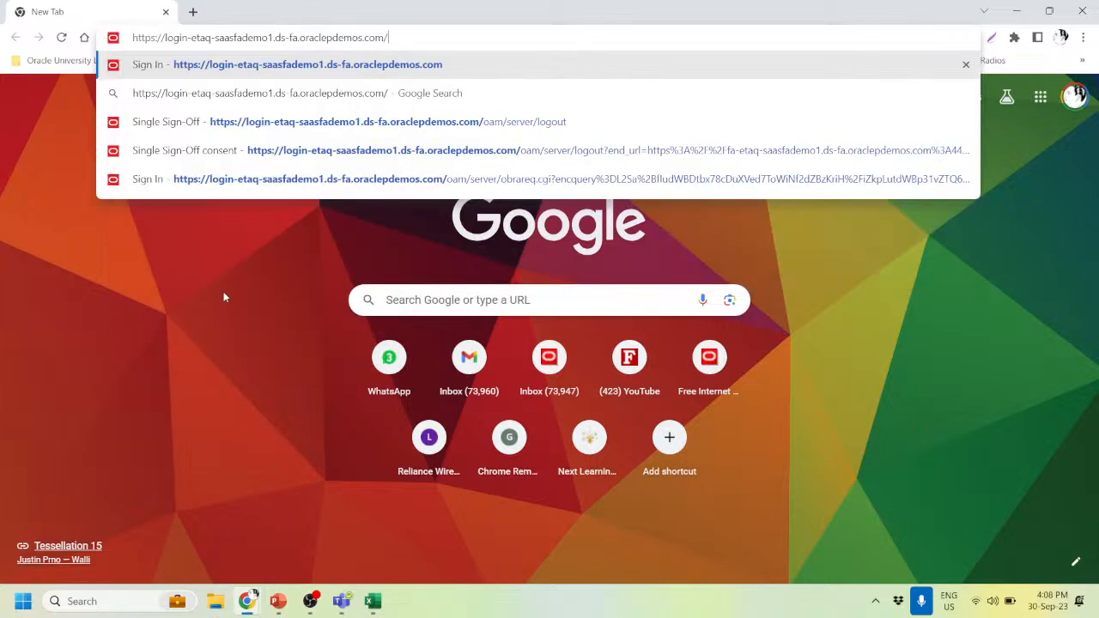
key(Return)
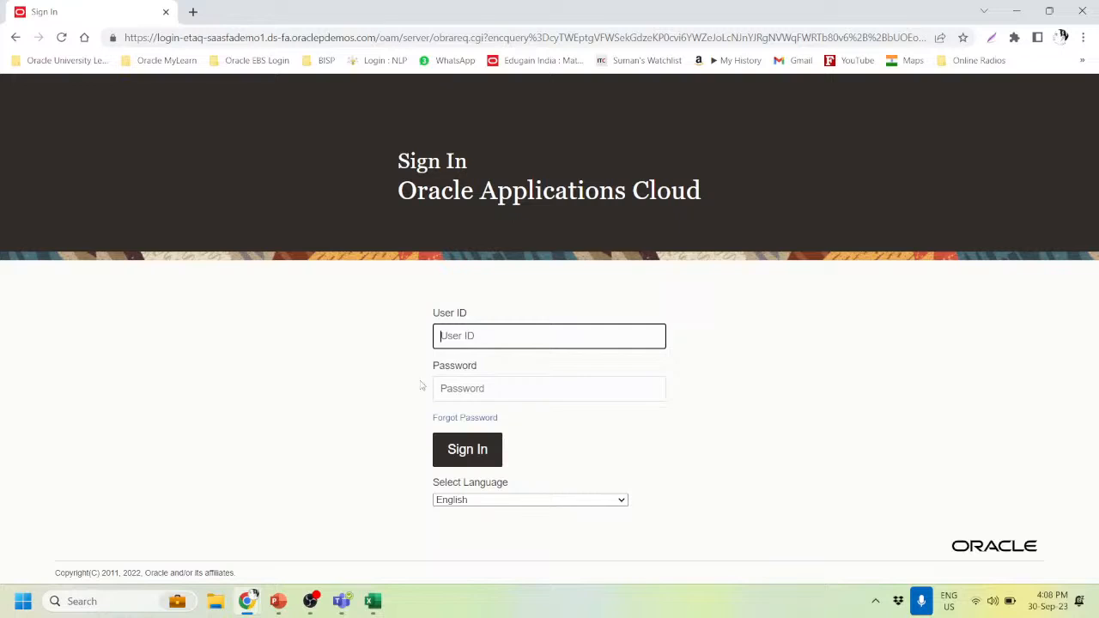
- Sign in with the user ID and the account password pasted from clipboard history
key(Tab)
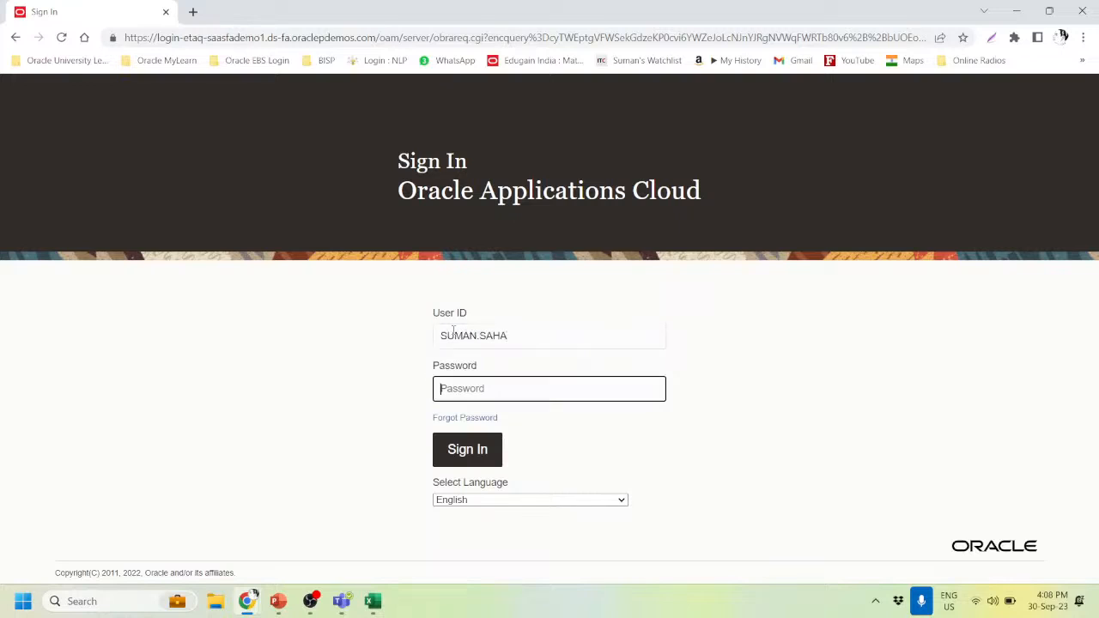
key(super+v)
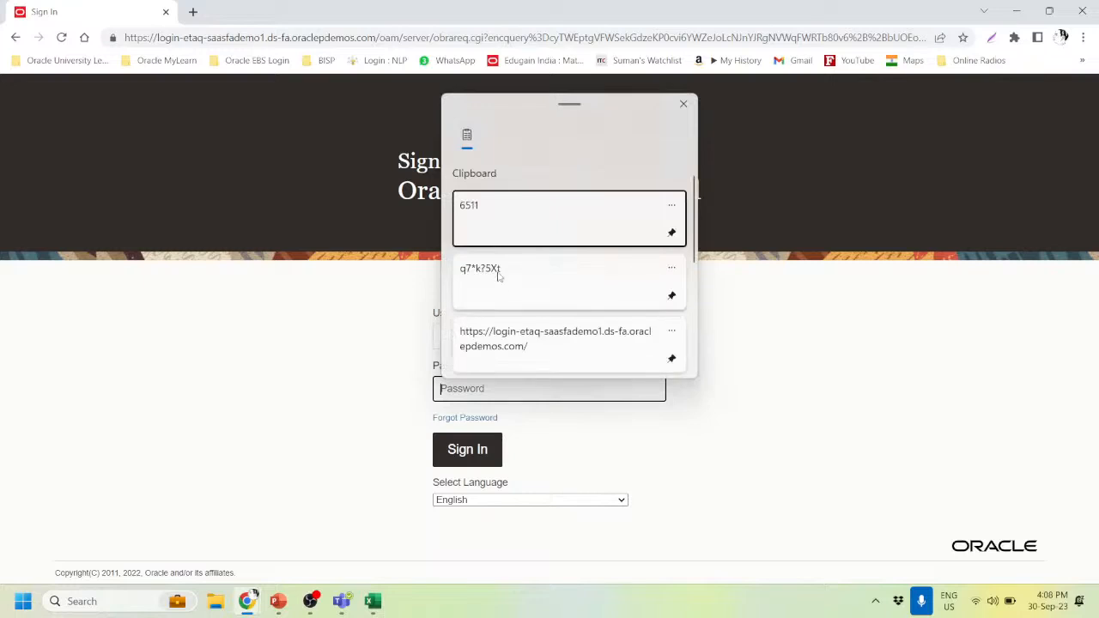
click(498, 277)
click(487, 451)
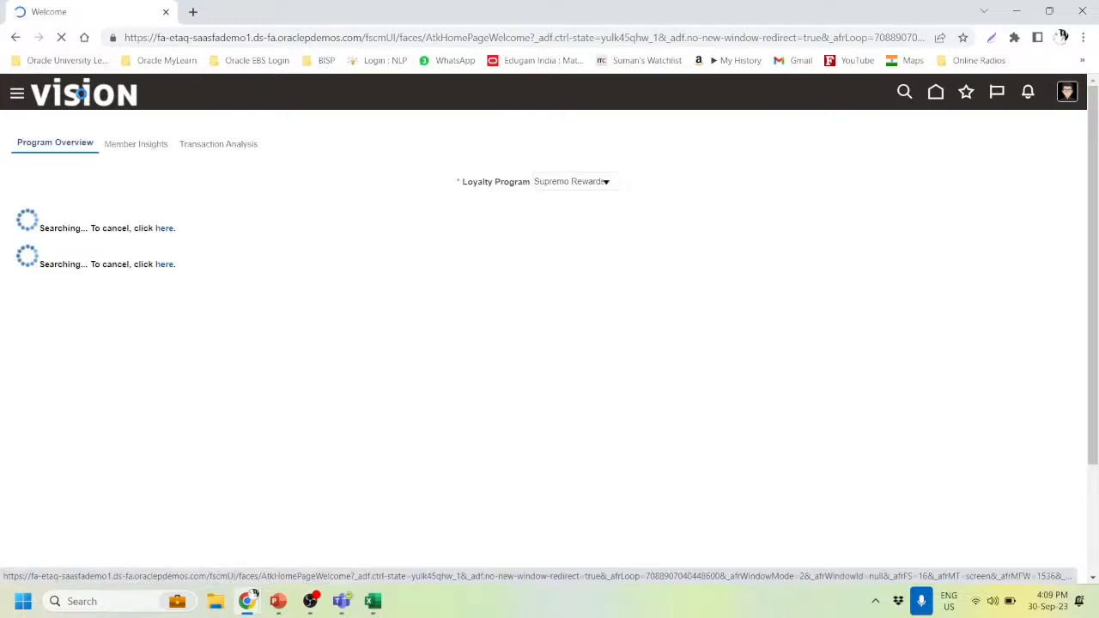
- Go to the Fixed Assets > Assets work area from the Navigator
click(83, 94)
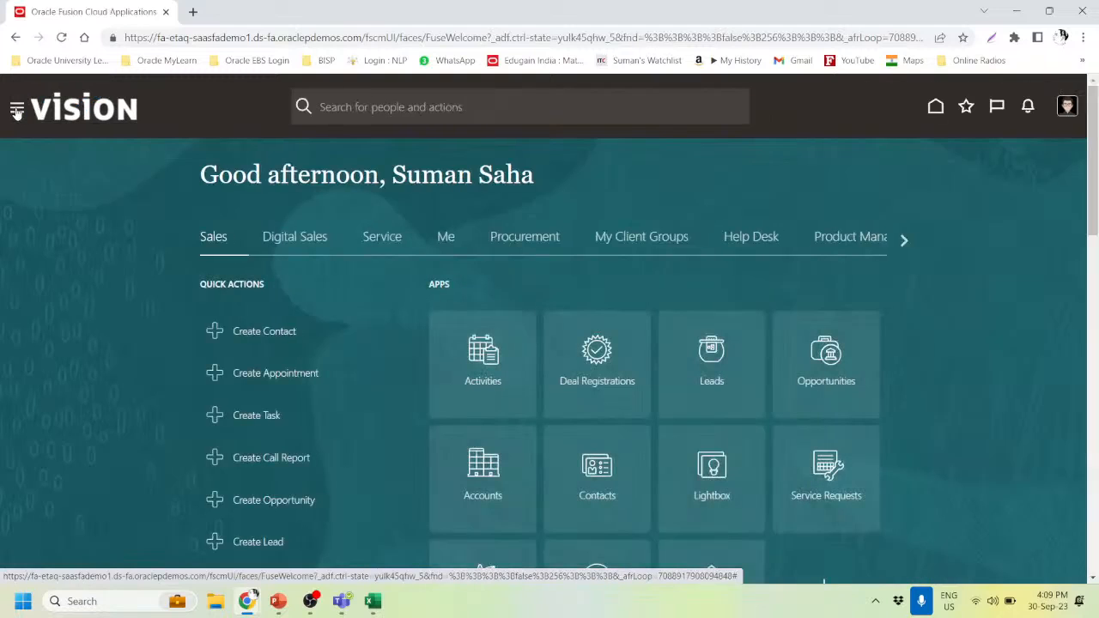
click(16, 110)
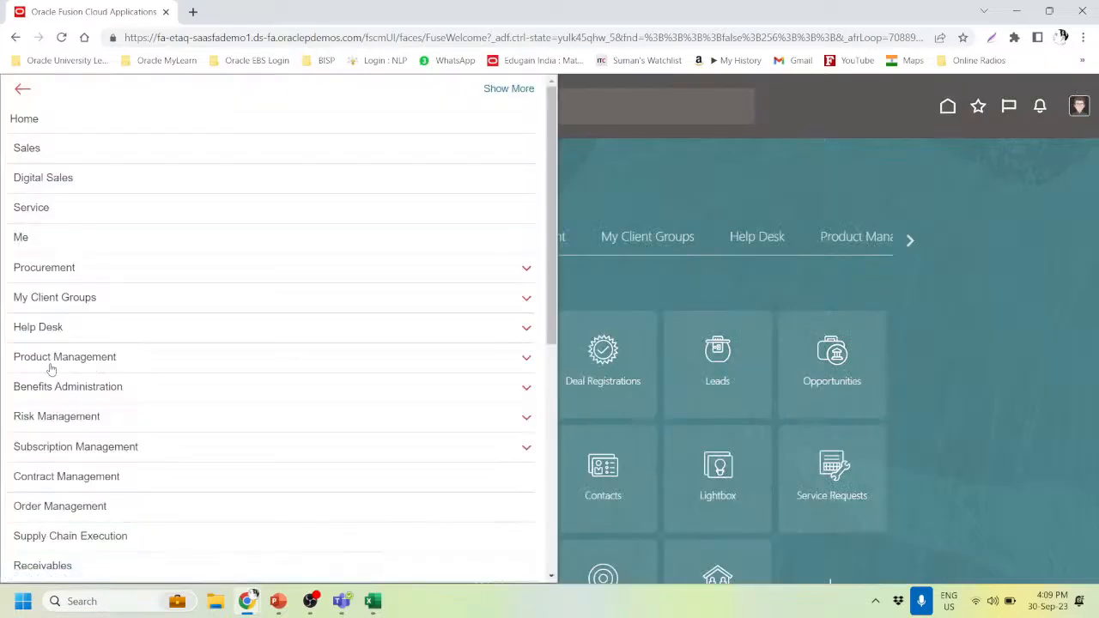
scroll(80, 485, down, 5)
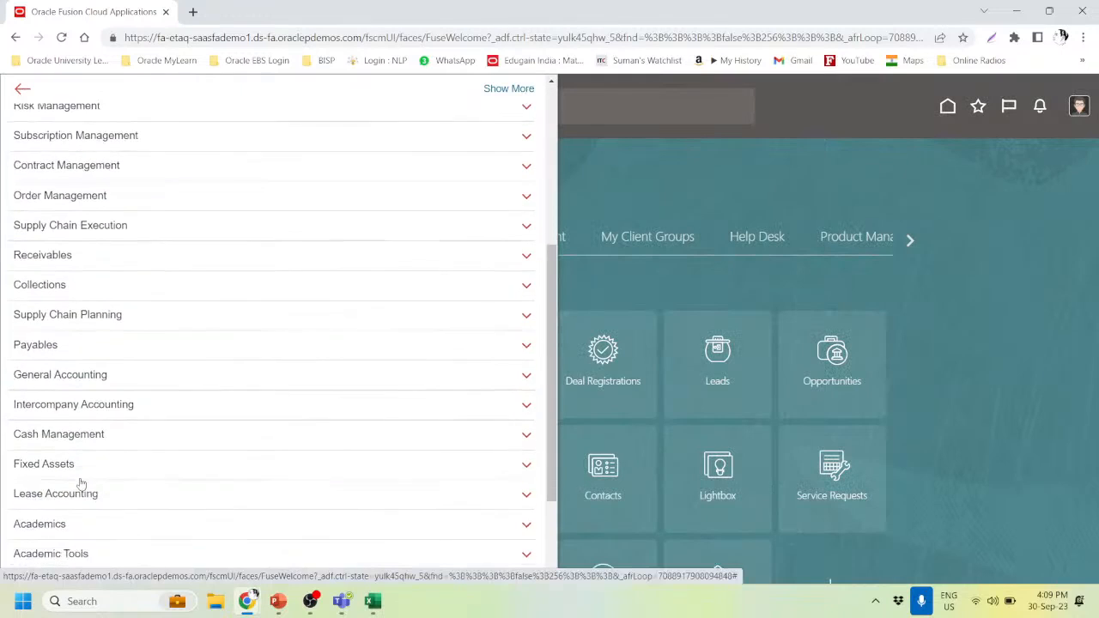
click(67, 347)
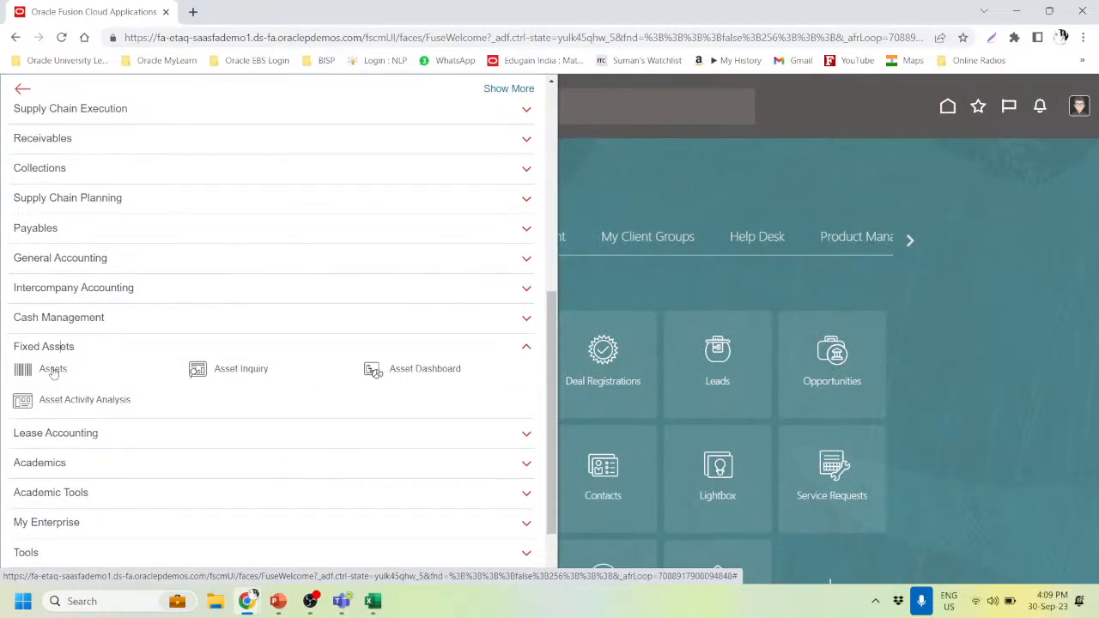
click(52, 369)
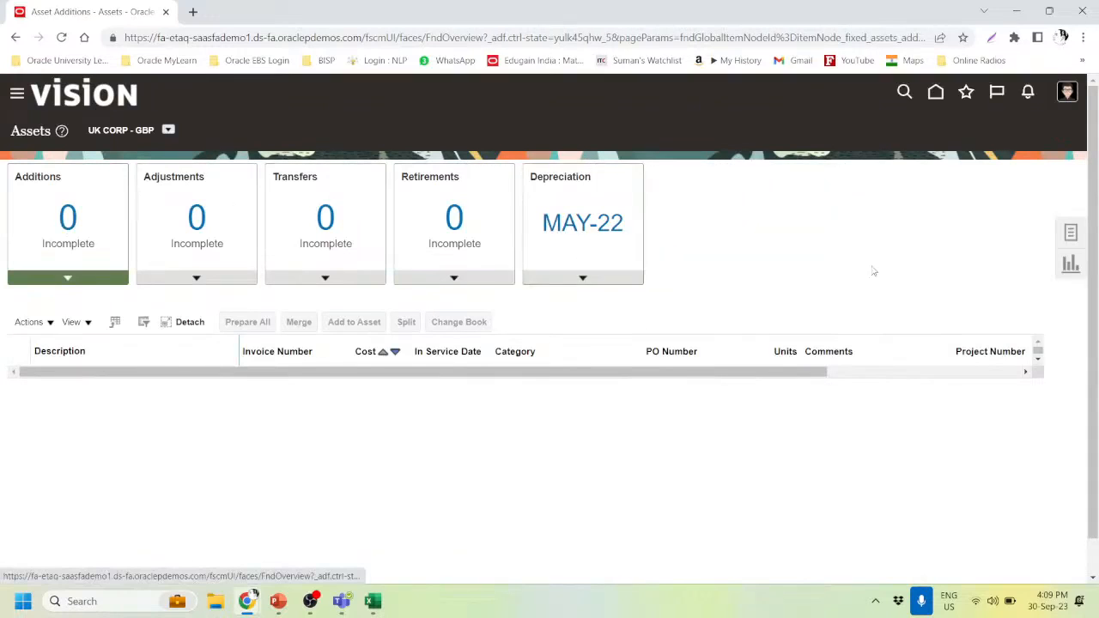
- Switch the Assets work area to the US CORP - USD book
click(1073, 233)
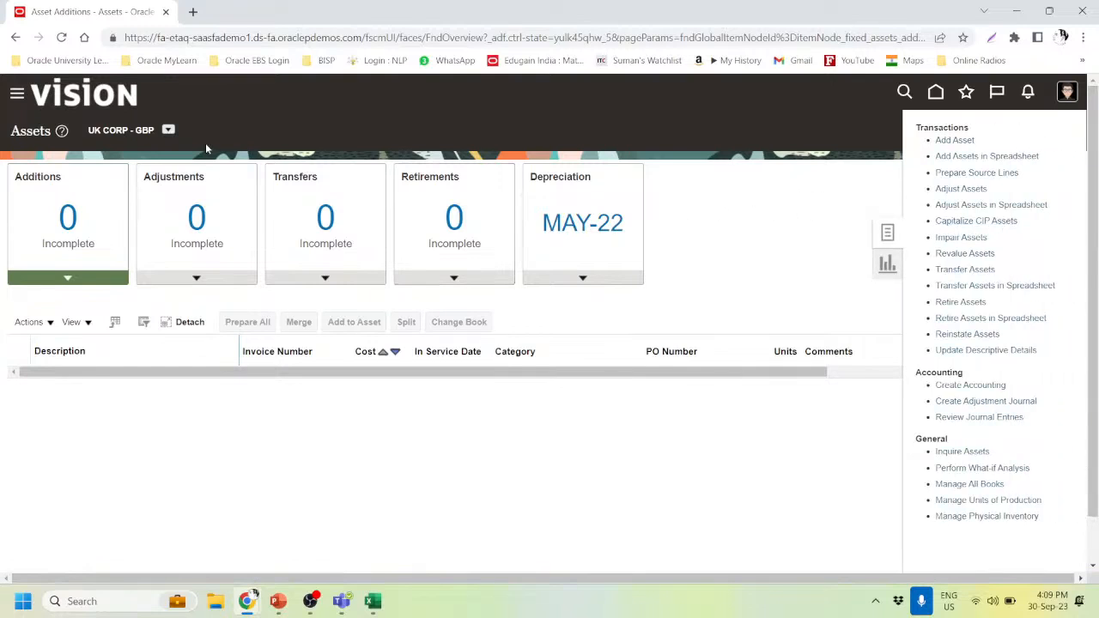
click(822, 274)
click(168, 129)
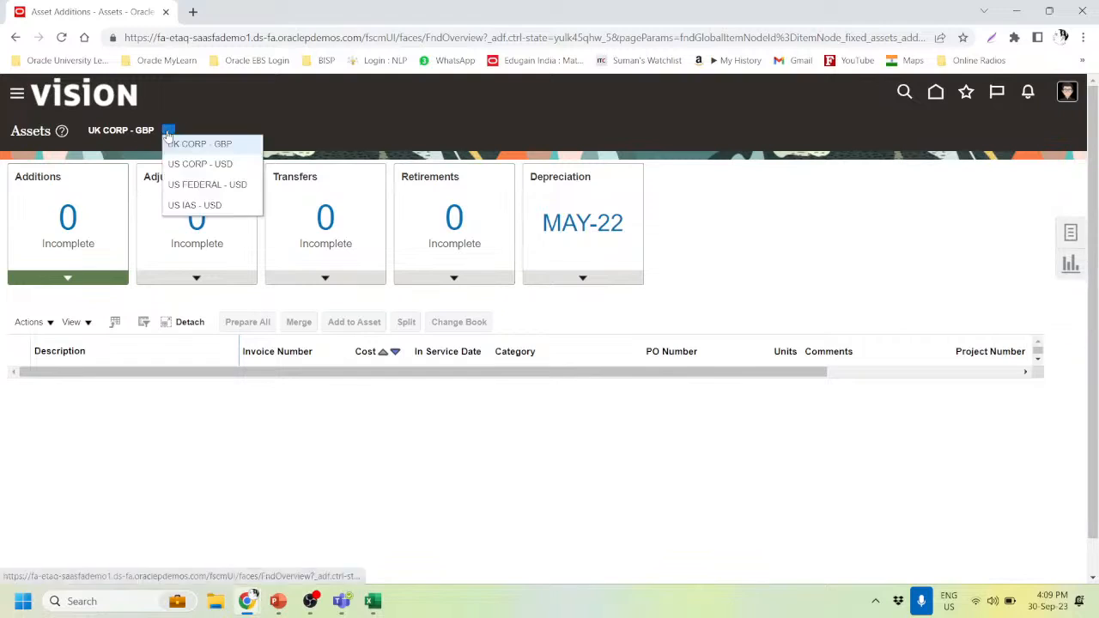
click(203, 164)
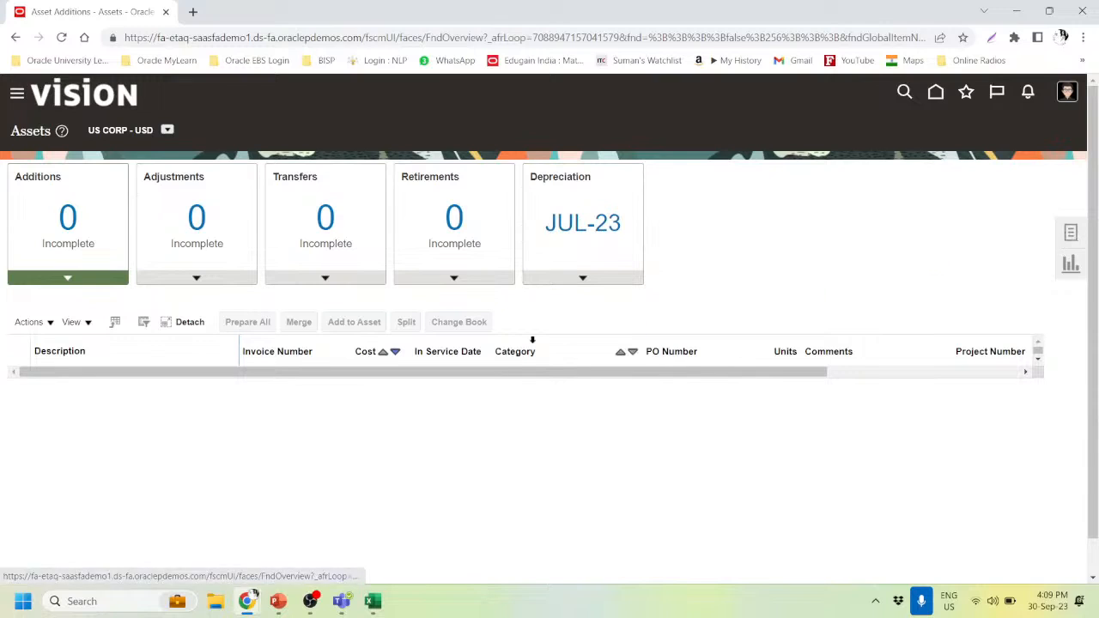
- Start a new entry in Manage Physical Inventory from the asset tasks
click(1071, 231)
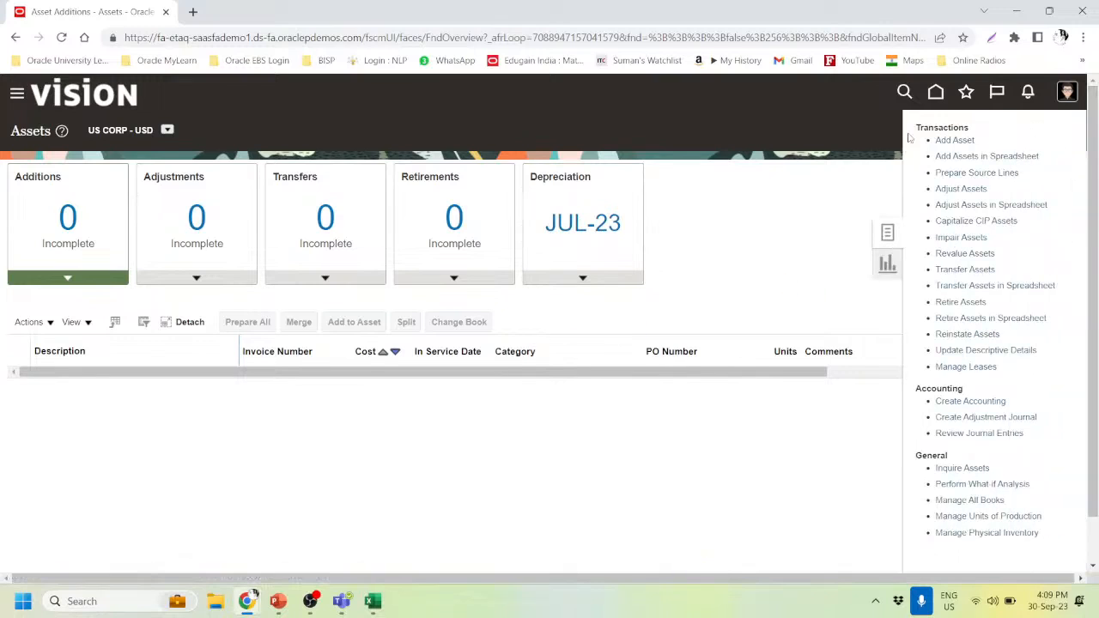
click(964, 533)
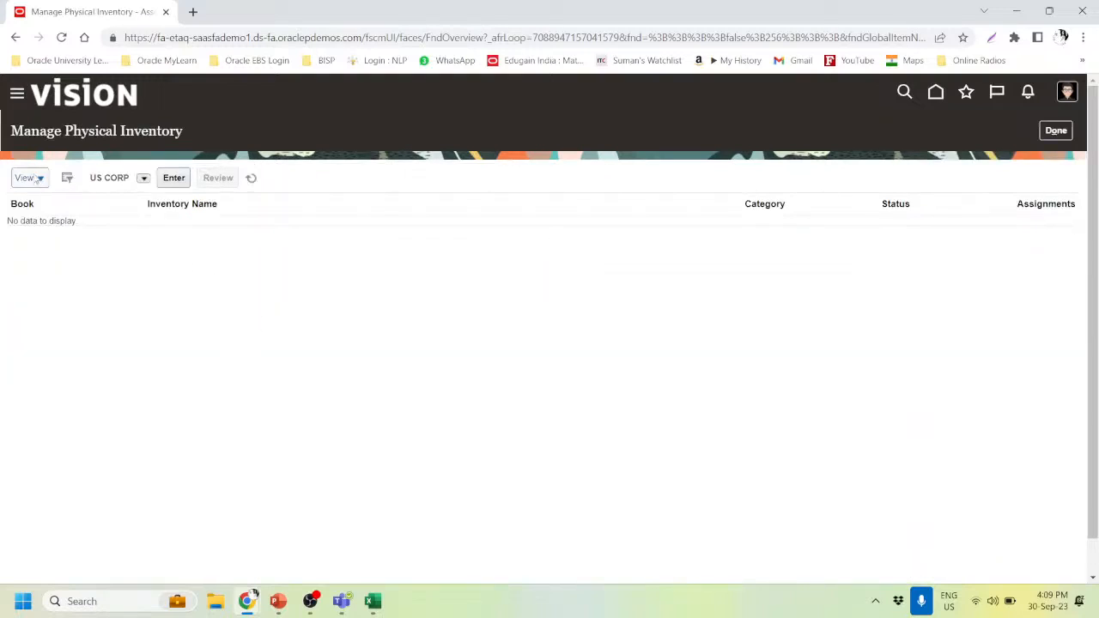
click(175, 183)
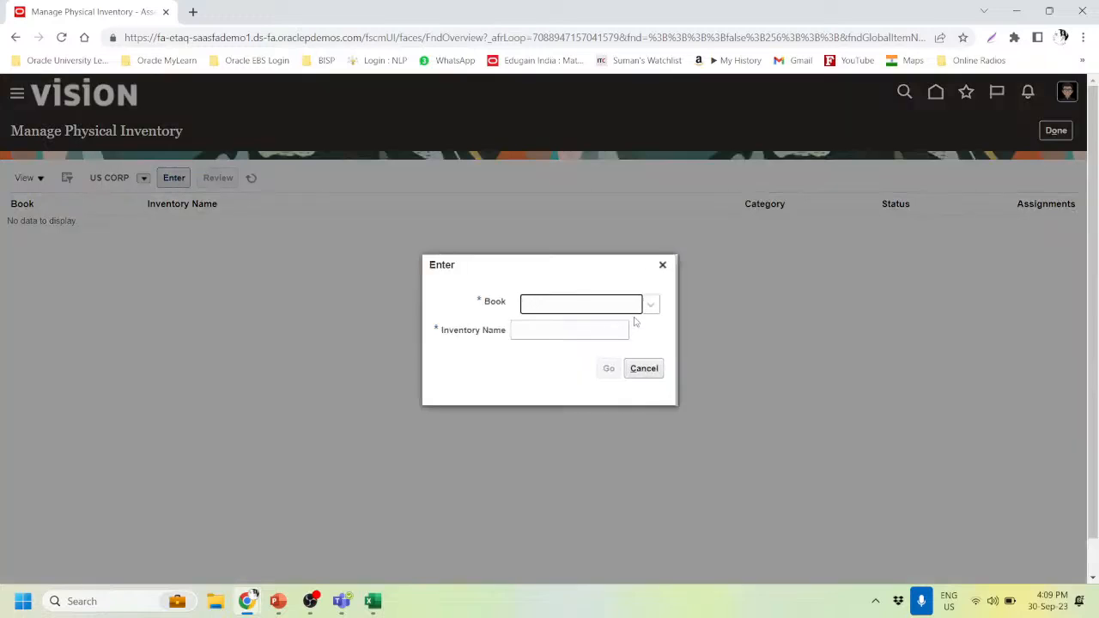
- Enter physical inventory PI_31072023 for book US CORP and generate its spreadsheet
click(655, 306)
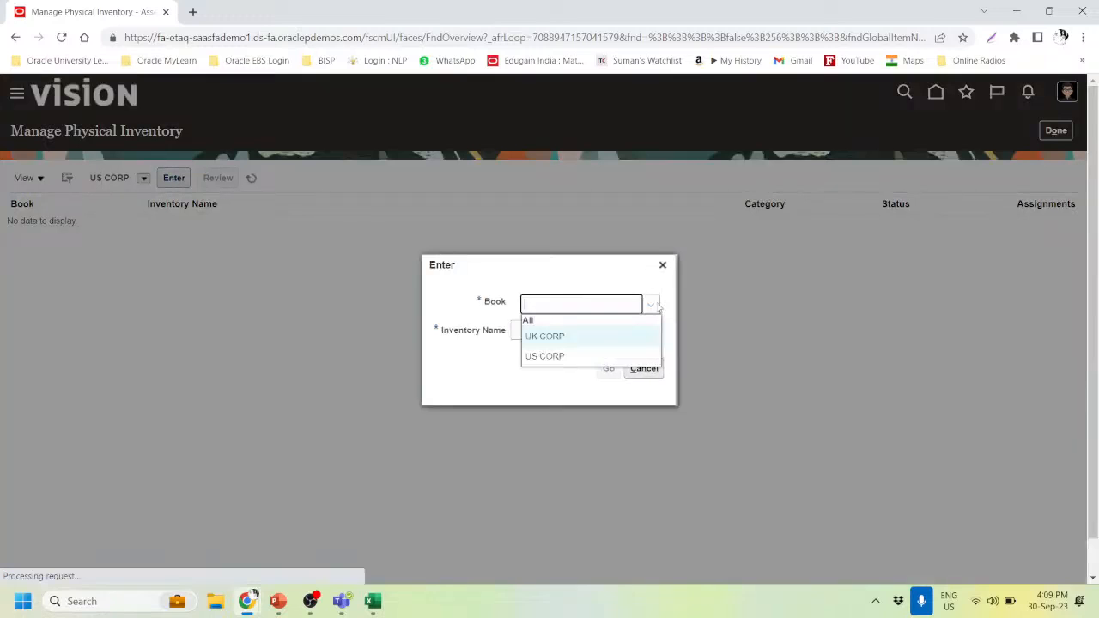
click(554, 356)
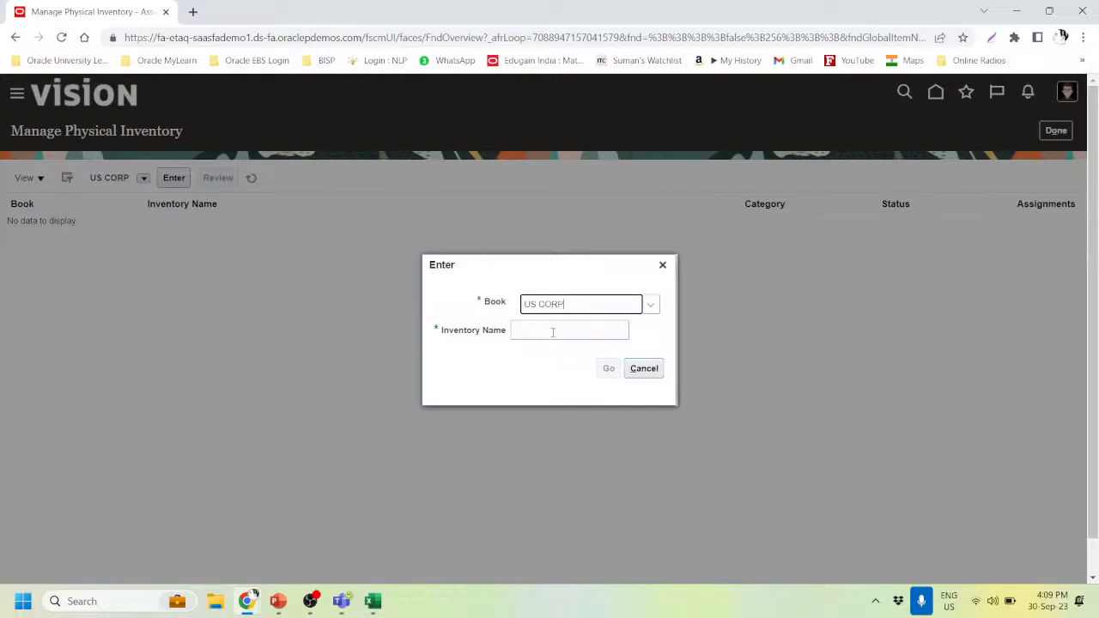
click(542, 334)
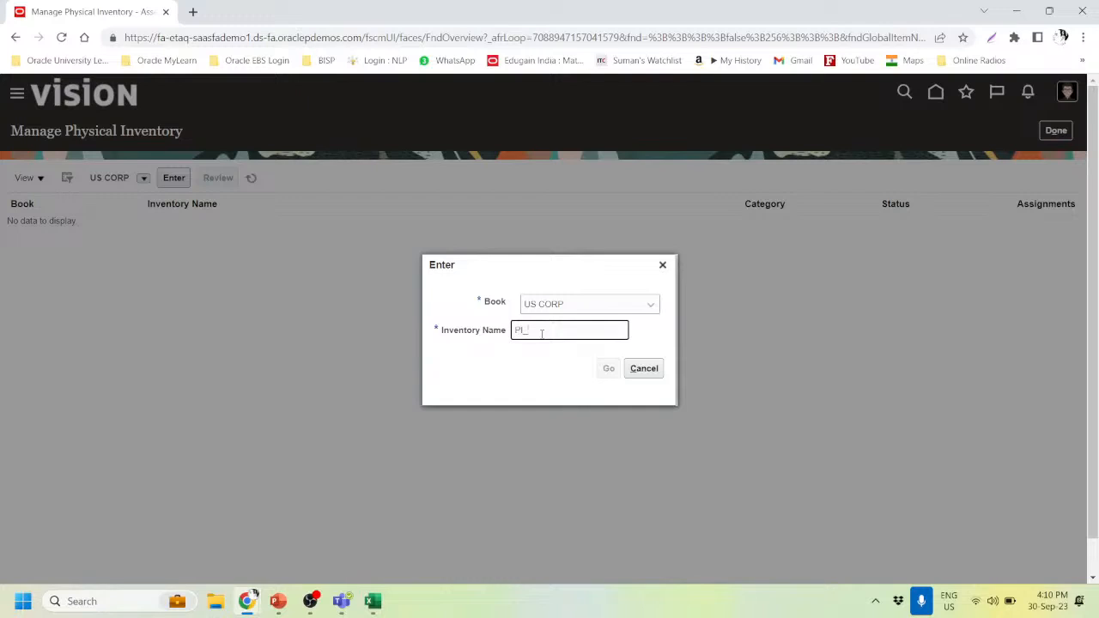
text(31072023)
drag(577, 330, 486, 336)
key(Tab)
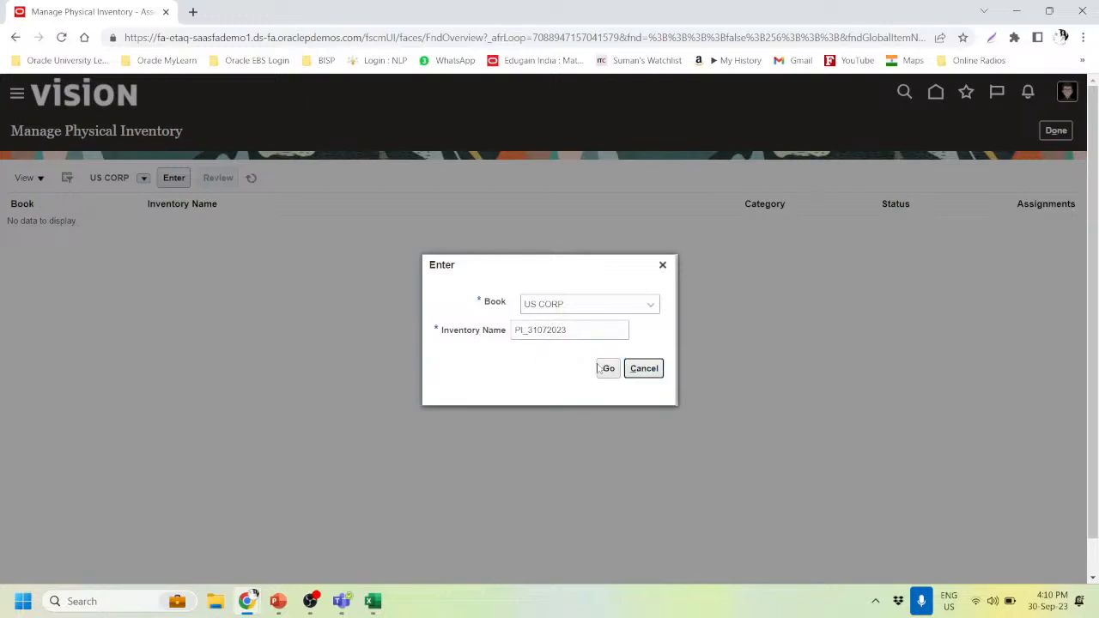
click(607, 371)
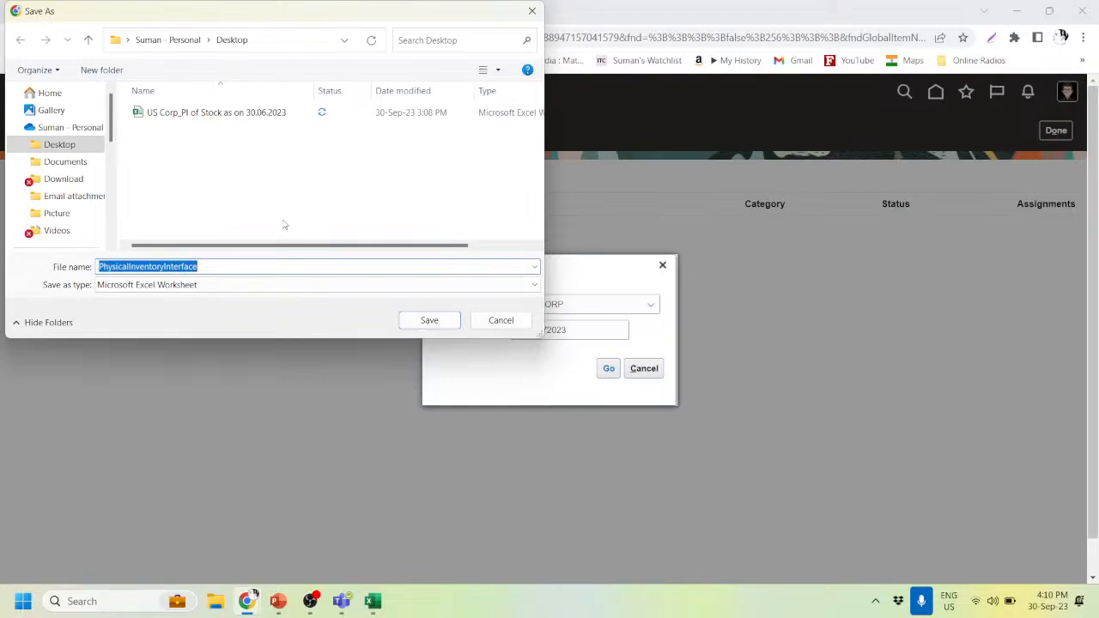
- Save the PhysicalInventoryInterface workbook and open it from Chrome's downloads list
click(433, 320)
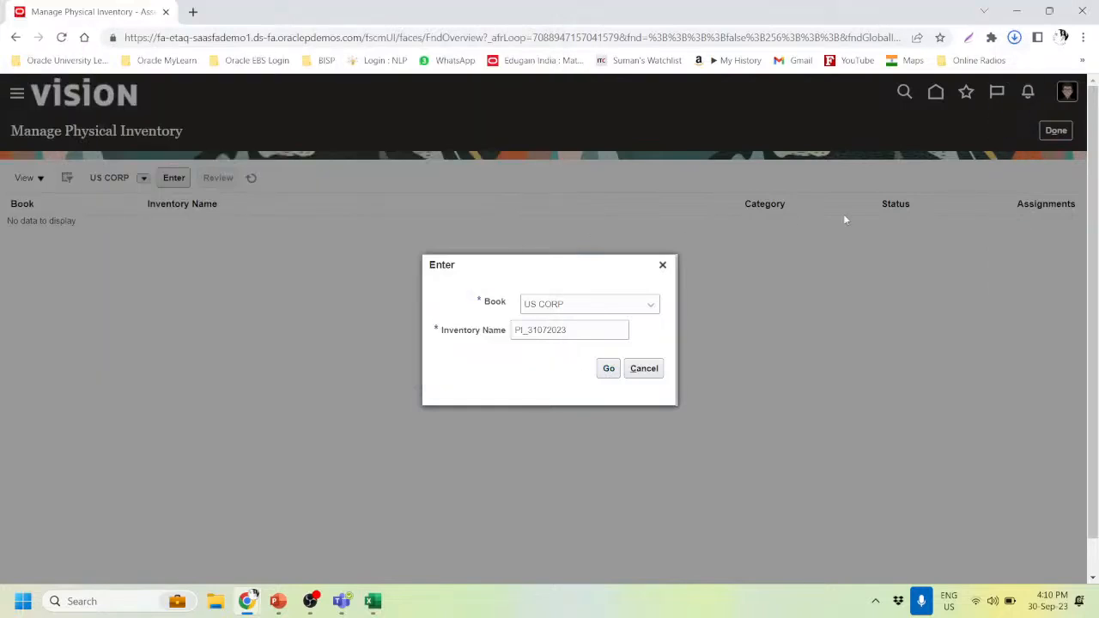
click(1014, 37)
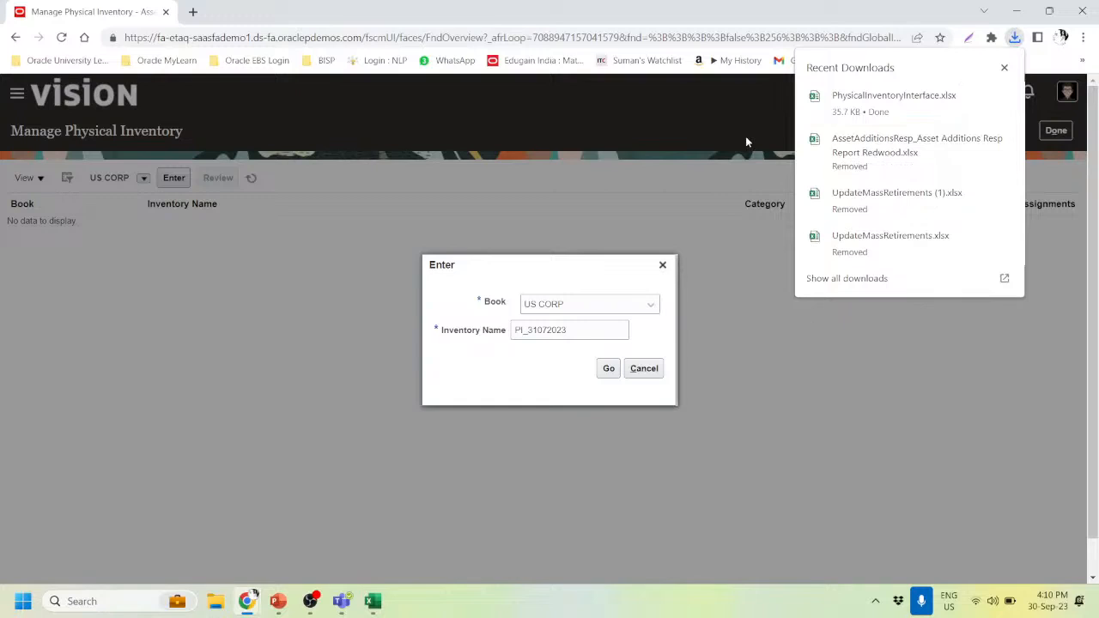
mouse_move(886, 126)
click(1007, 98)
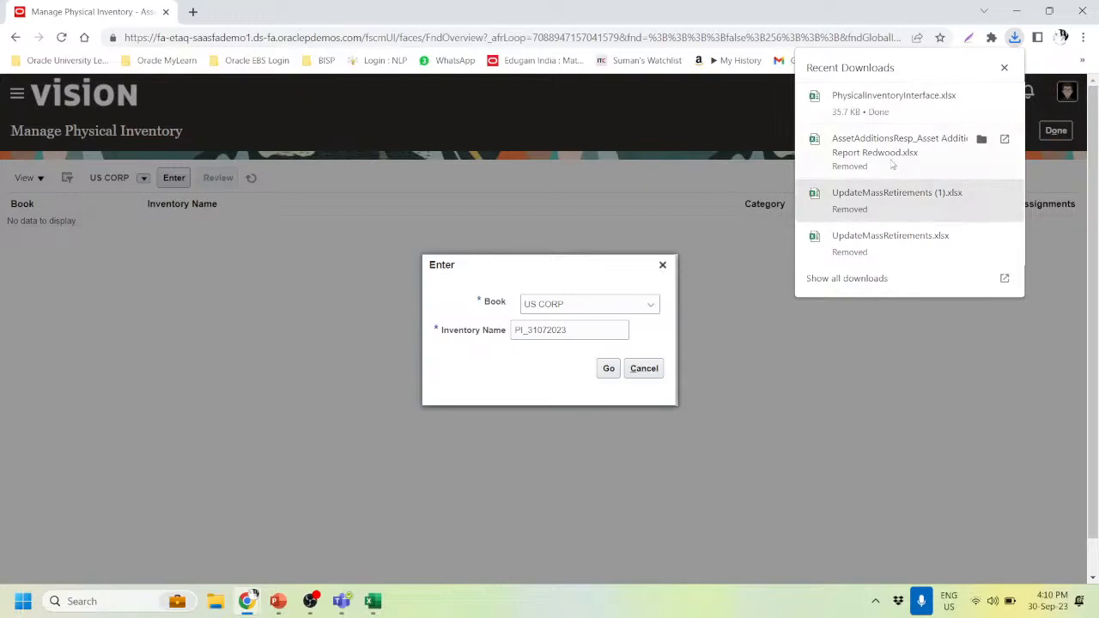
click(786, 412)
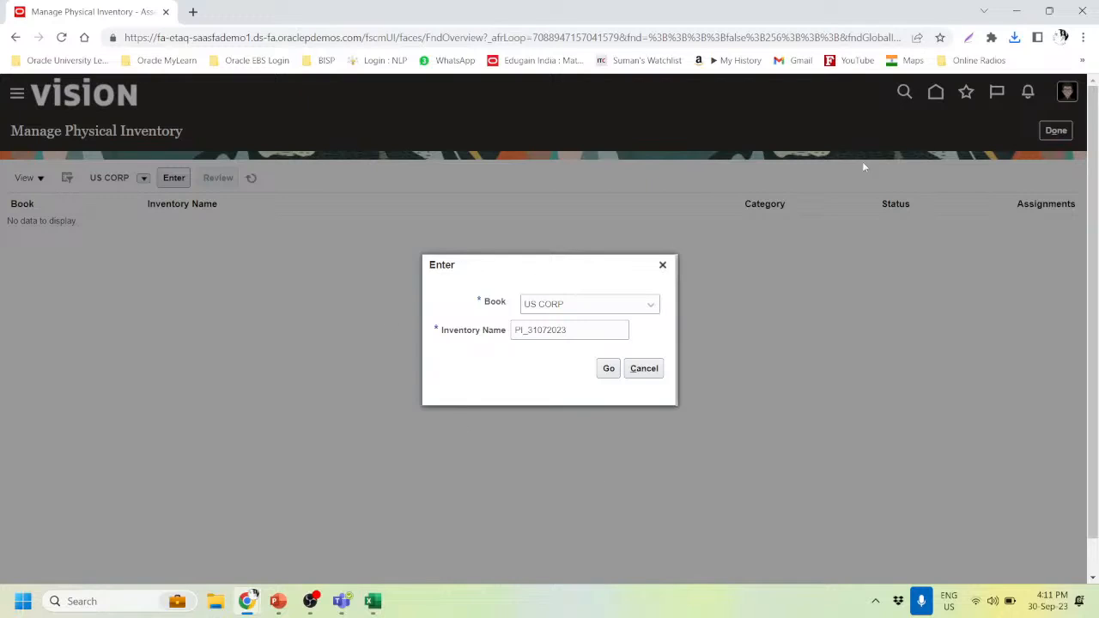
- Check the asset count workbook, then reopen PhysicalInventoryInterface.xlsx from Chrome's downloads
click(1014, 37)
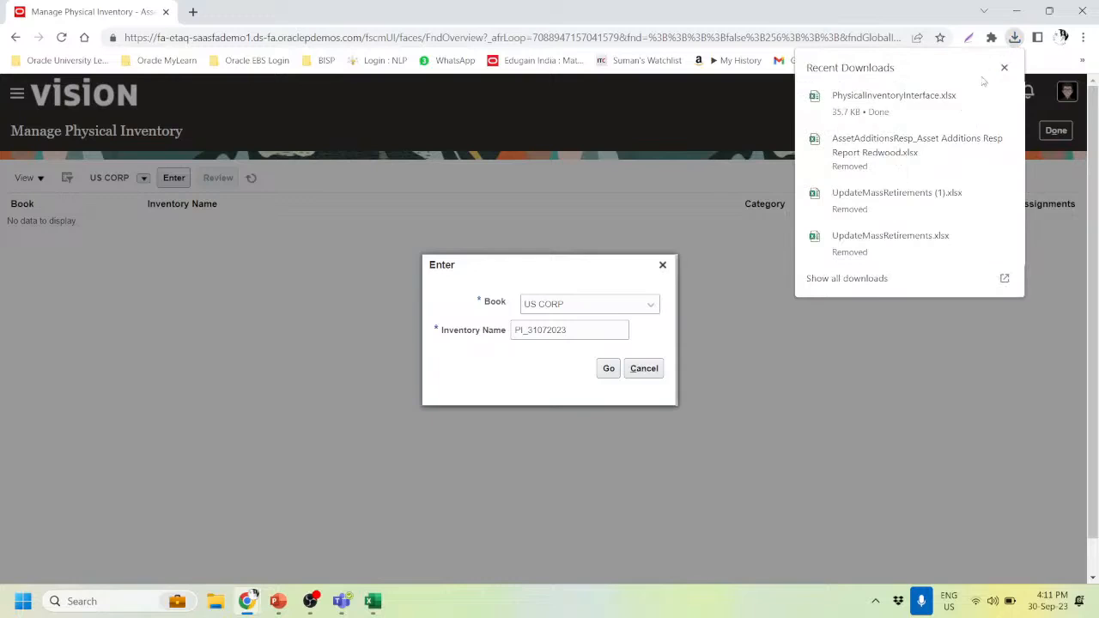
click(361, 603)
click(485, 489)
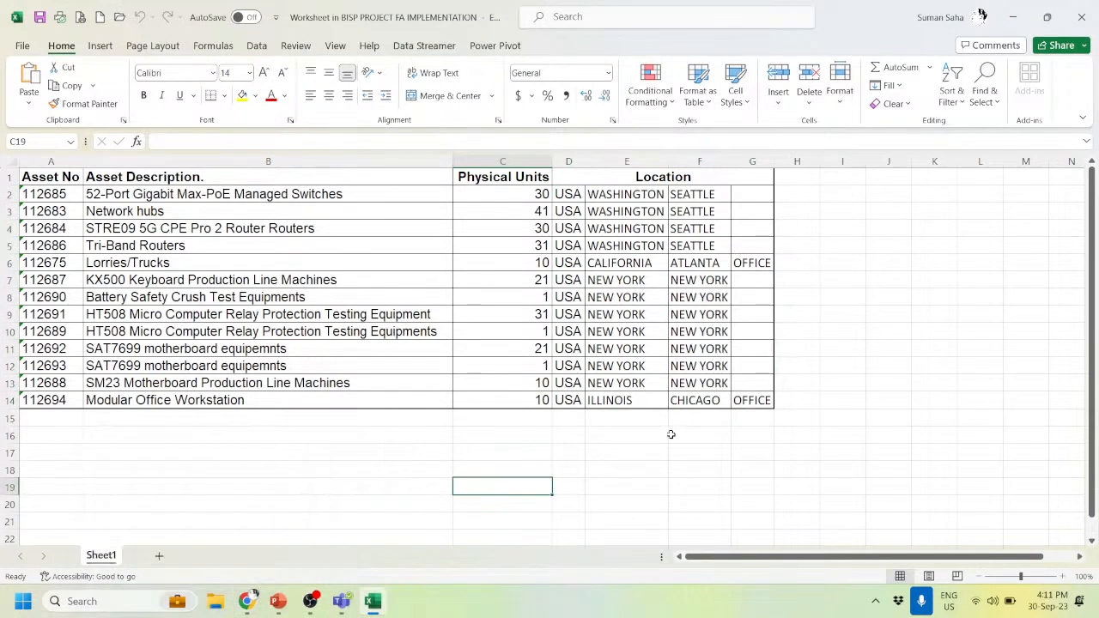
key(alt+Tab)
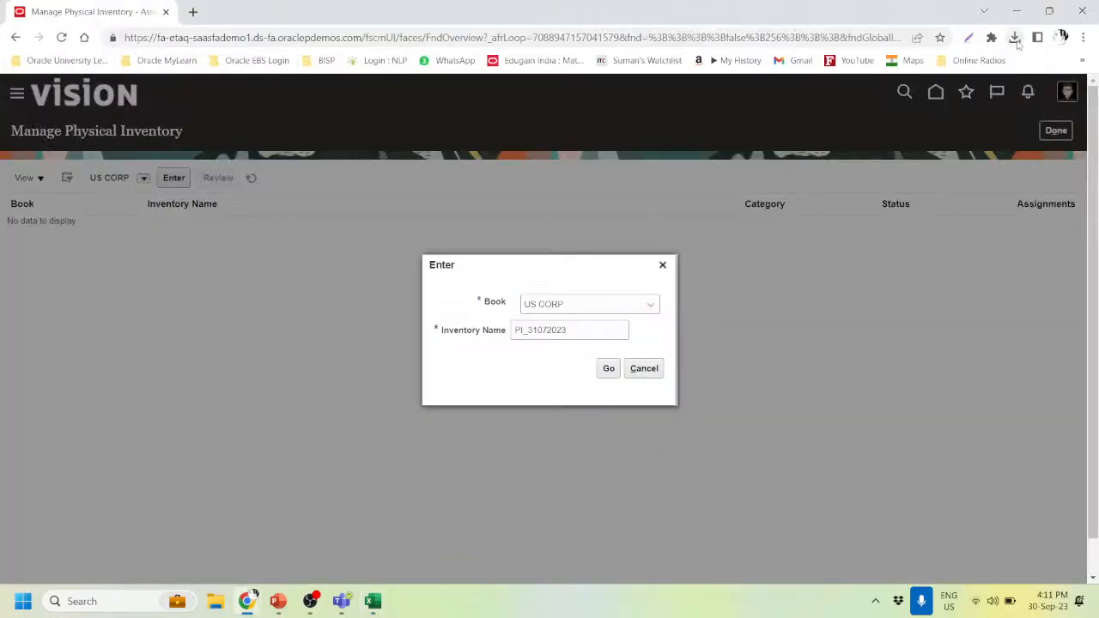
click(1014, 37)
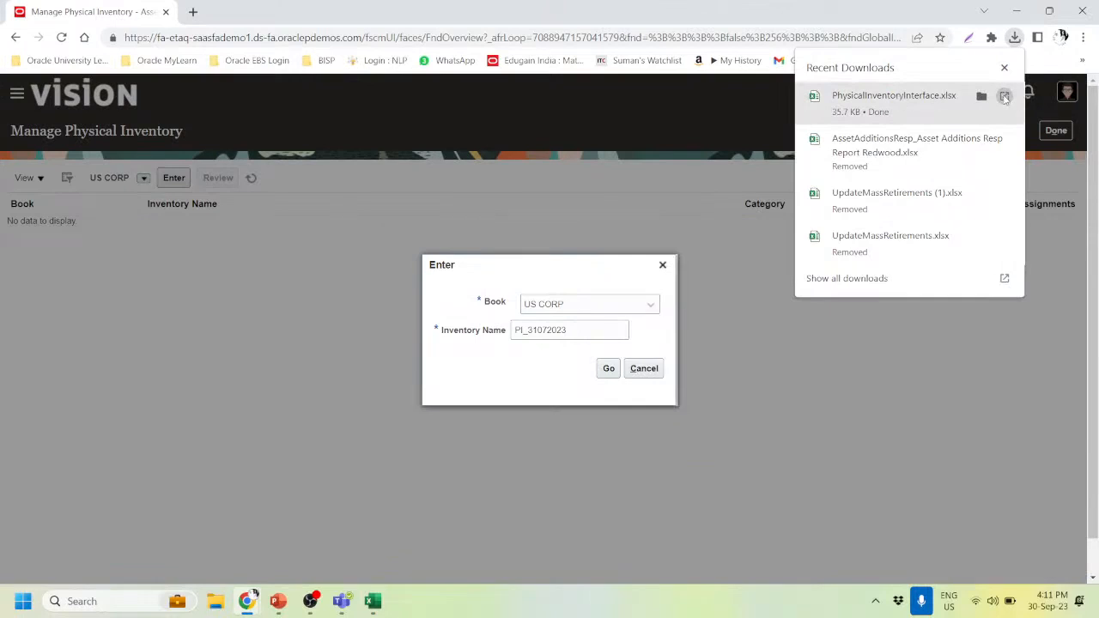
click(1005, 97)
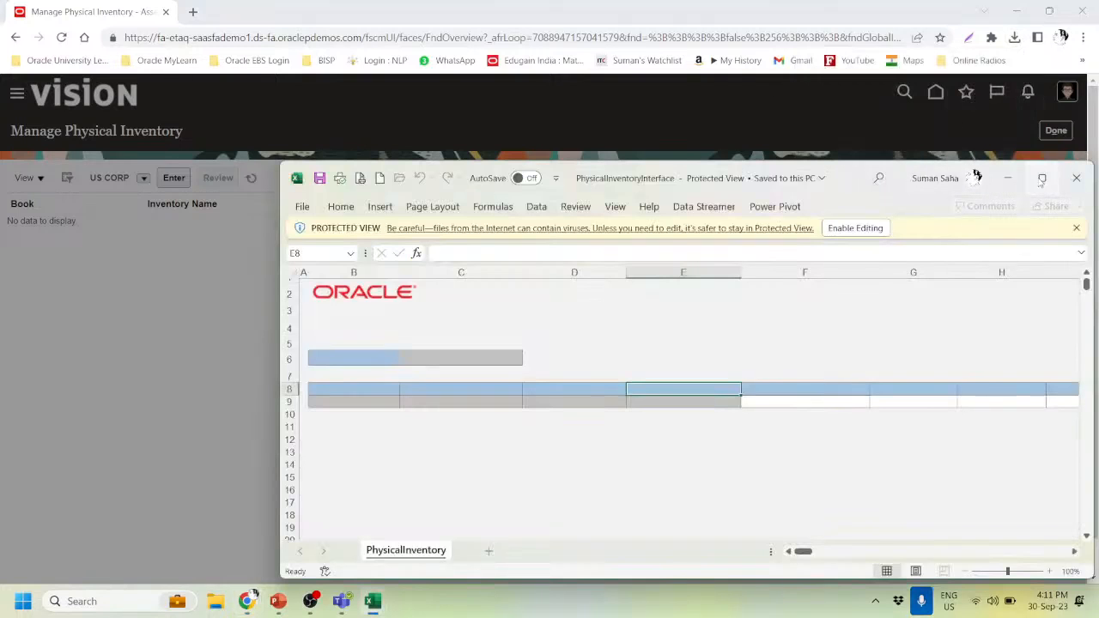
- Maximize the workbook, enable editing, and confirm the connection to the Oracle server
click(1042, 177)
click(569, 68)
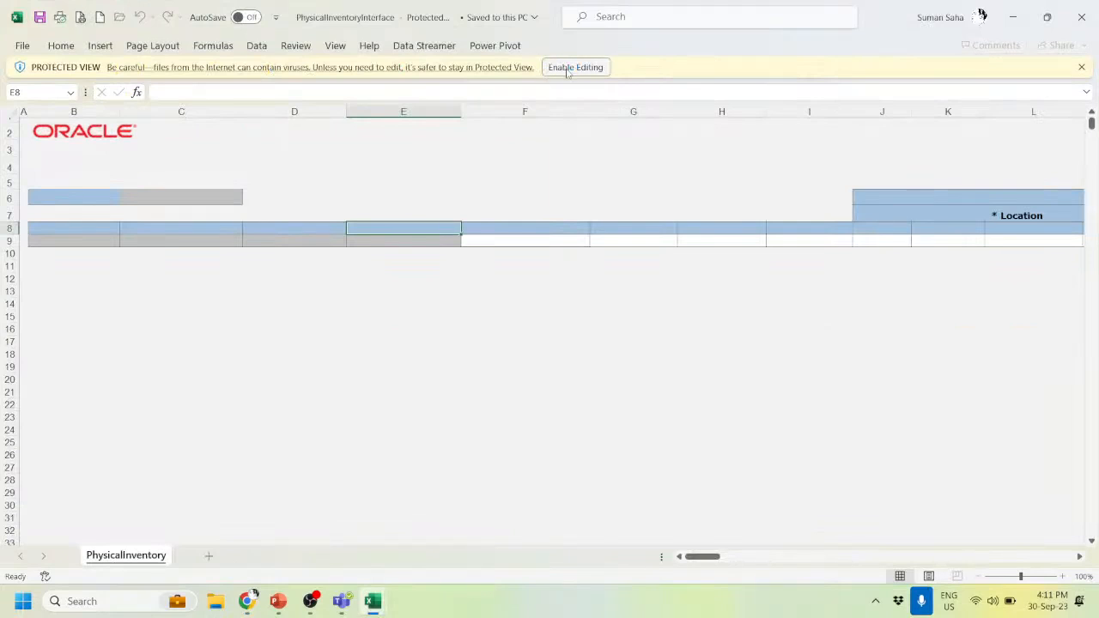
click(568, 69)
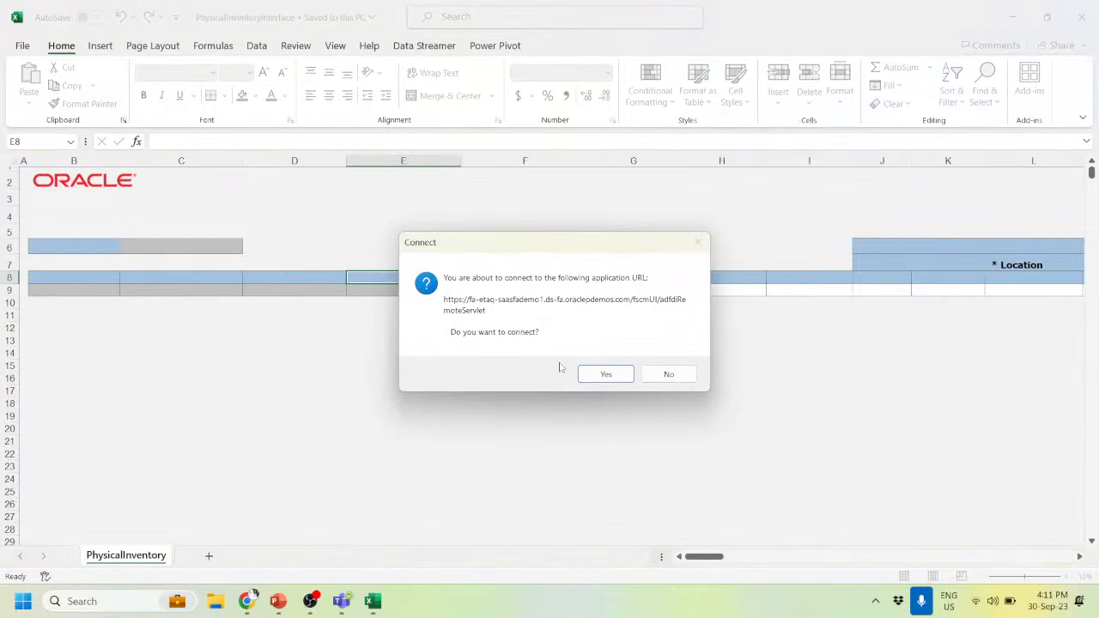
click(606, 374)
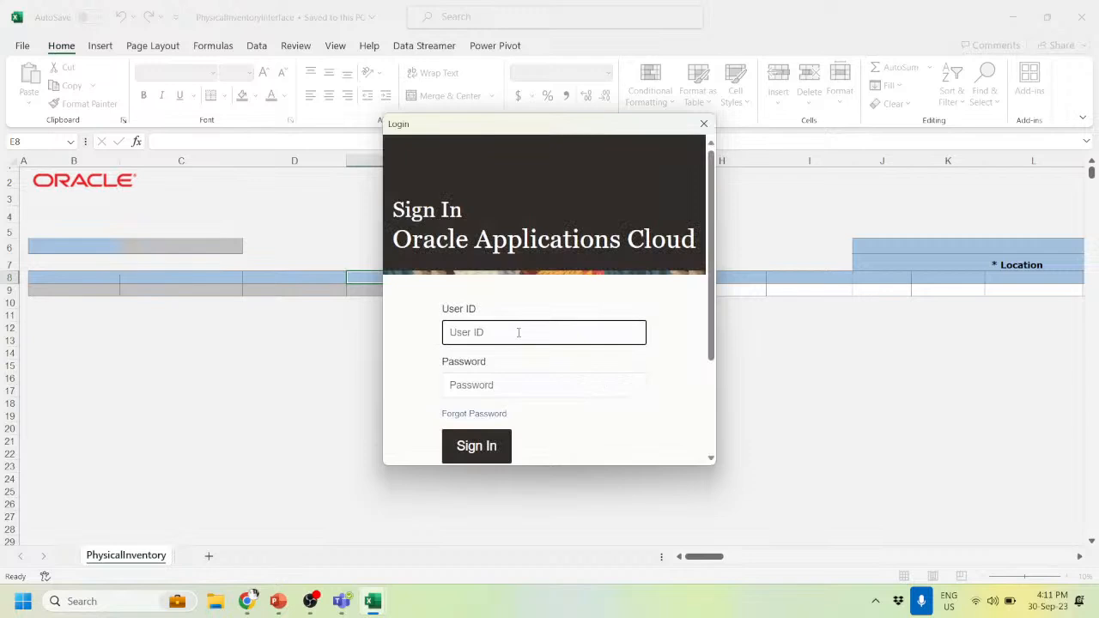
- Fill in the sign-in form with the user ID and the password from clipboard history
key(Tab)
key(super+v)
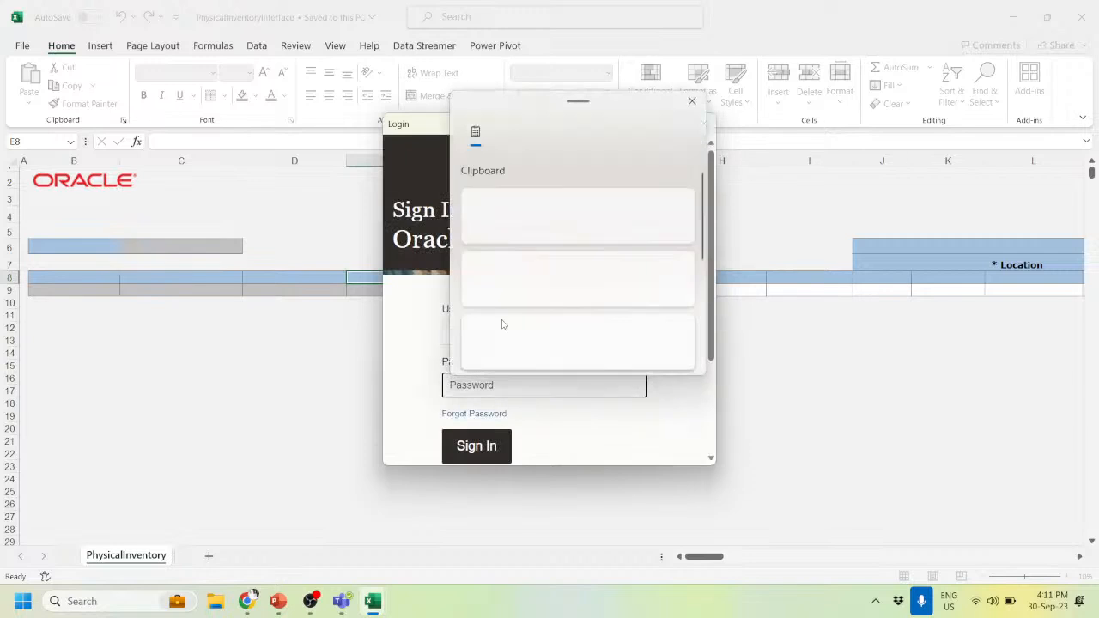
click(516, 288)
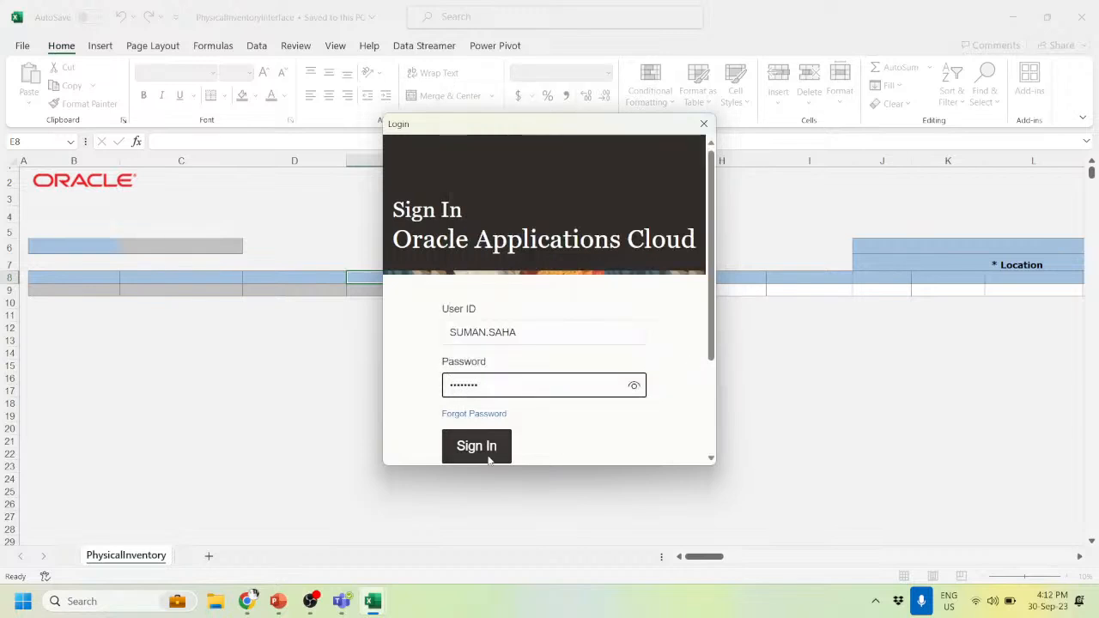
- Sign in and let the sheet load the US CORP PI_31072023 rows with status New
click(487, 456)
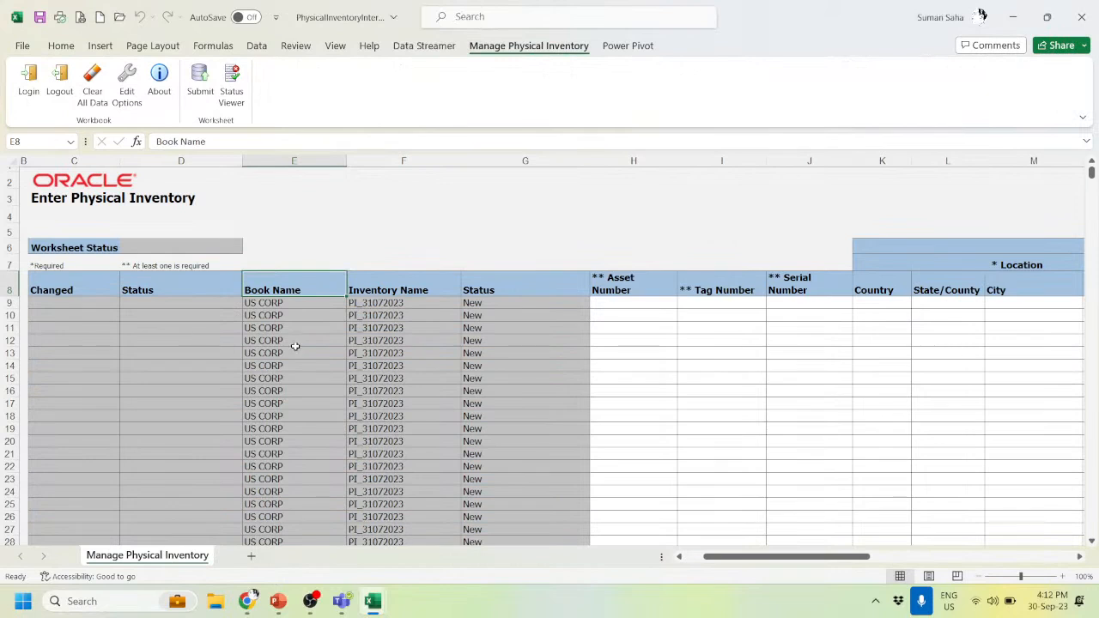
scroll(292, 335, down, 2)
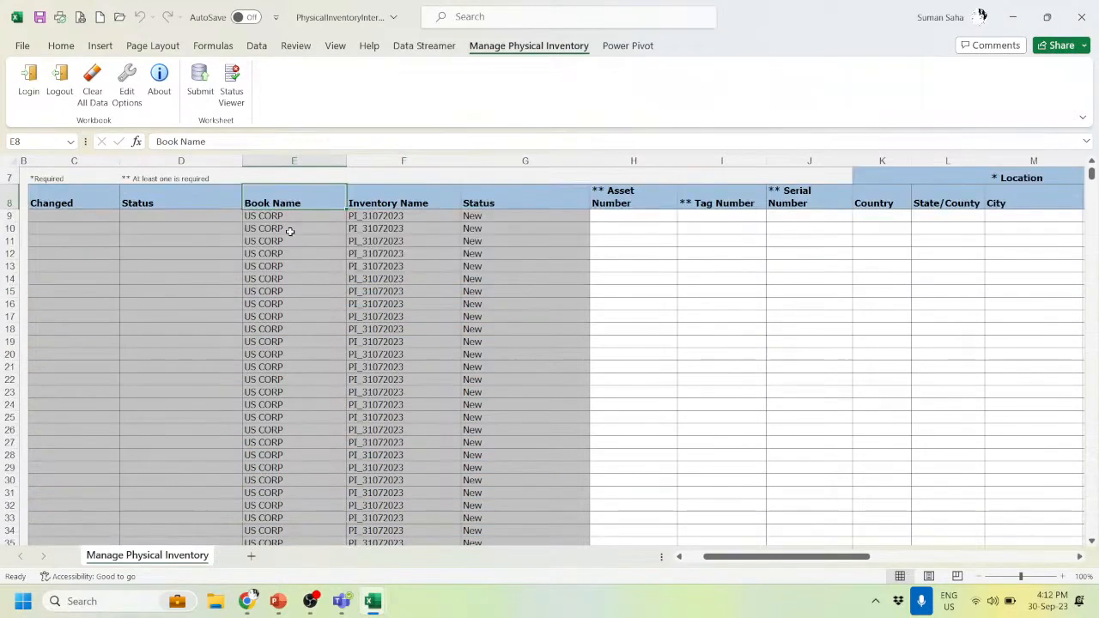
- Verify the PI_31072023 name against the browser form, check Status and Asset Number, then bring up the asset count workbook
click(401, 219)
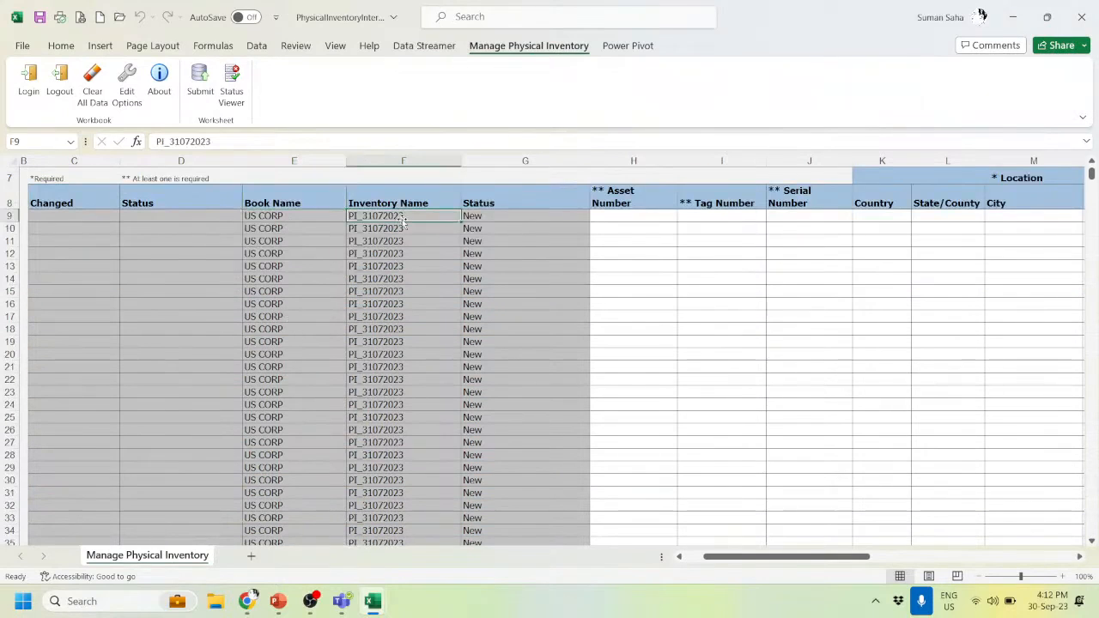
key(alt+Tab)
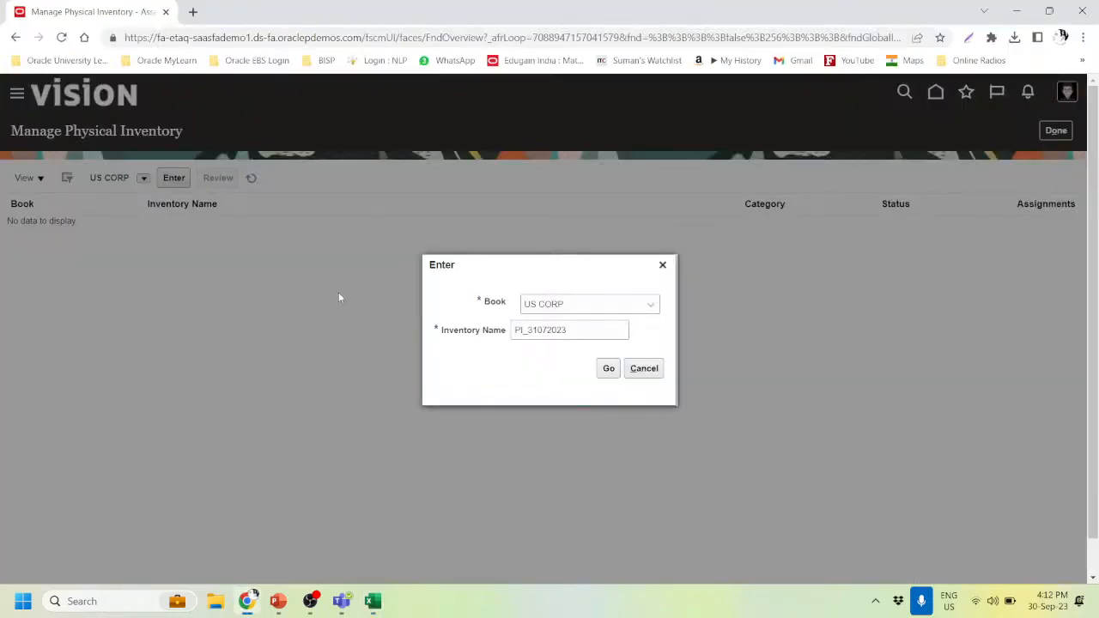
click(458, 334)
key(alt+Tab)
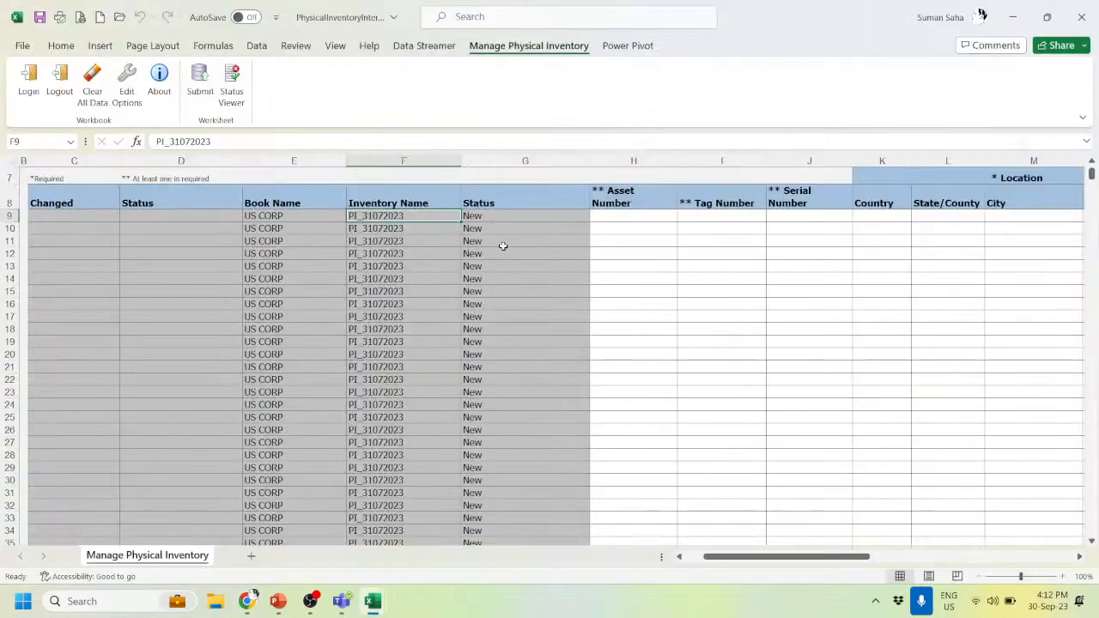
click(513, 215)
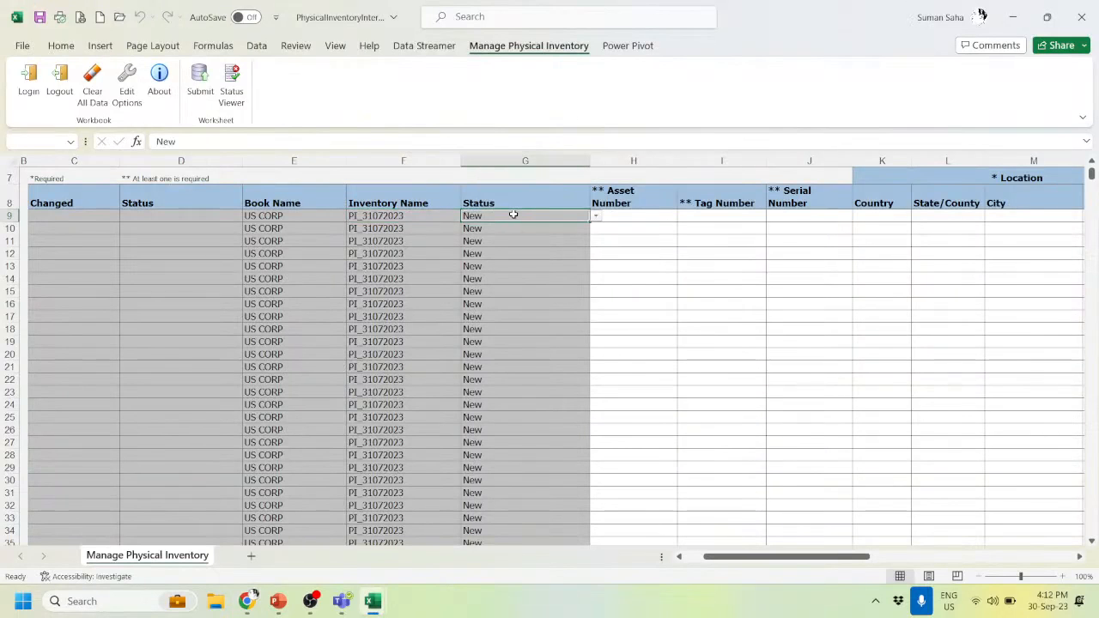
click(654, 218)
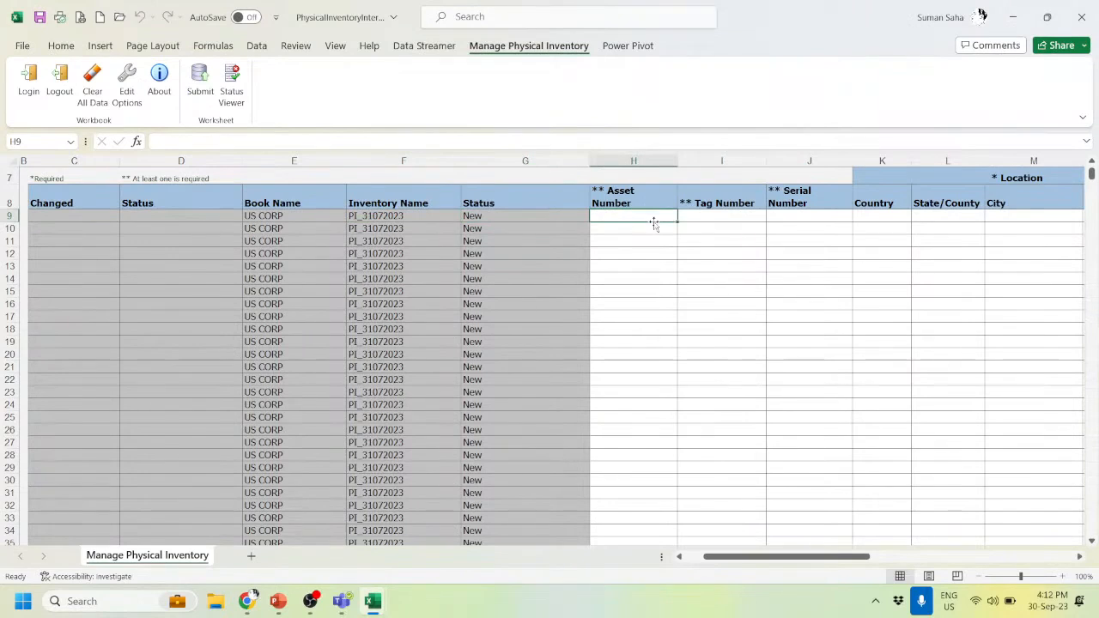
scroll(567, 341, up, 1)
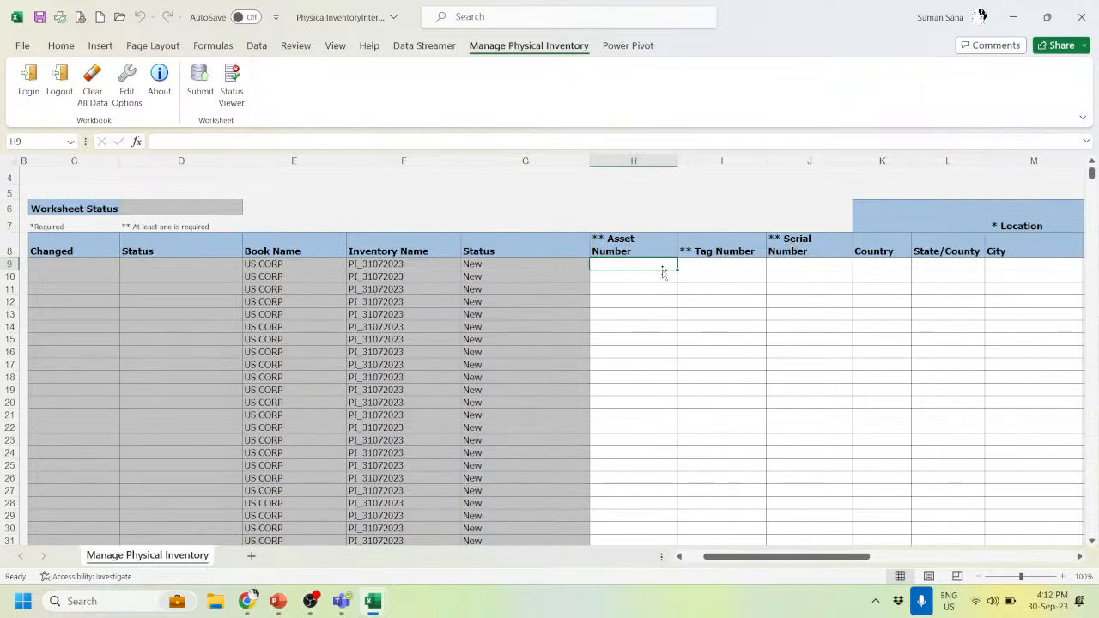
key(alt+Tab)
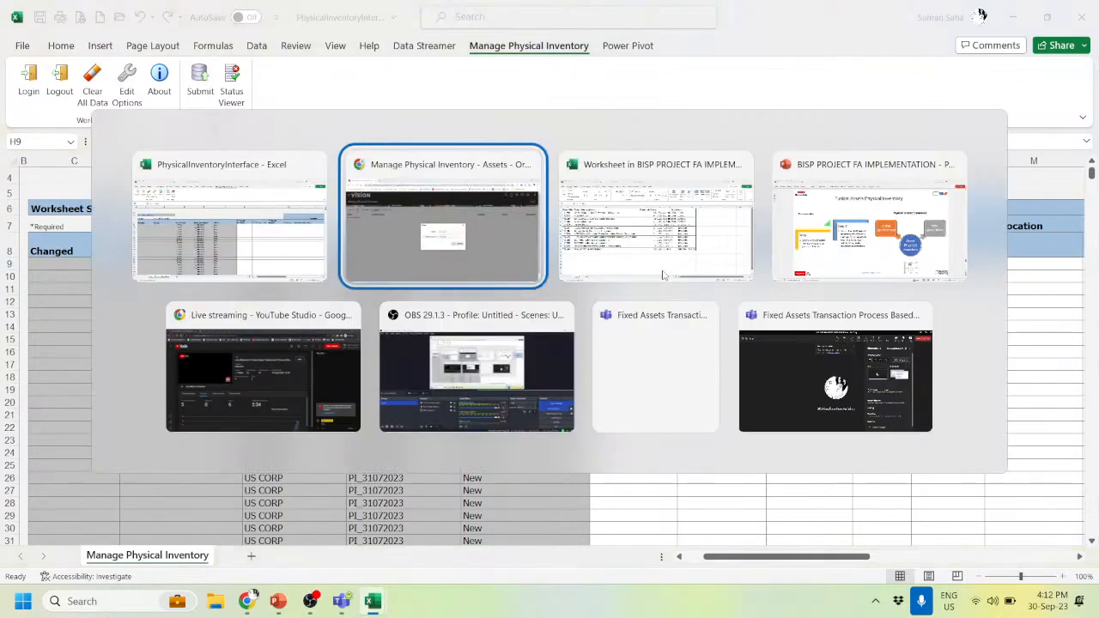
click(663, 275)
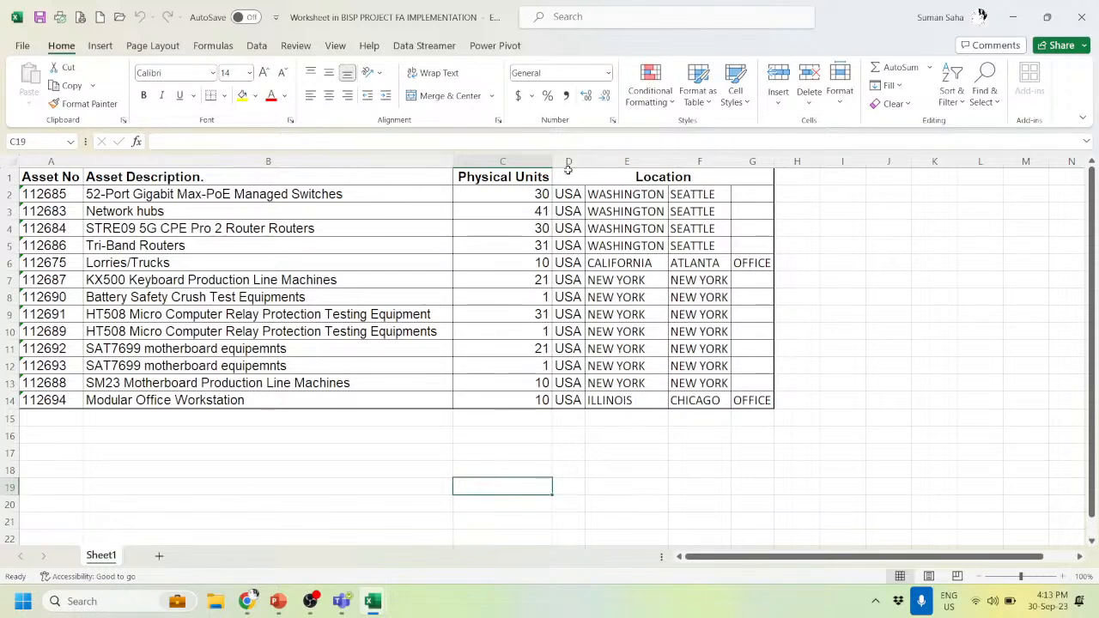
- Review the upload sheet's empty columns, including In Physical Inventory and Inventory Taken Date
key(alt+Tab)
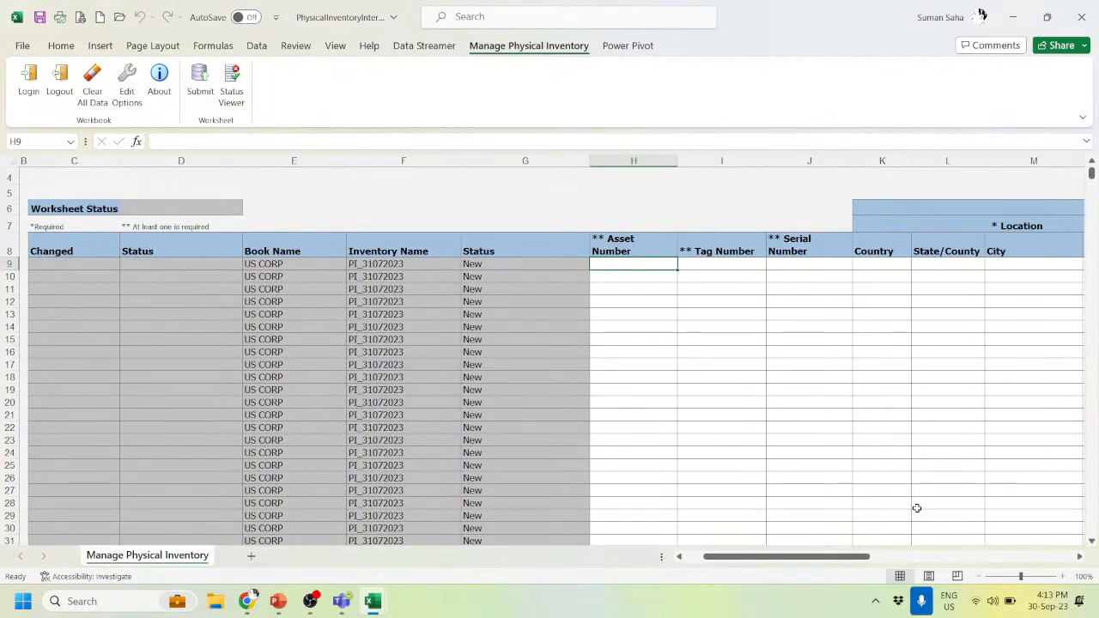
drag(842, 556, 934, 550)
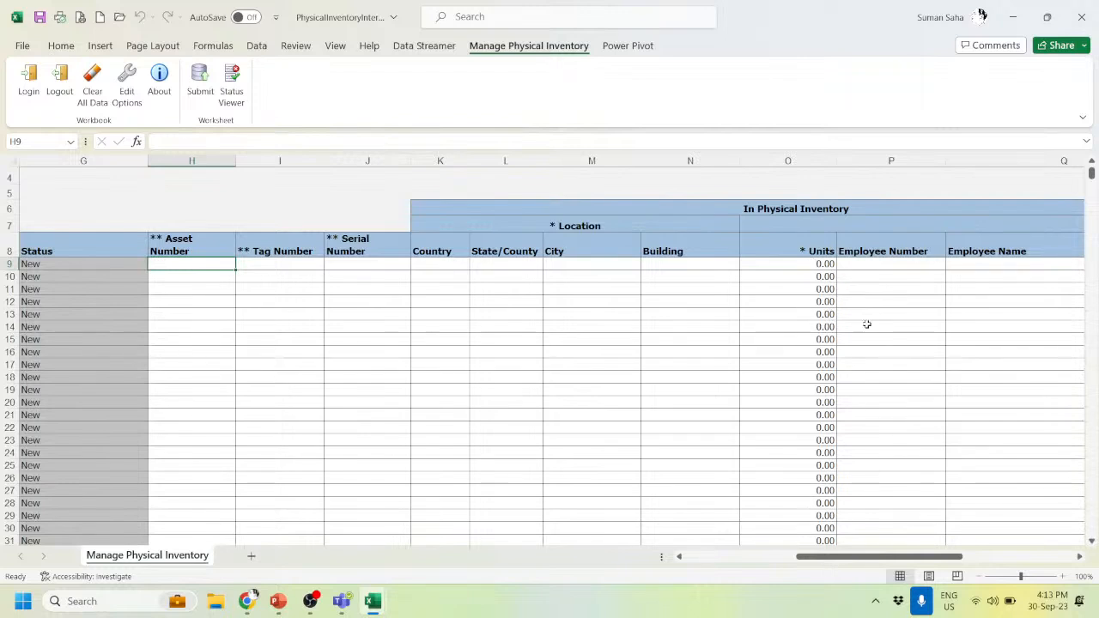
click(777, 208)
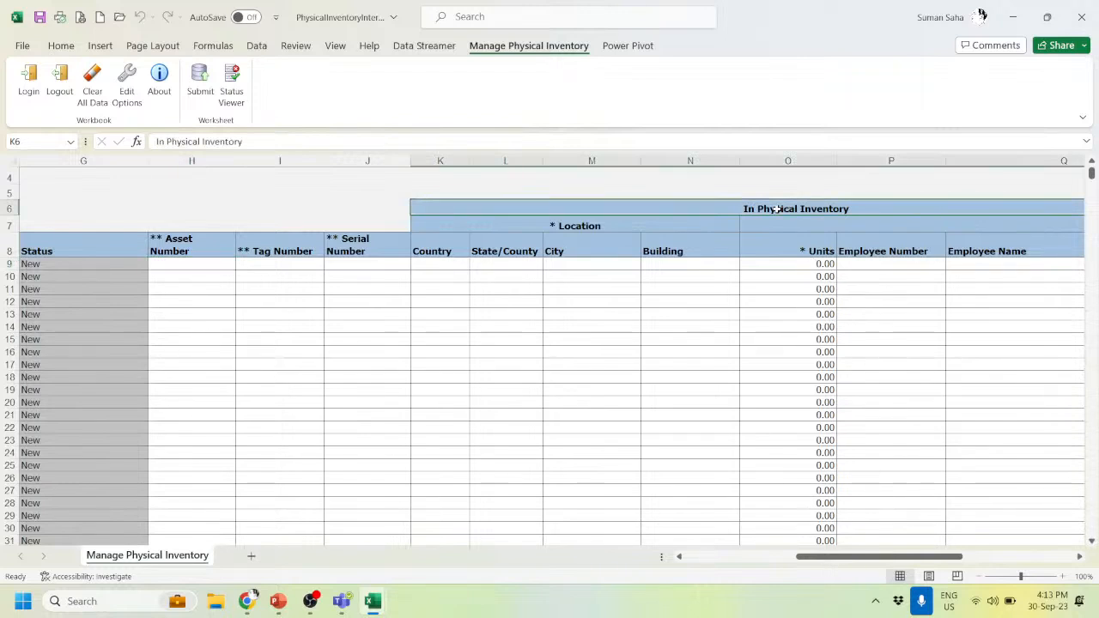
drag(842, 557, 866, 551)
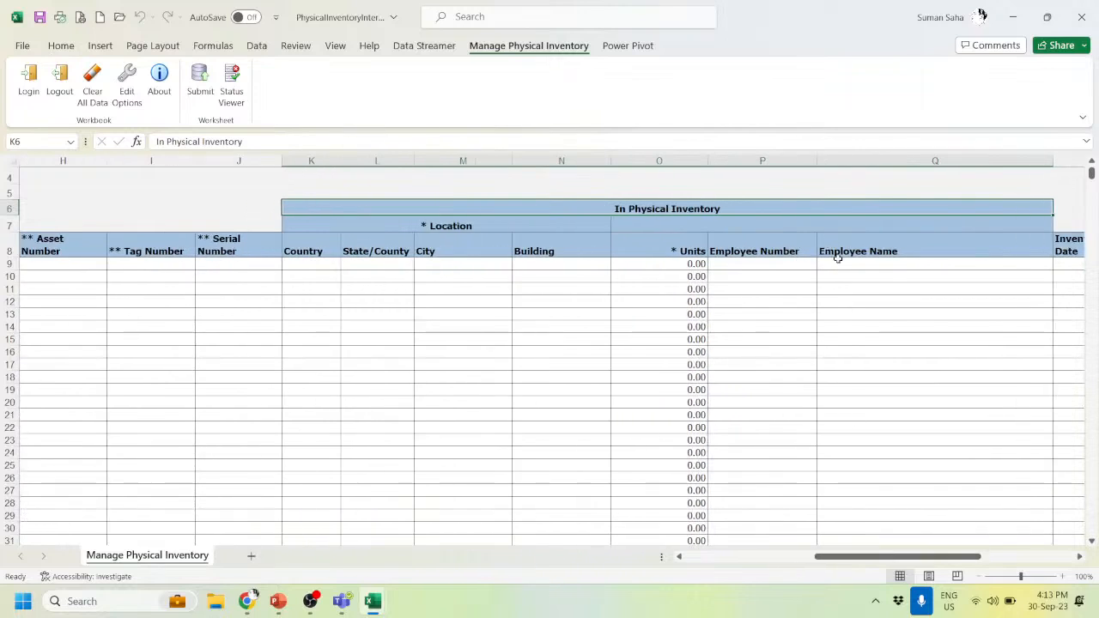
drag(943, 557, 979, 558)
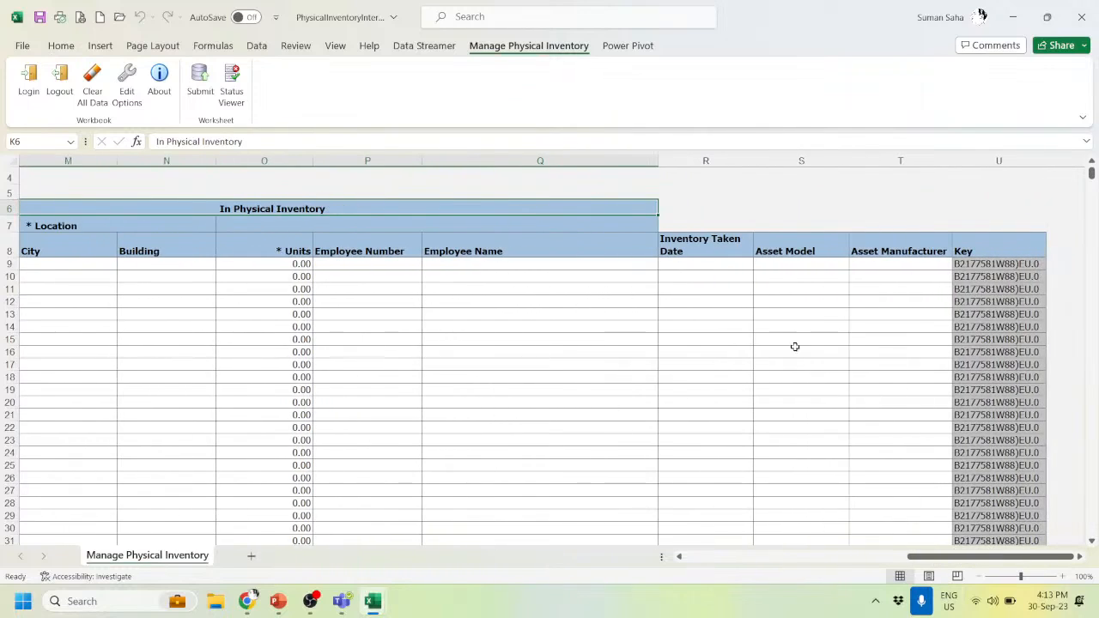
click(704, 268)
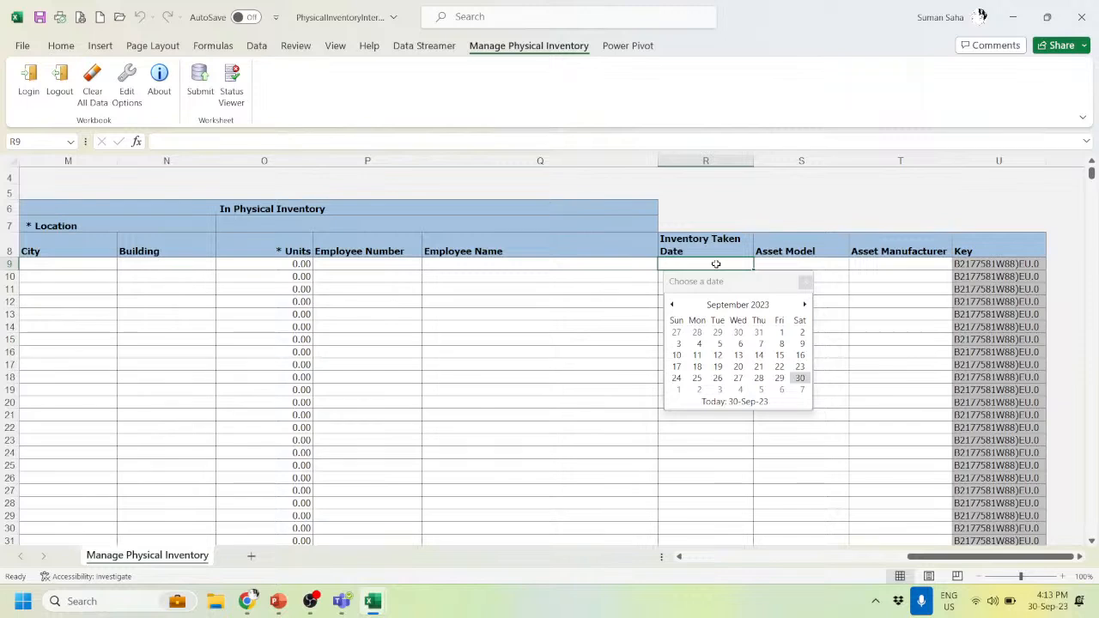
click(847, 267)
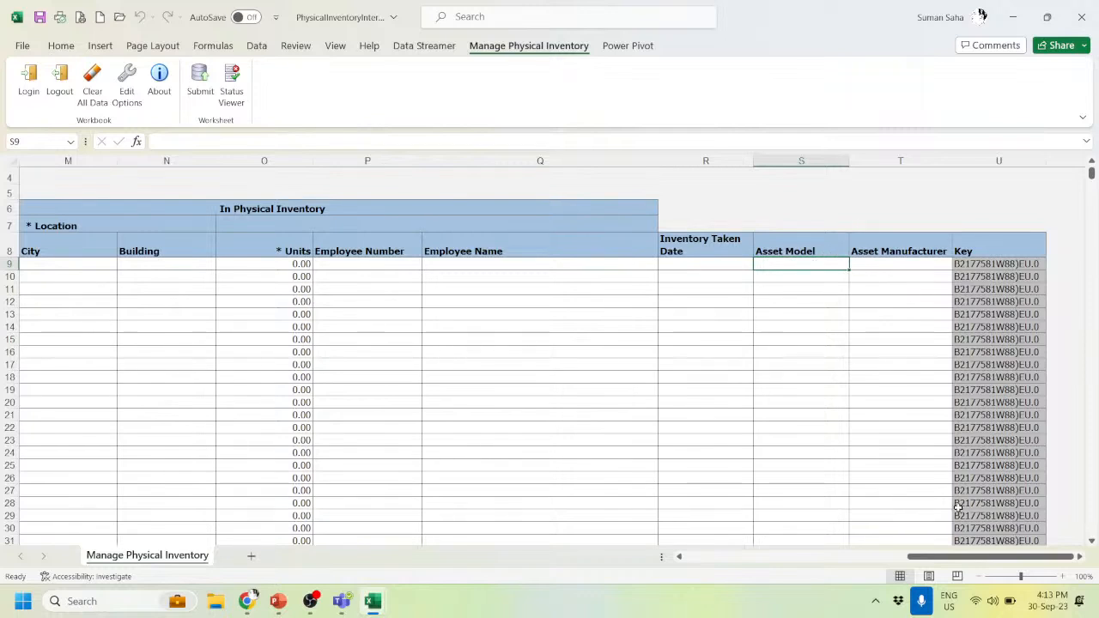
drag(944, 565, 775, 588)
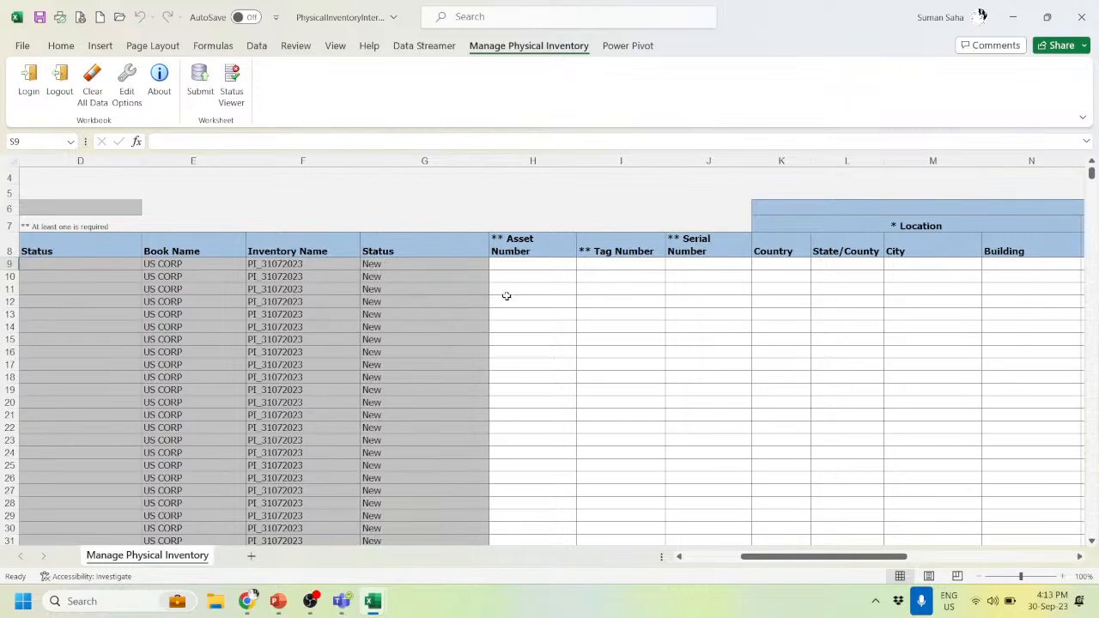
key(alt+Tab)
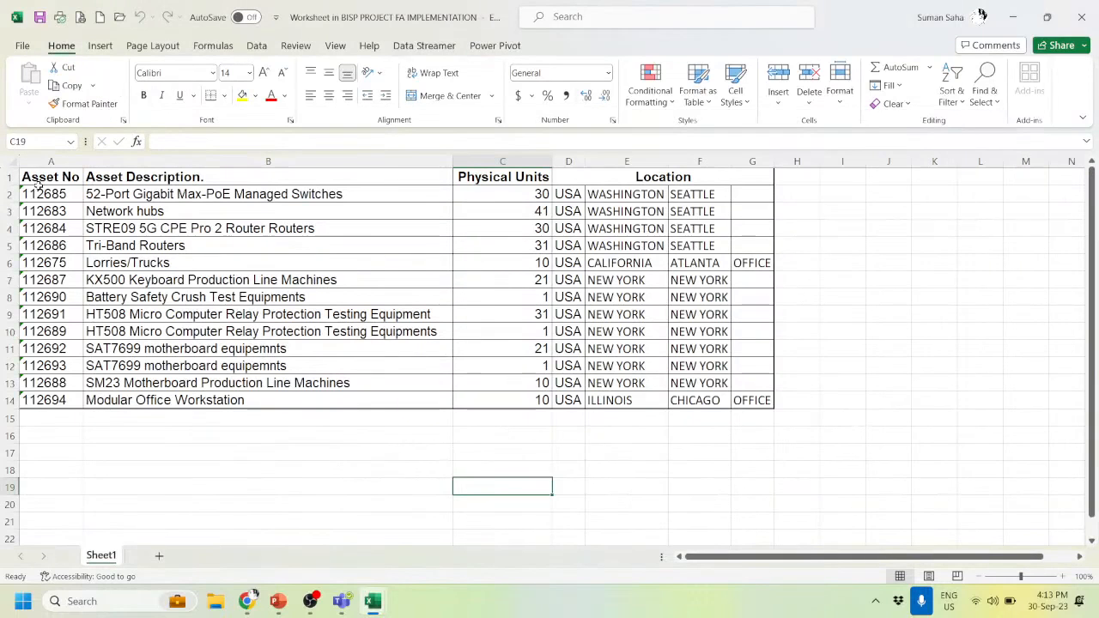
- Paste the 13 asset numbers from A2:A14 into the Asset Number column starting at H9
drag(37, 190, 28, 400)
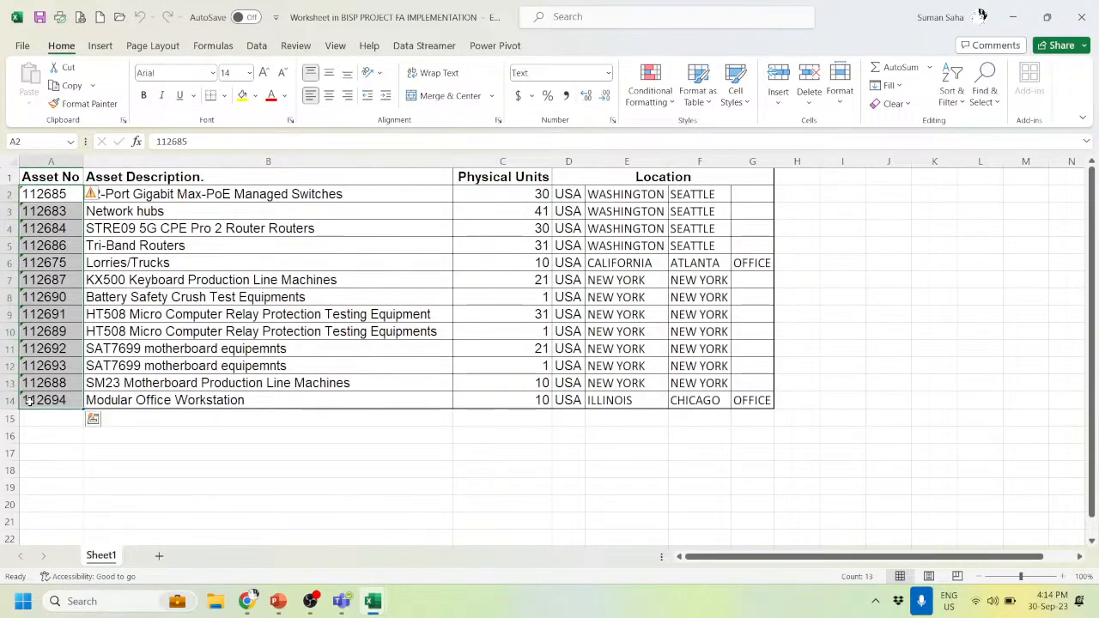
key(ctrl+c)
key(alt+Tab)
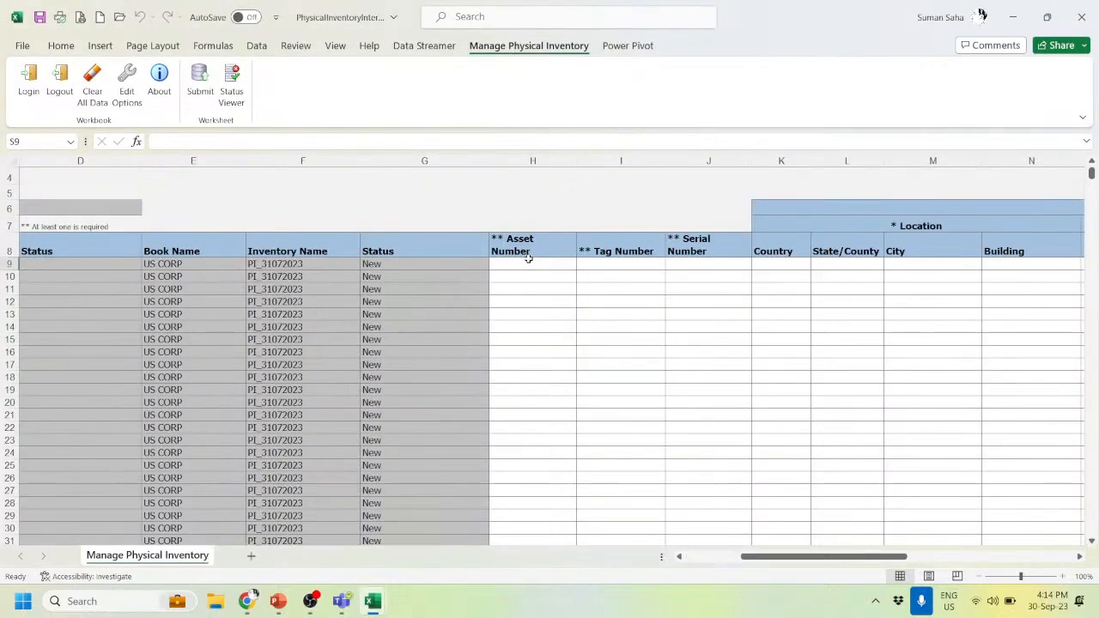
click(528, 263)
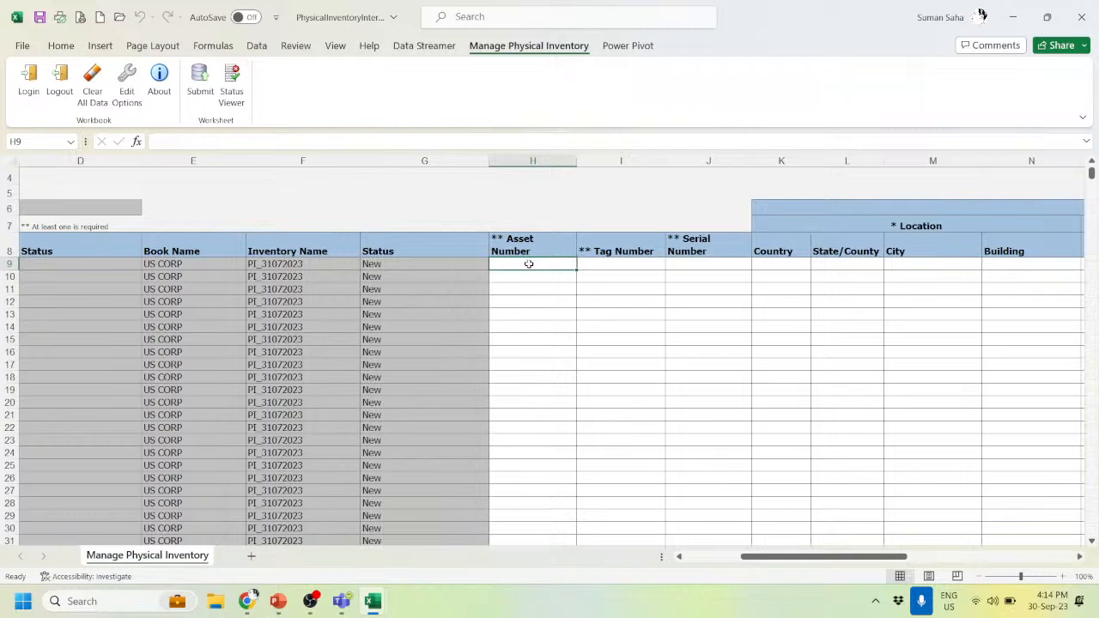
right_click(529, 264)
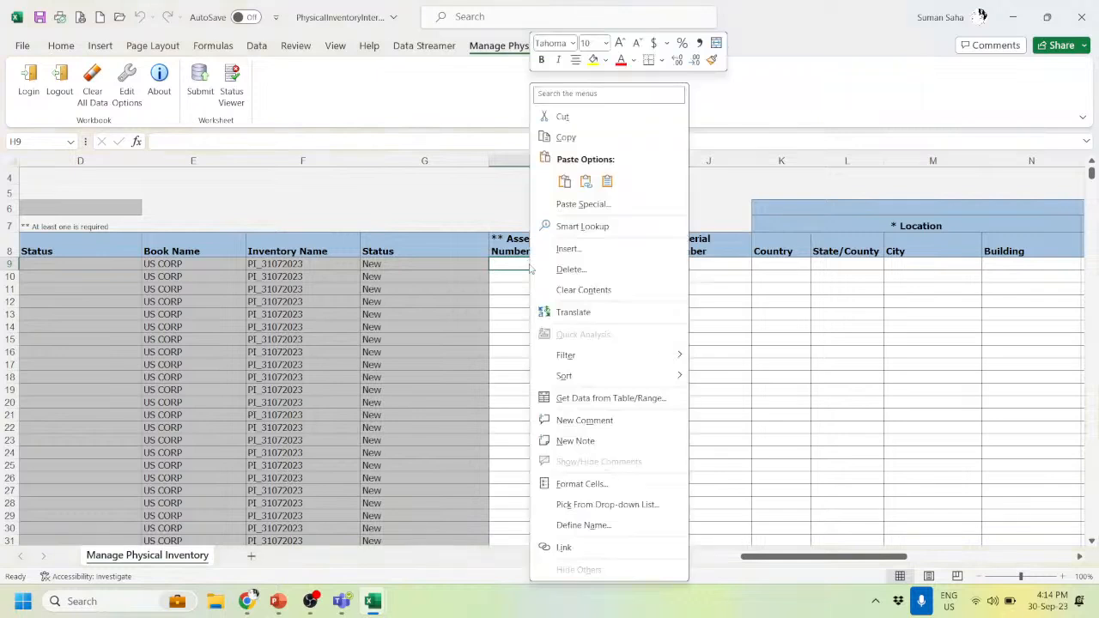
click(612, 180)
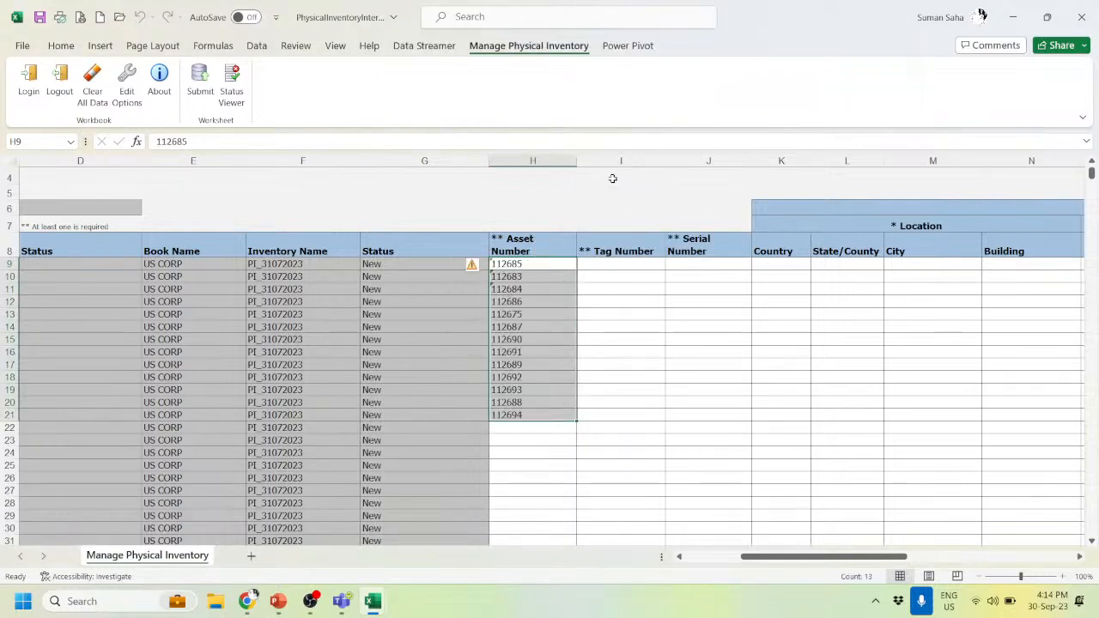
click(616, 266)
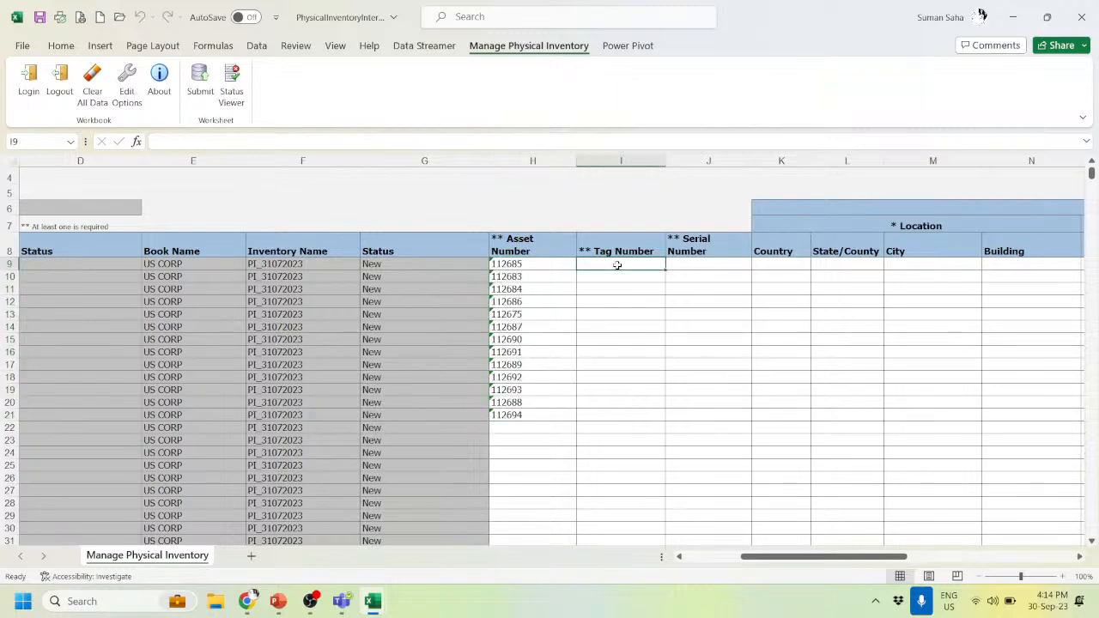
key(Tab)
key(Tab)
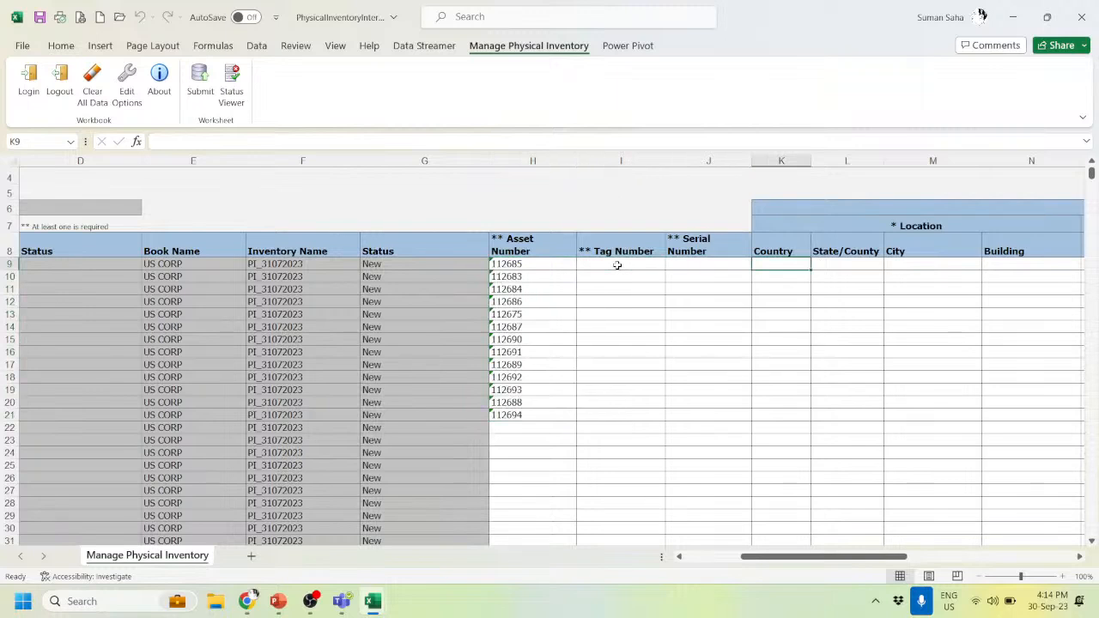
- Paste the physical units from C2:C14 into the Units column starting at O9
key(alt+Tab)
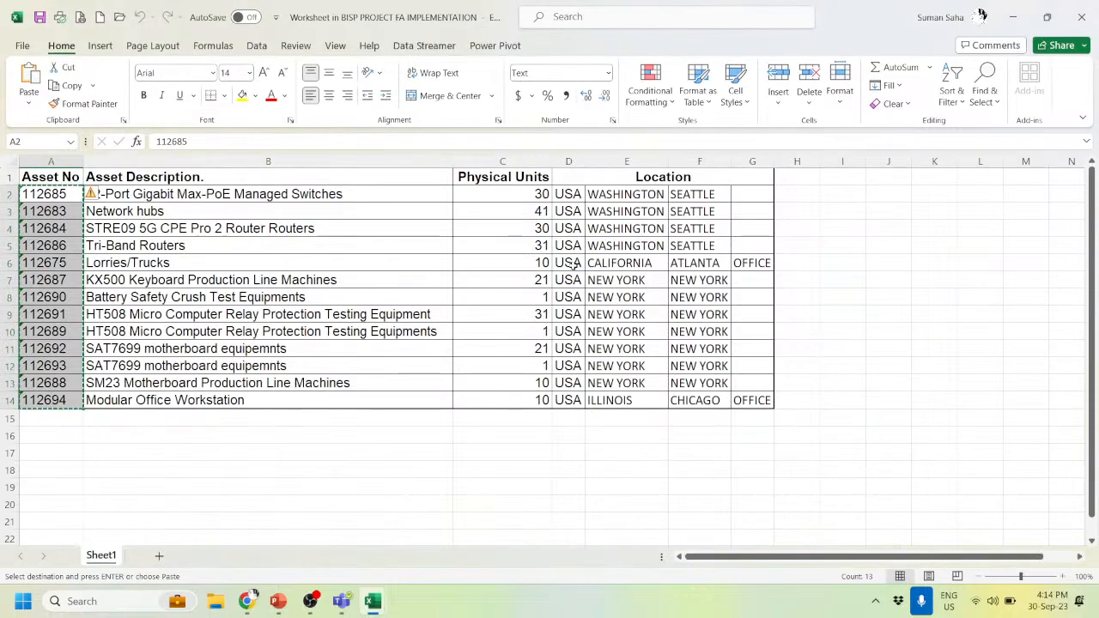
drag(520, 196, 508, 410)
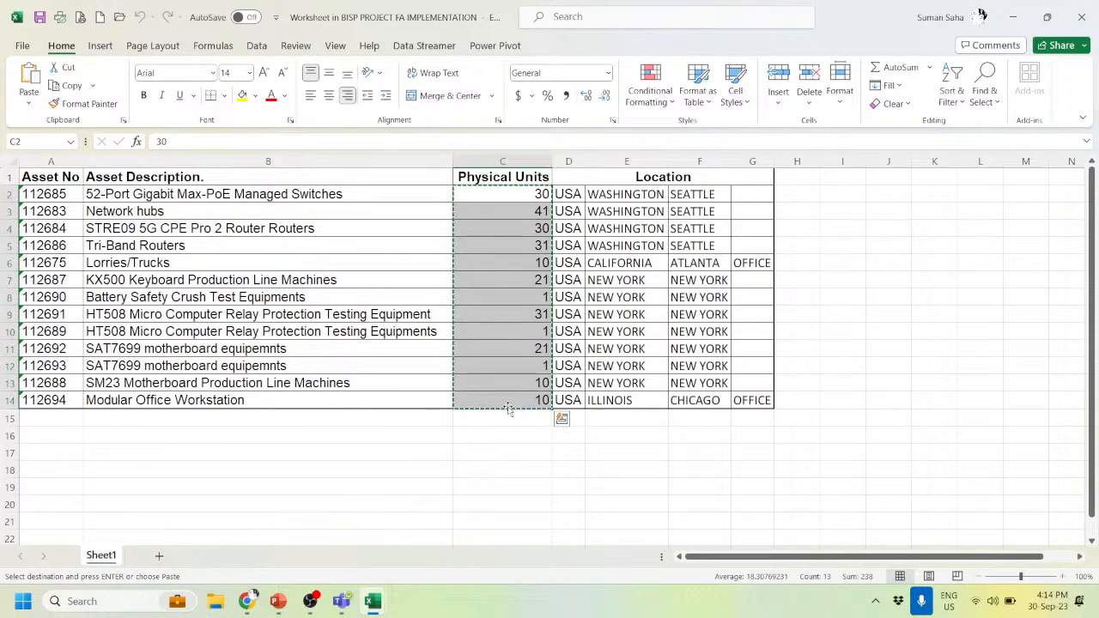
key(ctrl+c)
key(alt+Tab)
key(Right)
key(Right)
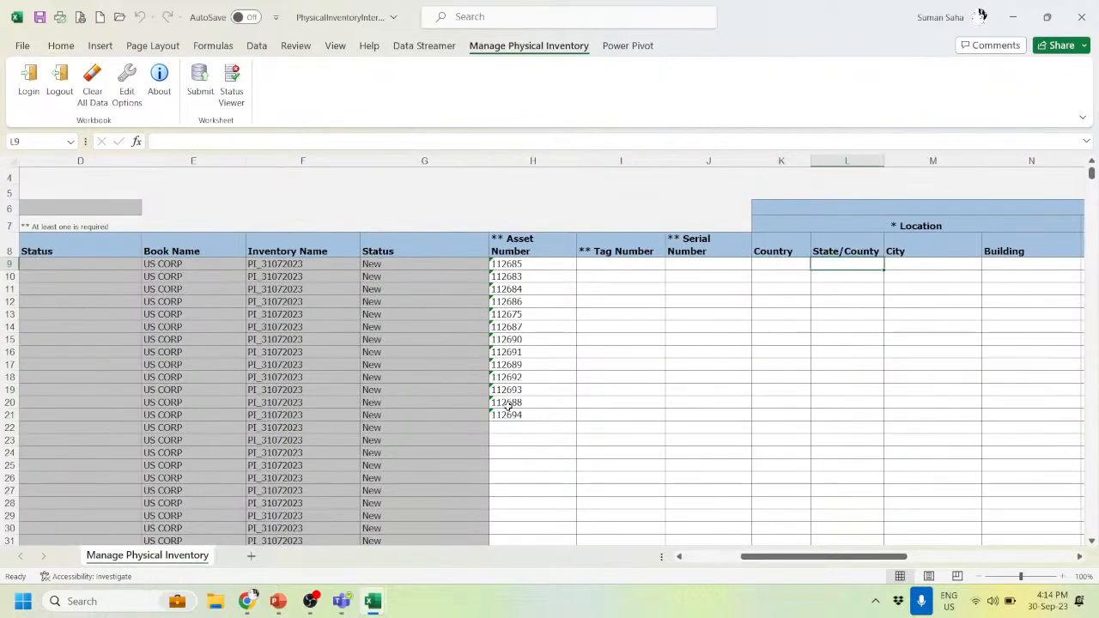
key(Right)
key(Right)
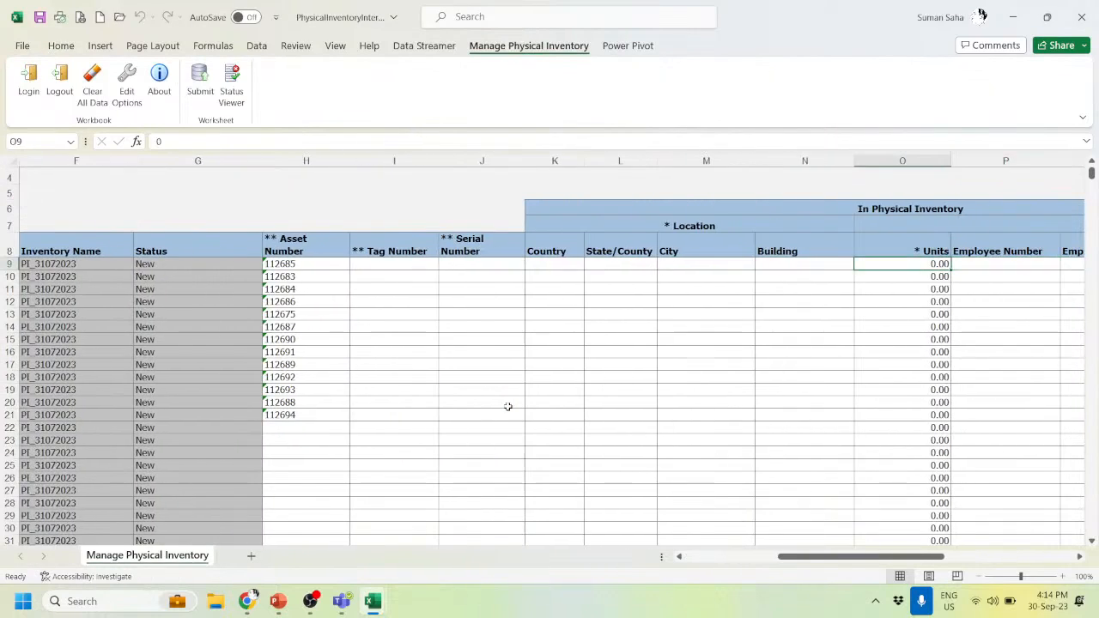
right_click(889, 264)
click(965, 206)
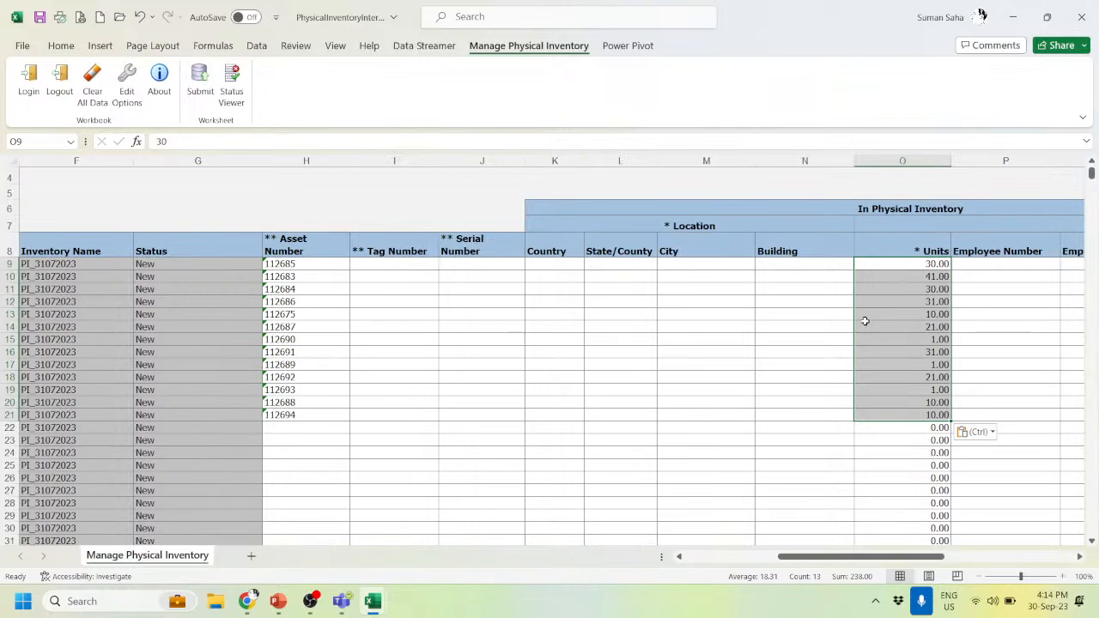
click(975, 264)
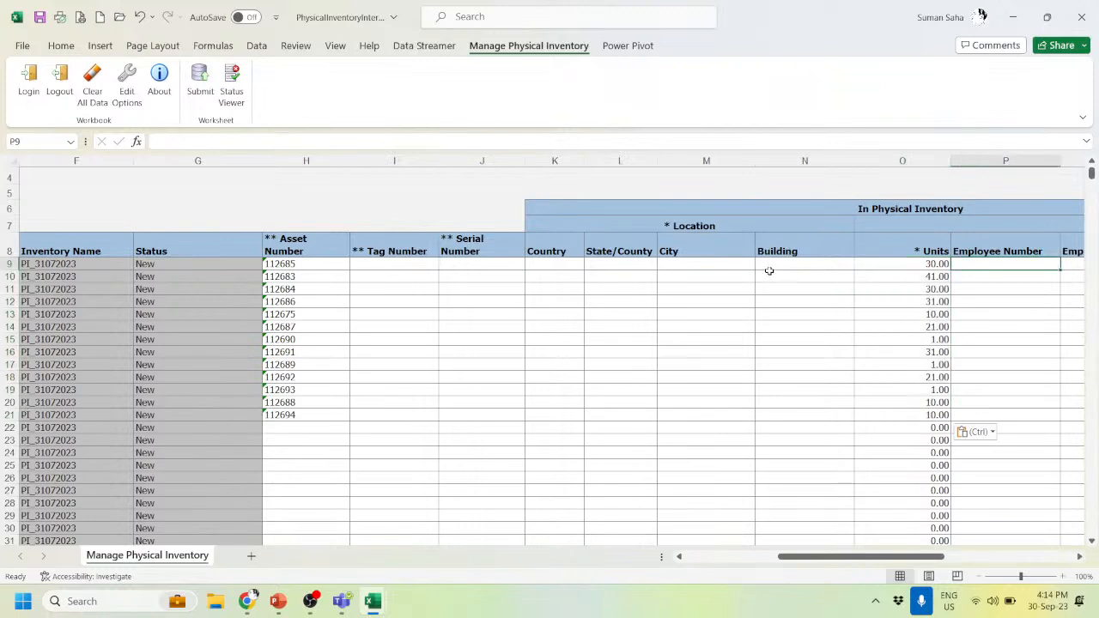
click(566, 270)
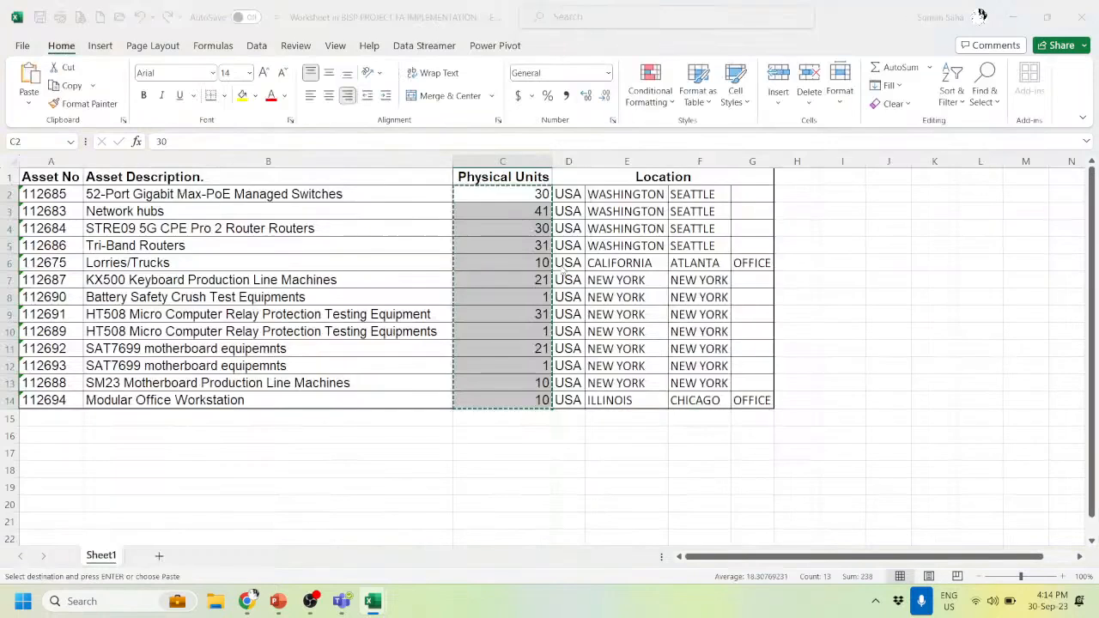
key(alt+Tab)
- Copy the location columns D2:G14 and paste them at K9 of the ADFdi upload sheet
drag(568, 194, 753, 400)
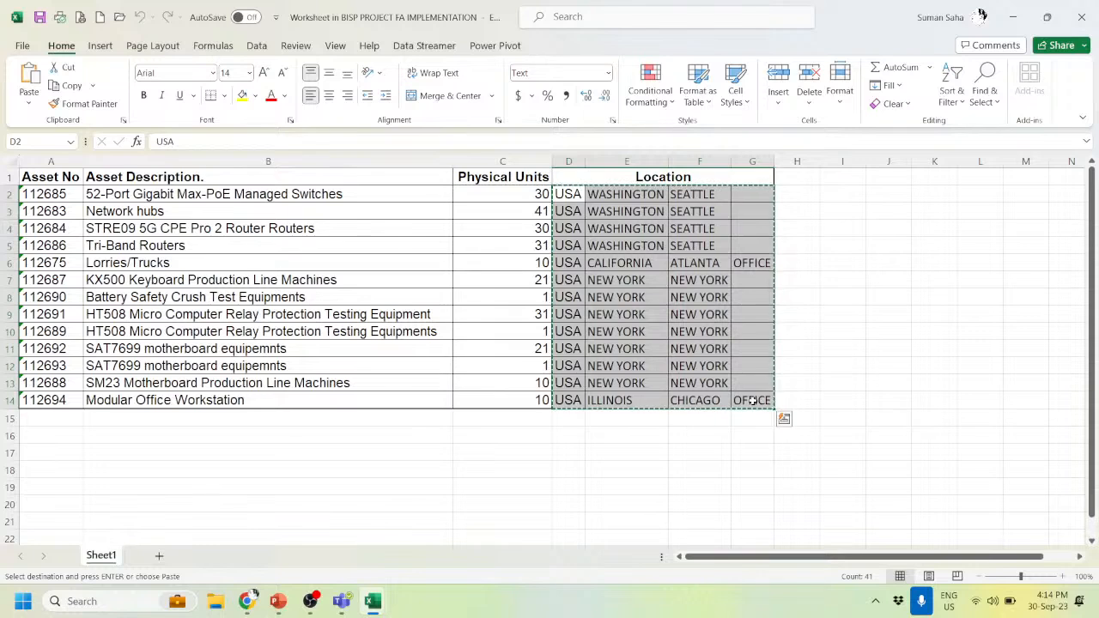
key(alt+Tab)
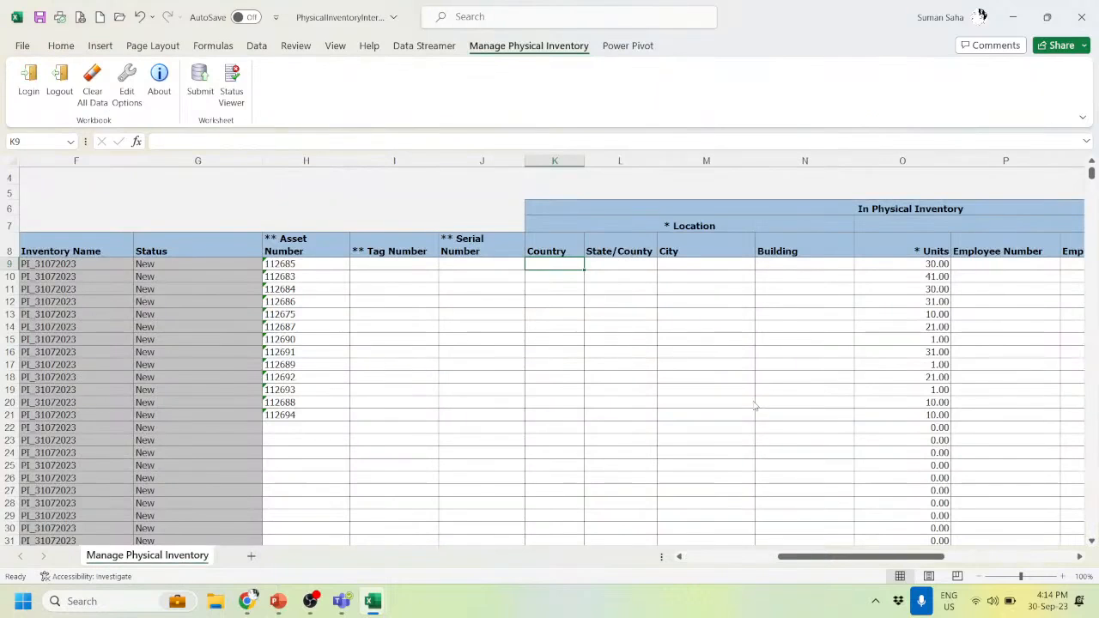
right_click(559, 262)
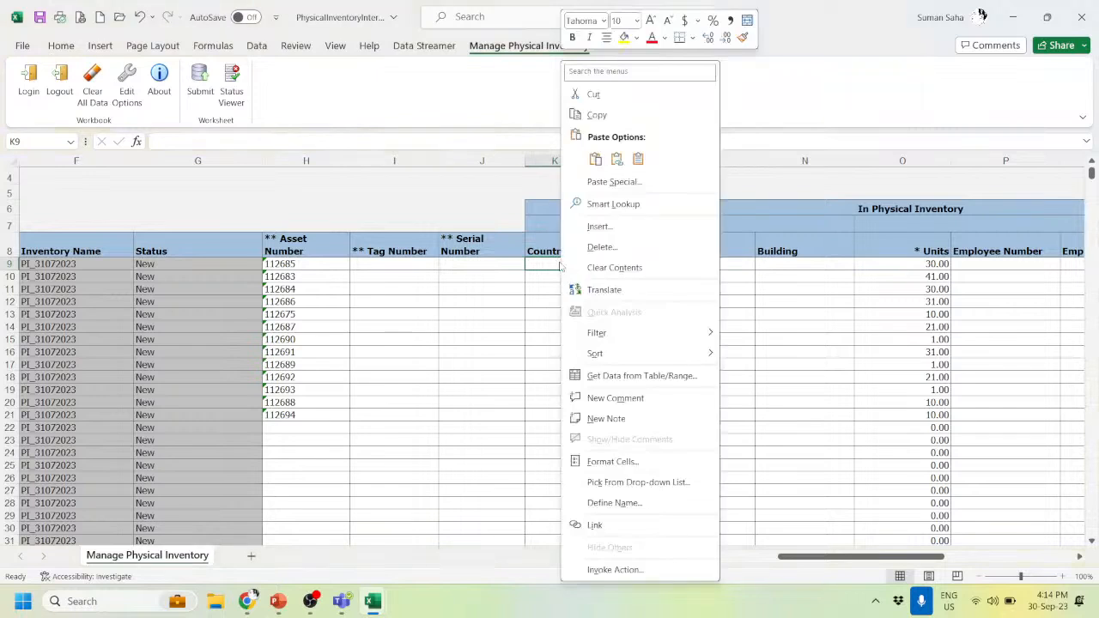
click(636, 158)
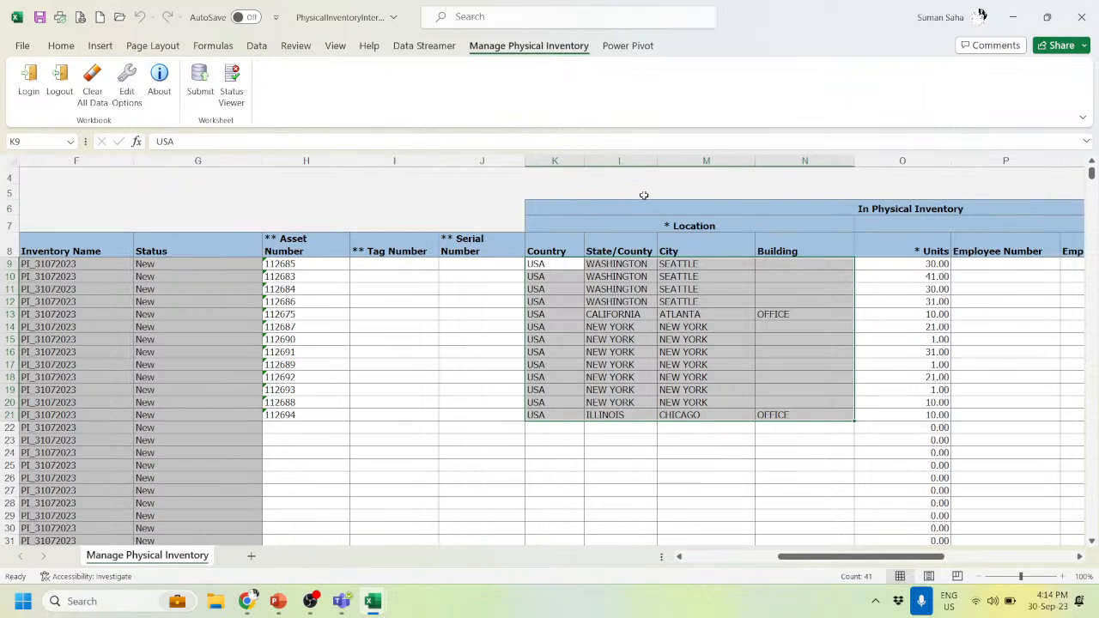
- Check the pasted locations, including building OFFICE in row 21 for asset 112694
click(641, 294)
click(780, 266)
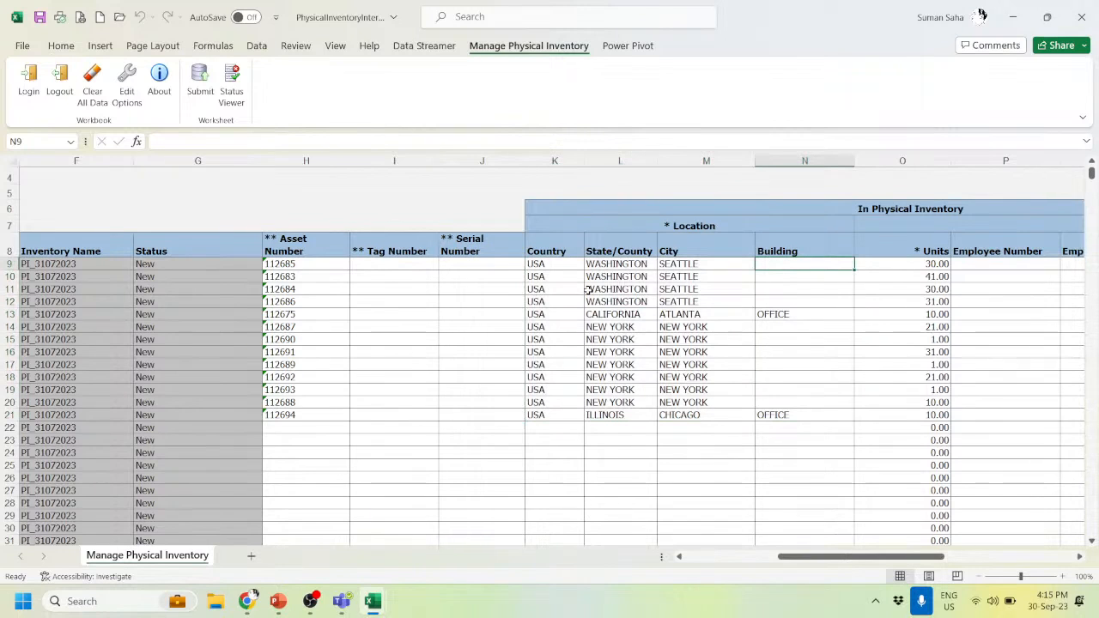
click(342, 415)
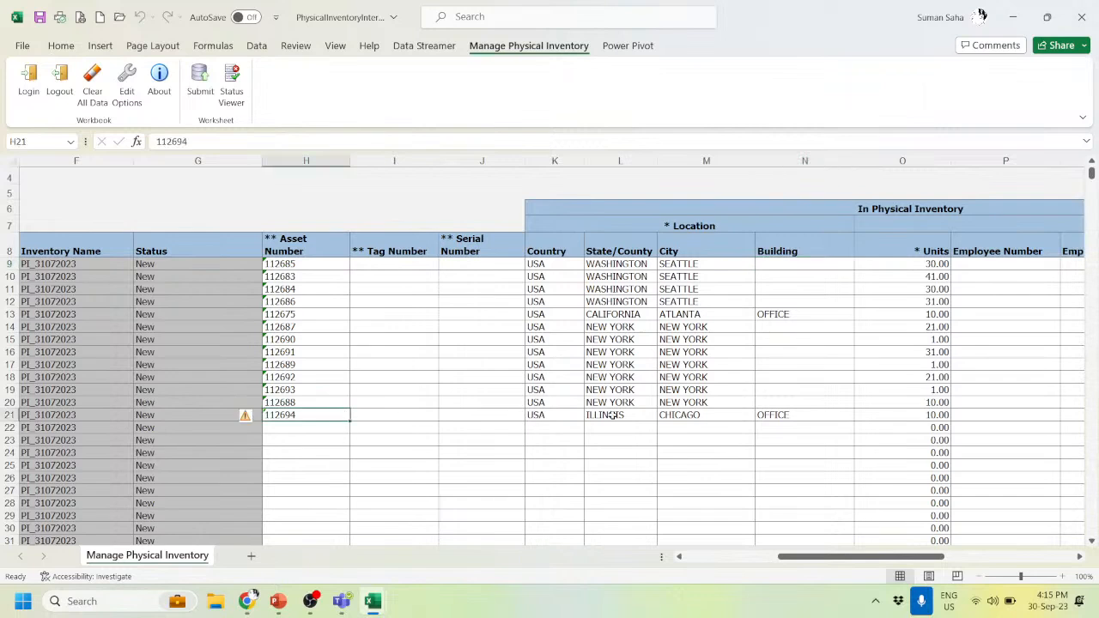
click(769, 414)
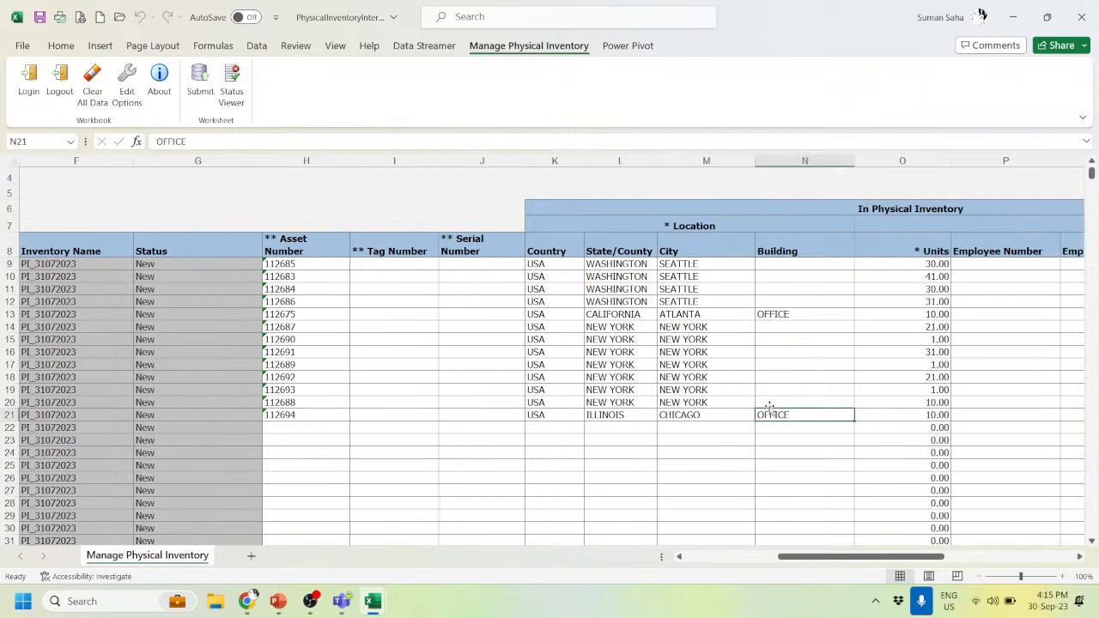
key(Right)
key(Right)
key(Right)
key(Right)
key(Right)
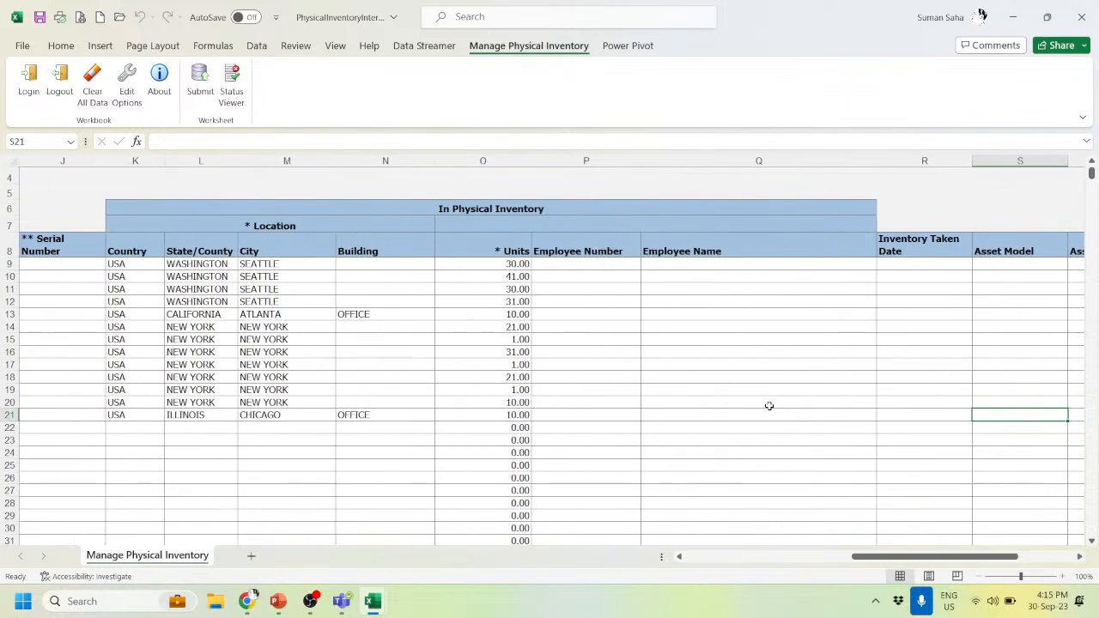
- Set the first Inventory Taken Date to 31 July 2023 with the date chooser
key(Right)
key(Right)
key(Left)
key(Left)
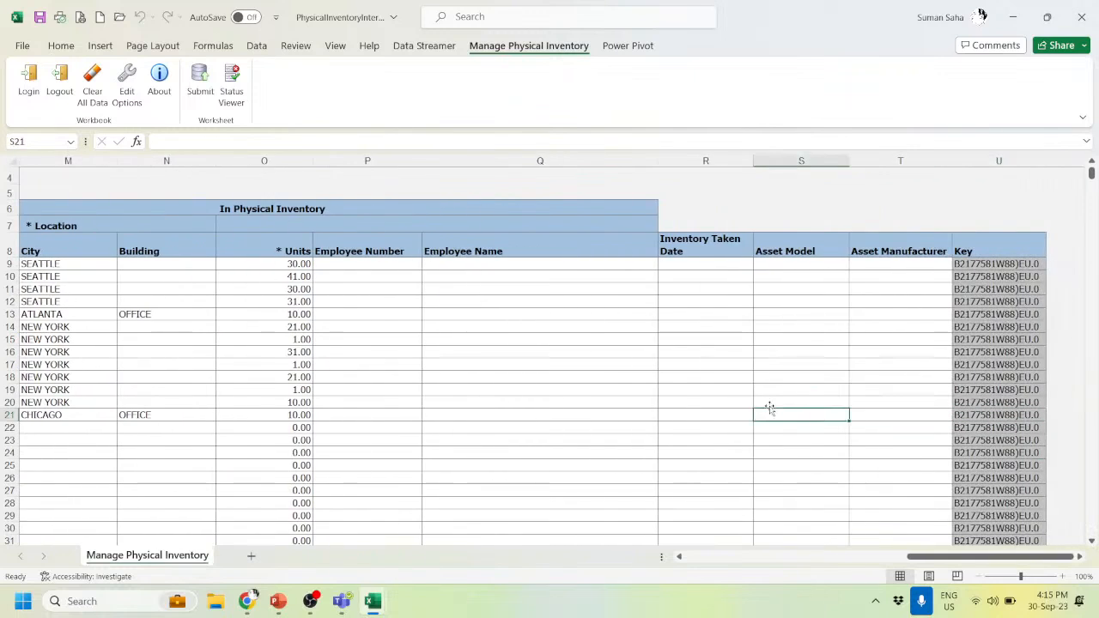
click(699, 263)
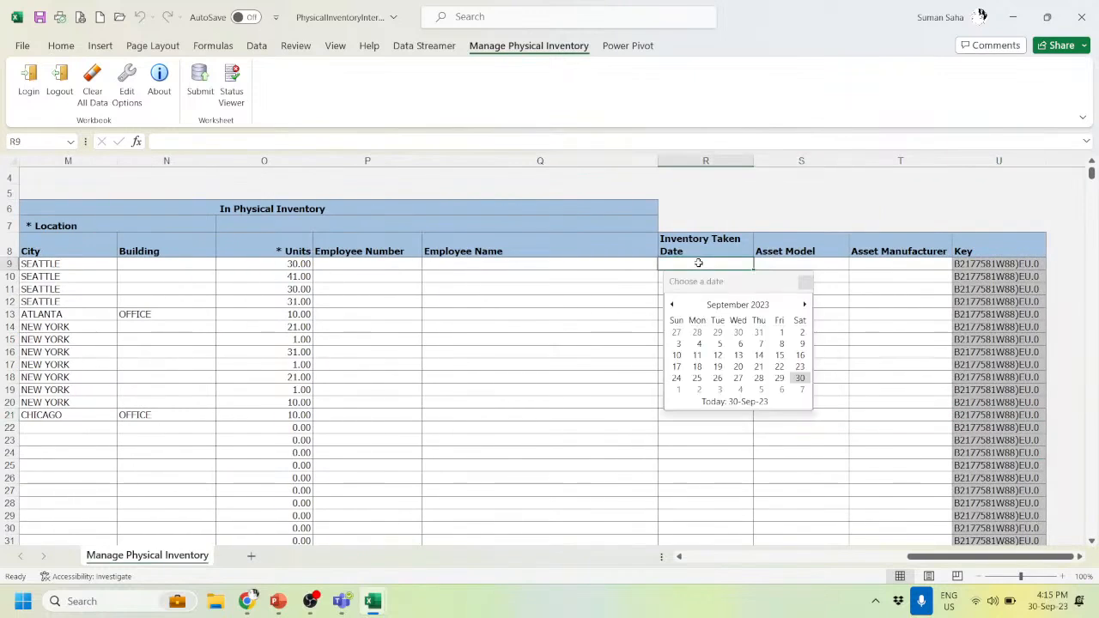
click(721, 306)
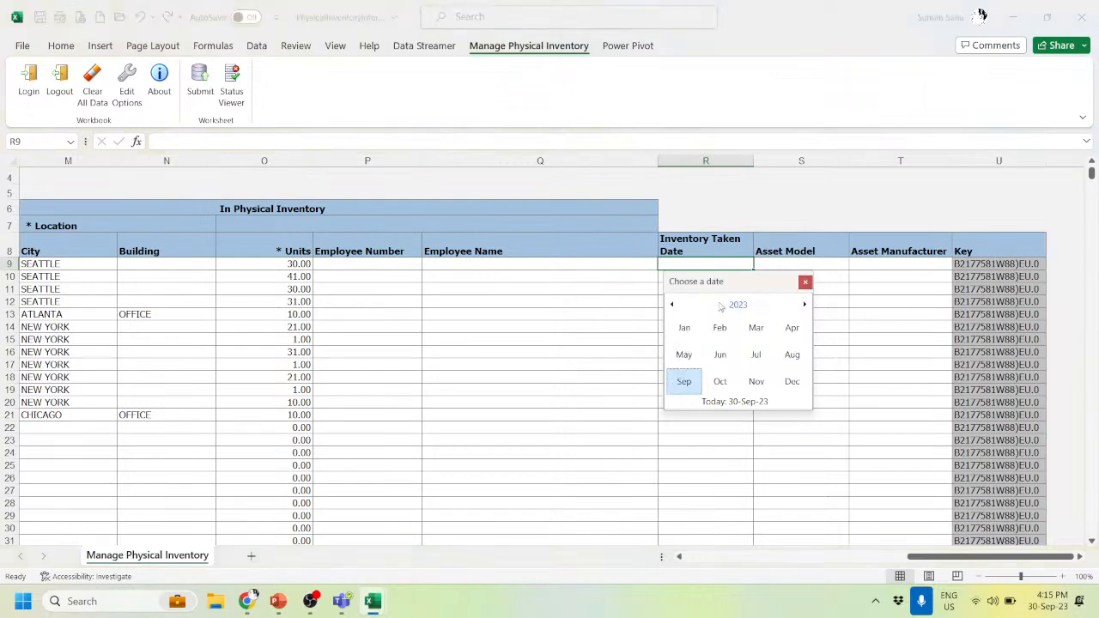
click(756, 355)
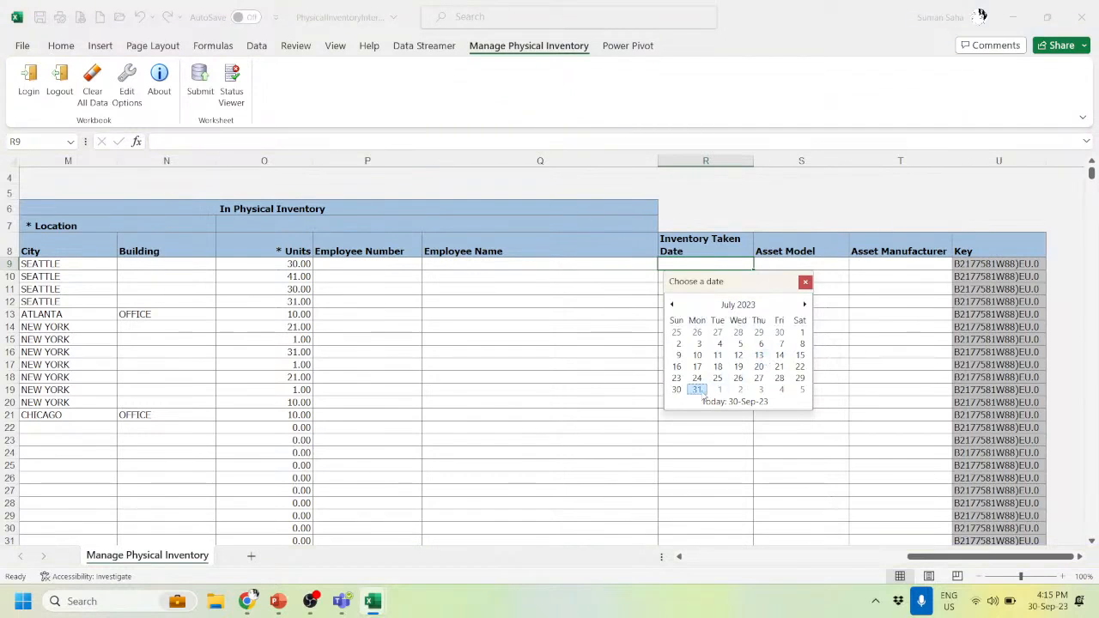
click(697, 391)
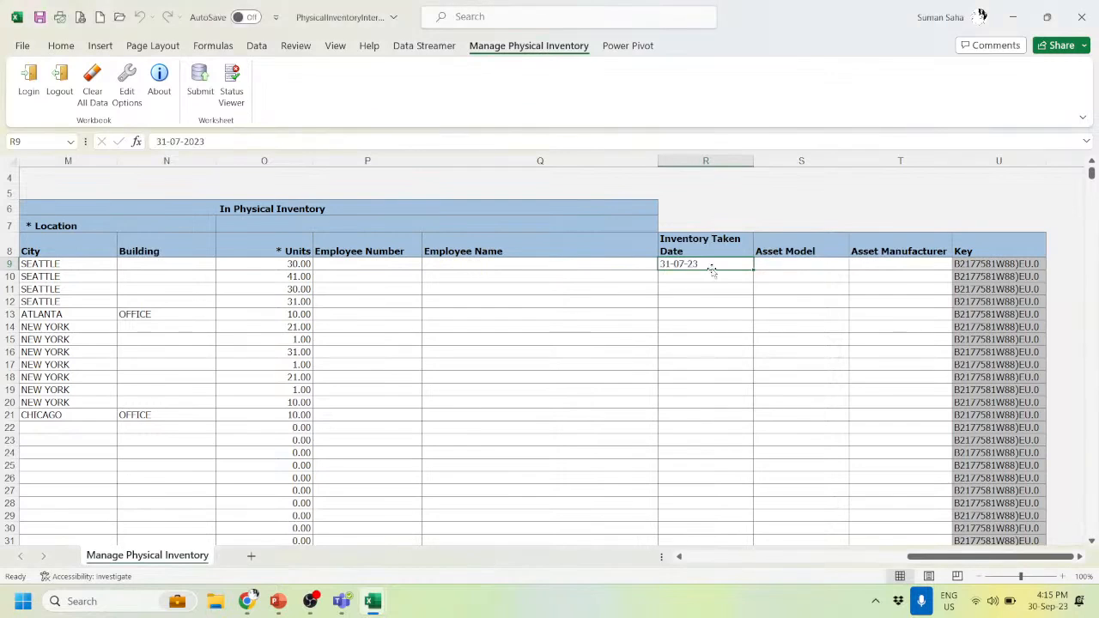
- Copy 31-07-23 into Inventory Taken Date R9:R21 and scroll back to the asset columns
key(ctrl+c)
drag(712, 276, 697, 412)
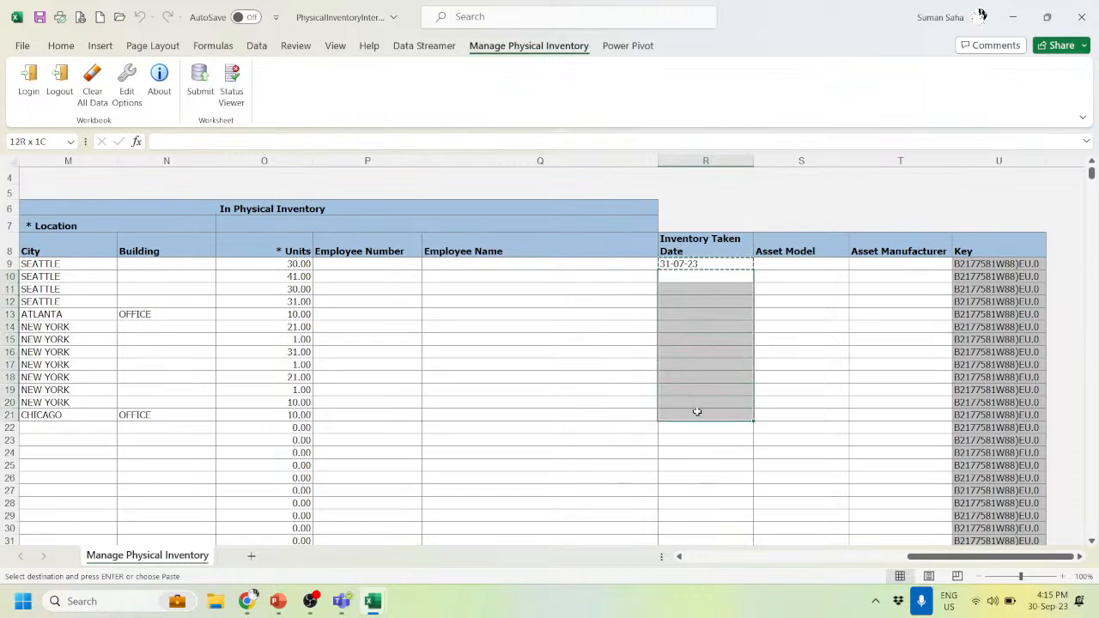
key(ctrl+v)
click(697, 412)
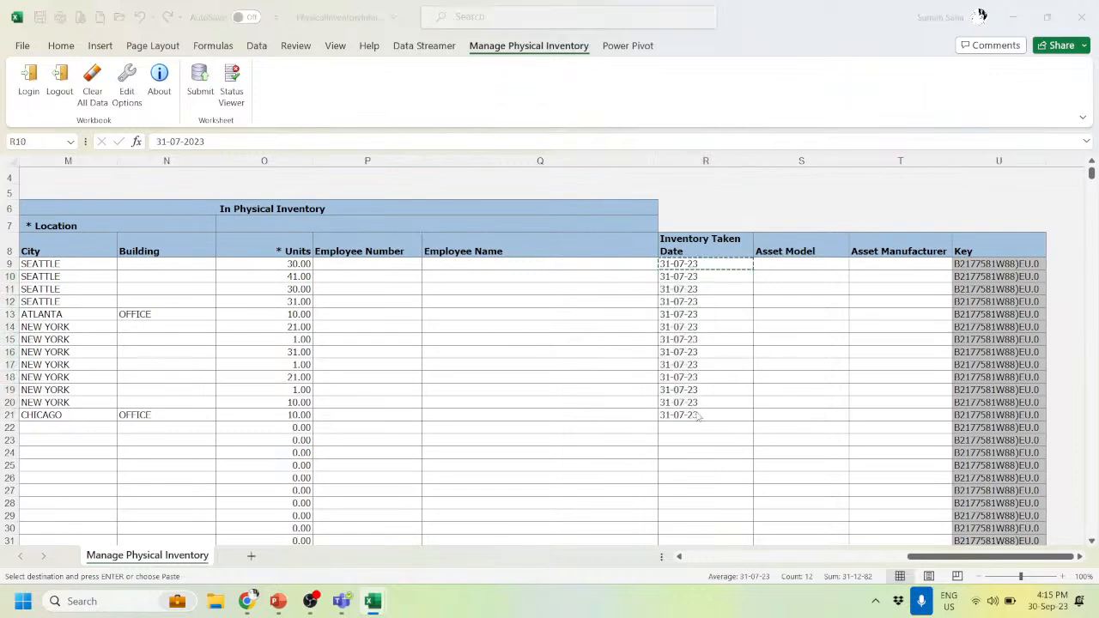
key(alt+Tab)
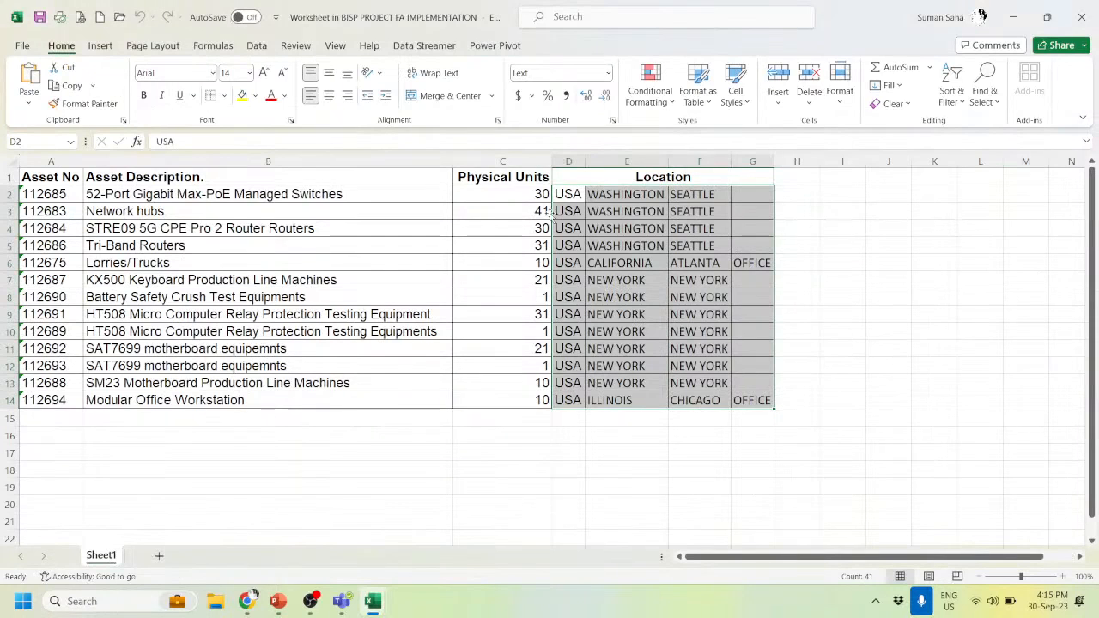
key(alt+Tab)
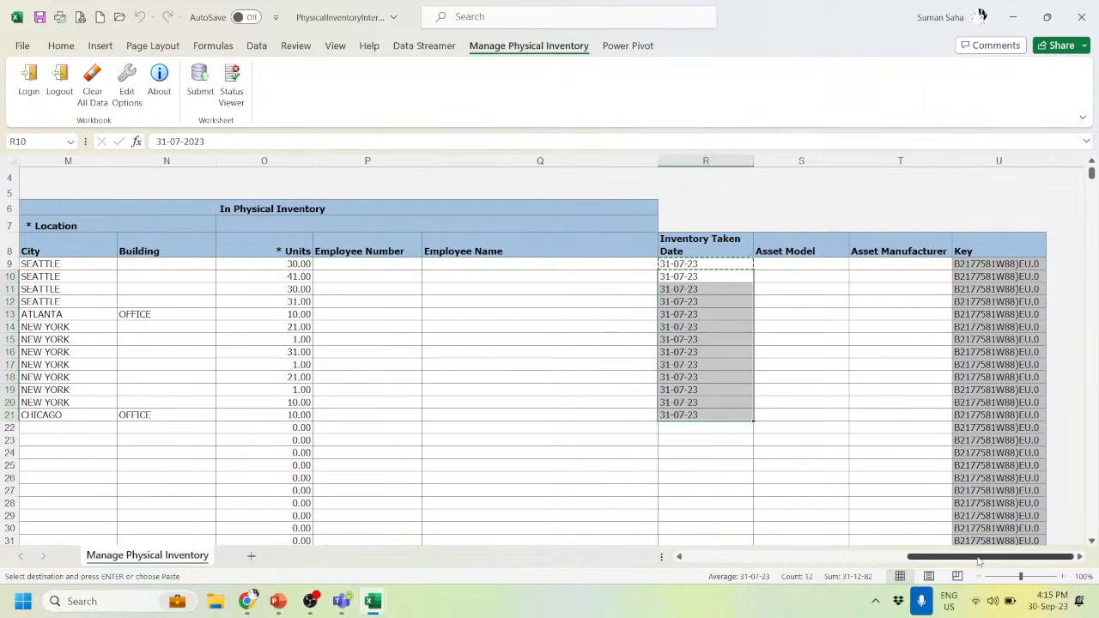
drag(980, 561, 636, 557)
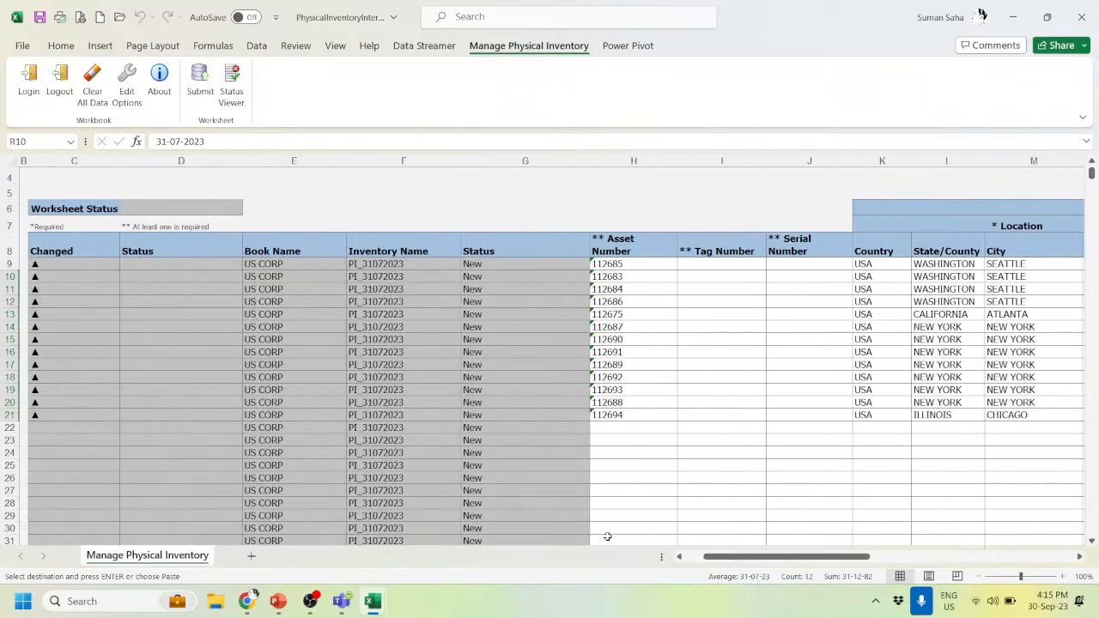
click(499, 267)
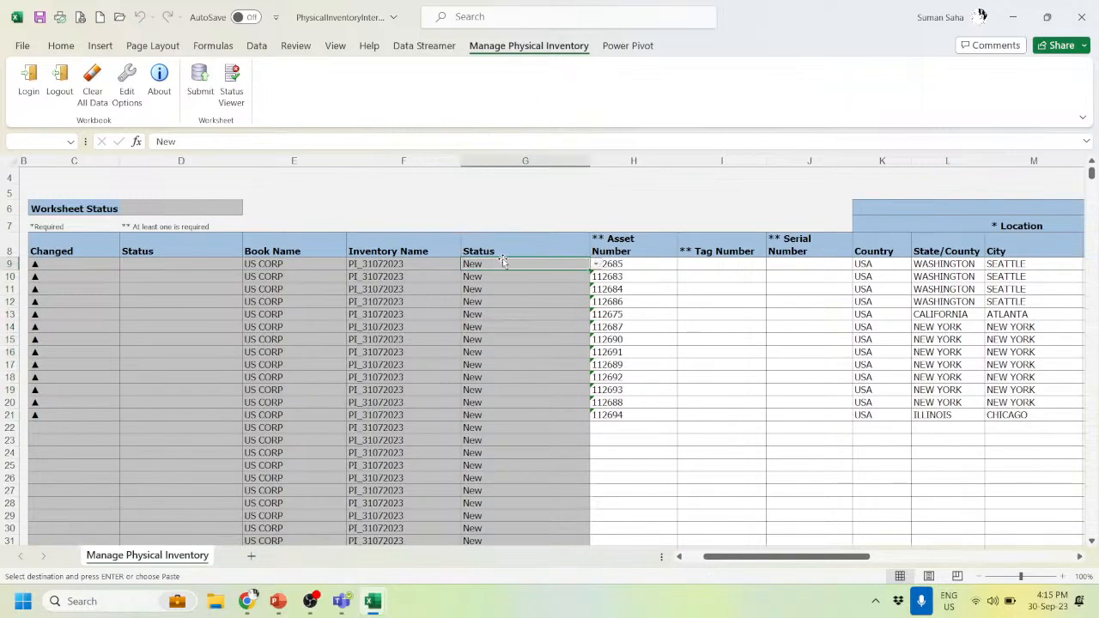
click(596, 267)
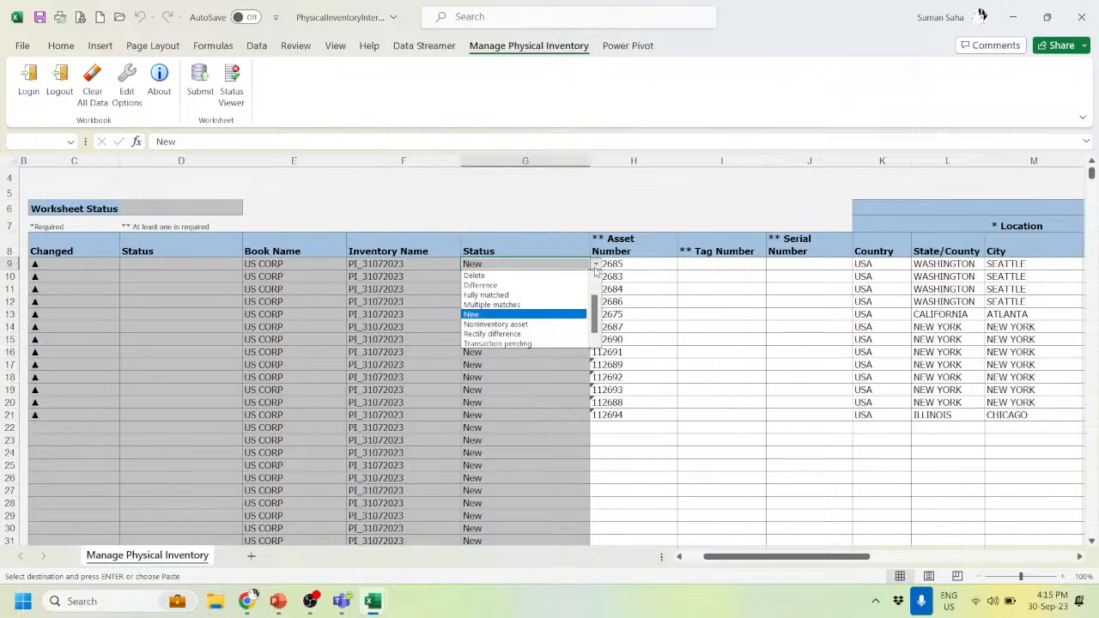
click(506, 316)
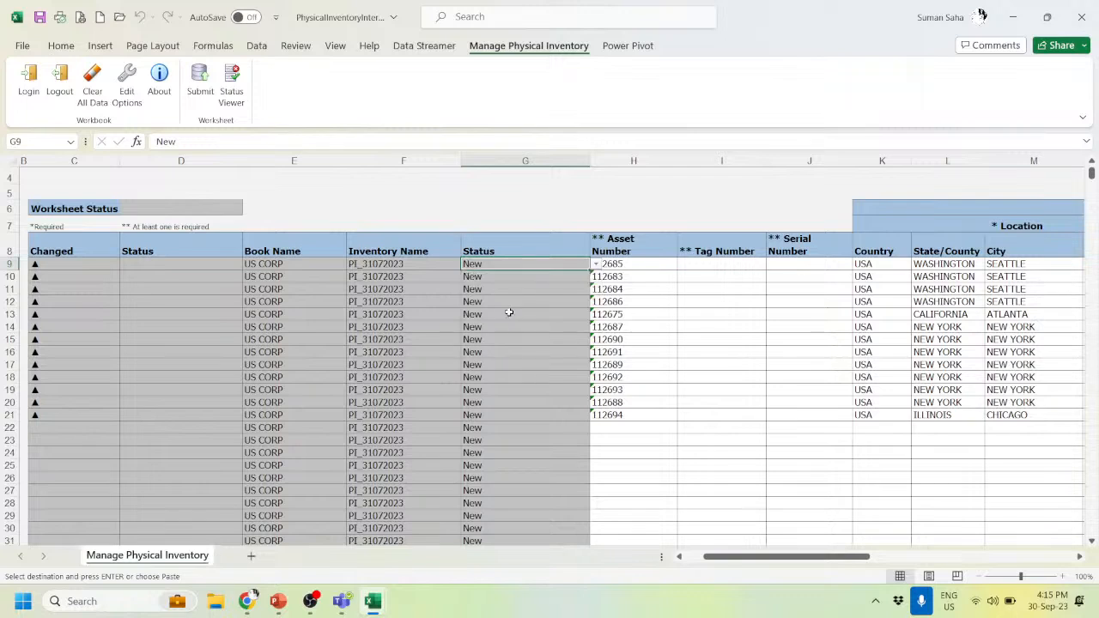
click(557, 274)
click(597, 277)
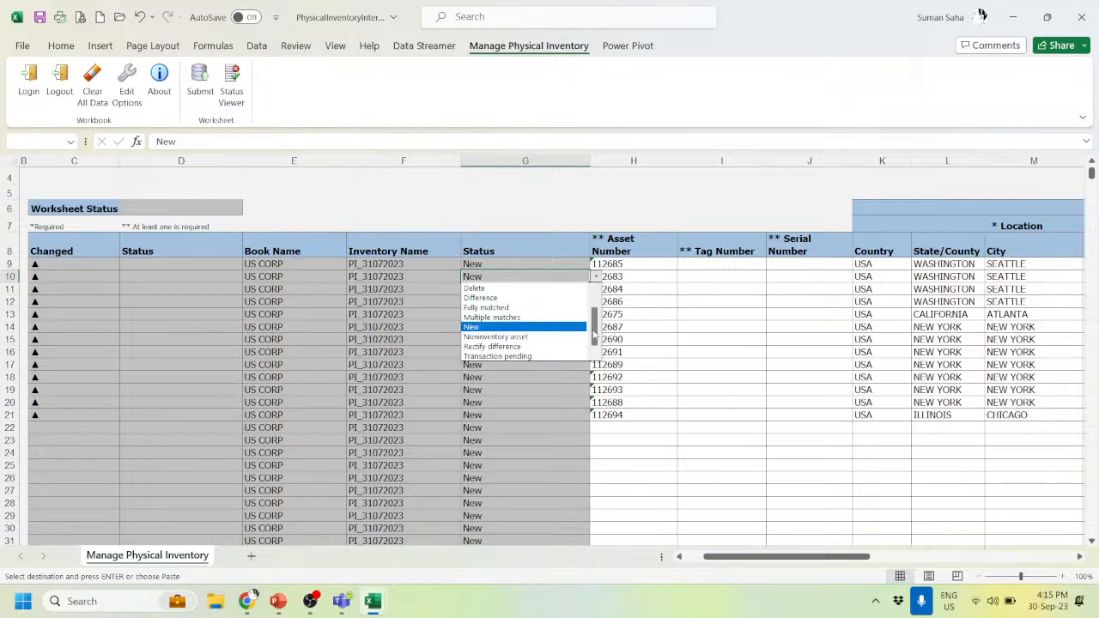
mouse_move(596, 333)
mouse_down()
mouse_move(596, 309)
mouse_move(595, 333)
mouse_up()
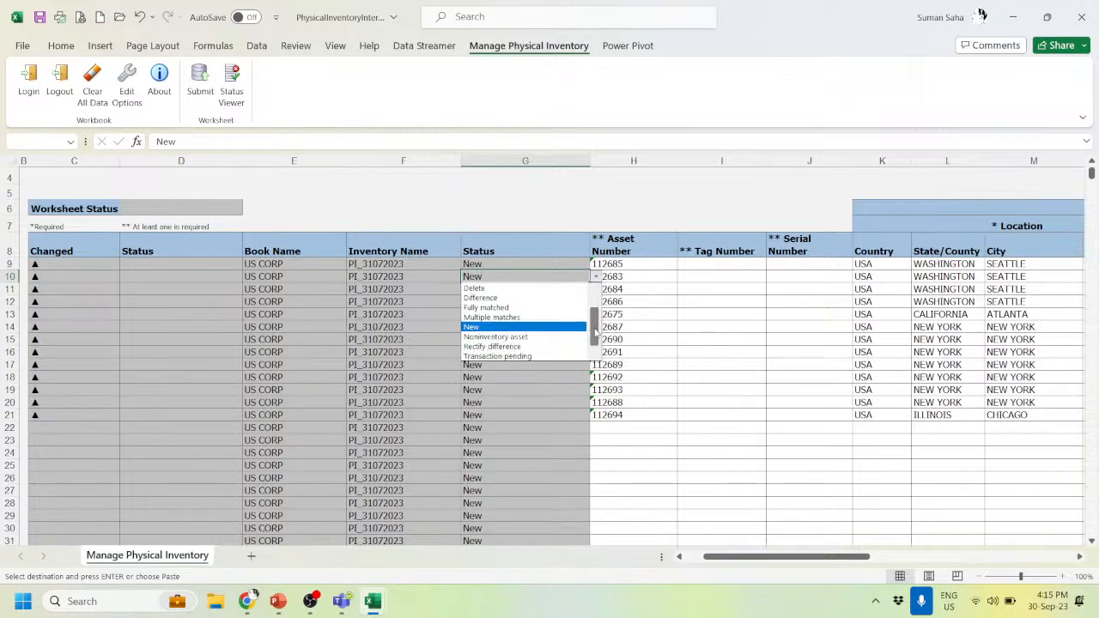
click(508, 327)
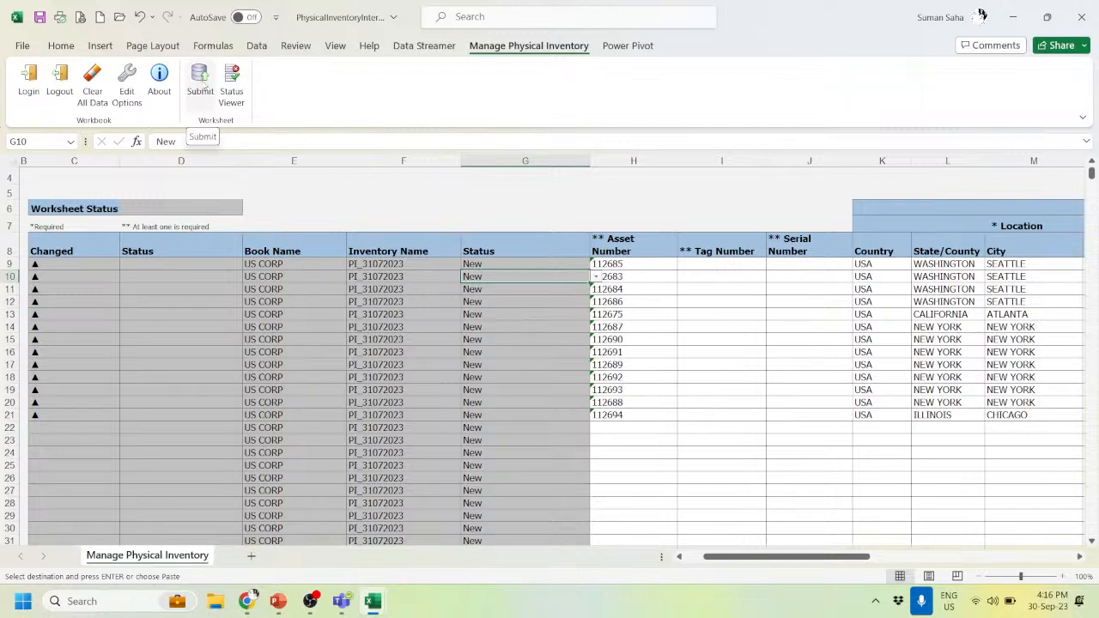
- Submit the 13 asset rows with OK in Upload Options, then close the process-ID confirmation
click(201, 83)
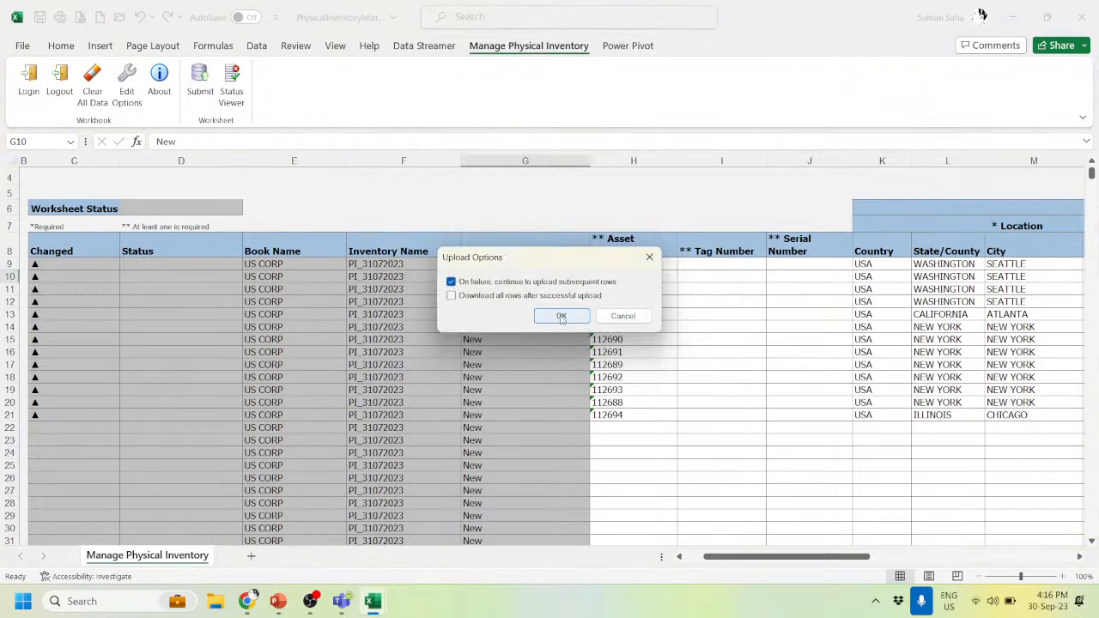
click(561, 316)
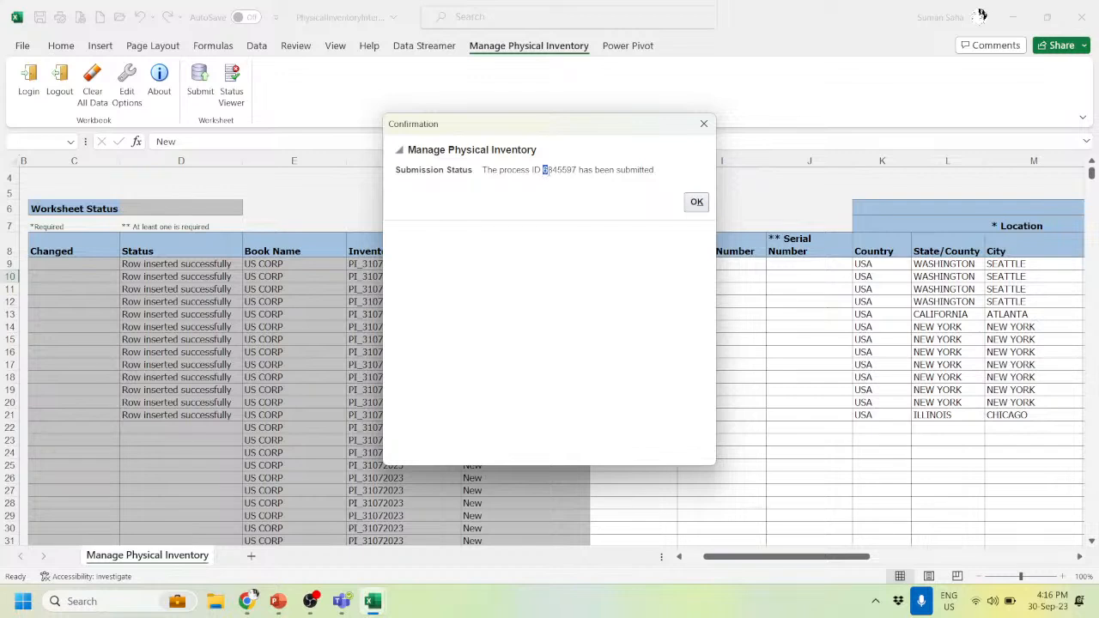
drag(547, 170, 570, 171)
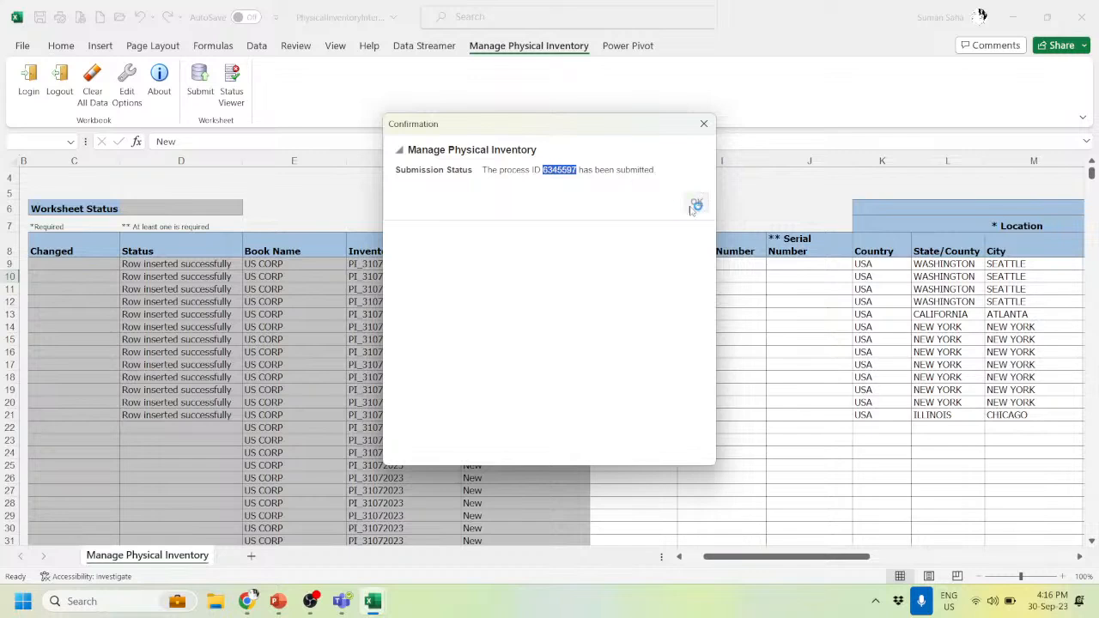
click(566, 182)
key(Return)
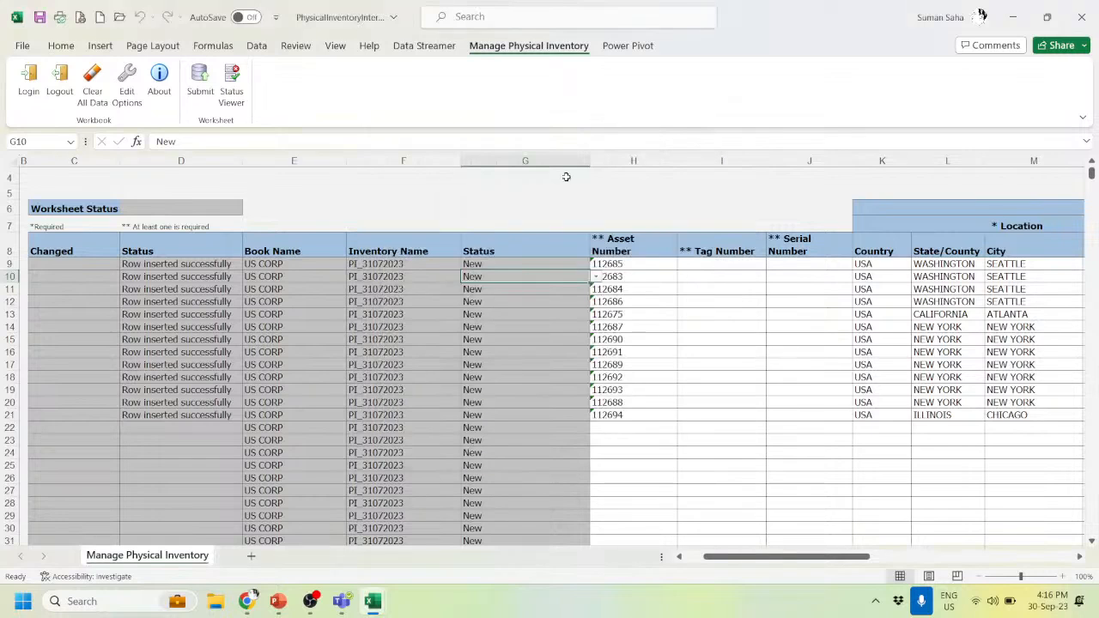
- Cancel the Enter dialog and refresh to see PI_31072023's four categories all Fully matched
key(alt+Tab)
key(alt+Tab)
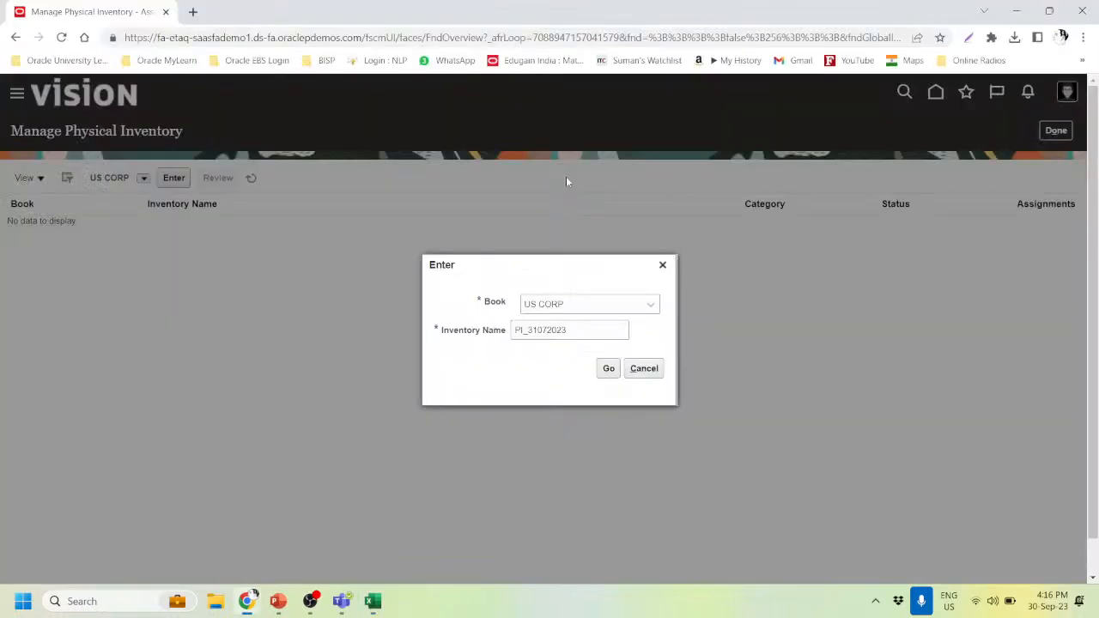
click(663, 368)
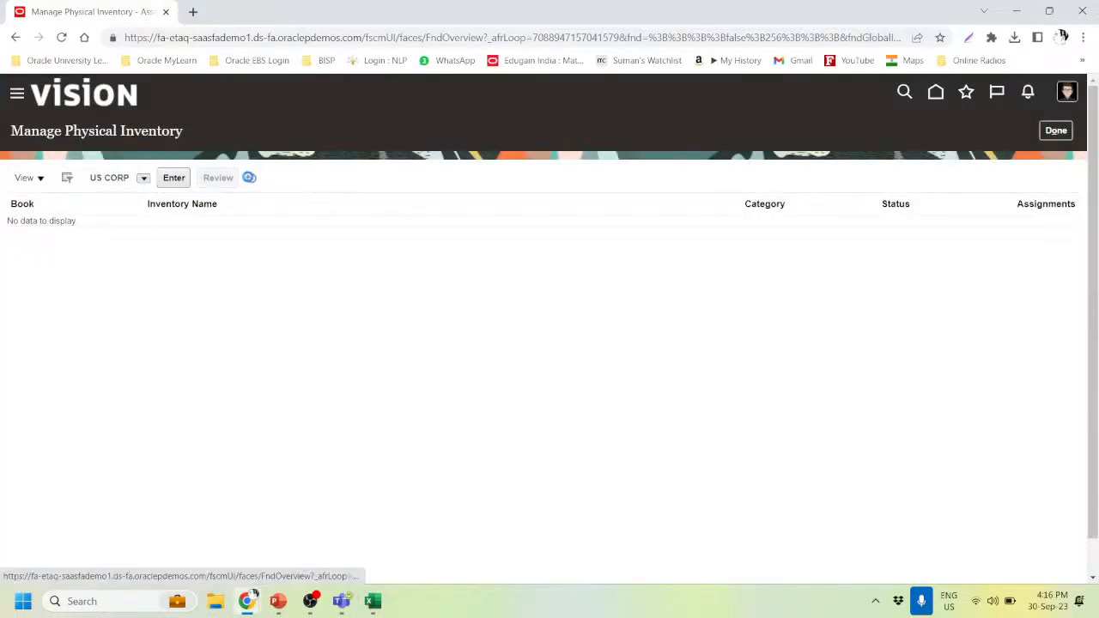
click(249, 178)
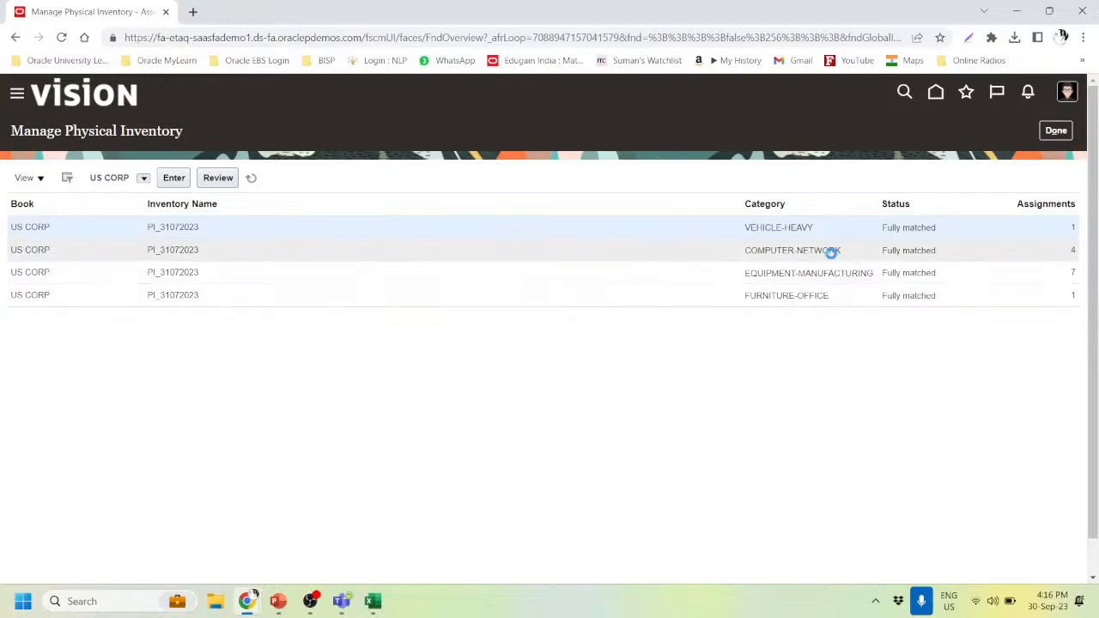
mouse_move(830, 252)
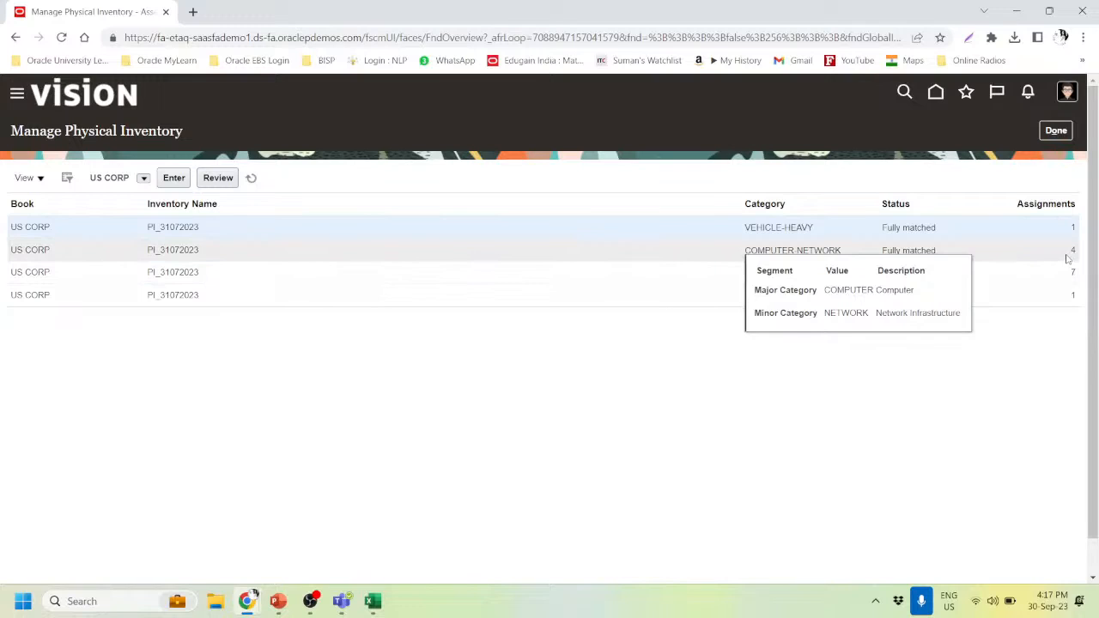
click(180, 248)
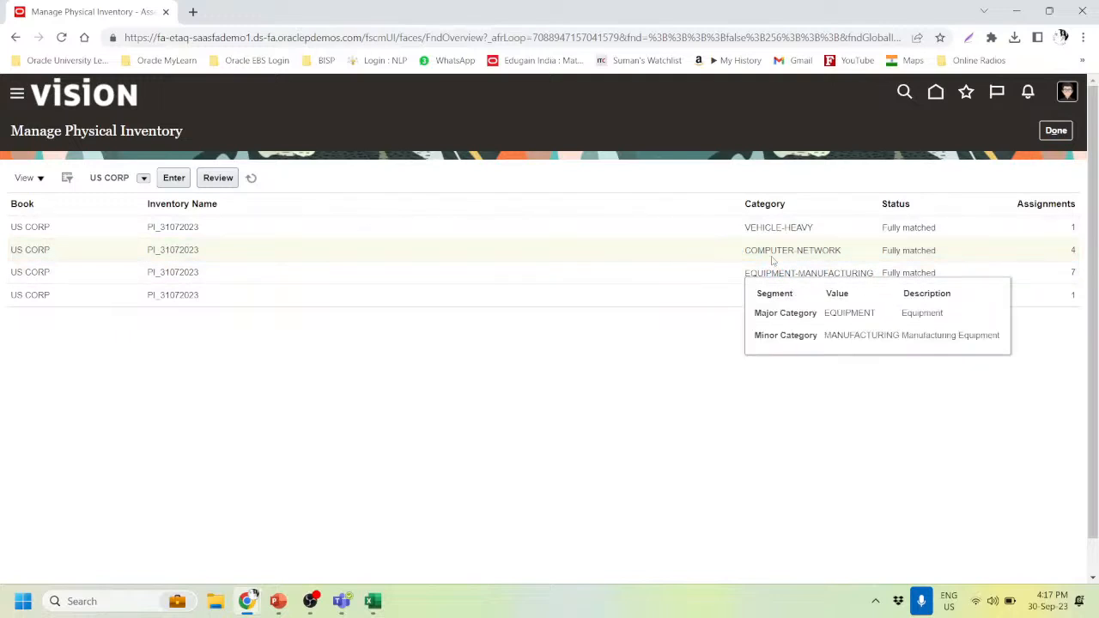
key(alt+Tab)
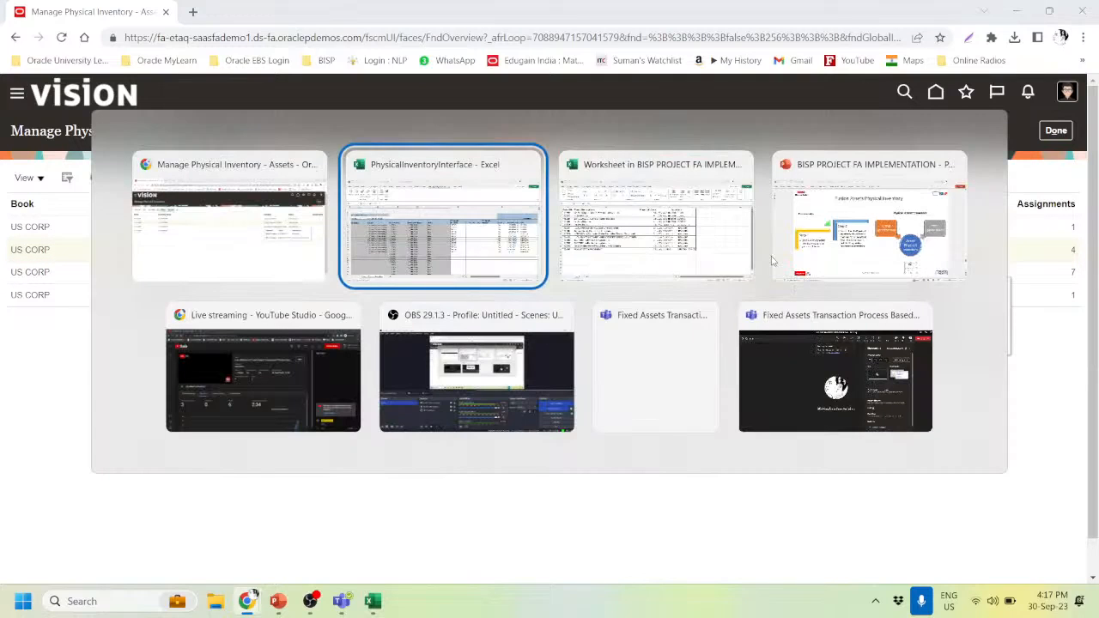
- Copy asset number 112694 from cell A14 of the asset worksheet
key(alt+Tab)
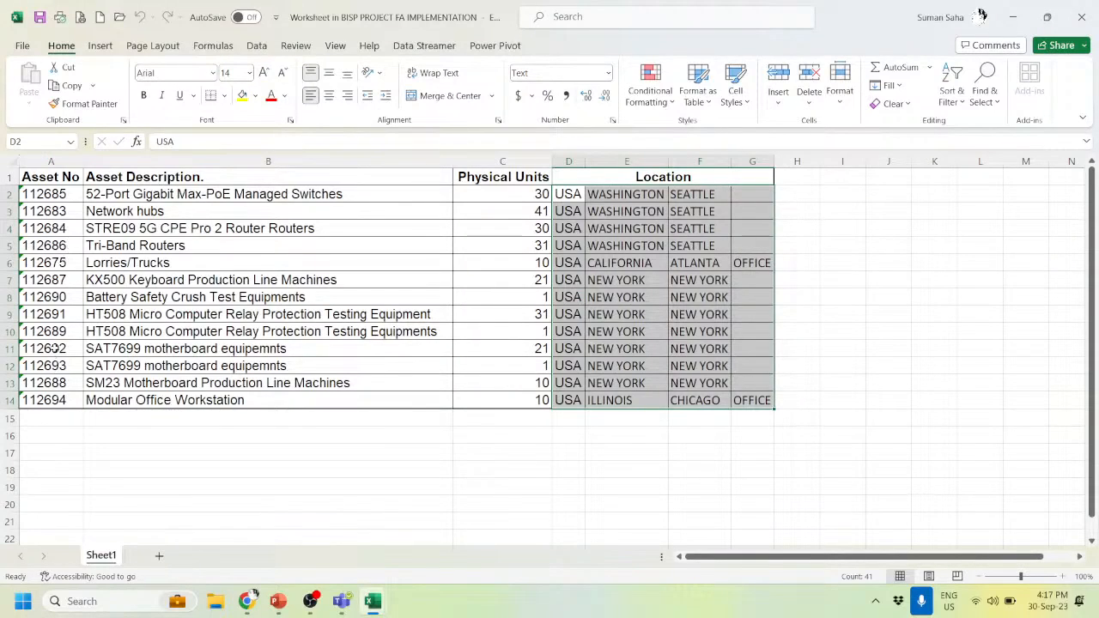
click(73, 400)
key(ctrl+c)
- Close Manage Physical Inventory with Done, answer Yes, and show the Assets tasks list
key(alt+Tab)
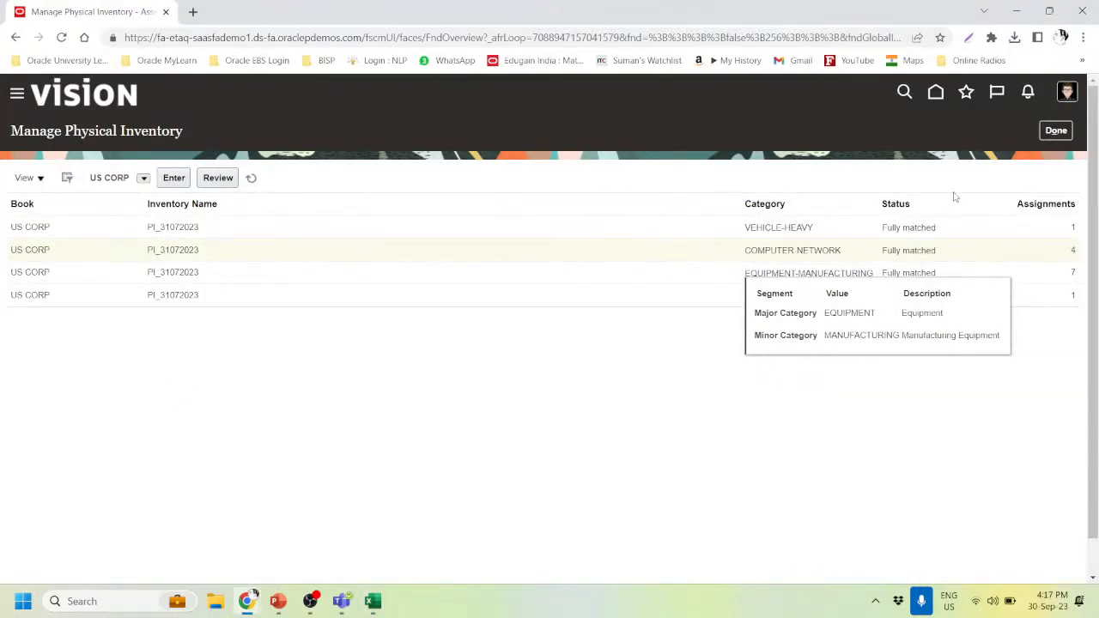
click(1059, 130)
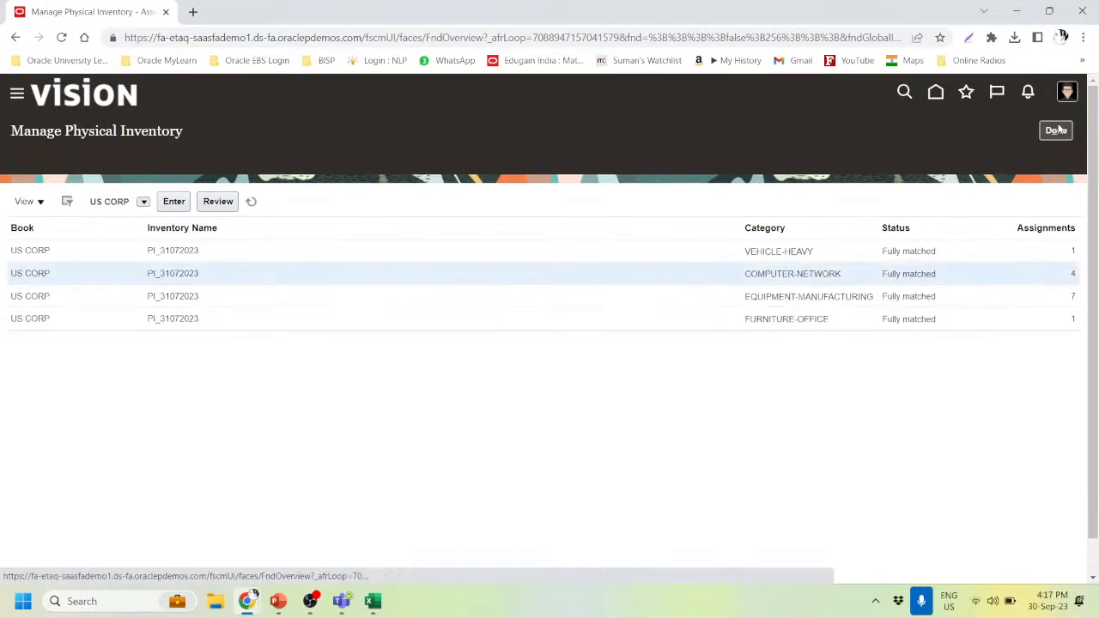
click(1058, 130)
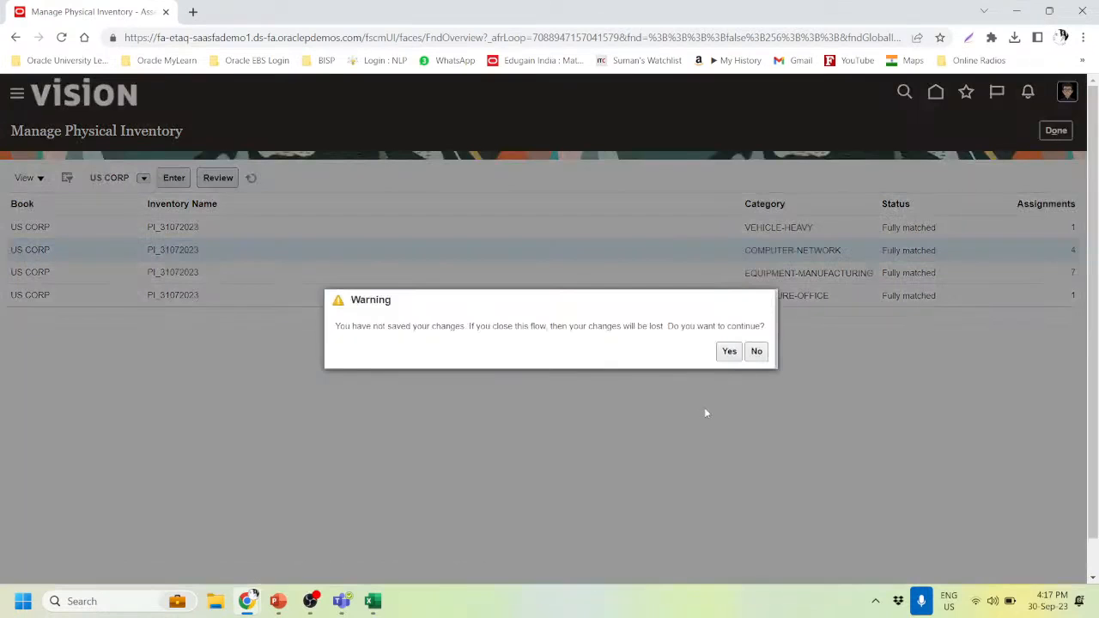
click(726, 353)
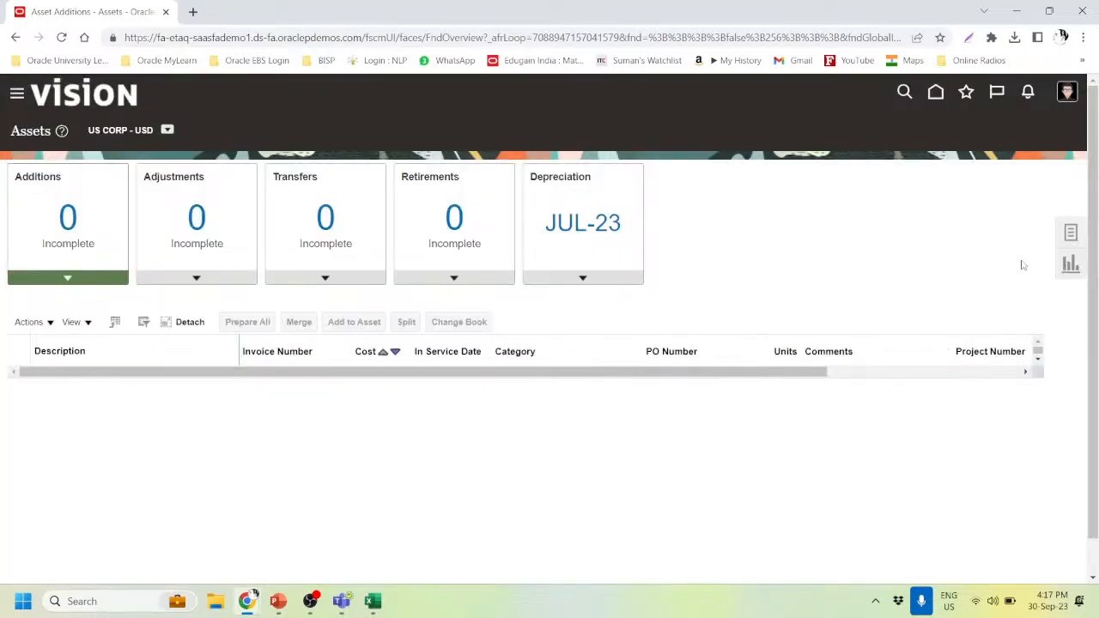
click(1070, 233)
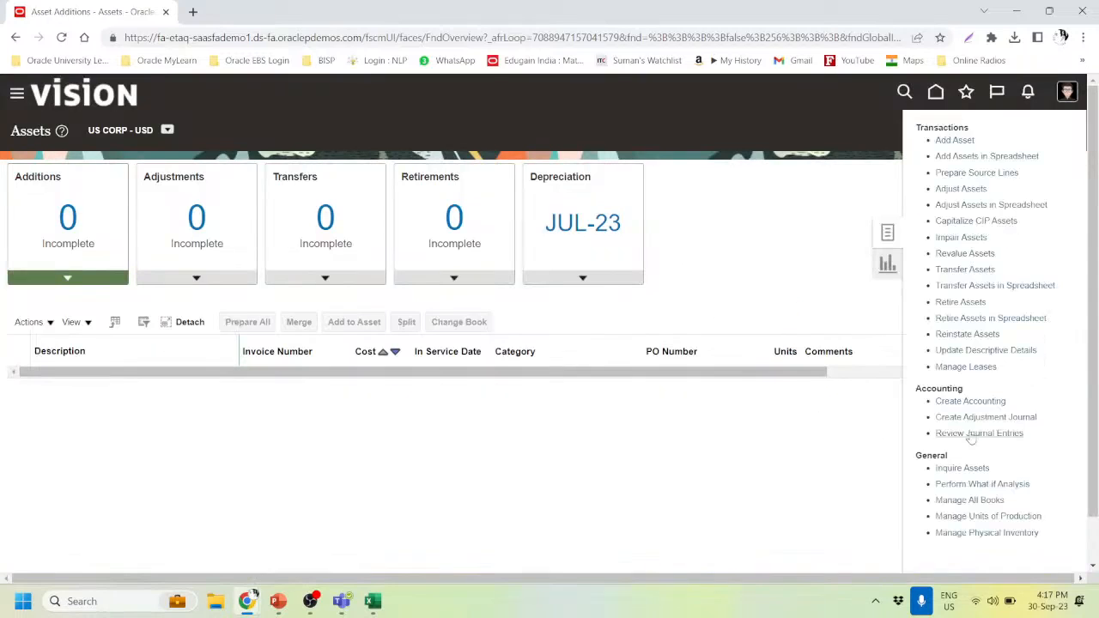
- Search for asset 112694 in Asset Inquiry
click(966, 468)
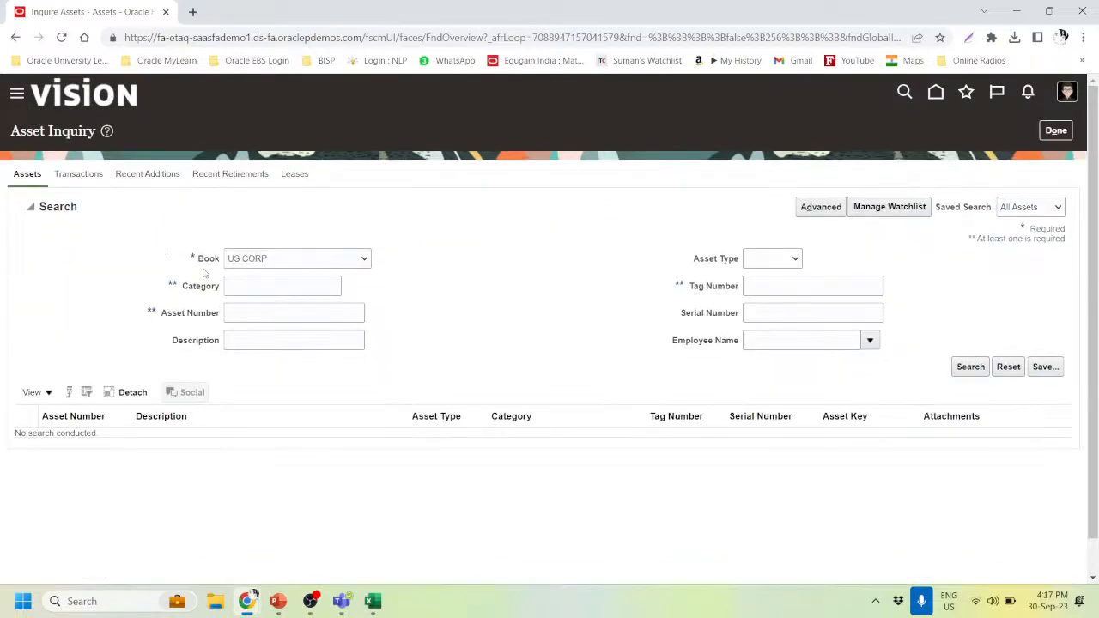
click(270, 315)
key(ctrl+v)
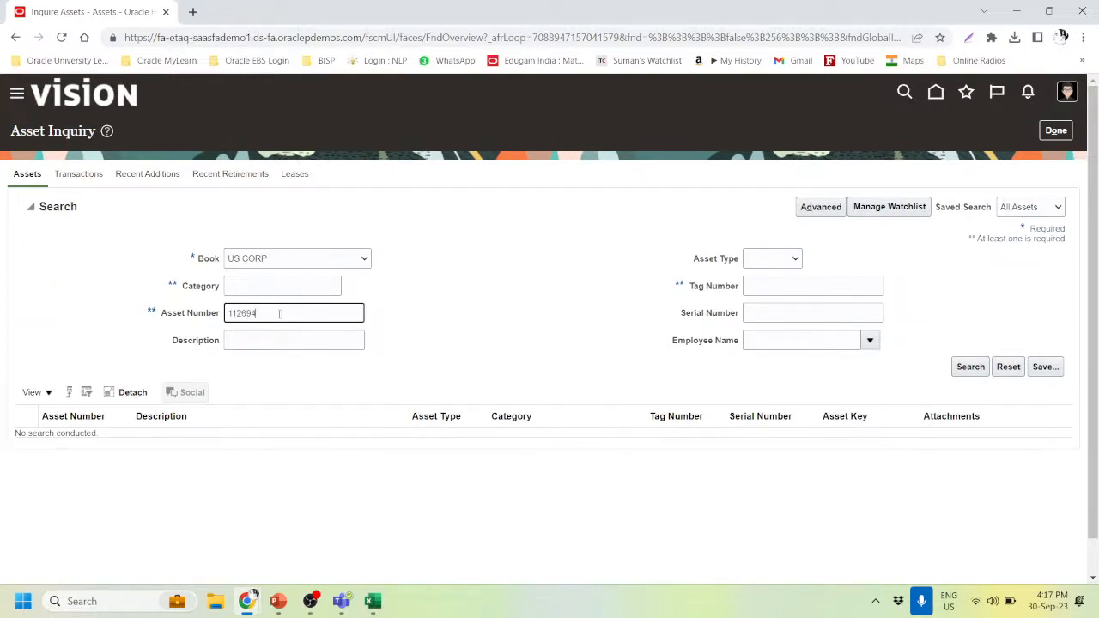
click(963, 371)
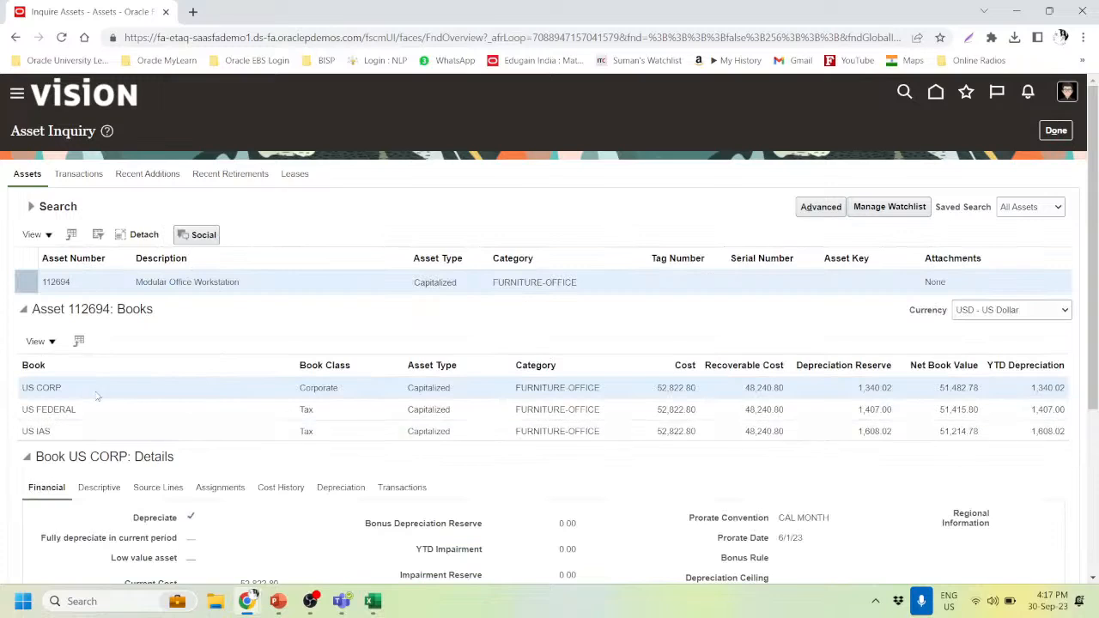
- Check the 318360 assignment: 10 units at USA-ILLINOIS-CHICAGO-OFFICE, inventoried 7/31/23
scroll(141, 444, down, 1)
scroll(141, 444, down, 3)
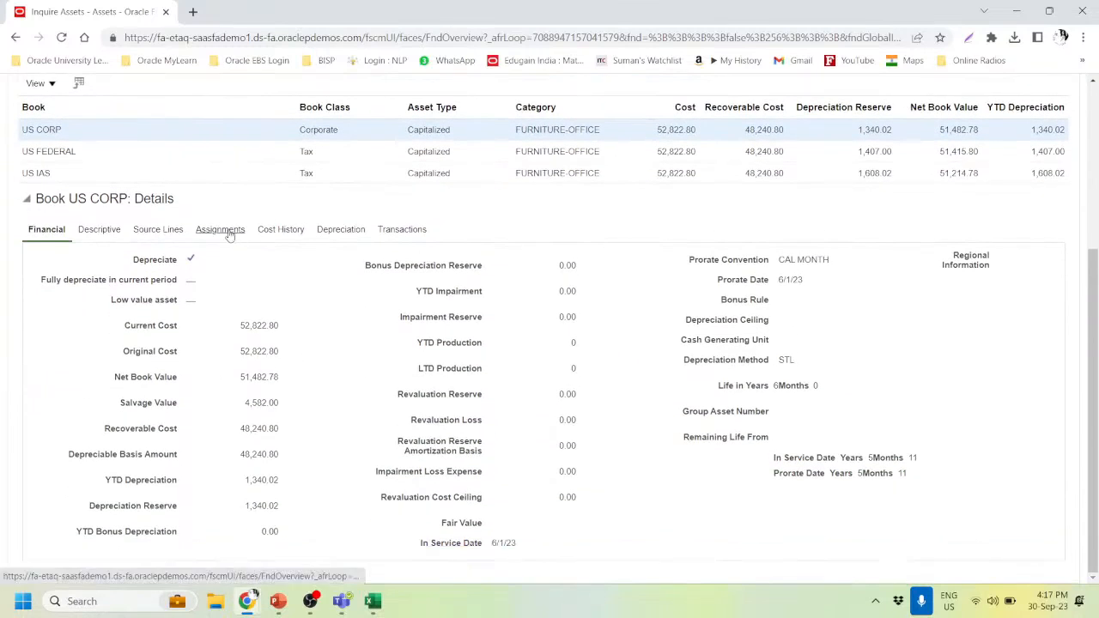
click(222, 232)
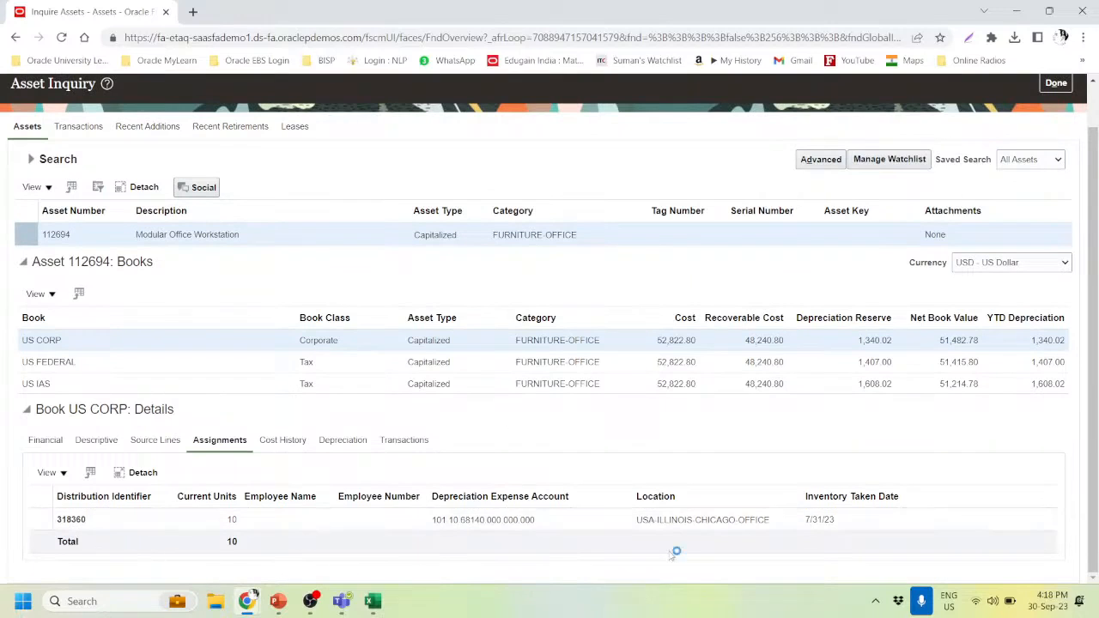
click(842, 523)
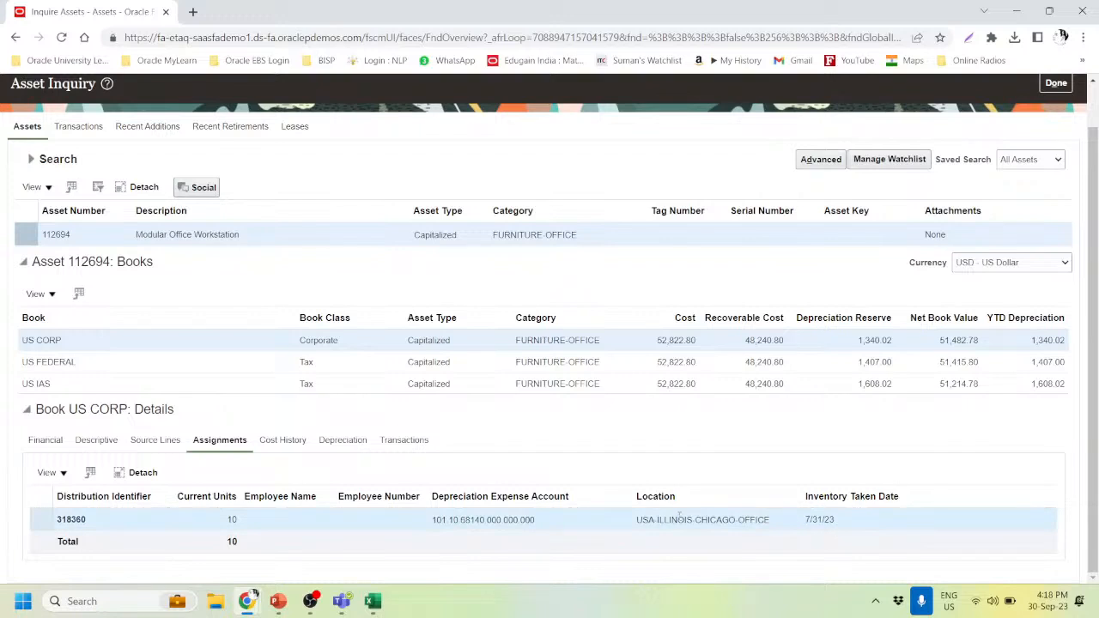
drag(635, 520, 782, 521)
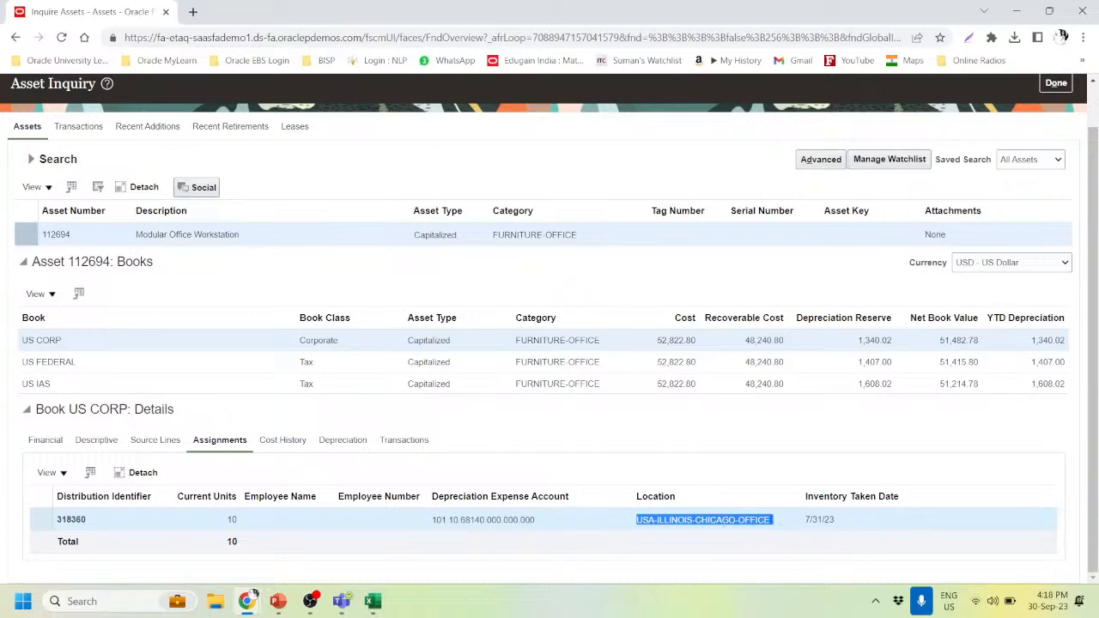
mouse_move(732, 530)
key(alt+Tab)
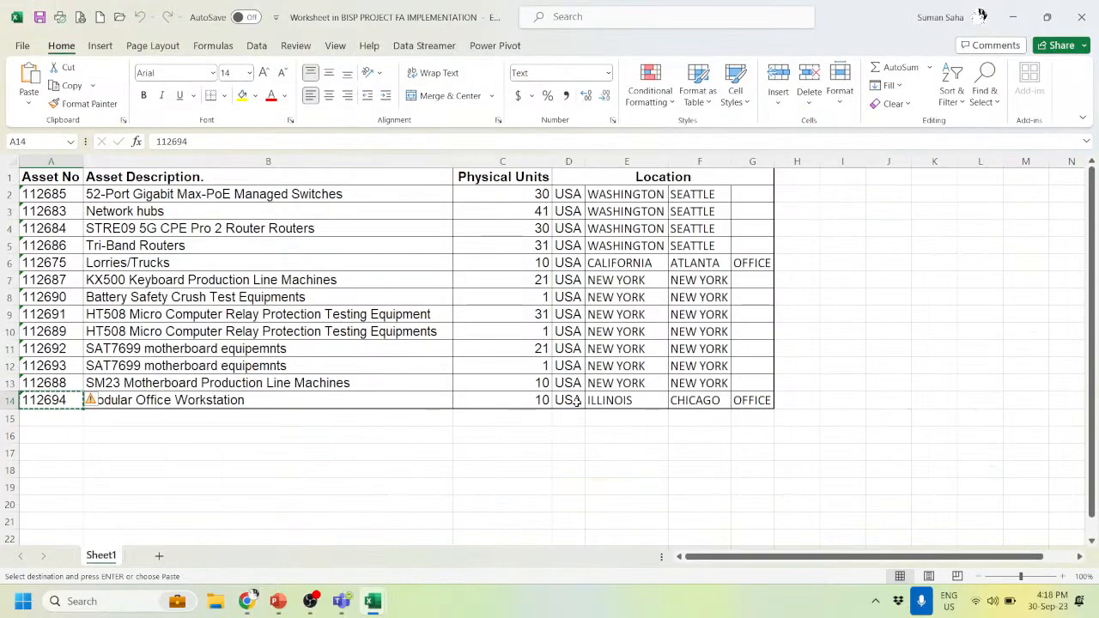
- Compare asset 112694's worksheet location cells with its inventory taken date in Fusion
drag(578, 401, 752, 402)
key(alt+Tab)
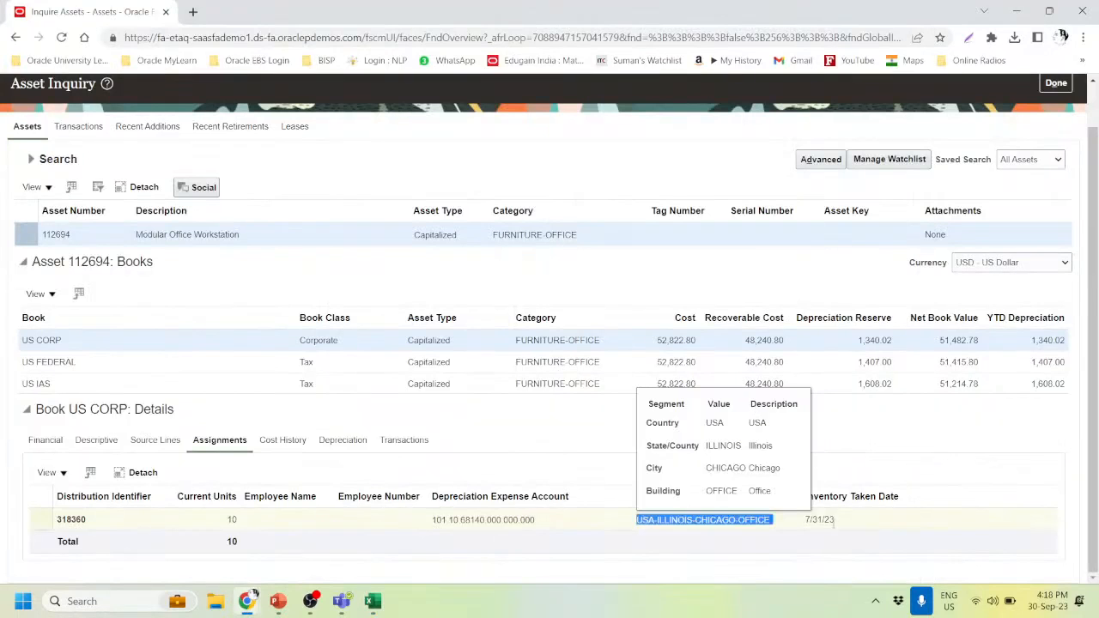
drag(839, 522, 815, 520)
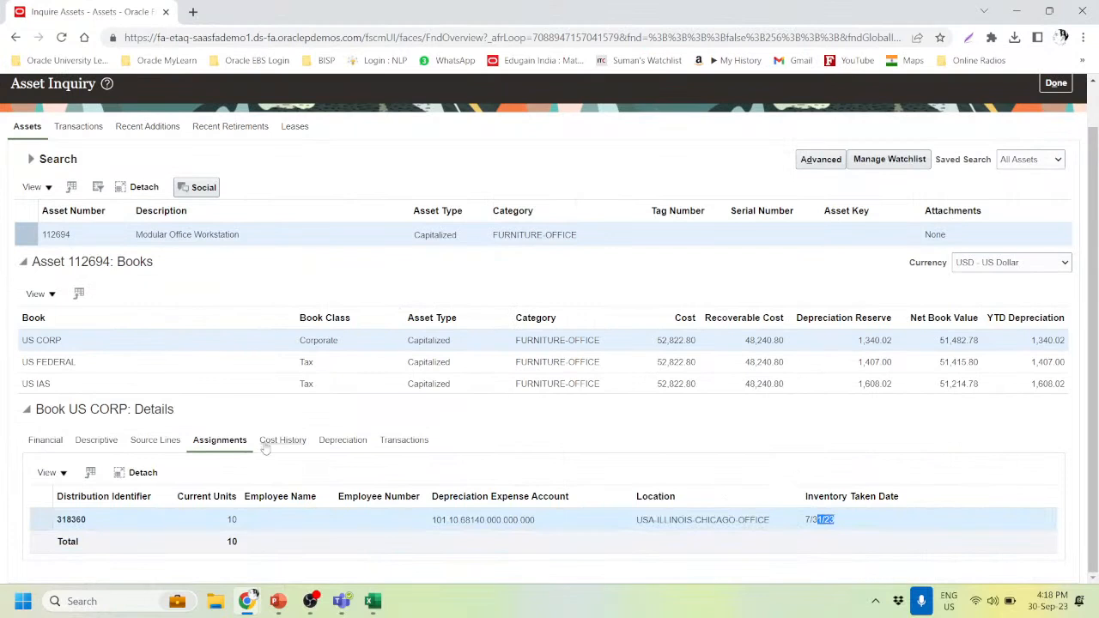
- Review asset 112694's Transfer in transaction, depreciation, and cost history (52,822.80, JUN-23)
click(402, 441)
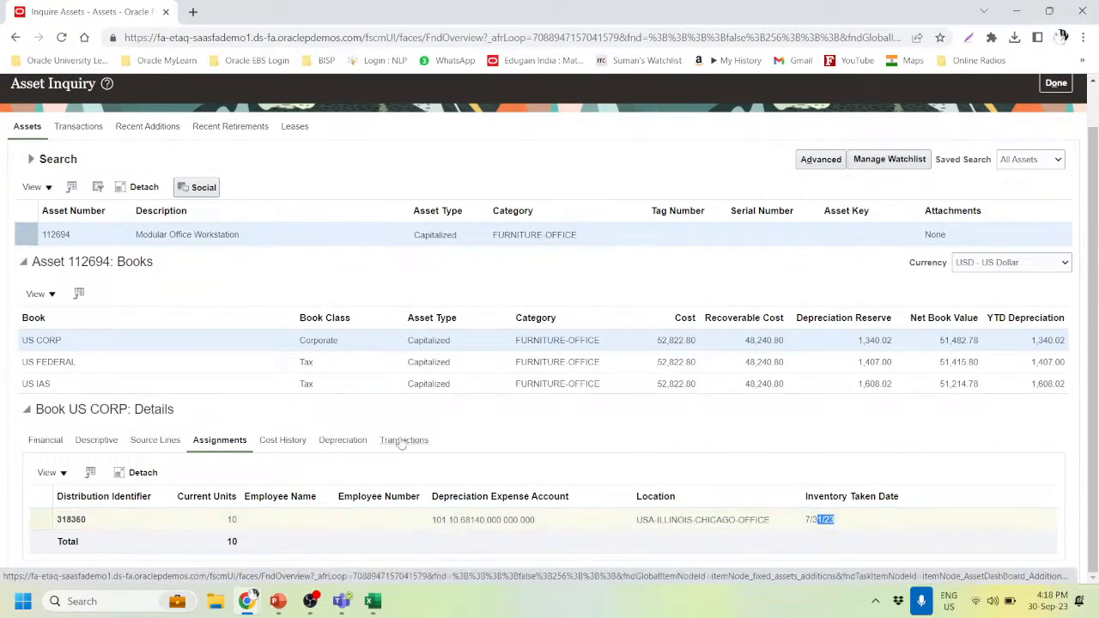
scroll(400, 439, down, 2)
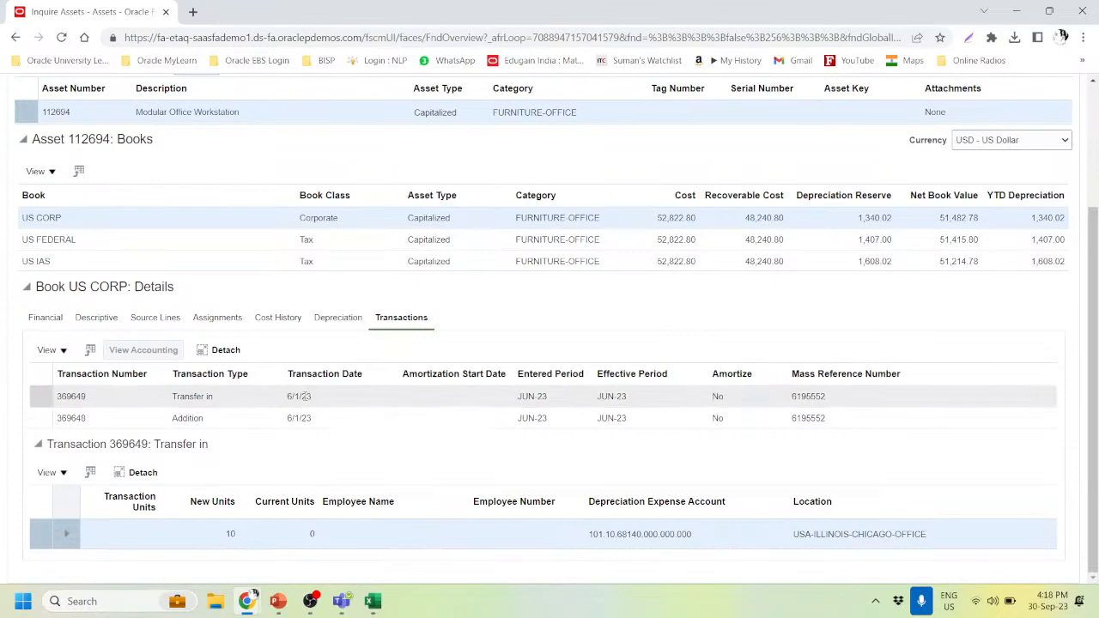
click(299, 396)
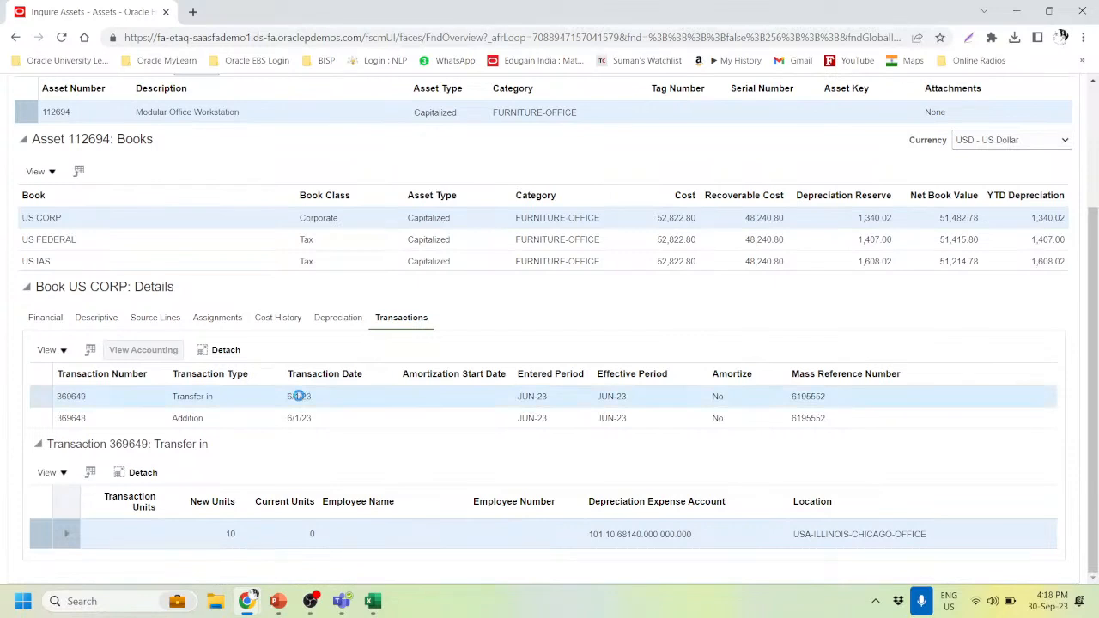
click(350, 317)
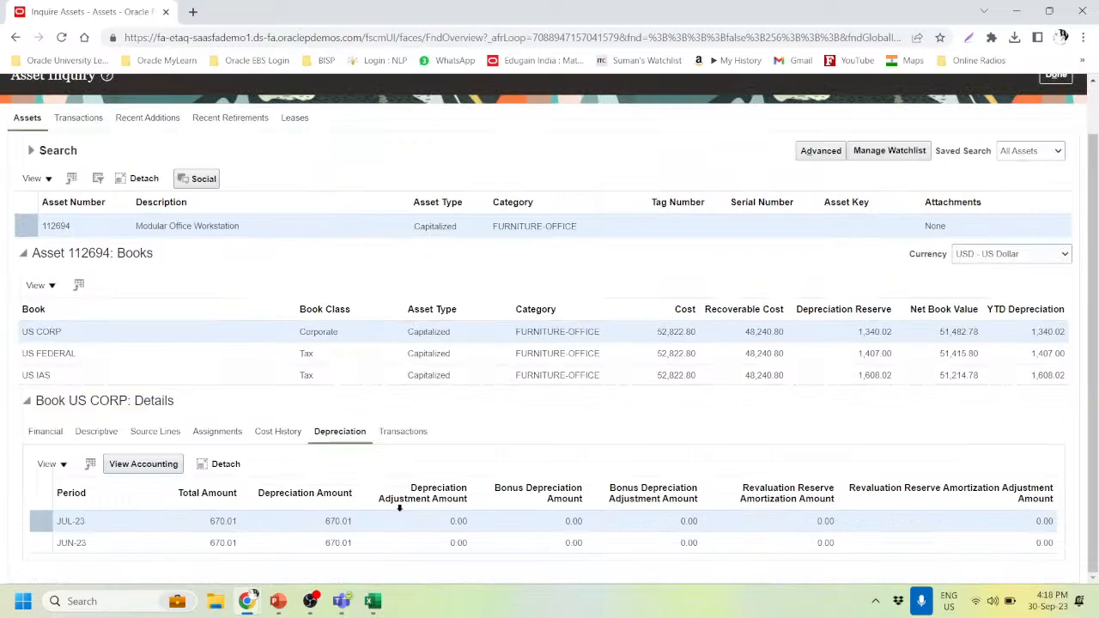
click(268, 432)
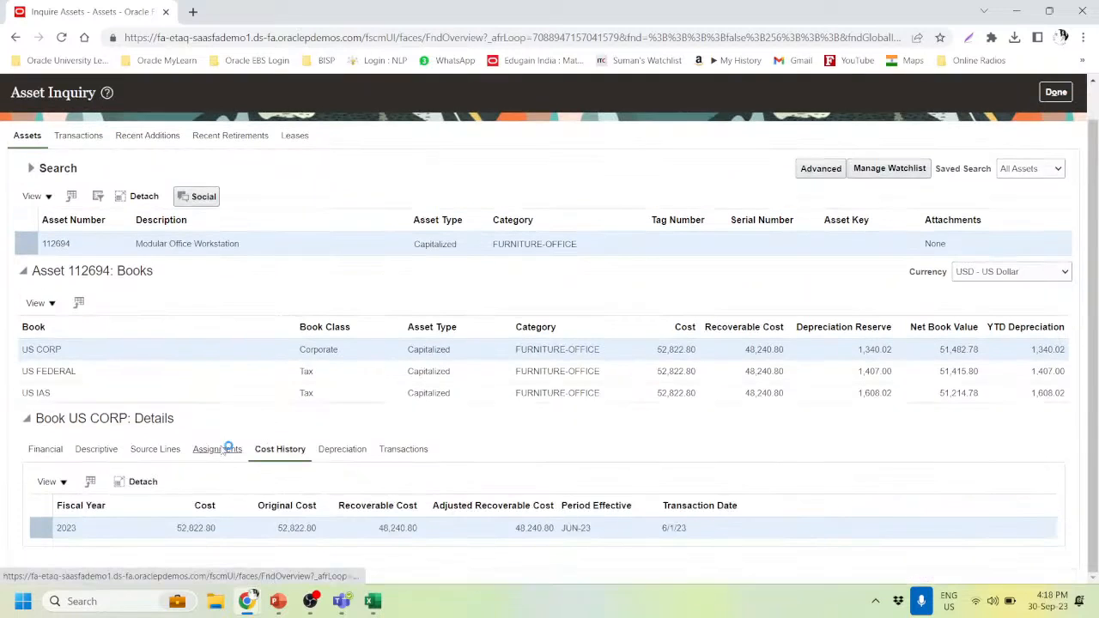
- Return to asset 112694's Assignments tab, then leave Asset Inquiry with Done
click(227, 448)
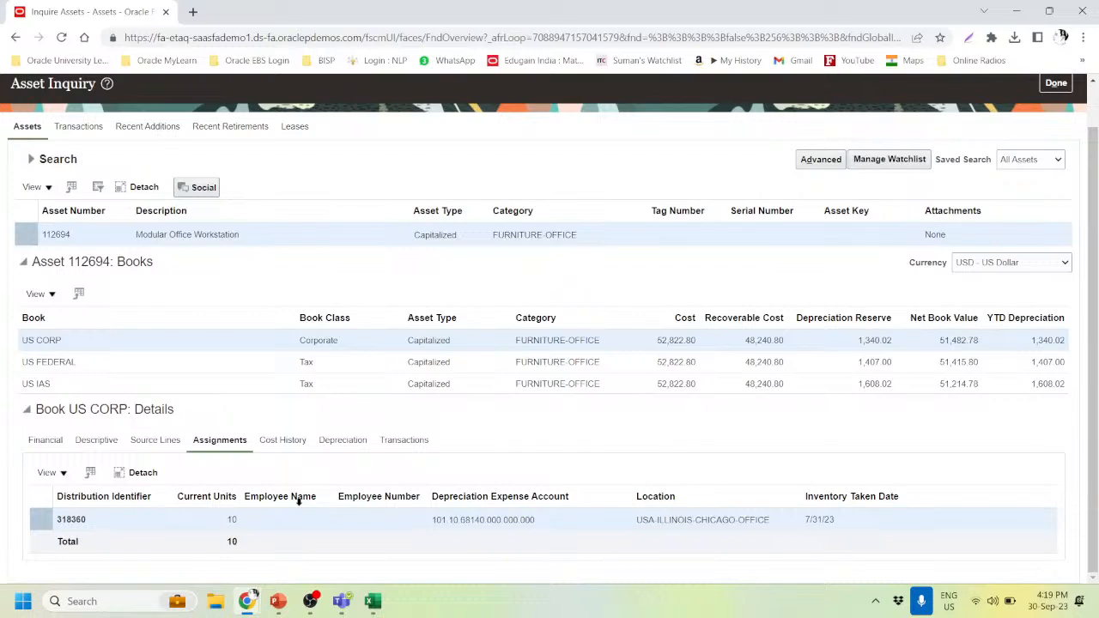
click(1067, 78)
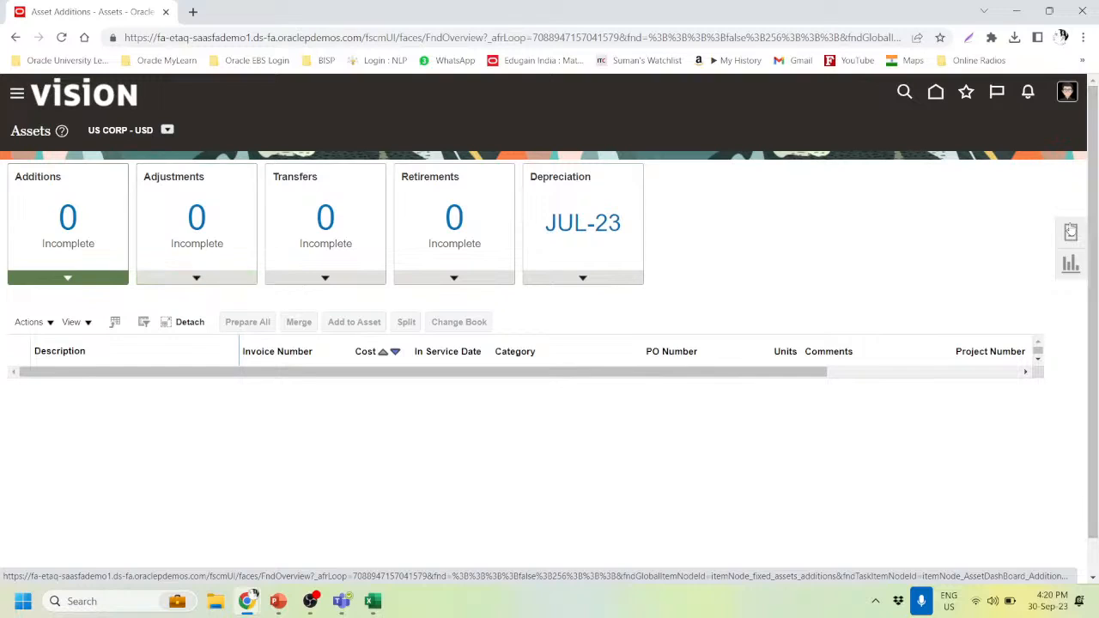
- Open Manage Physical Inventory from the Assets Tasks panel
click(1071, 232)
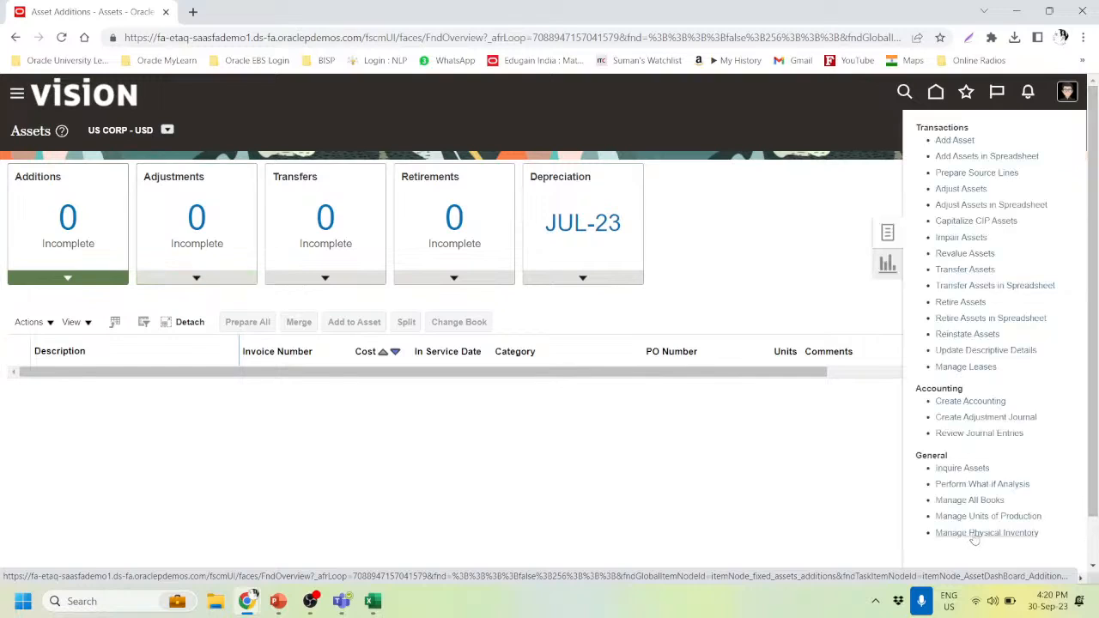
click(974, 533)
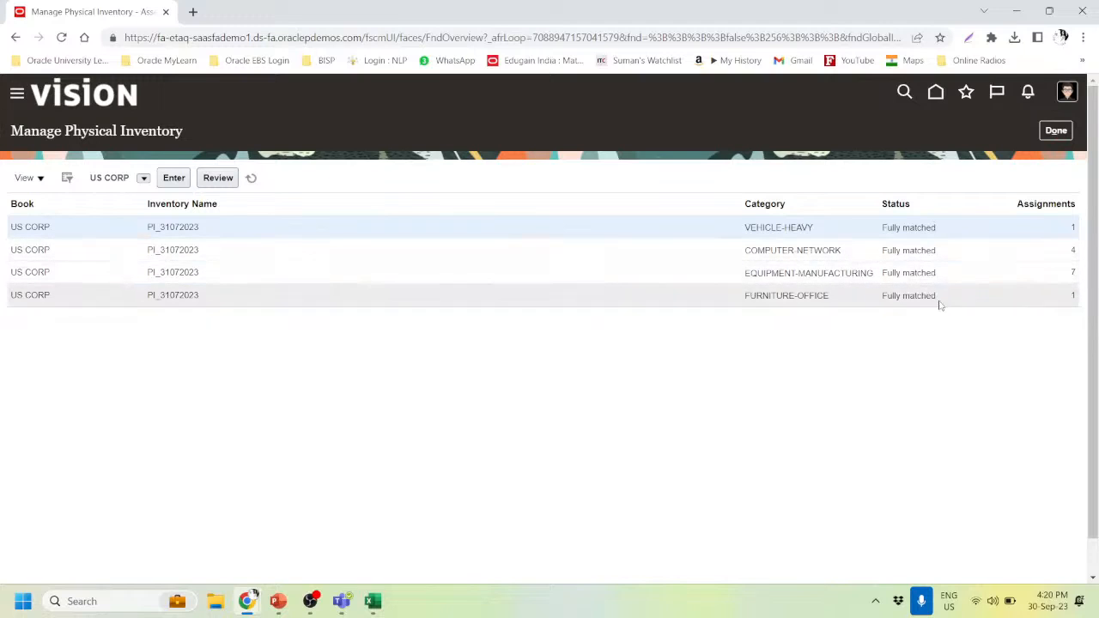
- Copy asset number 112675 and select its Lorries/Trucks units and location cells D6:G6
key(alt+Tab)
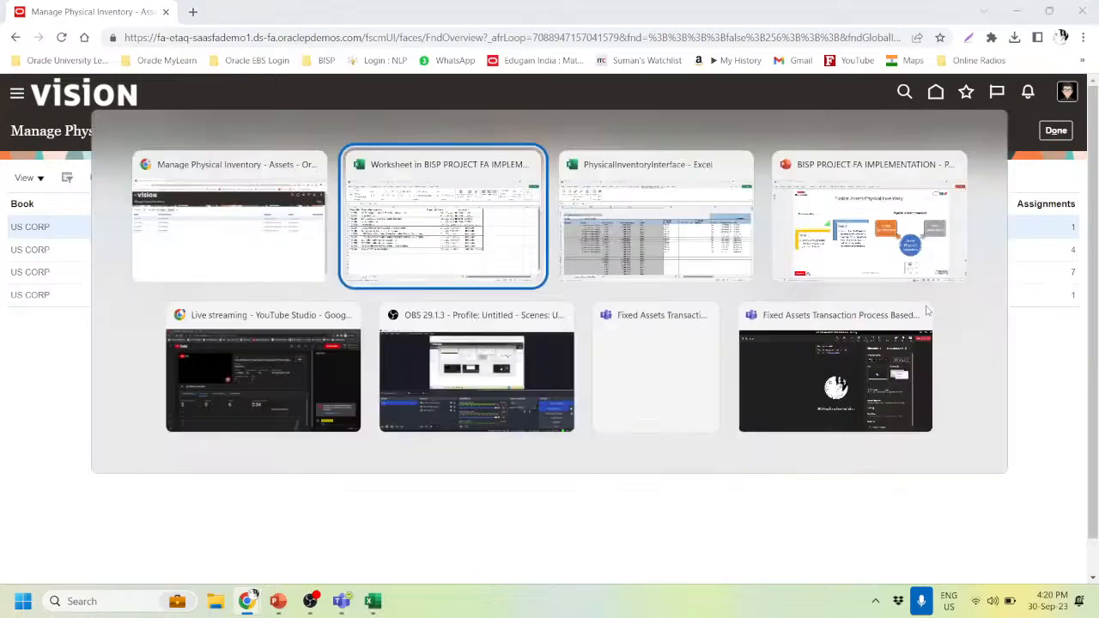
key(alt+Tab)
key(alt+Tab)
key(alt+Tab)
key(alt+Tab)
key(alt+Tab)
key(alt+Tab)
key(alt+Tab)
key(alt+Tab)
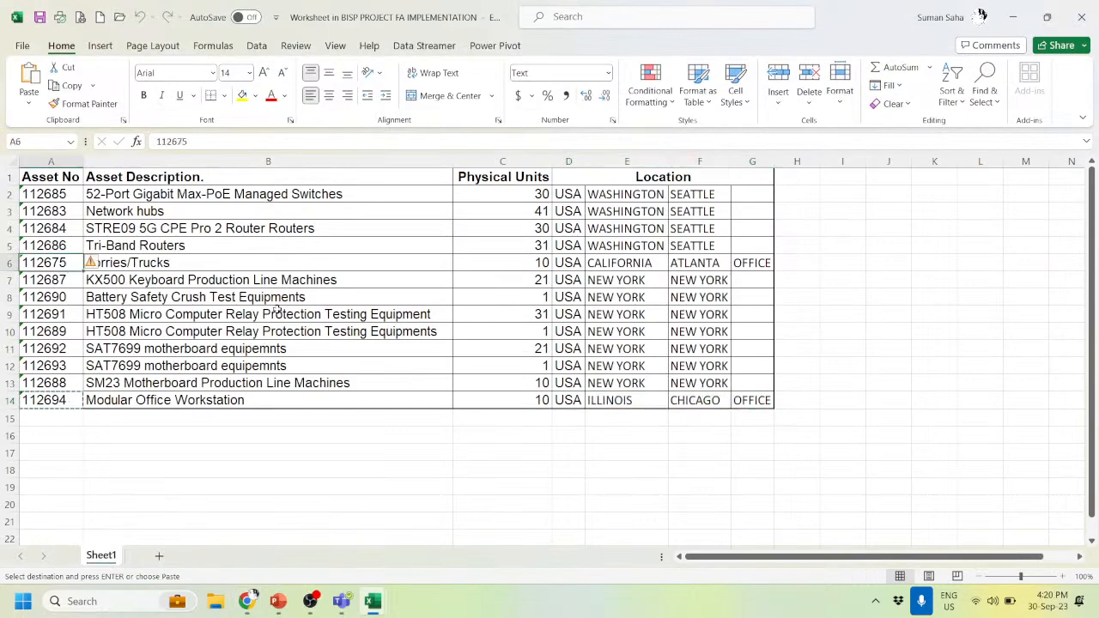
key(ctrl+c)
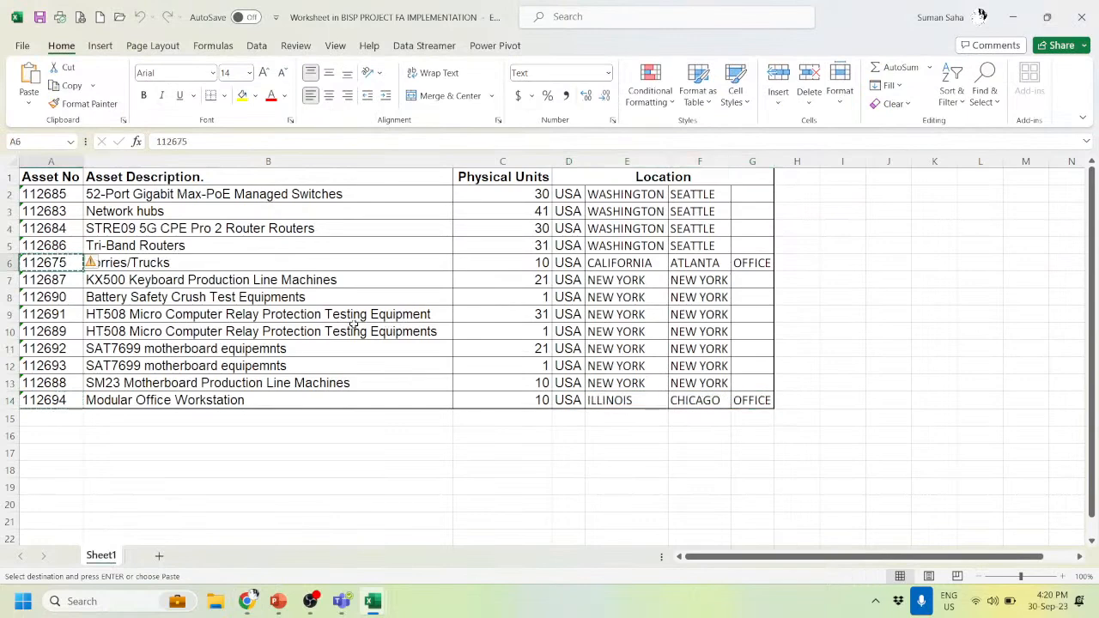
key(alt)
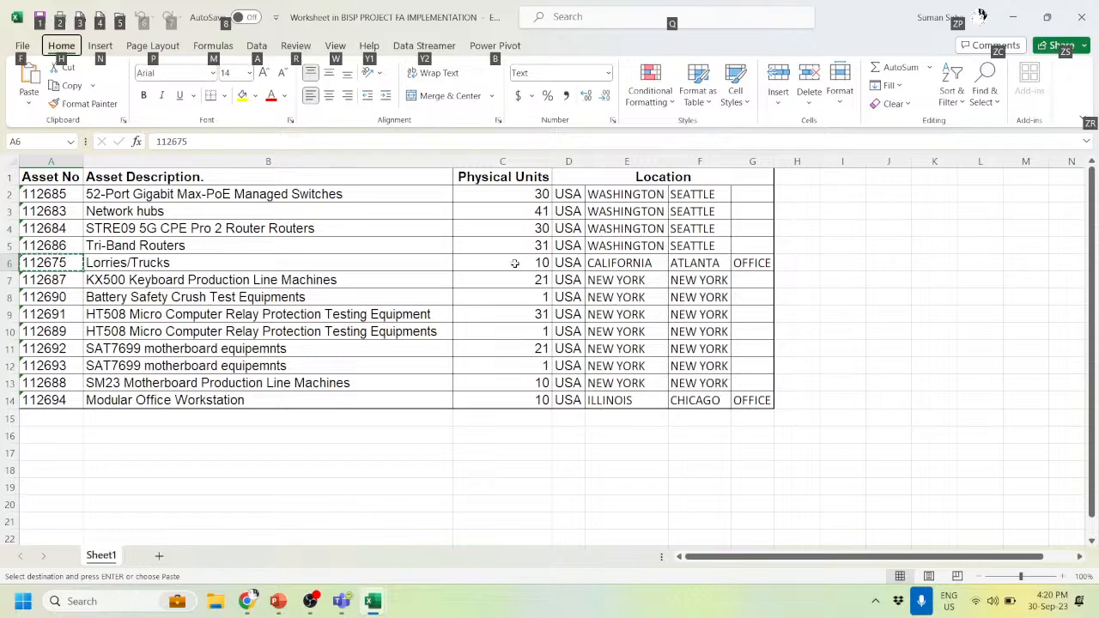
click(541, 263)
drag(569, 265, 741, 266)
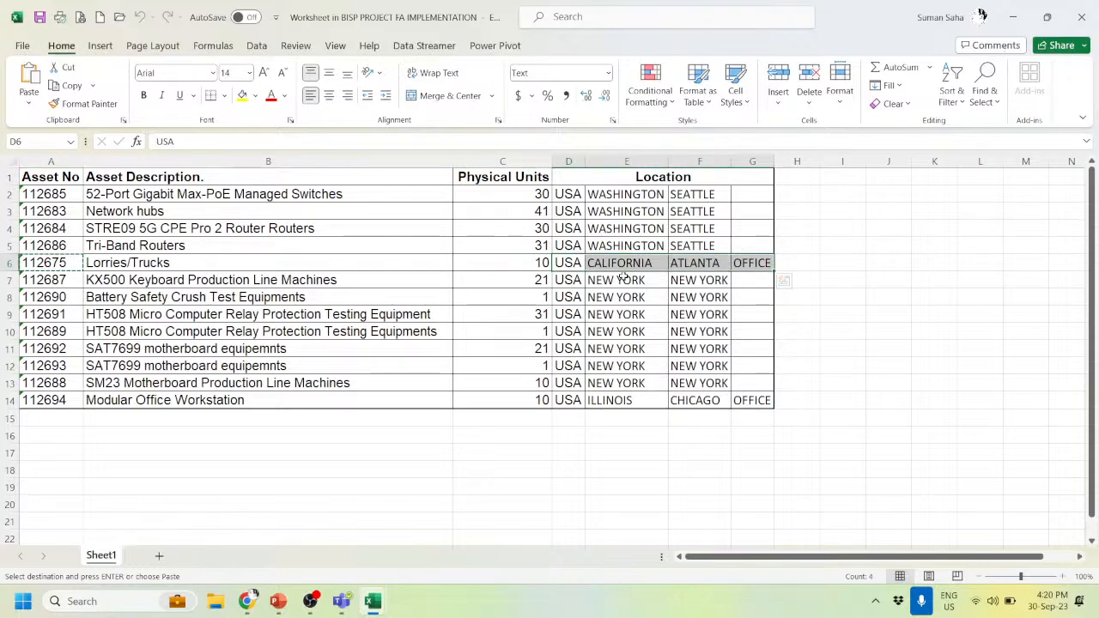
key(alt+Tab)
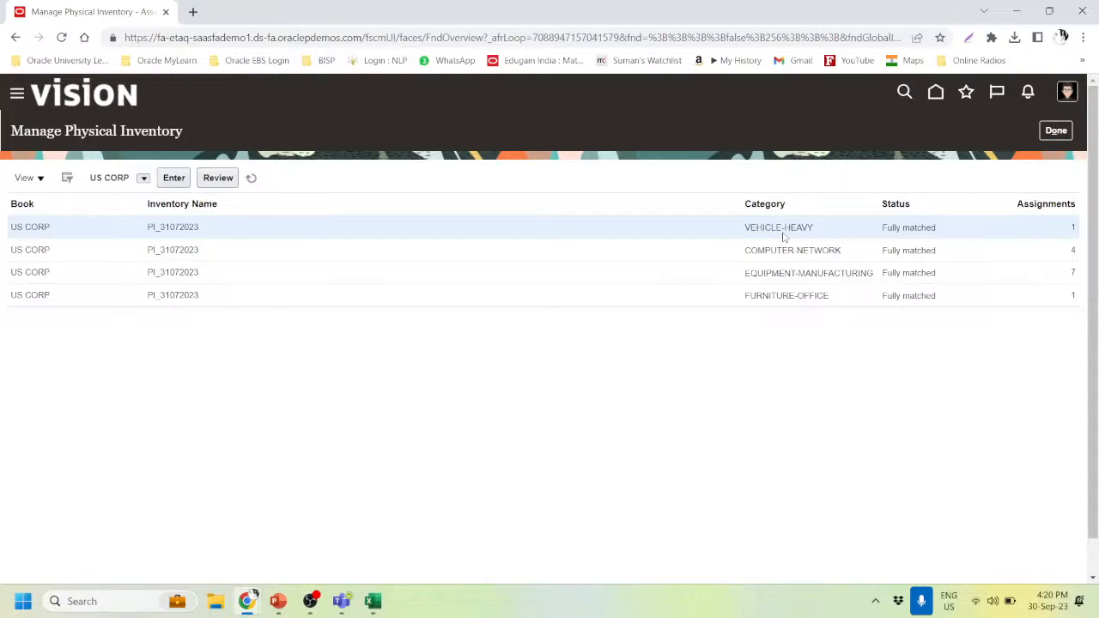
- Leave the physical inventory page and open Inquire Assets for the US CORP book
click(1057, 131)
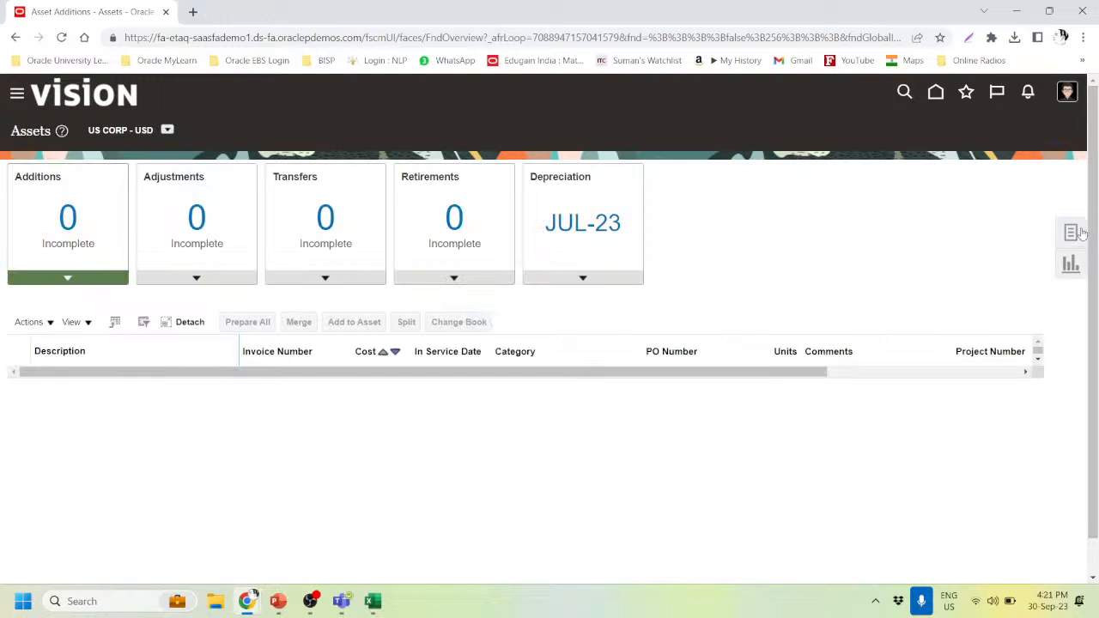
click(1079, 234)
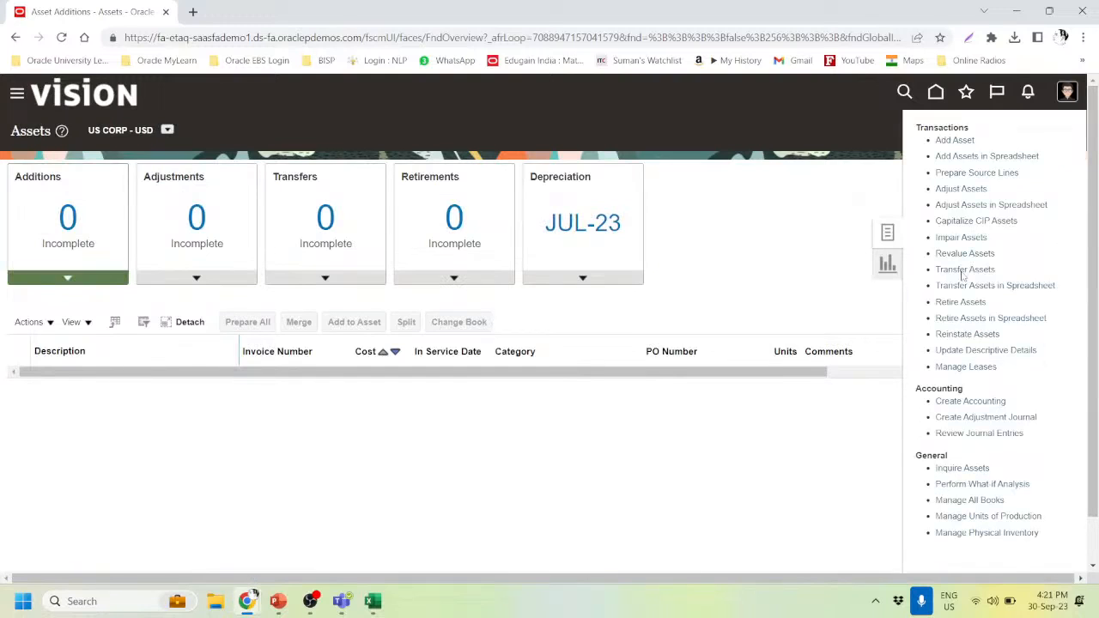
click(949, 468)
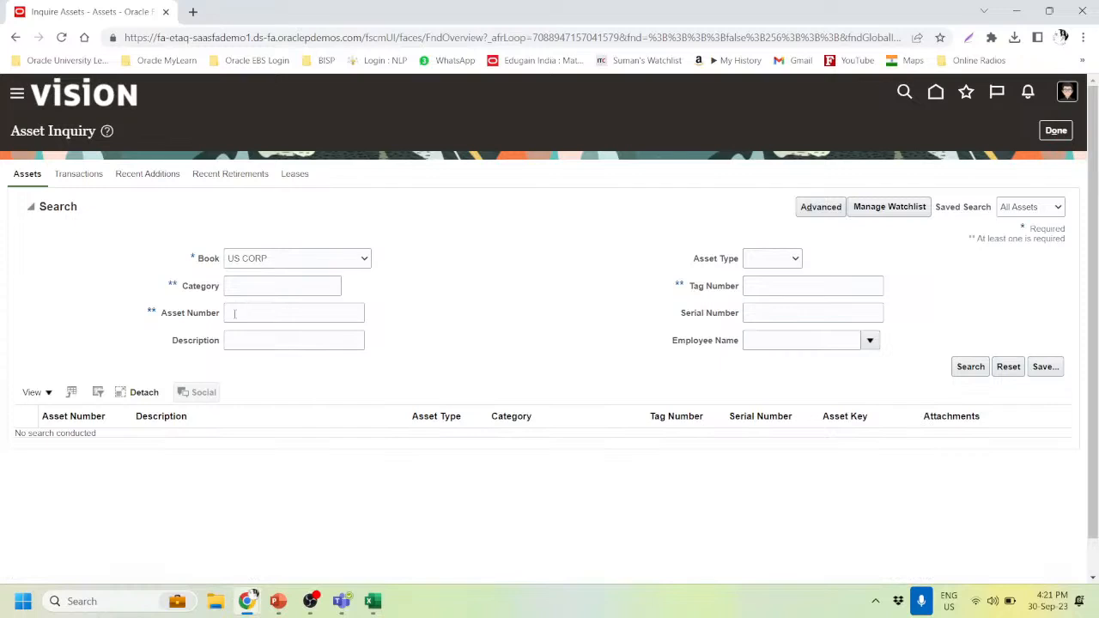
- Look up asset 112675 and view its assignment: 10 units at USA-CALIFORNIA-ATLANTA-OFFICE
click(234, 314)
text(112675)
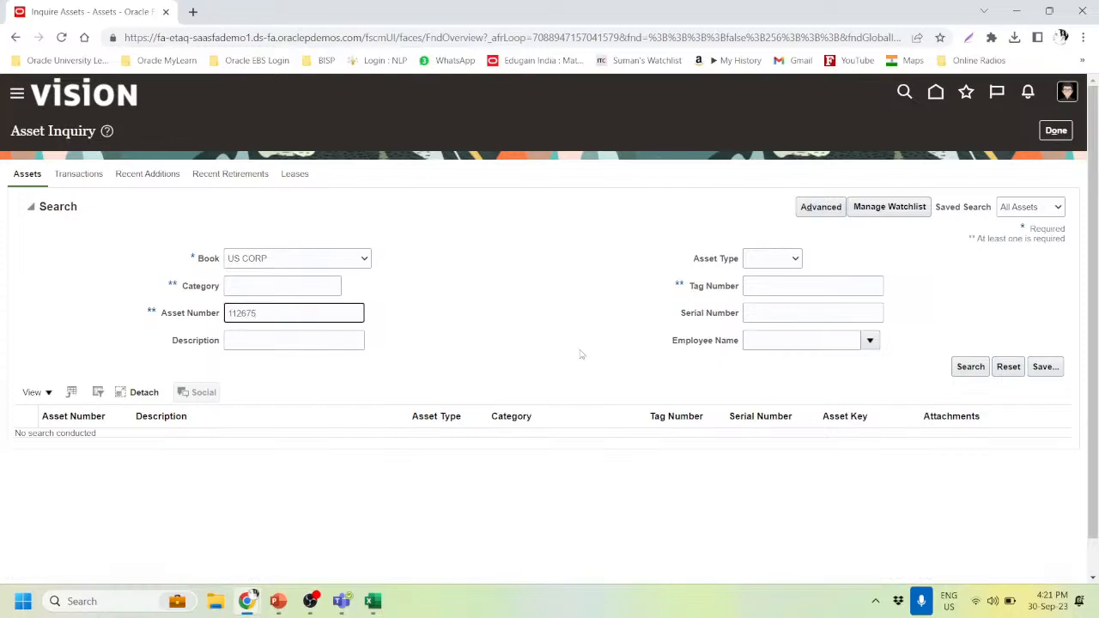
click(972, 367)
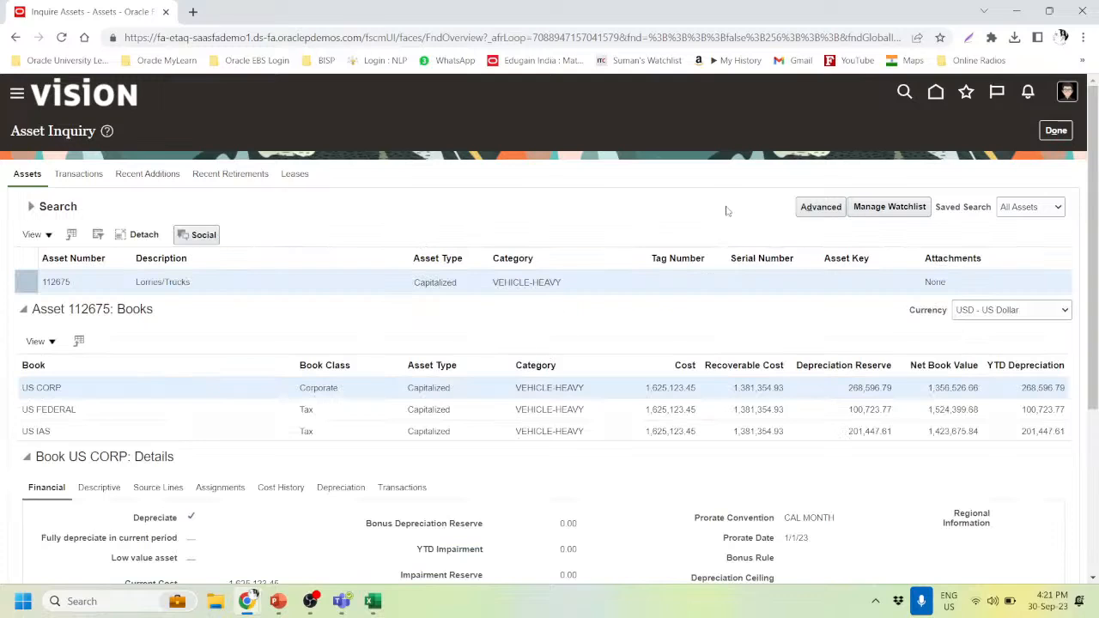
scroll(262, 403, down, 2)
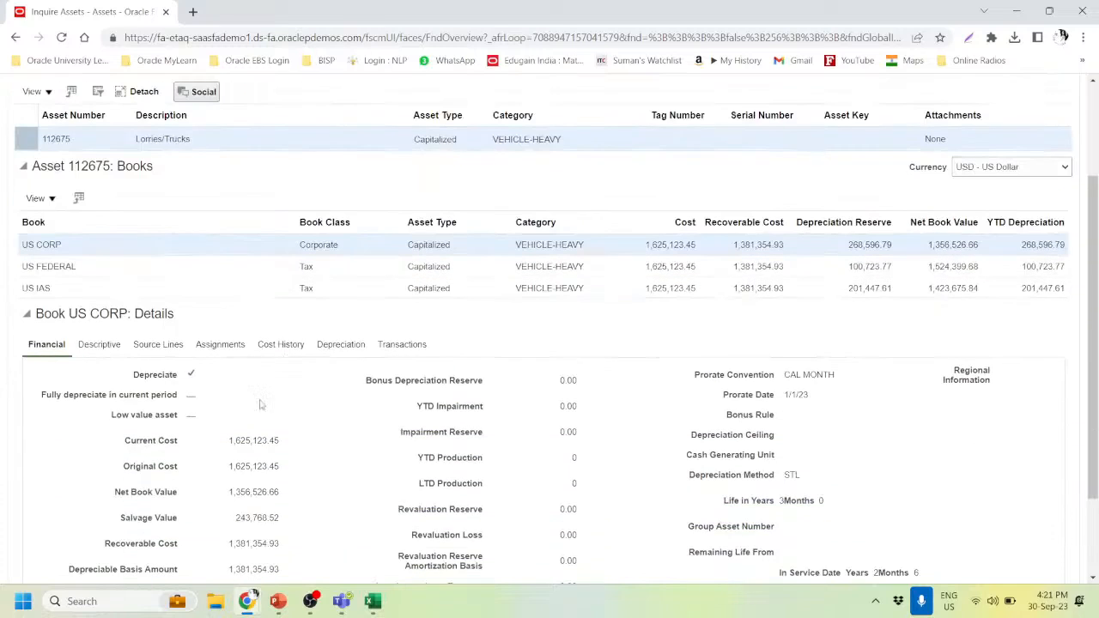
scroll(407, 456, down, 1)
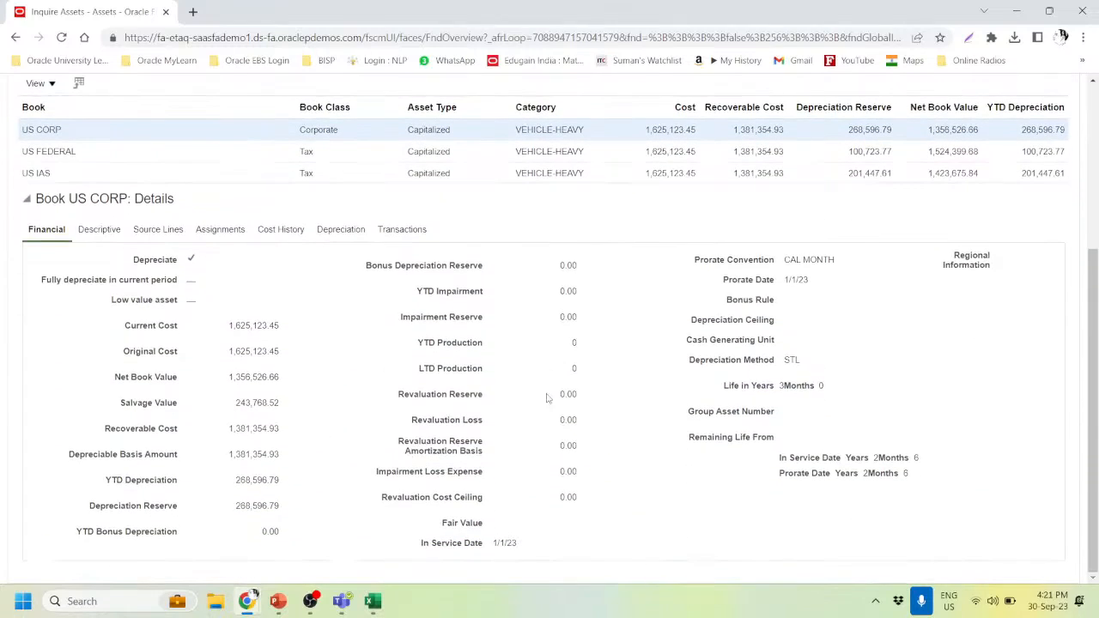
click(222, 230)
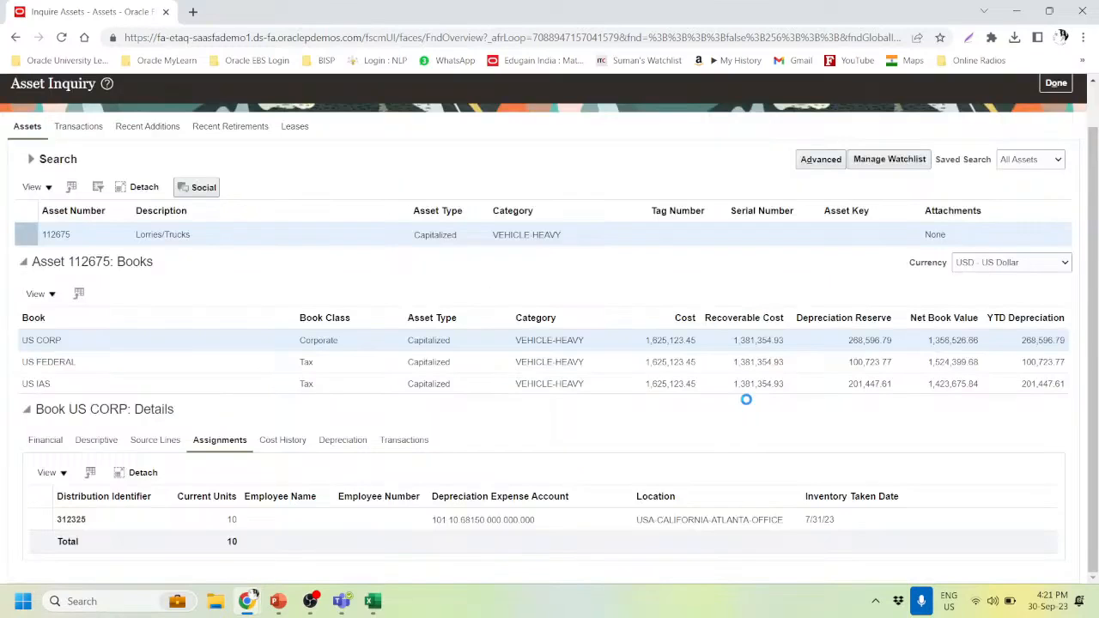
- Check the assignment's location and 10 units, then review the Adjustment transaction details
click(787, 524)
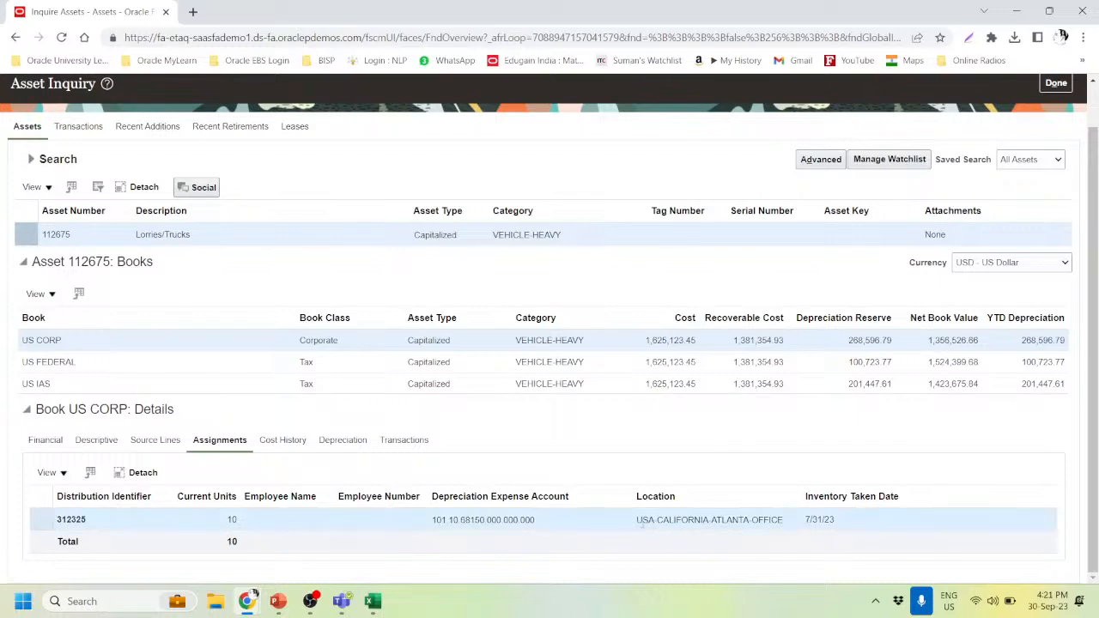
drag(641, 524, 810, 524)
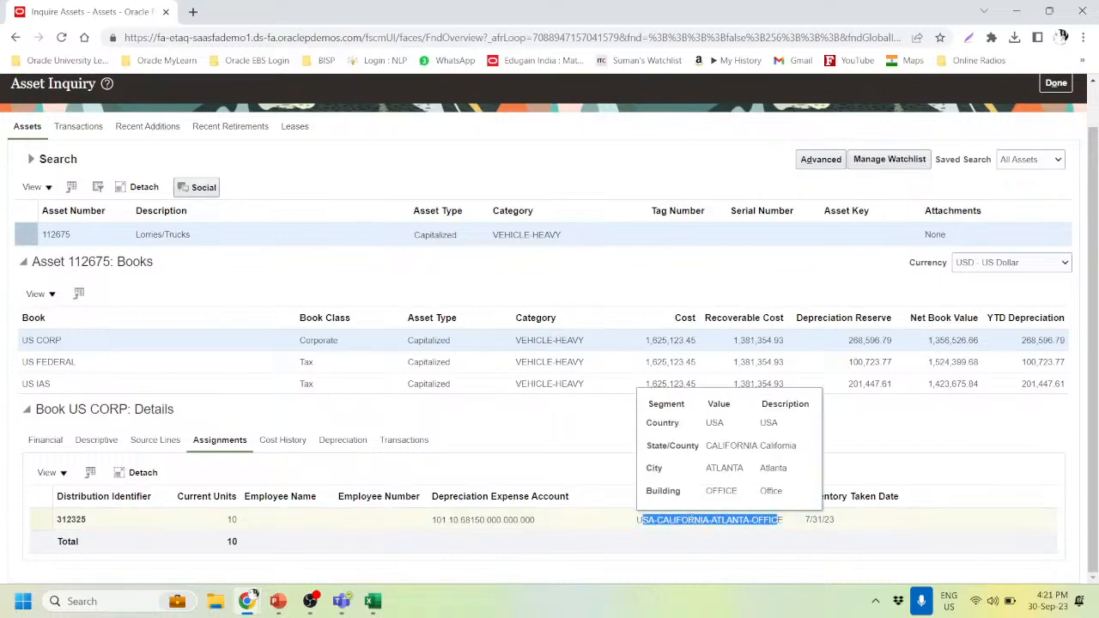
double_click(231, 520)
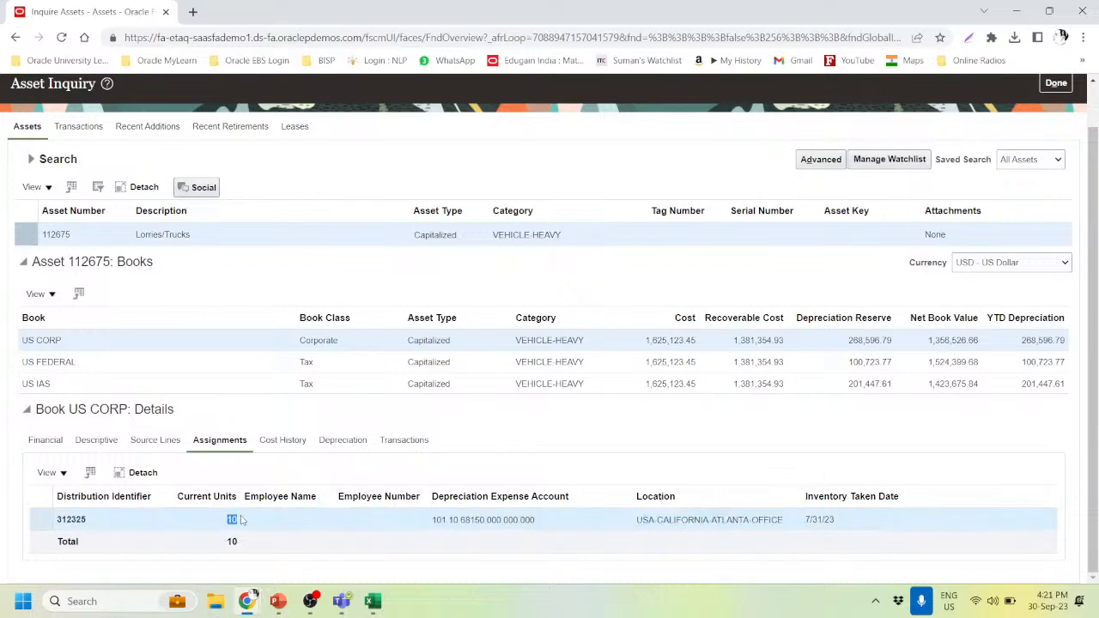
click(412, 439)
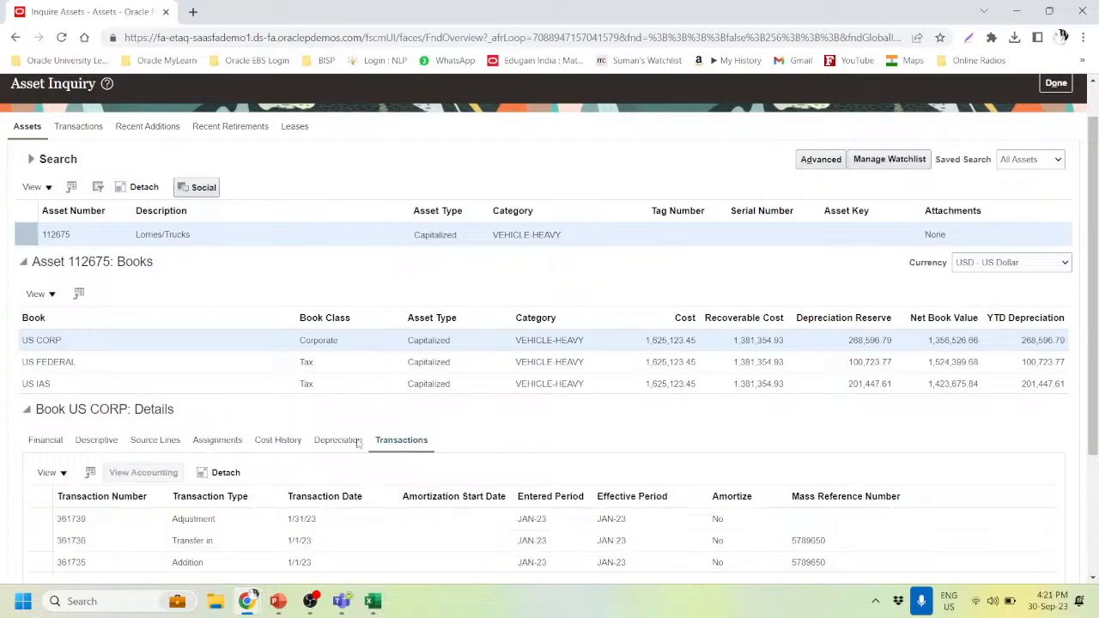
scroll(296, 450, down, 1)
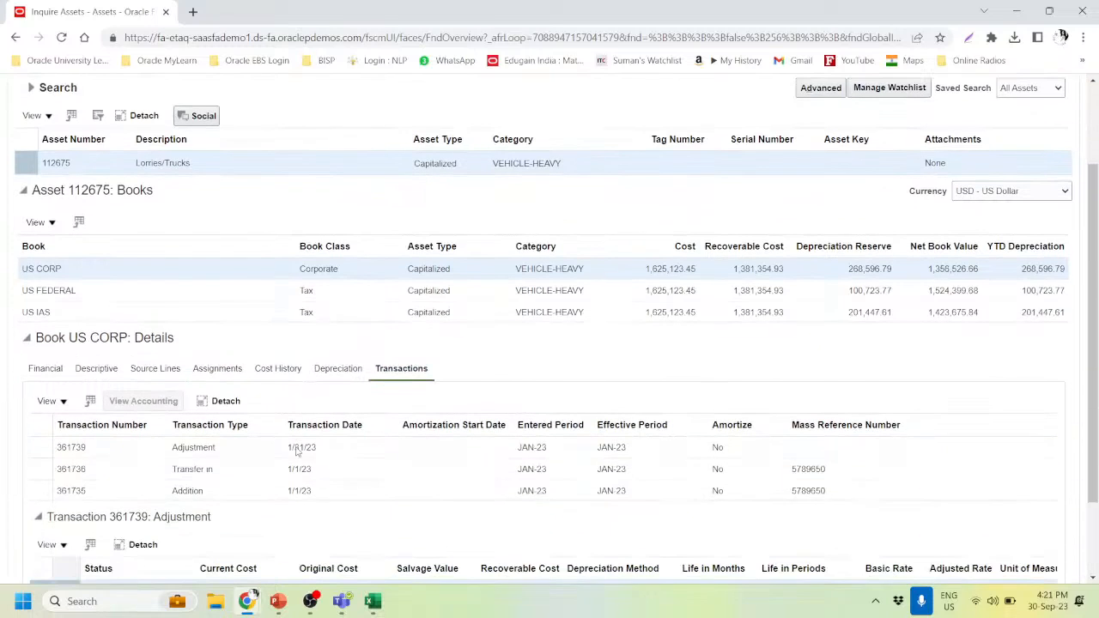
click(165, 447)
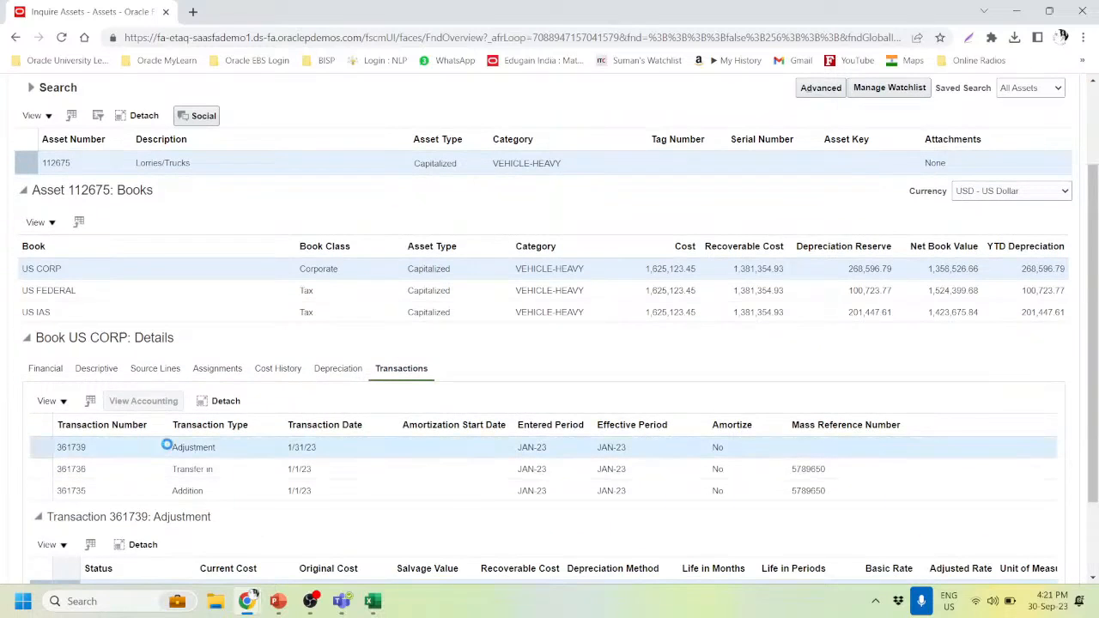
- Review depreciation by period, then confirm the 7/31/23 inventory taken date on the assignment
click(335, 370)
scroll(337, 414, down, 1)
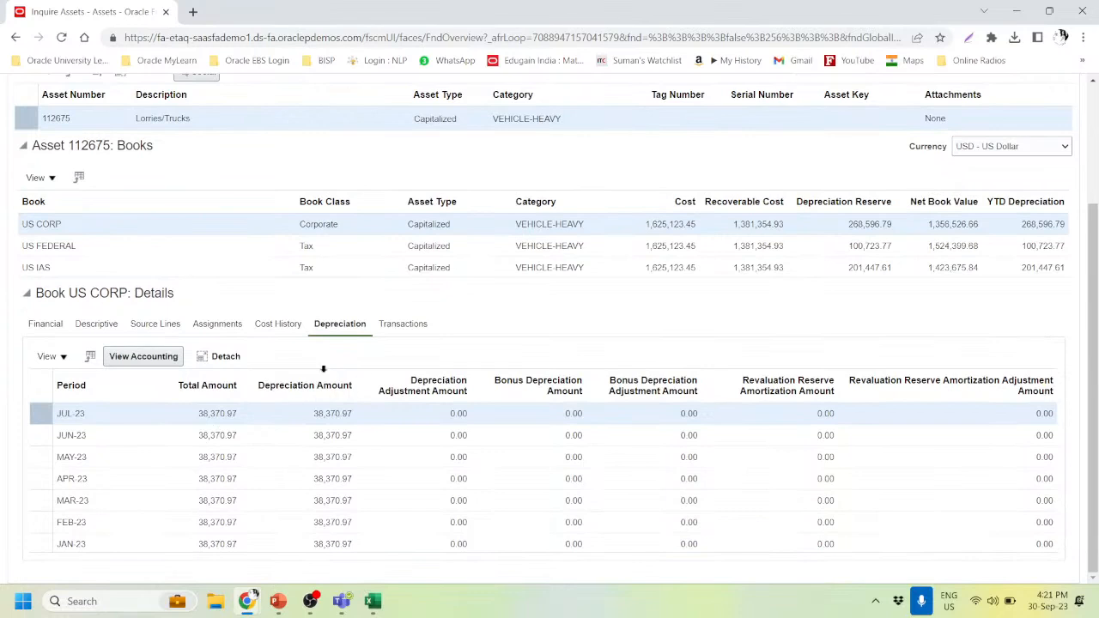
click(242, 331)
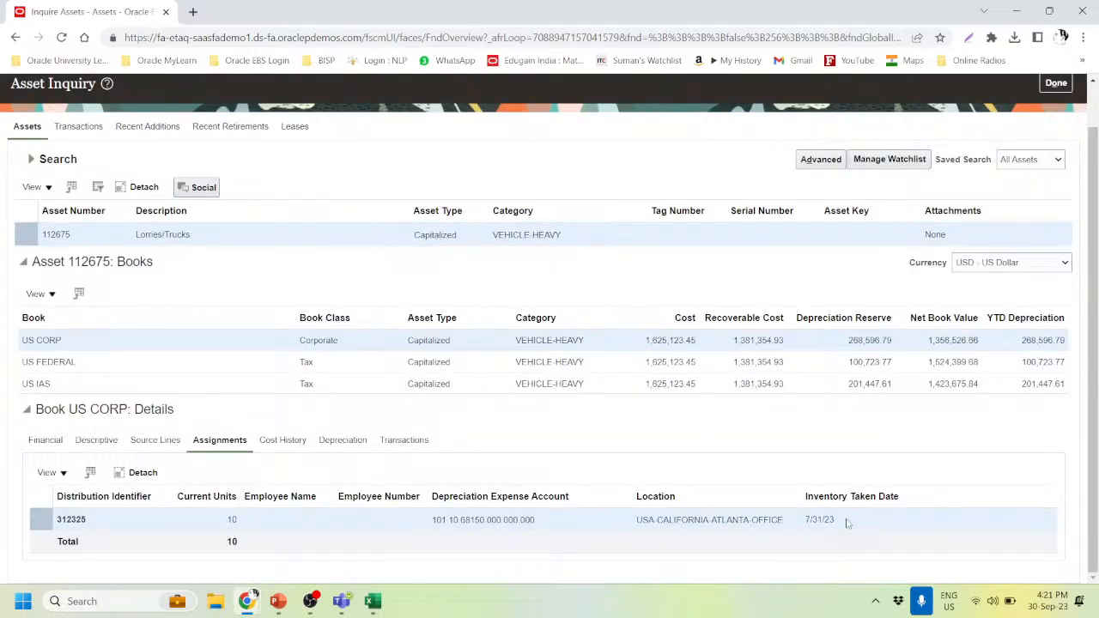
drag(806, 519, 851, 519)
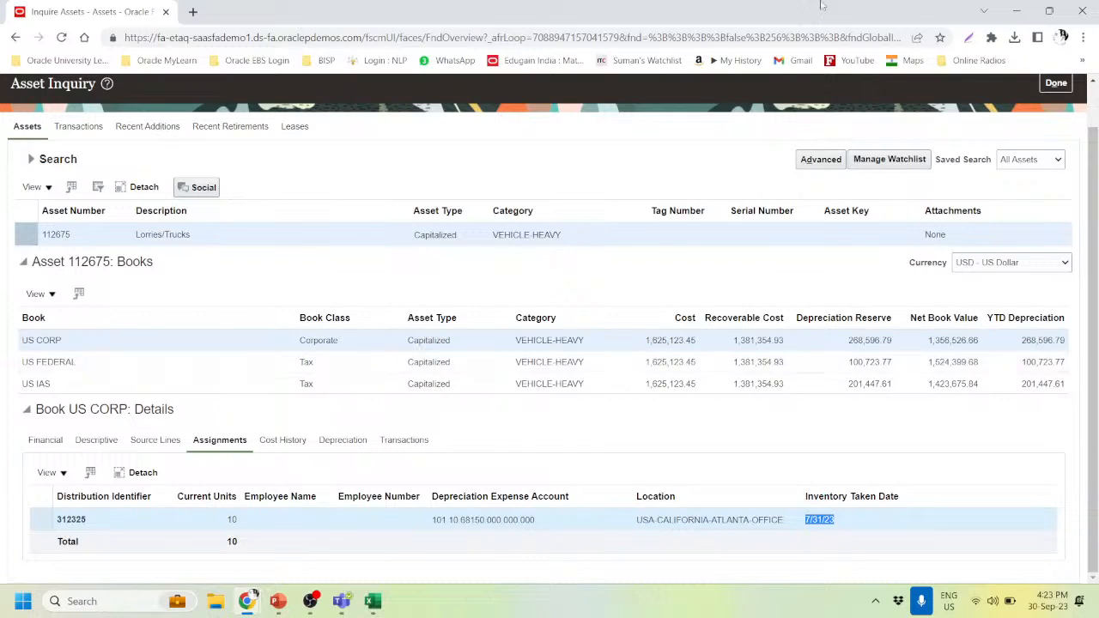
scroll(1060, 103, up, 1)
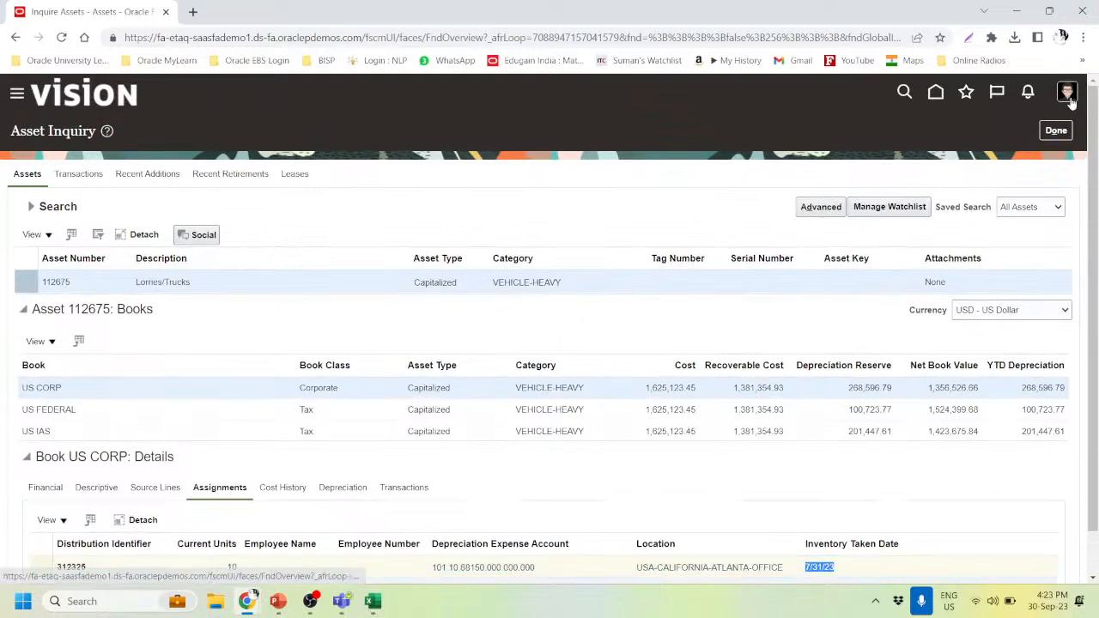
- Go to Setup and Maintenance and open Manage Asset Books under the Fixed Assets functional area
click(1067, 95)
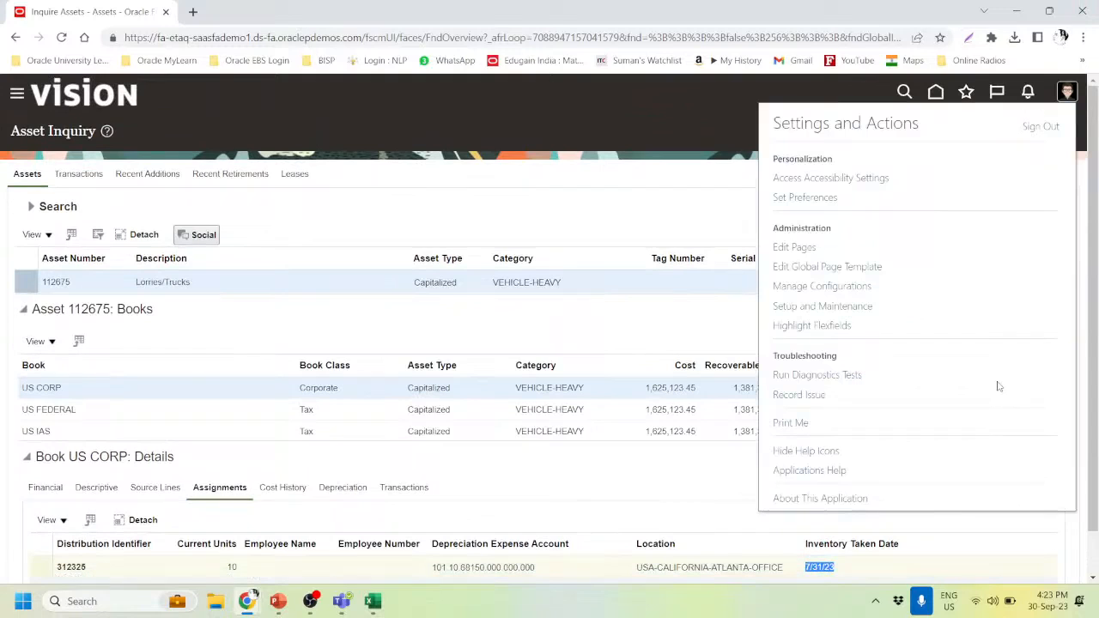
click(831, 307)
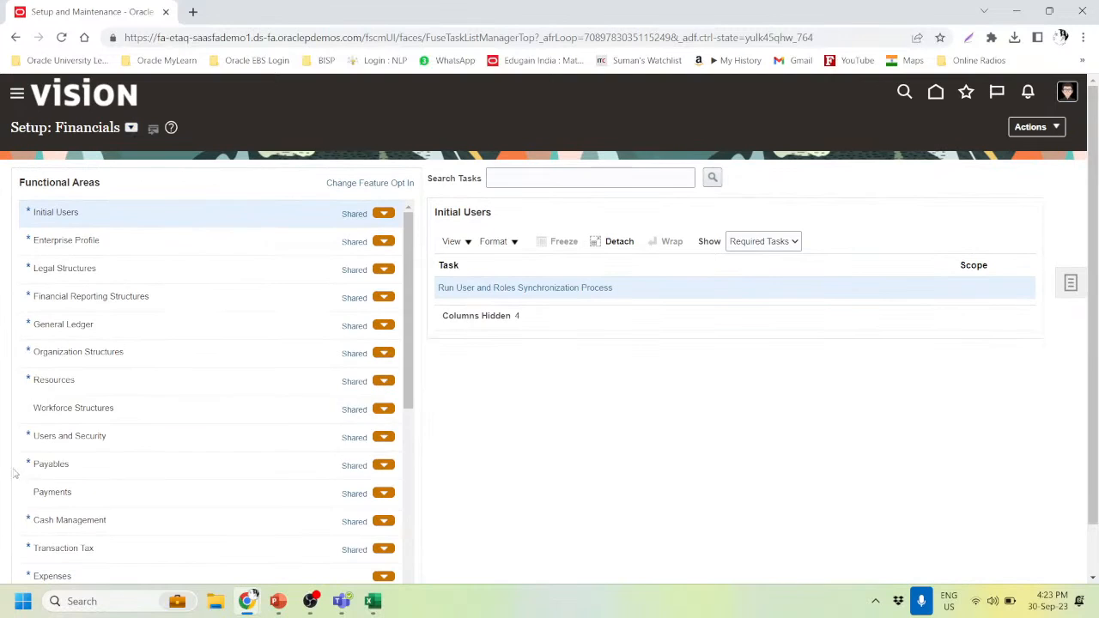
scroll(95, 460, down, 2)
click(56, 461)
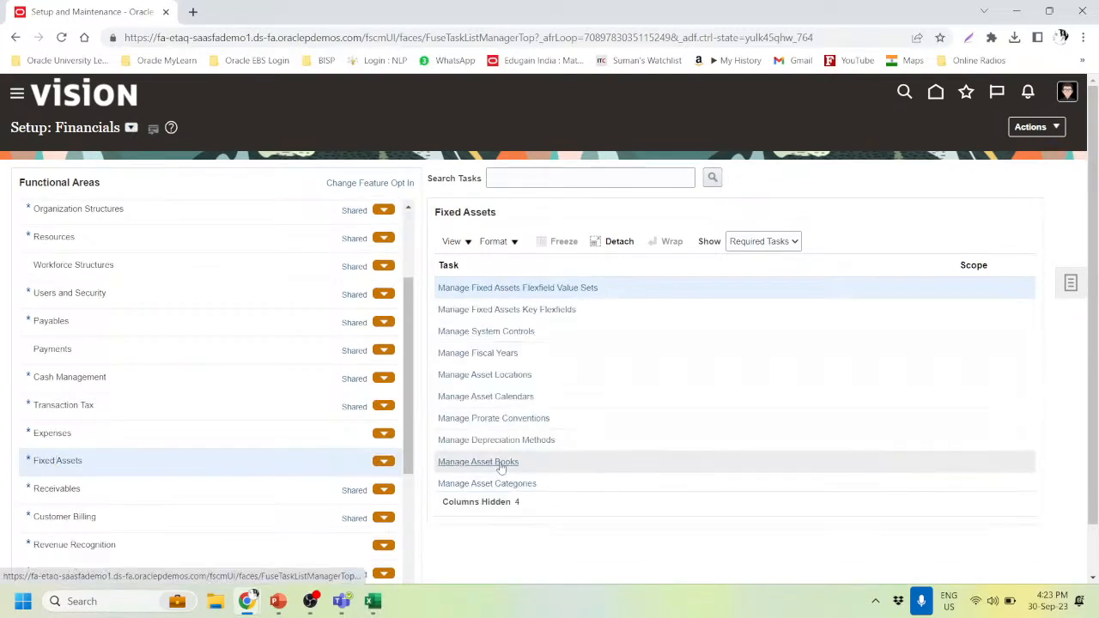
click(501, 464)
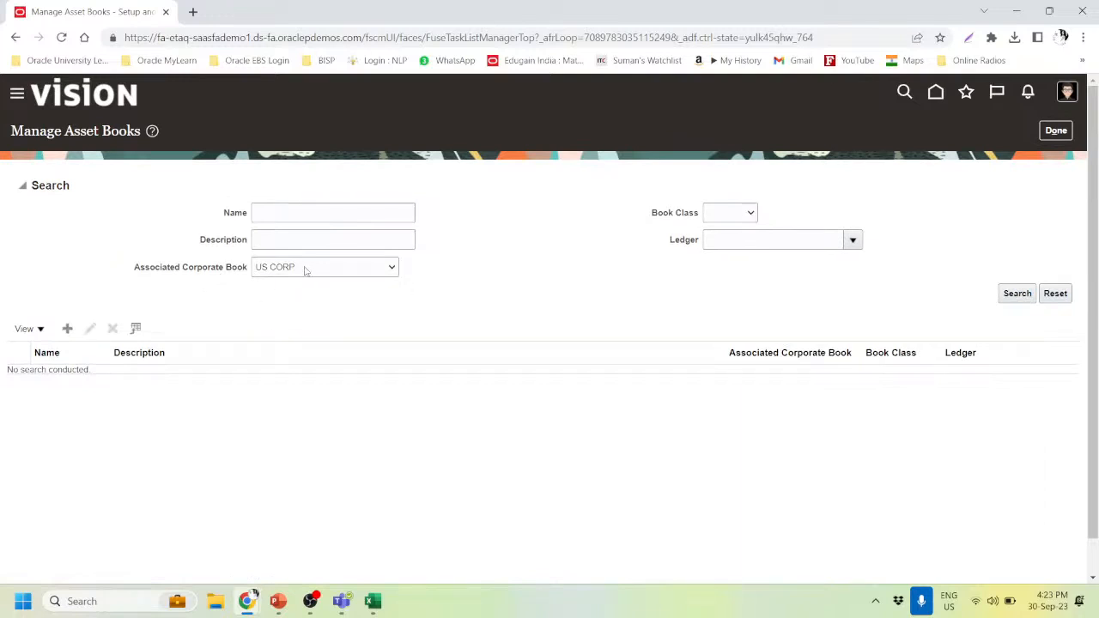
- Open the US CORP book, review Allow physical inventory, and exit without saving changes
click(1018, 293)
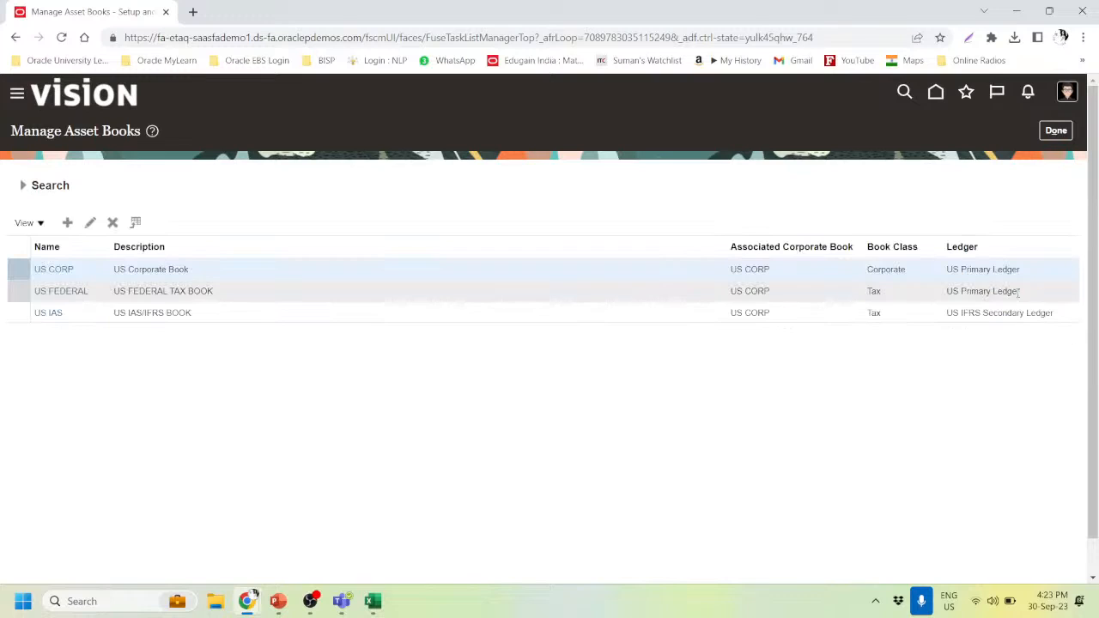
click(62, 269)
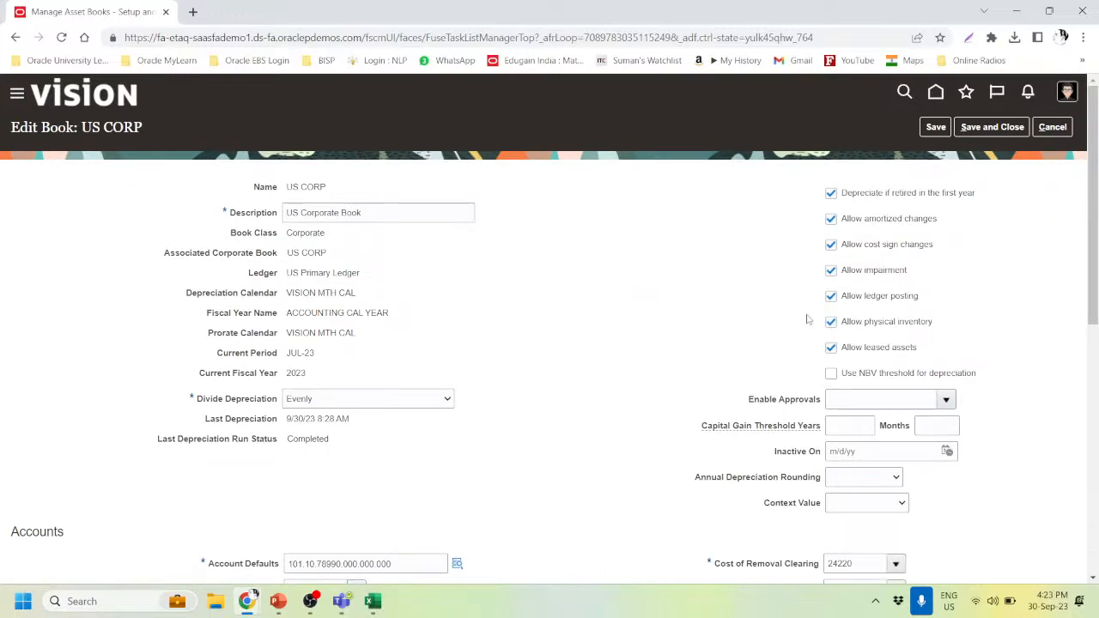
click(1052, 128)
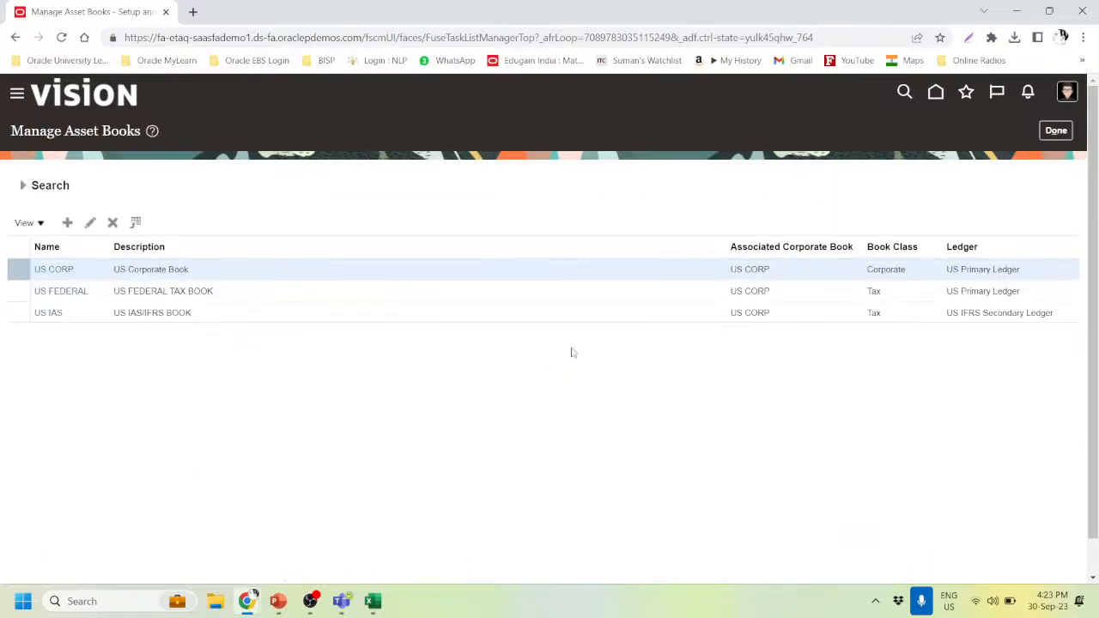
click(1068, 133)
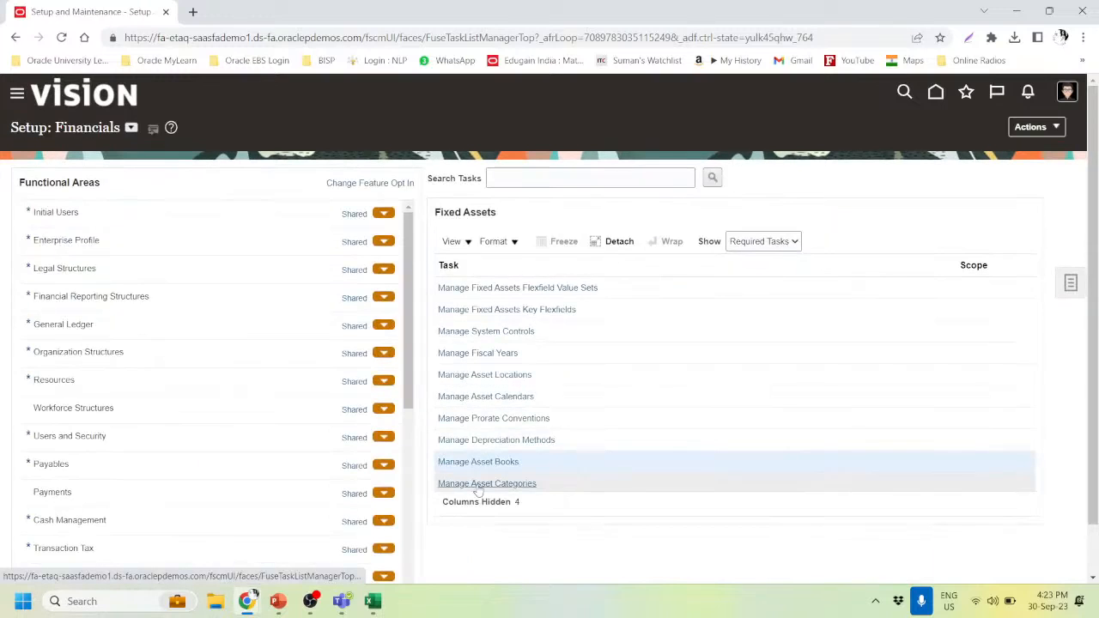
- Search asset categories for the US CORP book and pick VEHICLE HEAVY (Industrial Vehicles)
click(478, 484)
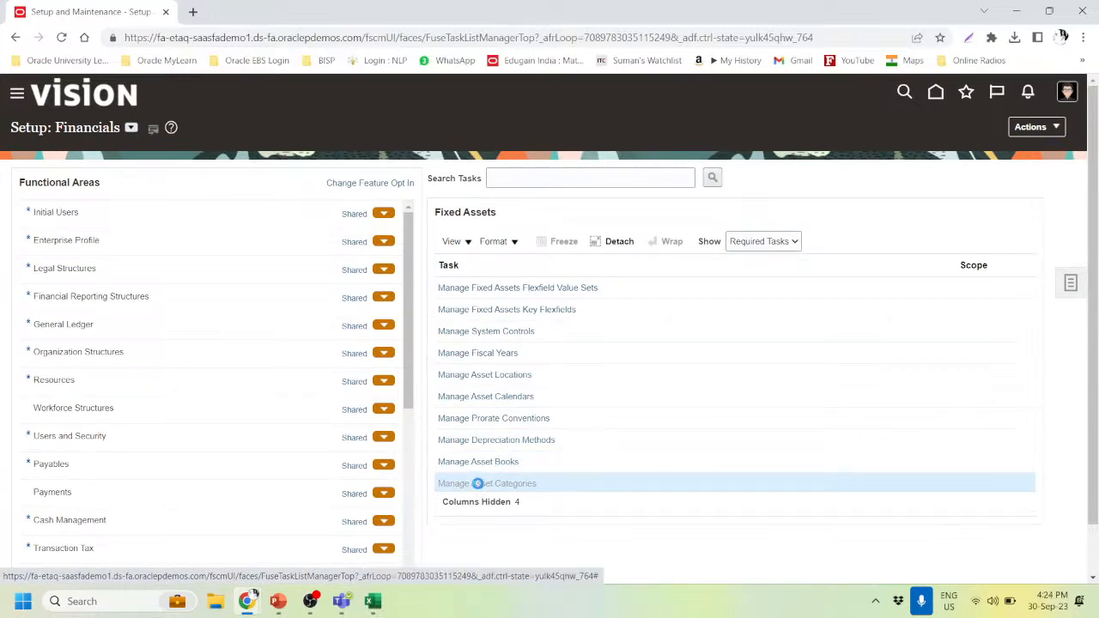
click(263, 259)
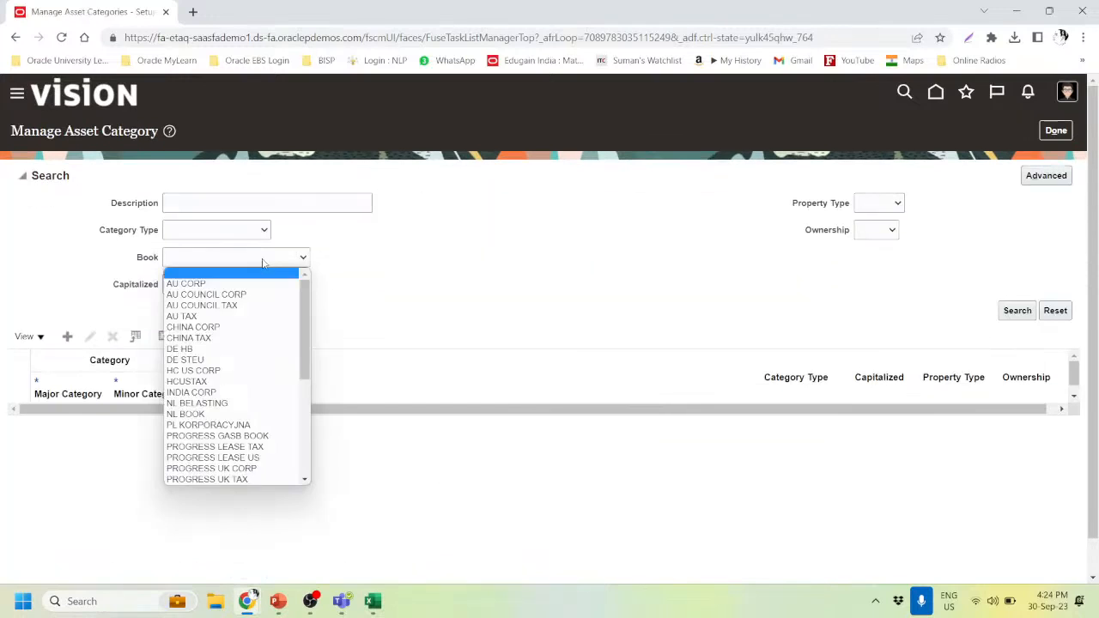
scroll(223, 421, down, 3)
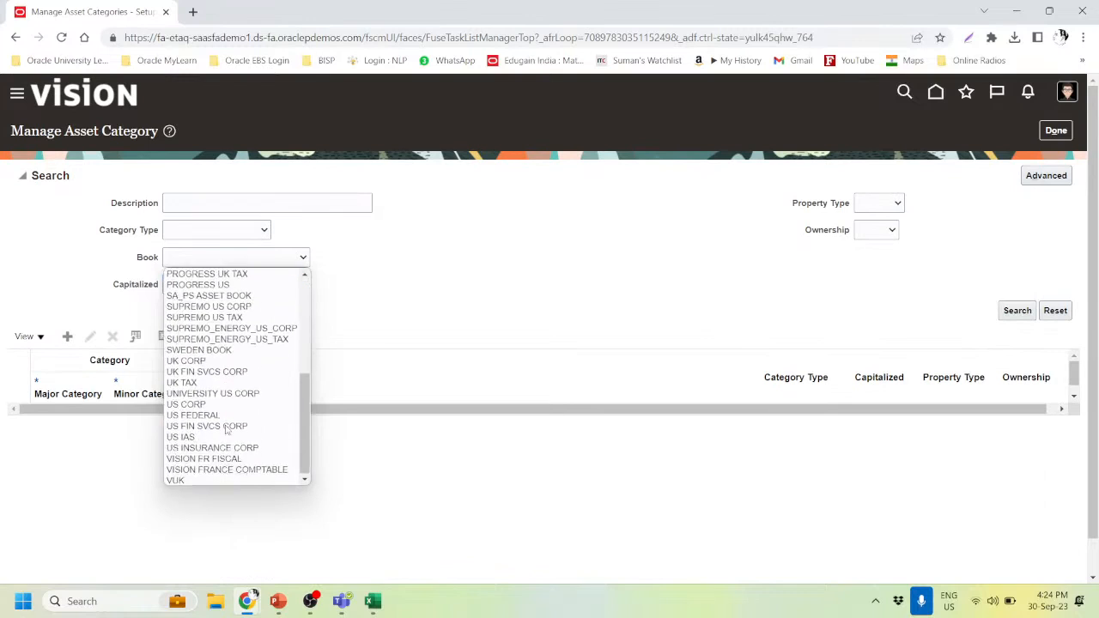
click(205, 404)
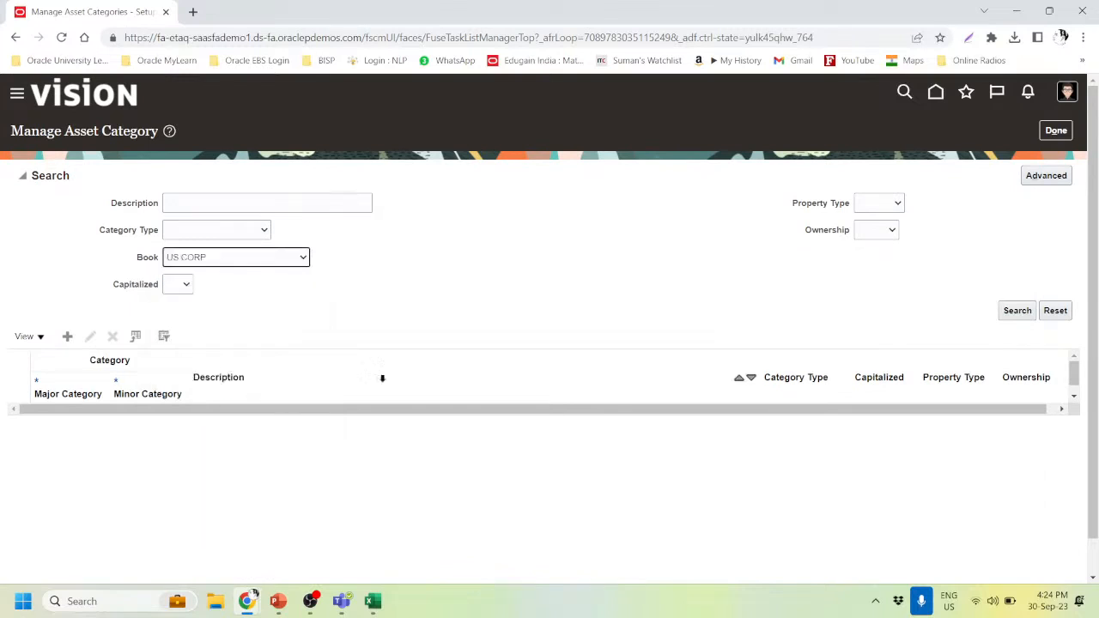
click(1016, 312)
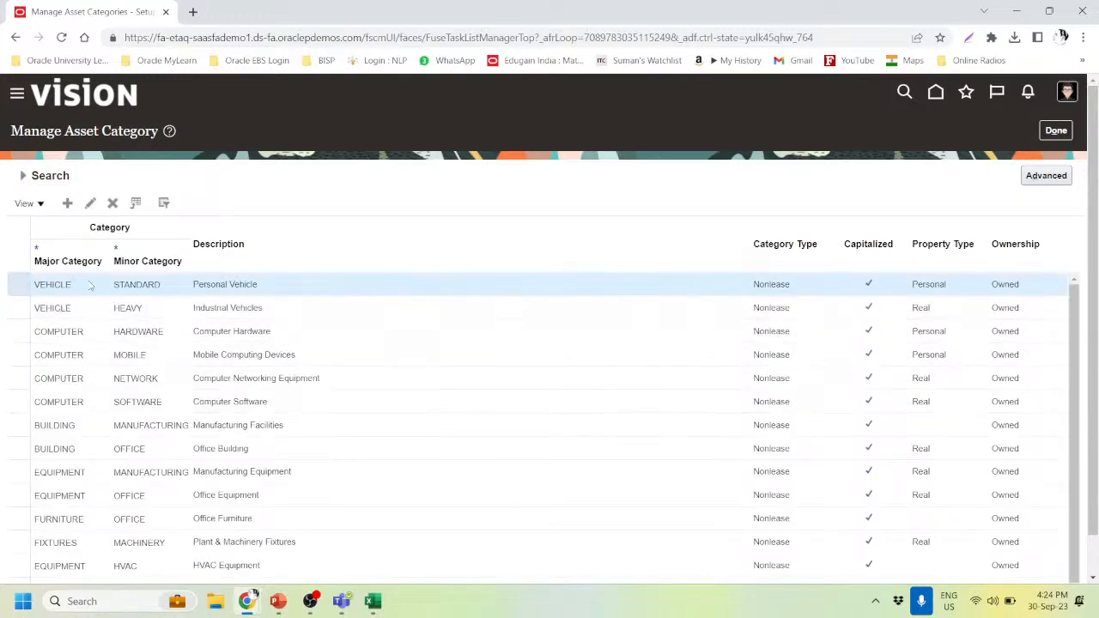
click(83, 309)
- Edit VEHICLE-HEAVY with In physical inventory checked for the US CORP book, then save and close
click(91, 205)
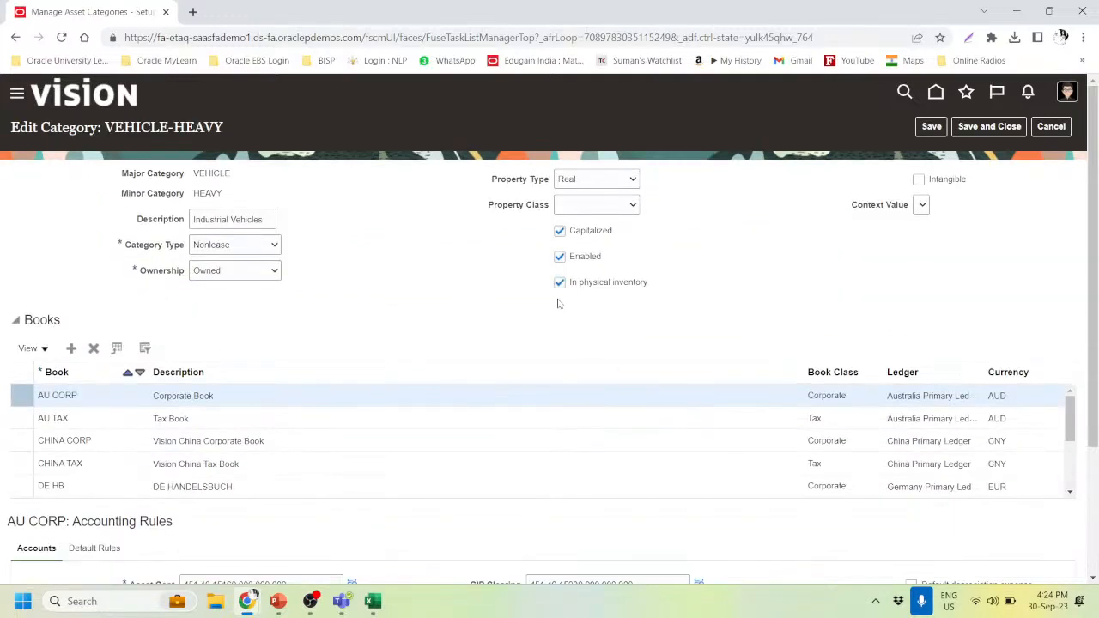
scroll(324, 446, down, 2)
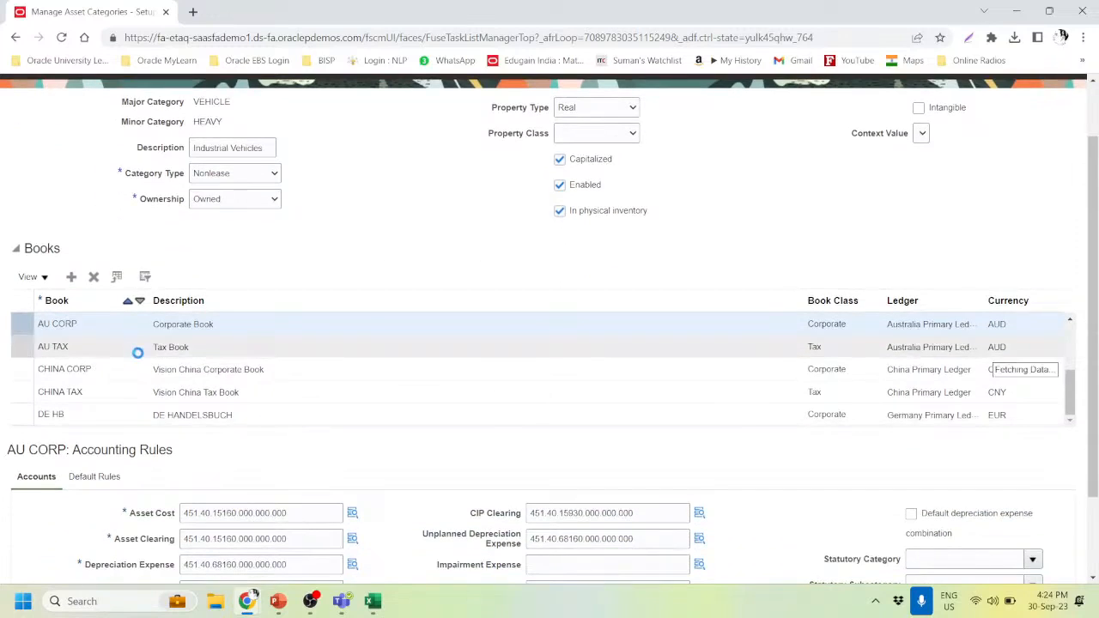
scroll(301, 413, down, 3)
scroll(111, 331, down, 5)
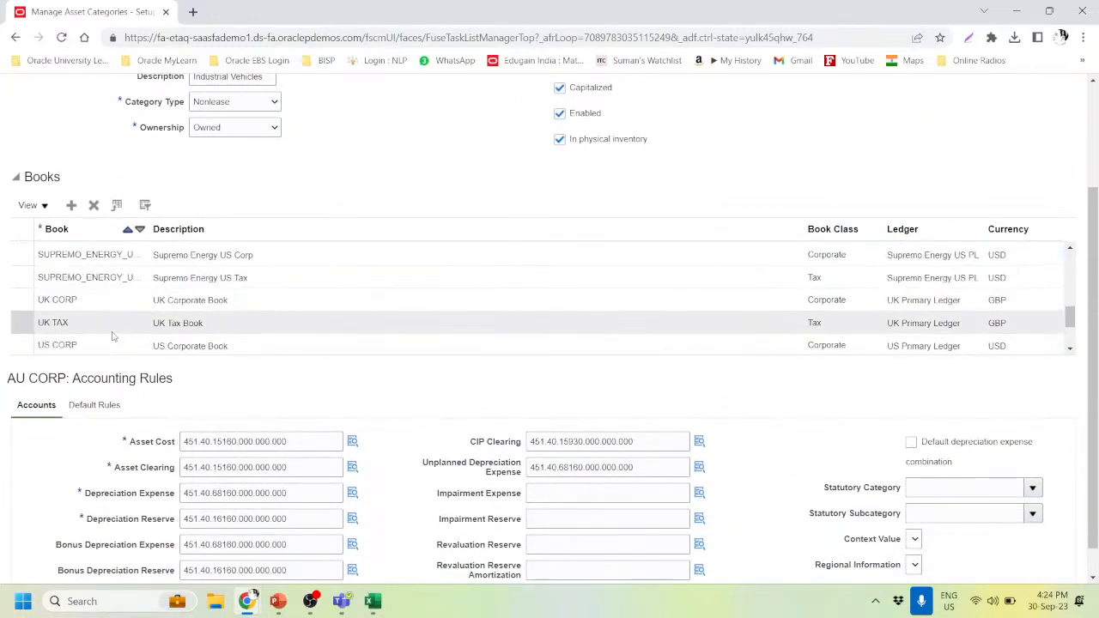
click(102, 345)
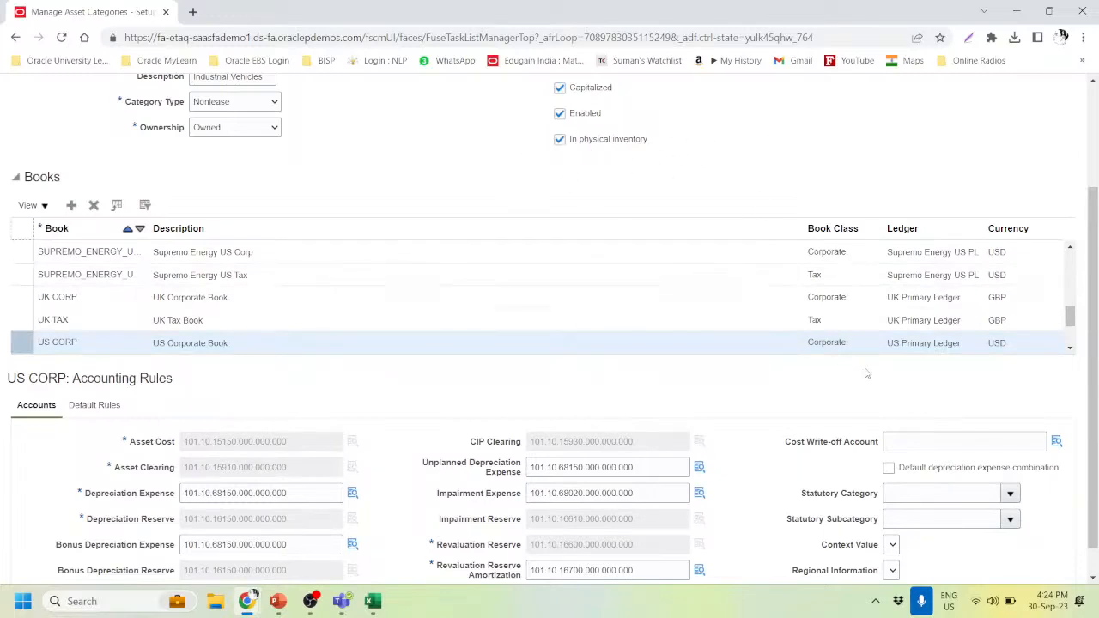
scroll(865, 378, down, 1)
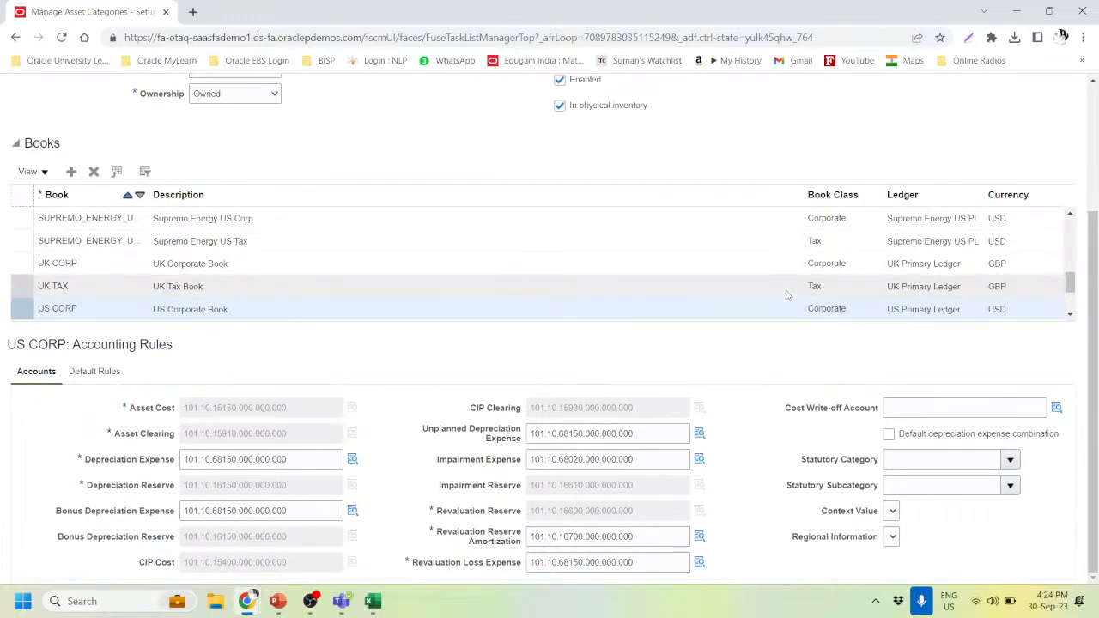
scroll(781, 195, up, 3)
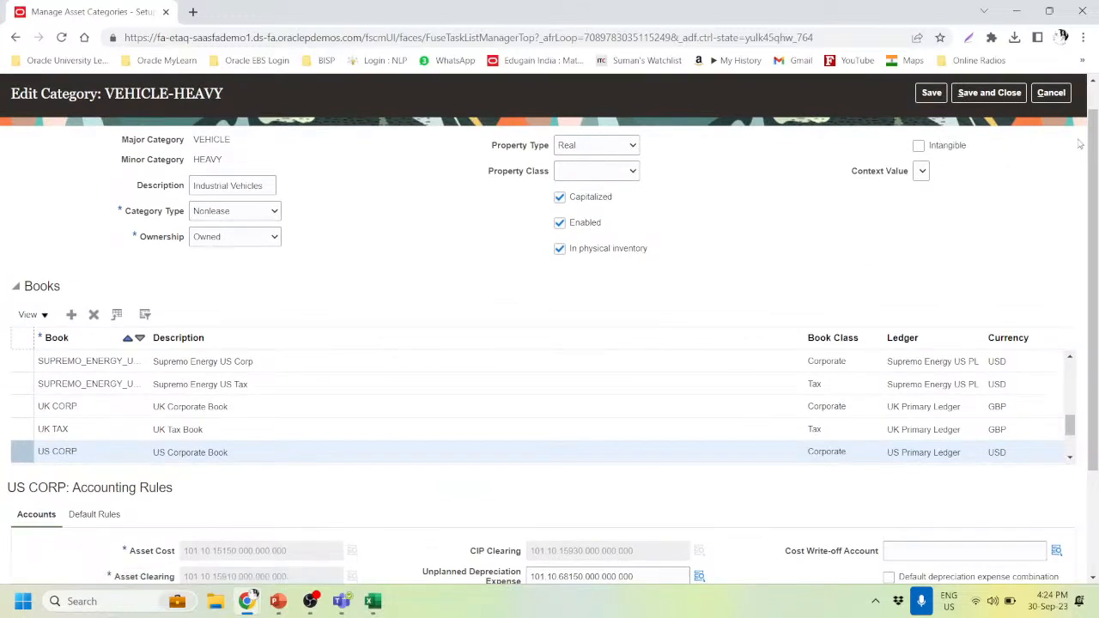
click(986, 96)
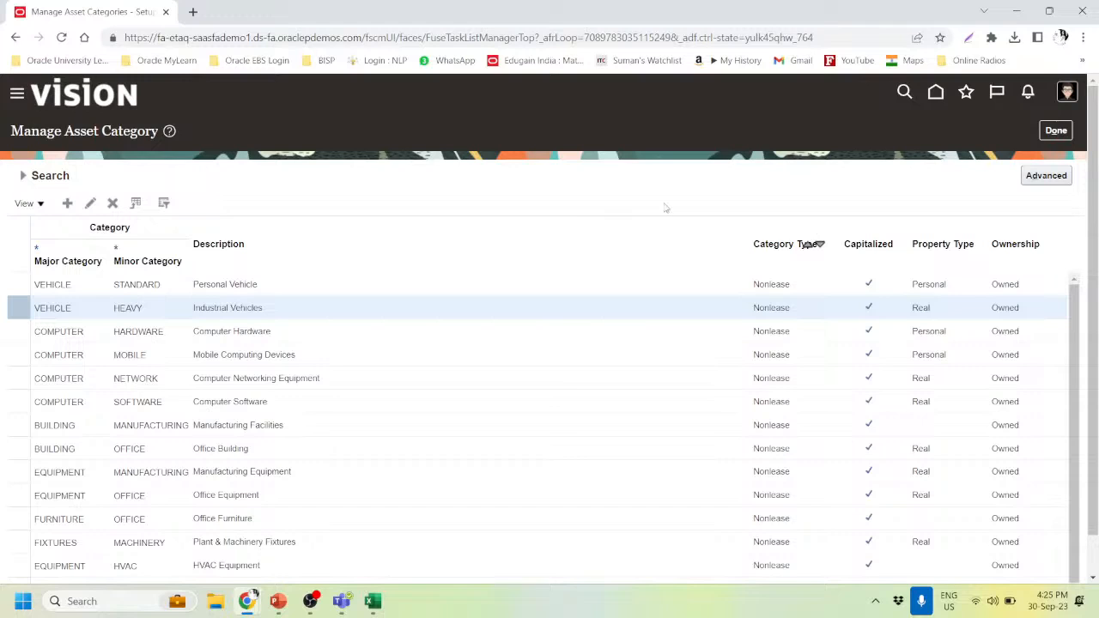
- Exit asset categories and bring up the 'Fusion Assets Physical Inventory' PowerPoint slide
click(1065, 134)
key(alt+Tab)
key(Tab)
key(Tab)
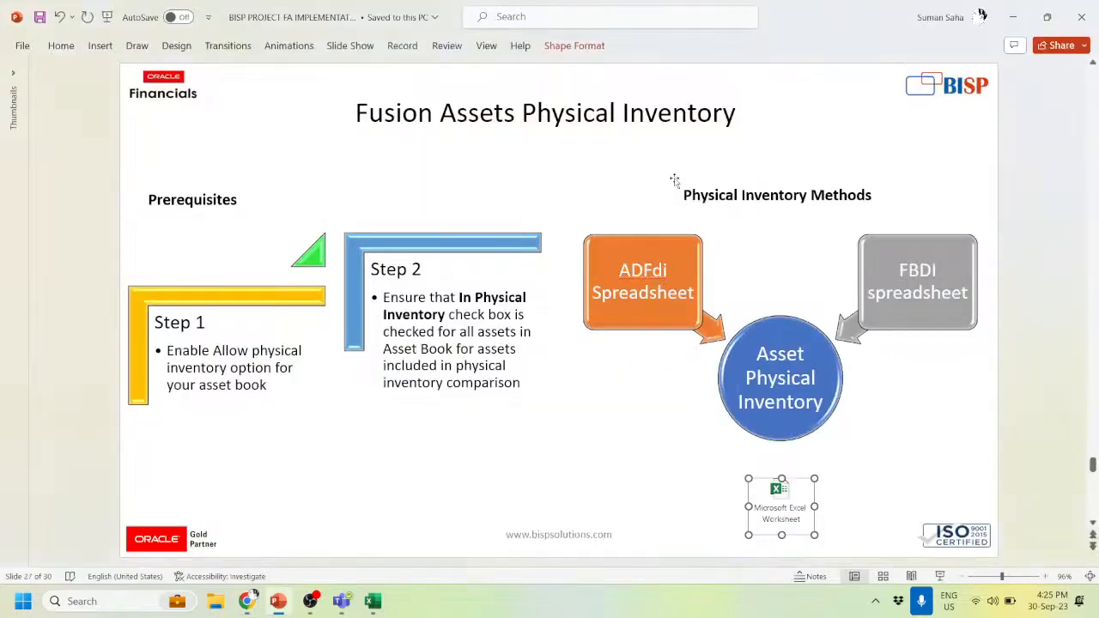
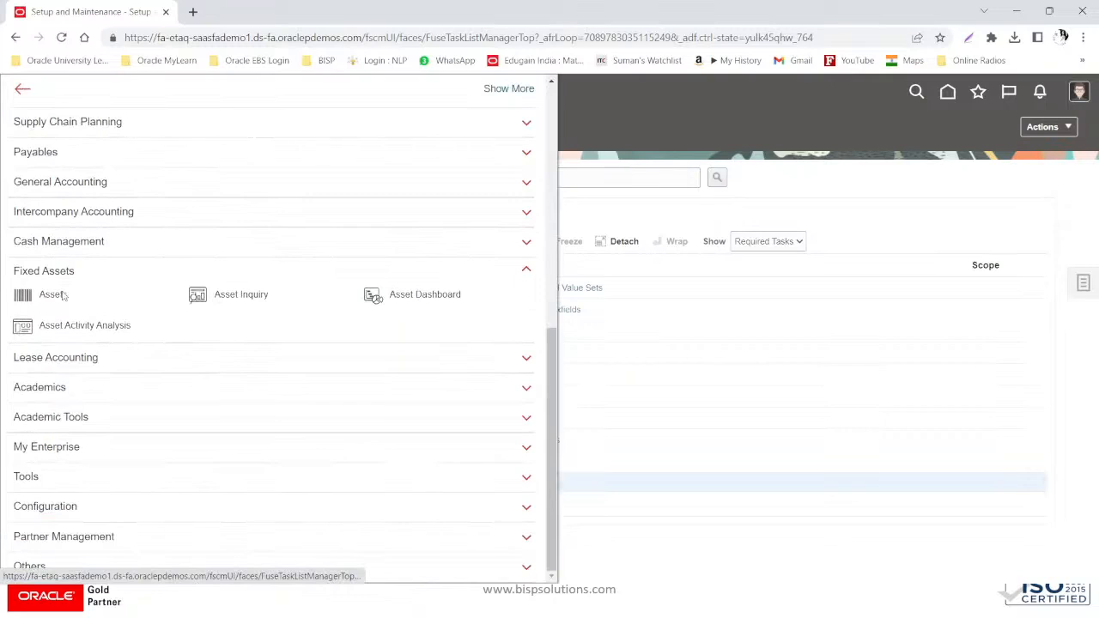
- Open the Fixed Assets Assets work area for US CORP - USD
click(54, 294)
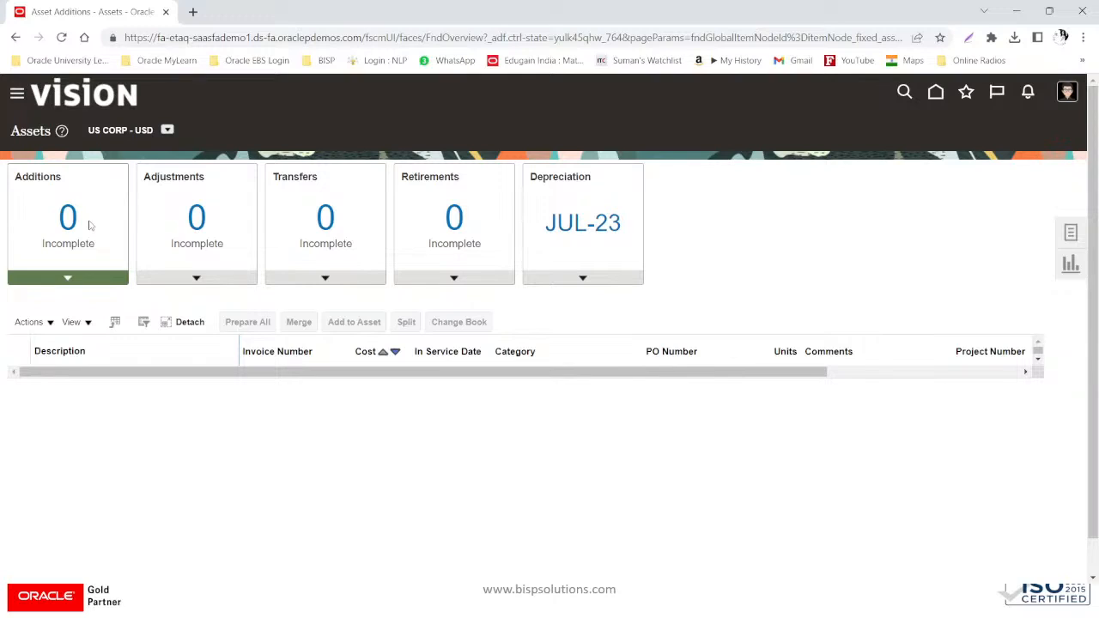
- Show the Assets task list with Transactions, Accounting and General tasks
click(1071, 234)
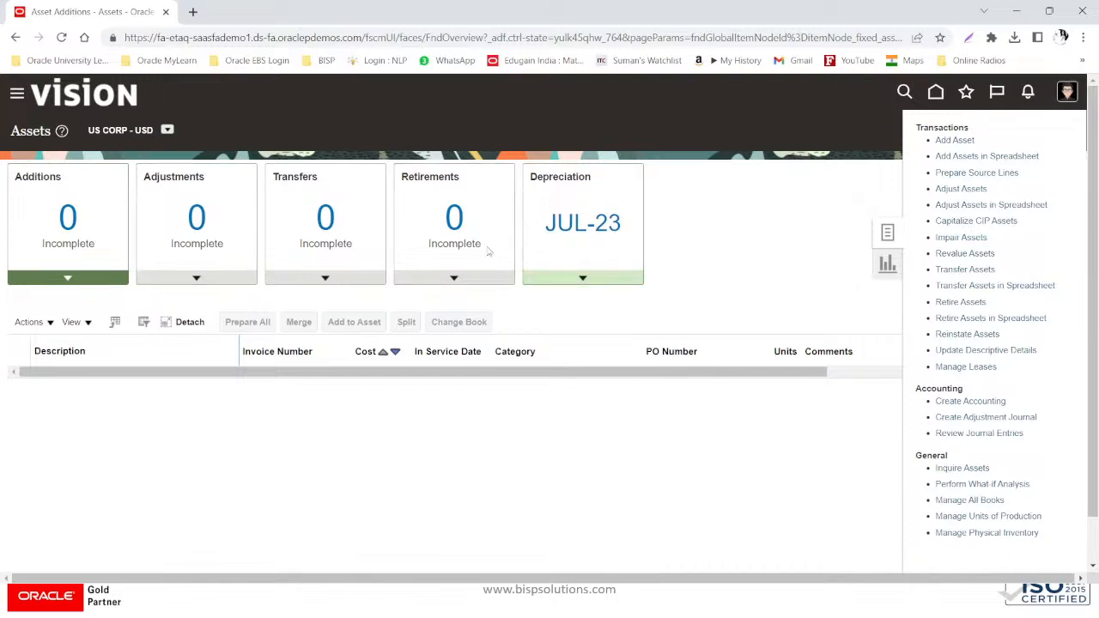
- Review JUL-23 period details: US Primary Ledger, US CORP book, last depreciation and mass additions dates
click(583, 278)
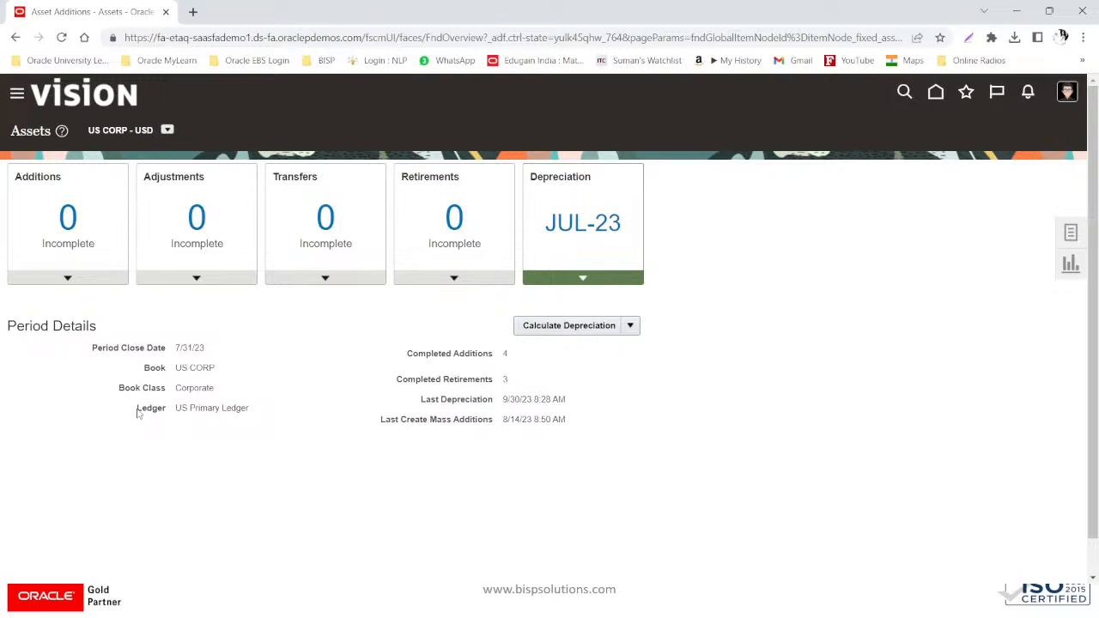
drag(176, 409, 256, 410)
drag(219, 368, 171, 368)
drag(503, 401, 566, 401)
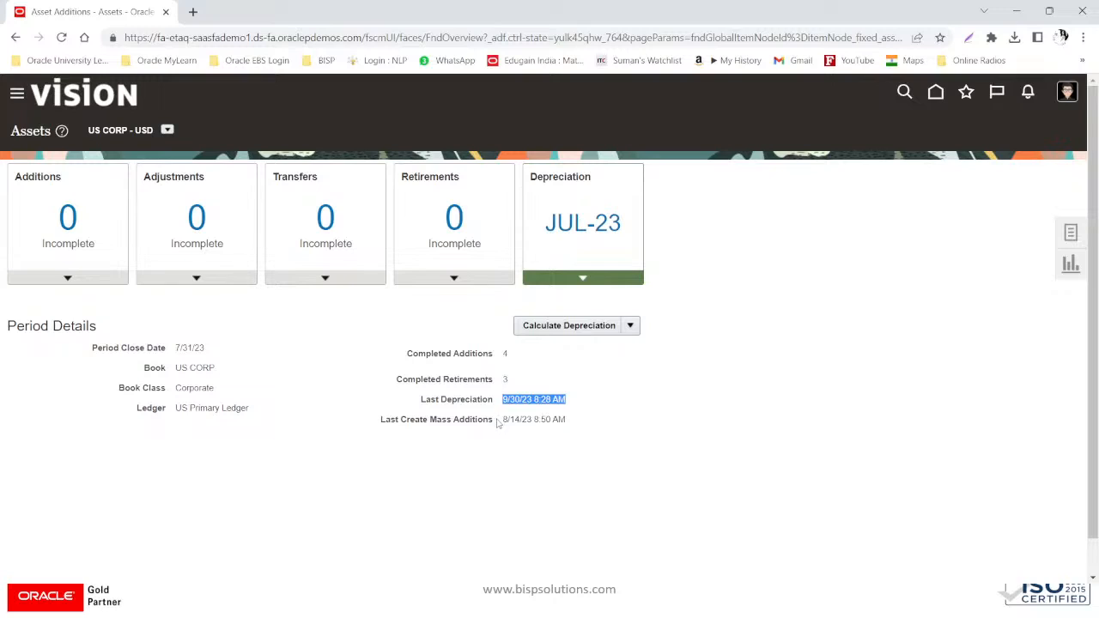
drag(500, 421, 569, 421)
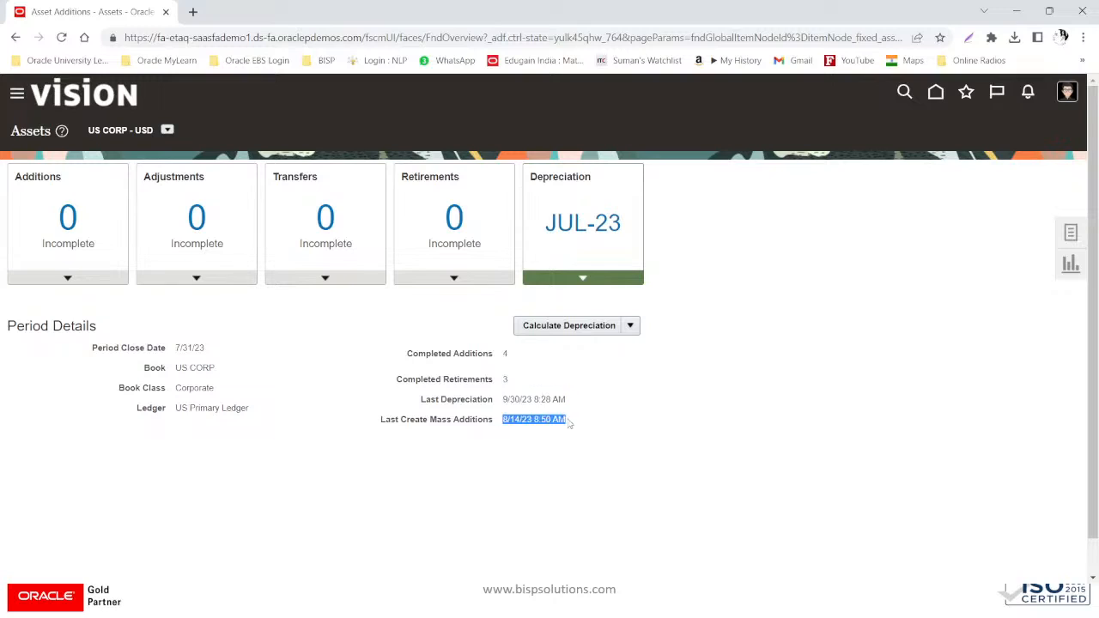
- Submit depreciation and lease expense calculations for the JUL-23 period
click(591, 326)
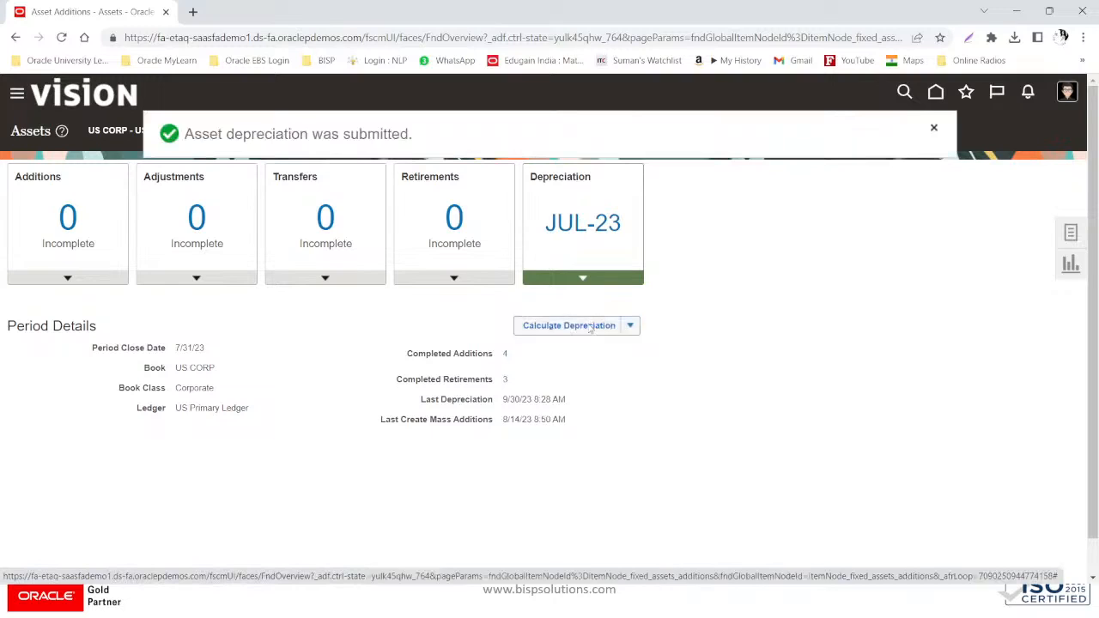
click(934, 130)
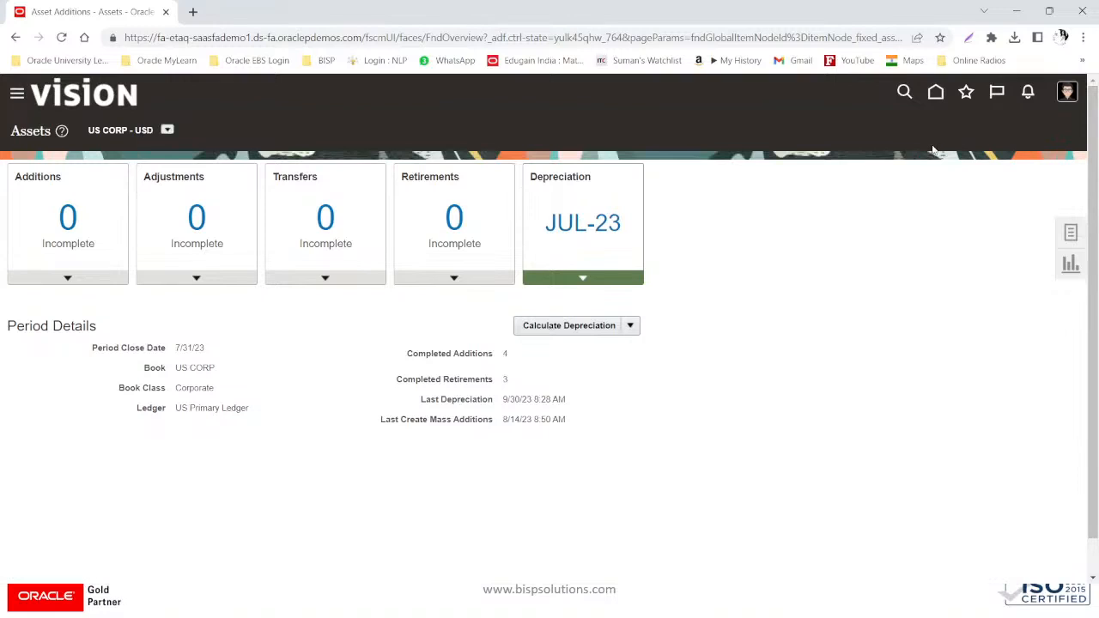
click(630, 326)
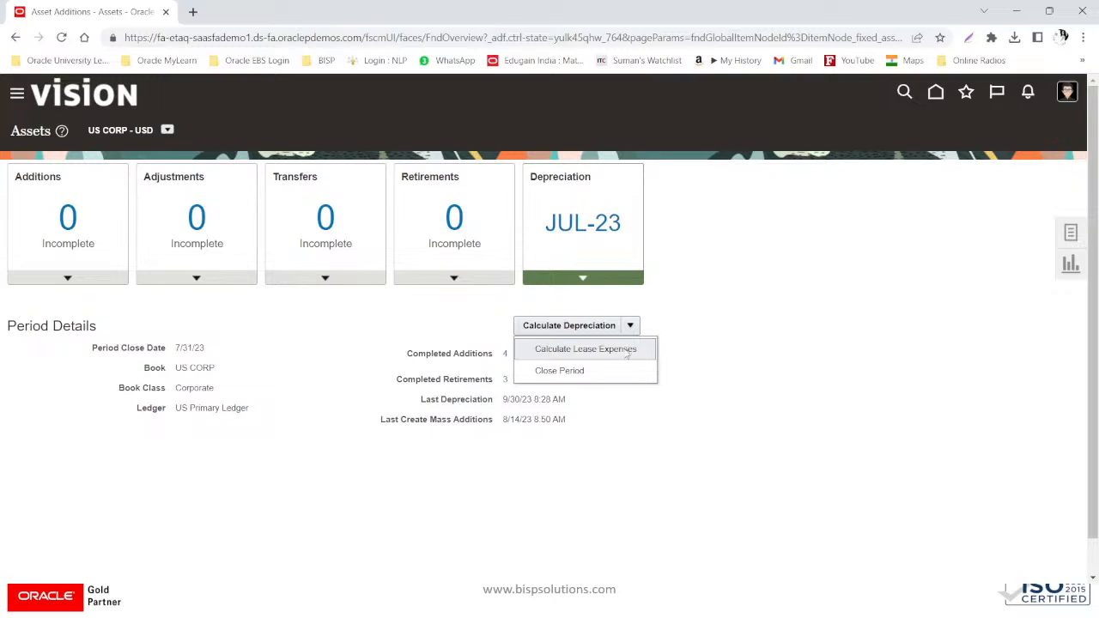
click(625, 350)
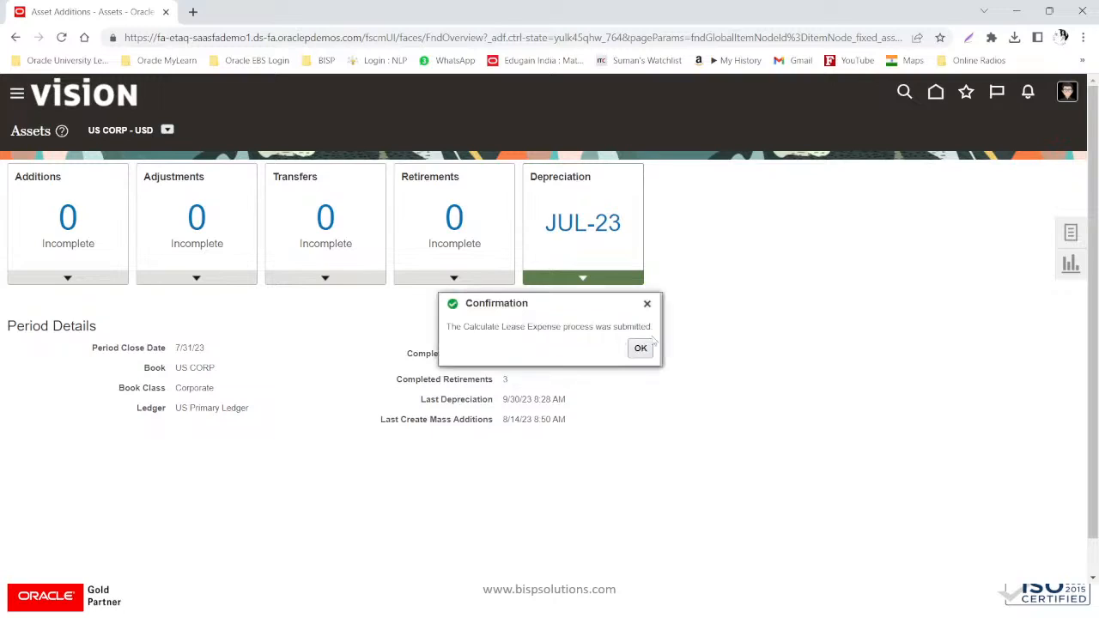
click(647, 346)
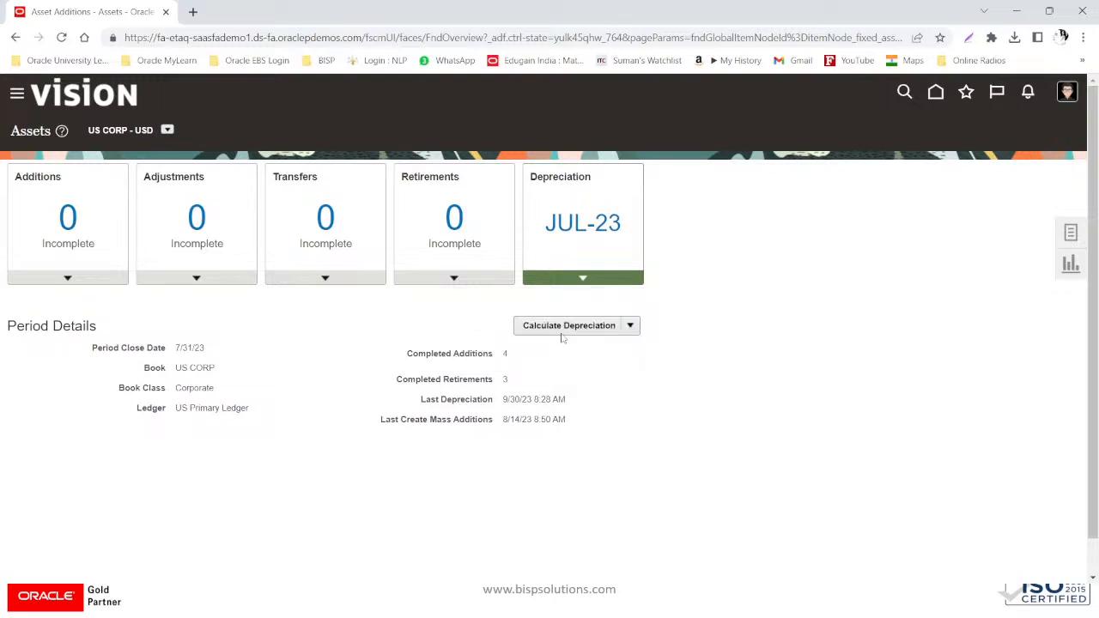
- Bring up the asset tasks list and start Create Accounting
click(636, 328)
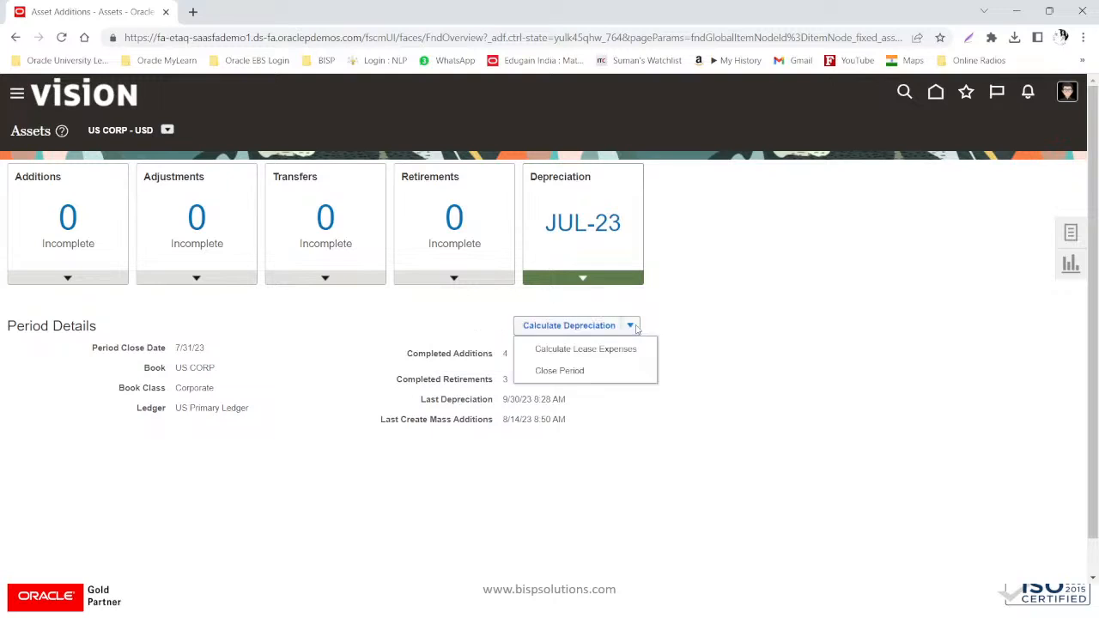
click(1071, 233)
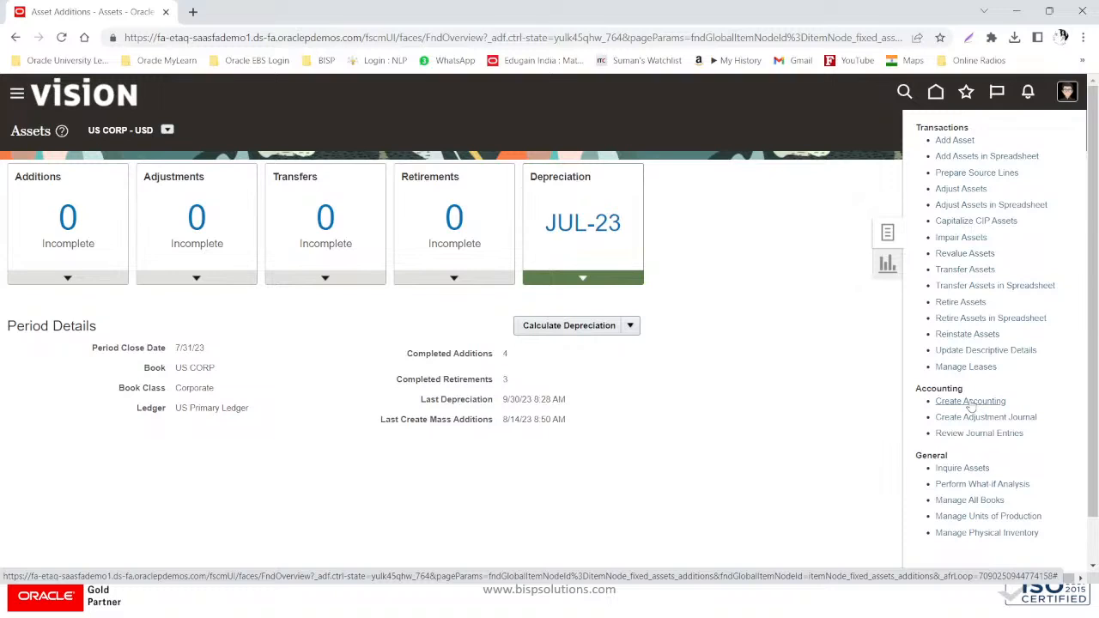
click(631, 325)
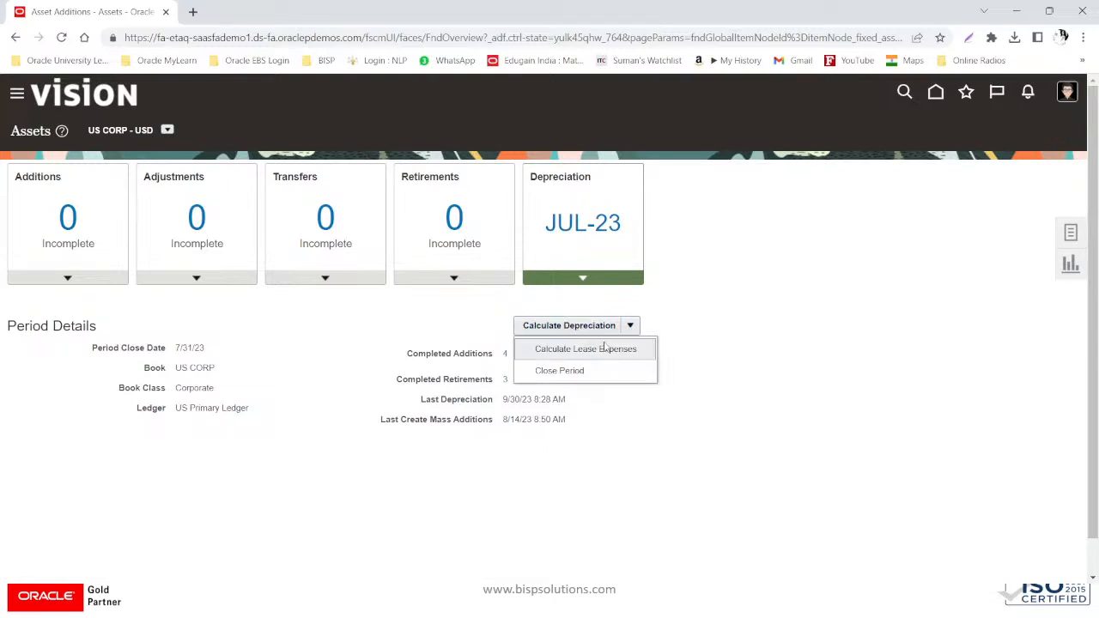
click(1074, 233)
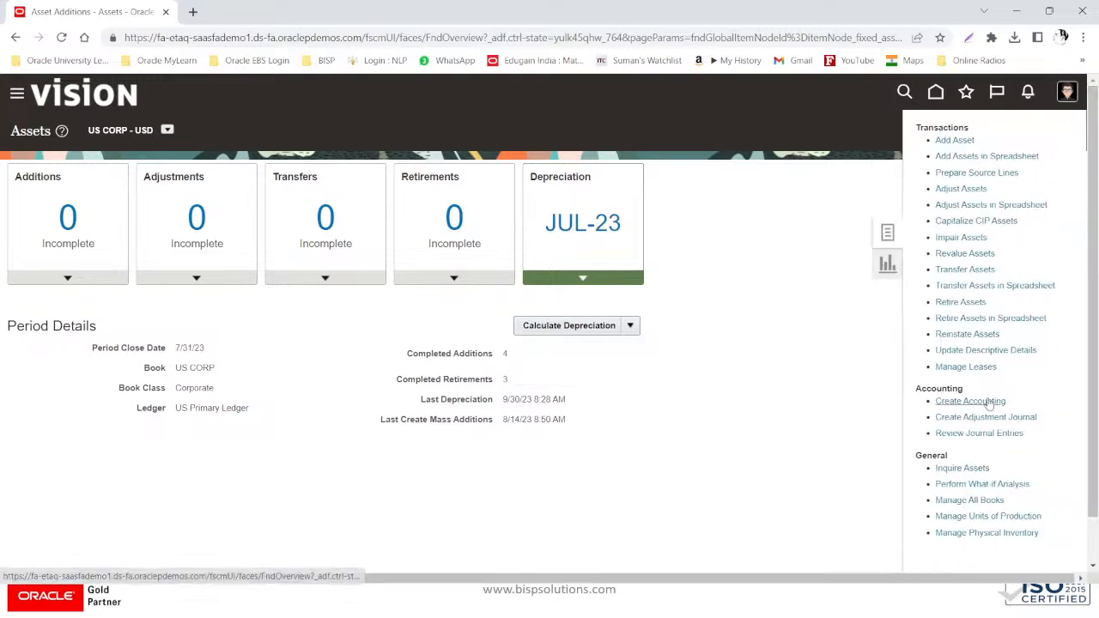
click(989, 401)
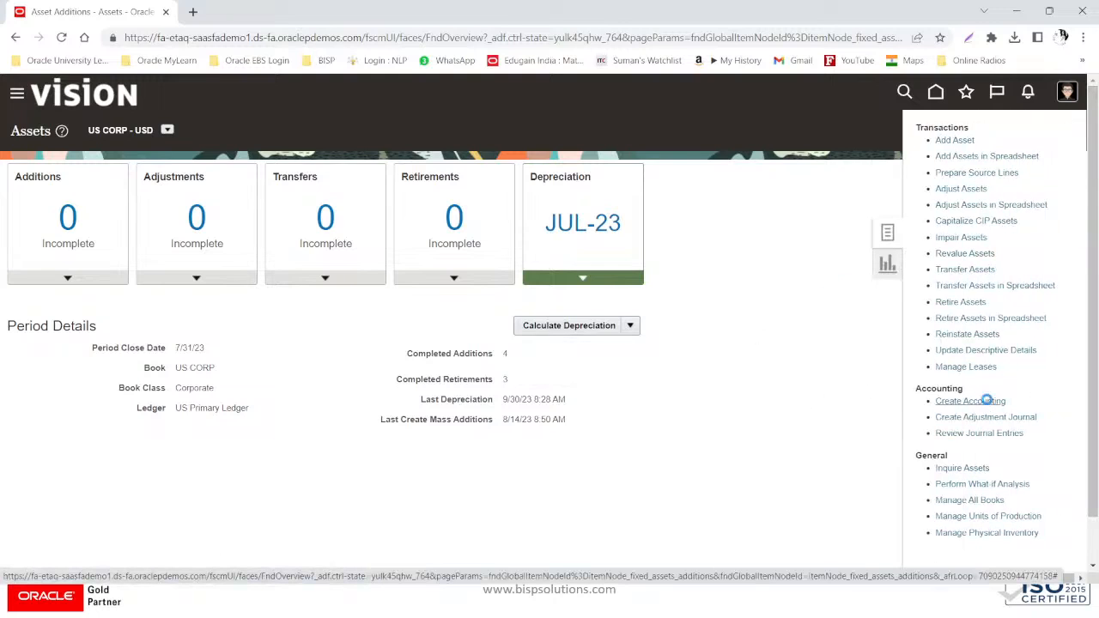
- Submit Create Accounting for the US CORP book through 7/31/23 with Detail report style
click(246, 307)
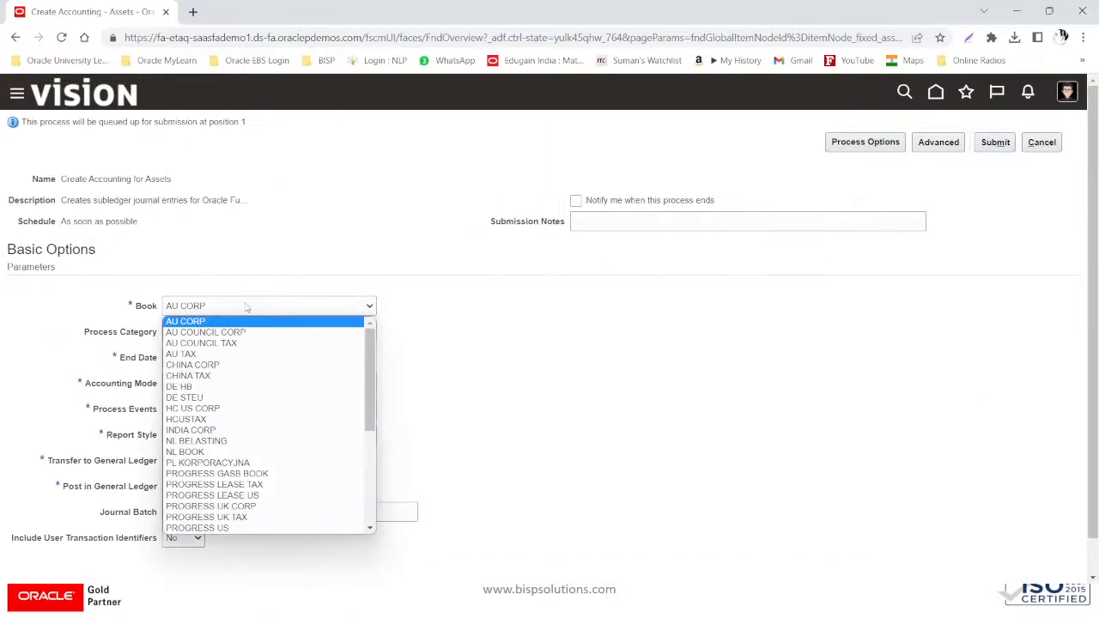
scroll(238, 481, down, 3)
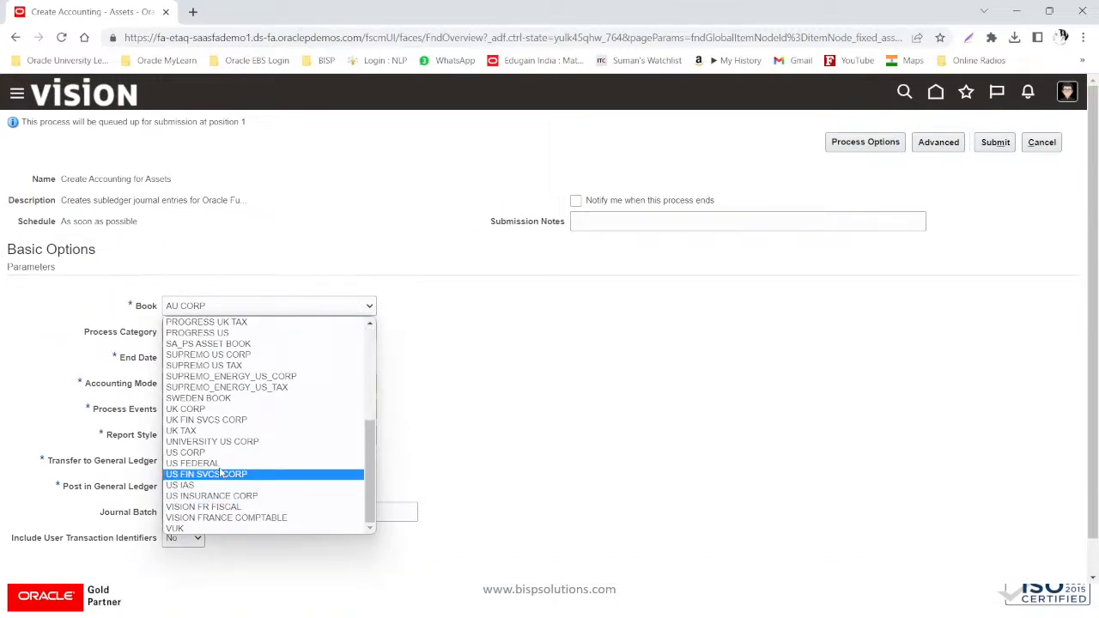
click(221, 441)
click(258, 308)
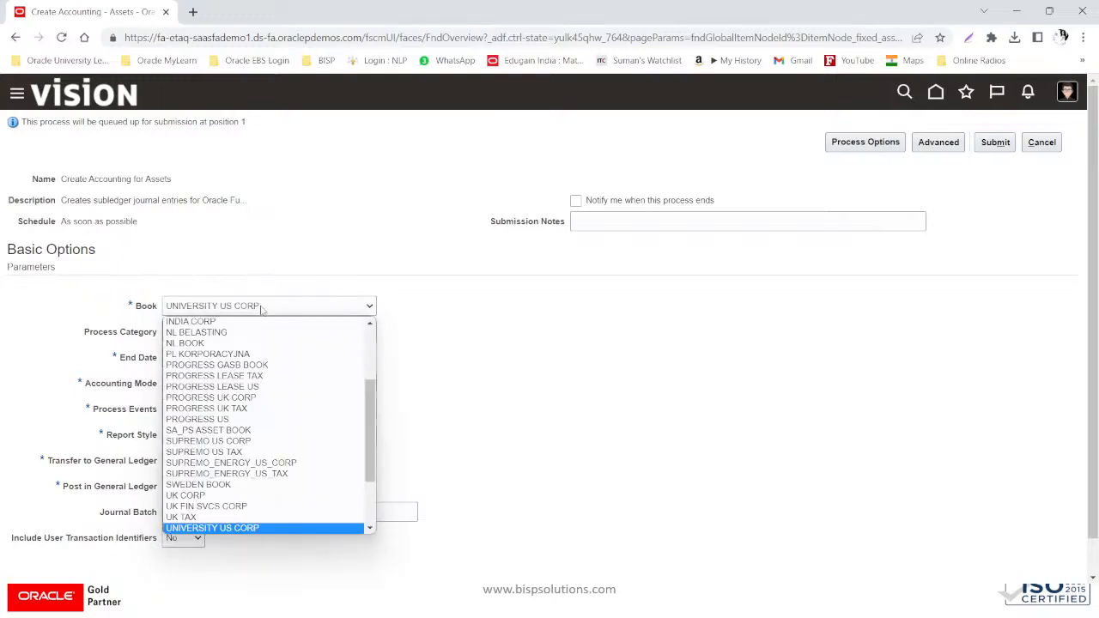
scroll(232, 421, down, 3)
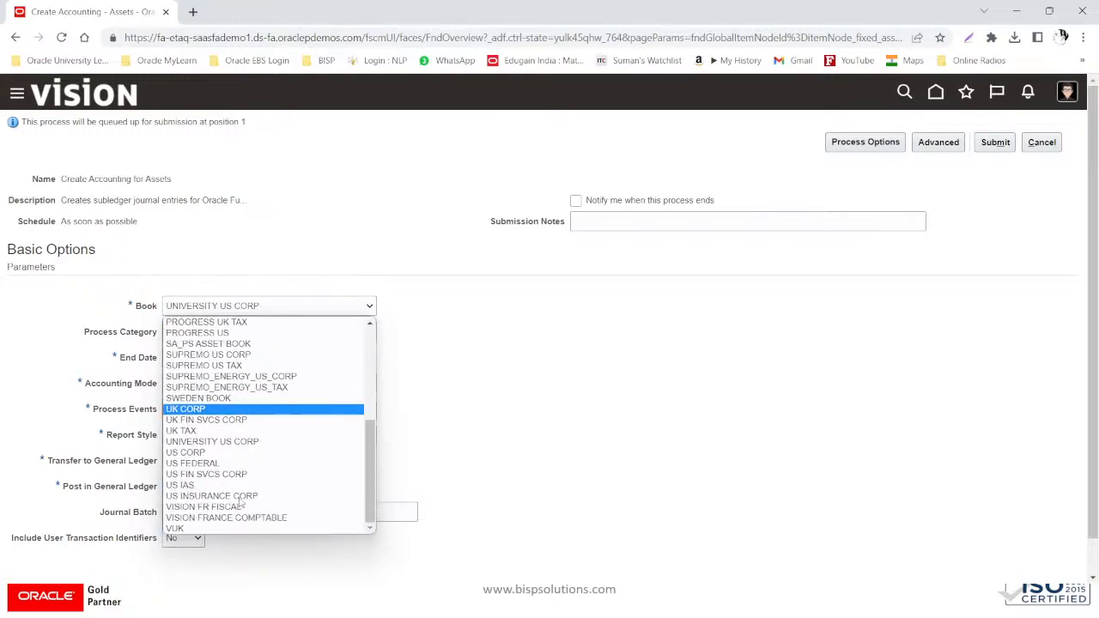
click(230, 452)
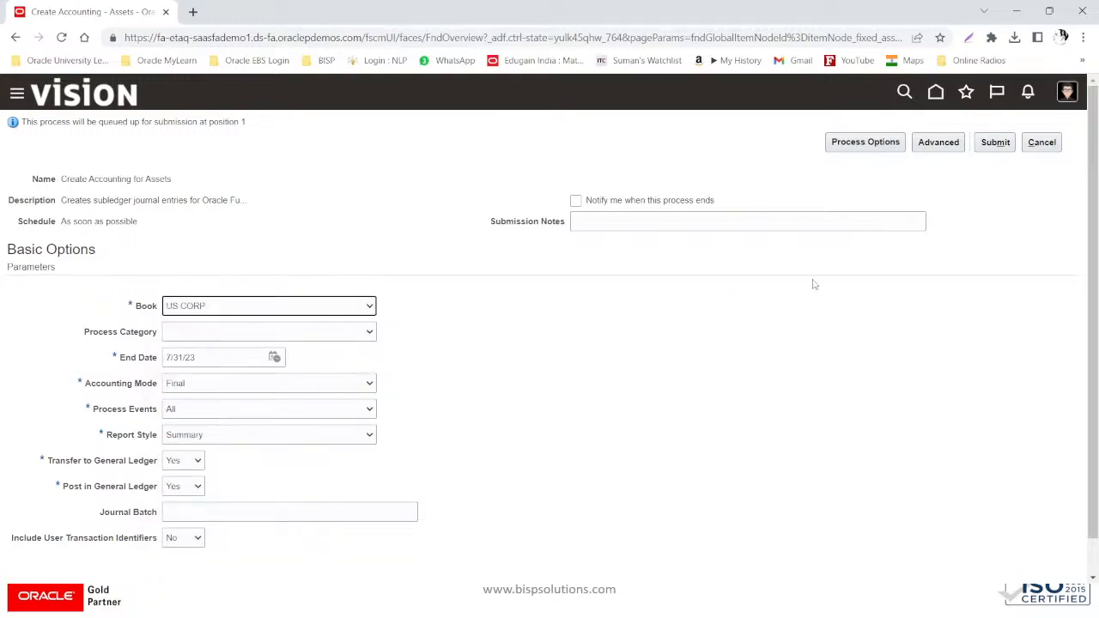
click(216, 435)
click(216, 434)
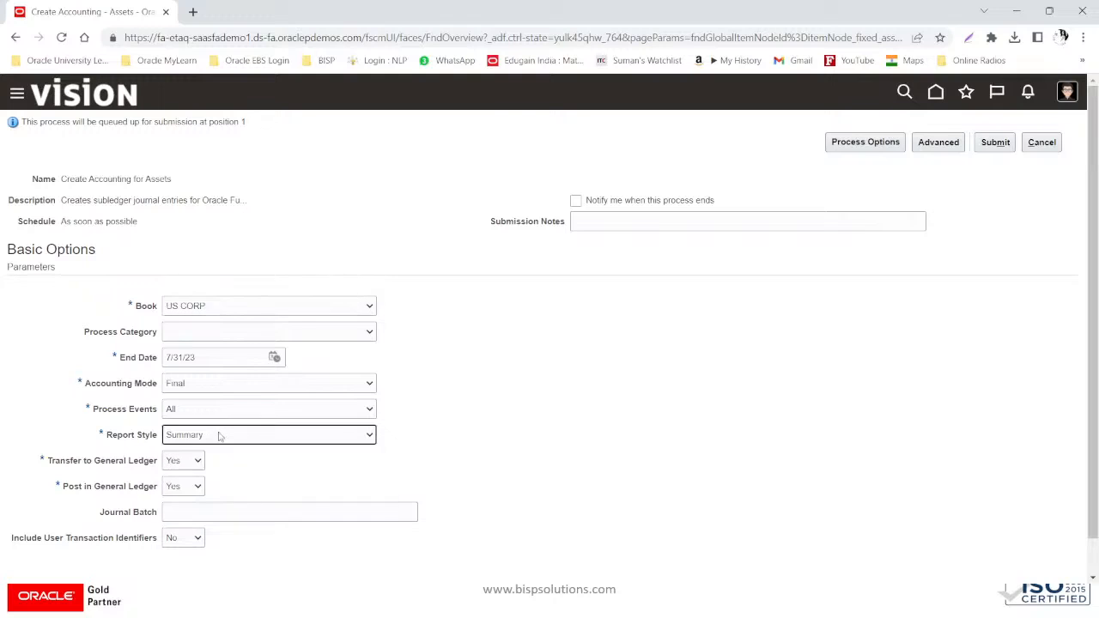
click(216, 435)
click(181, 462)
click(994, 144)
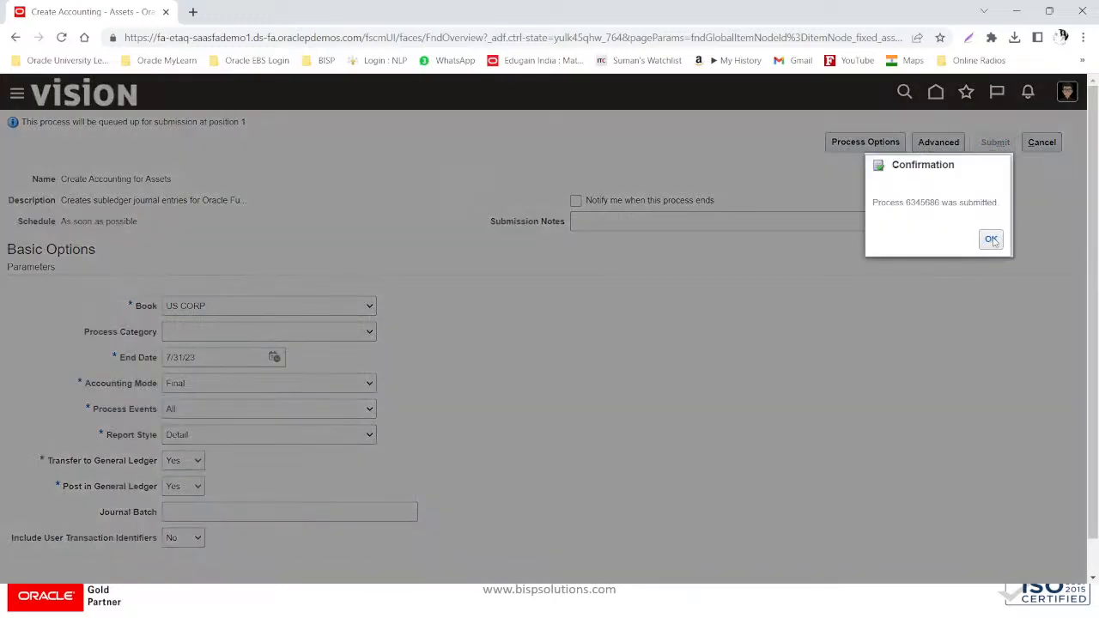
click(992, 240)
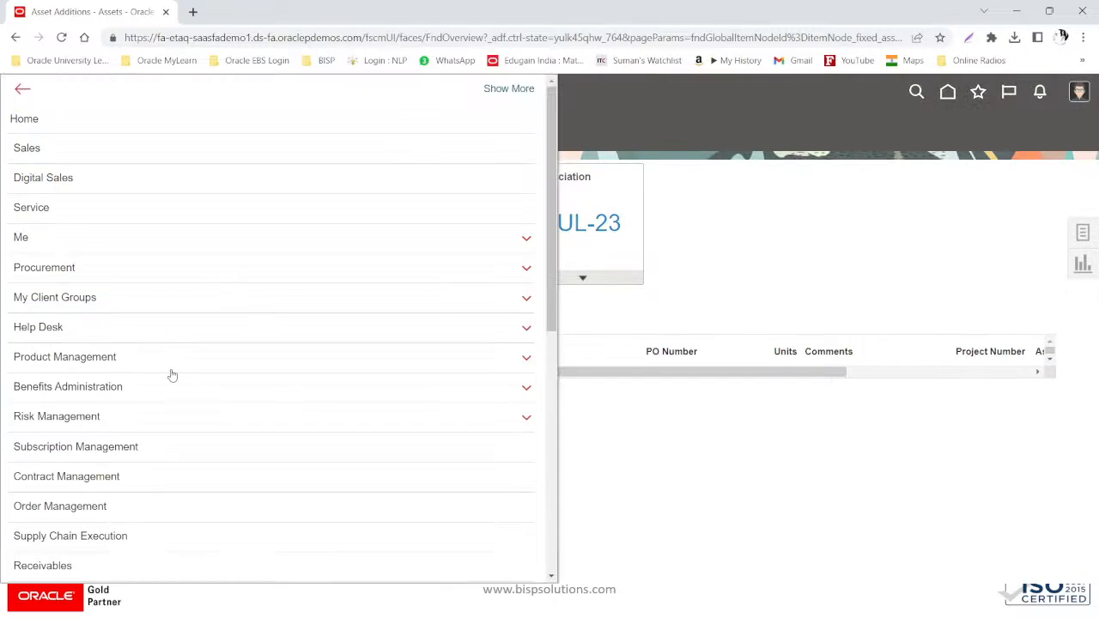
- Open Scheduled Processes from the navigator's Tools group
scroll(172, 376, down, 3)
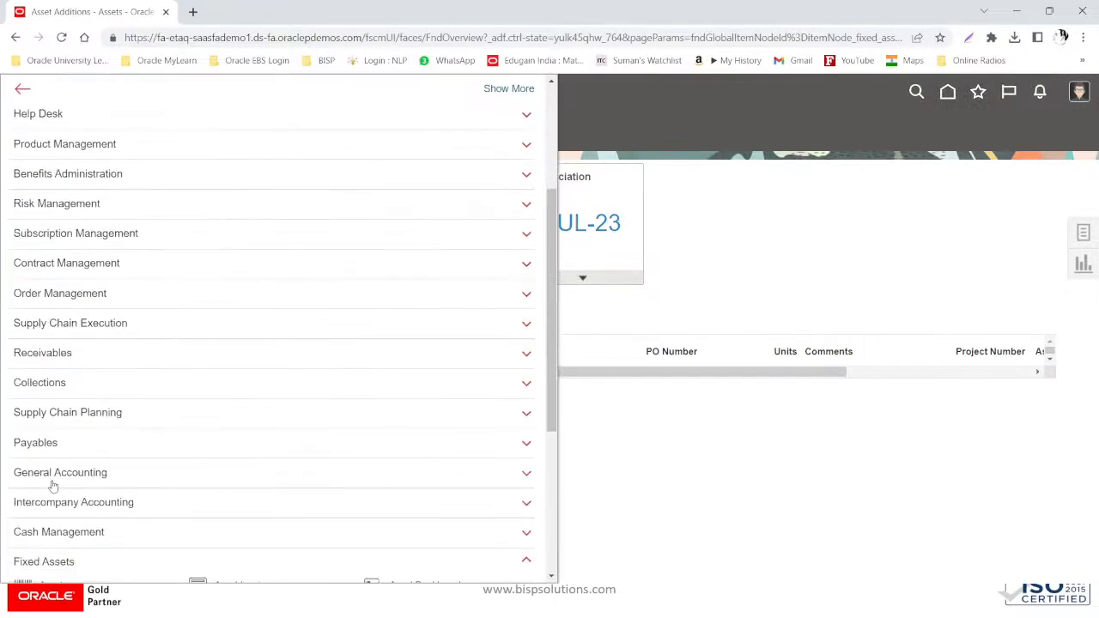
scroll(86, 488, down, 1)
click(105, 485)
scroll(90, 507, down, 2)
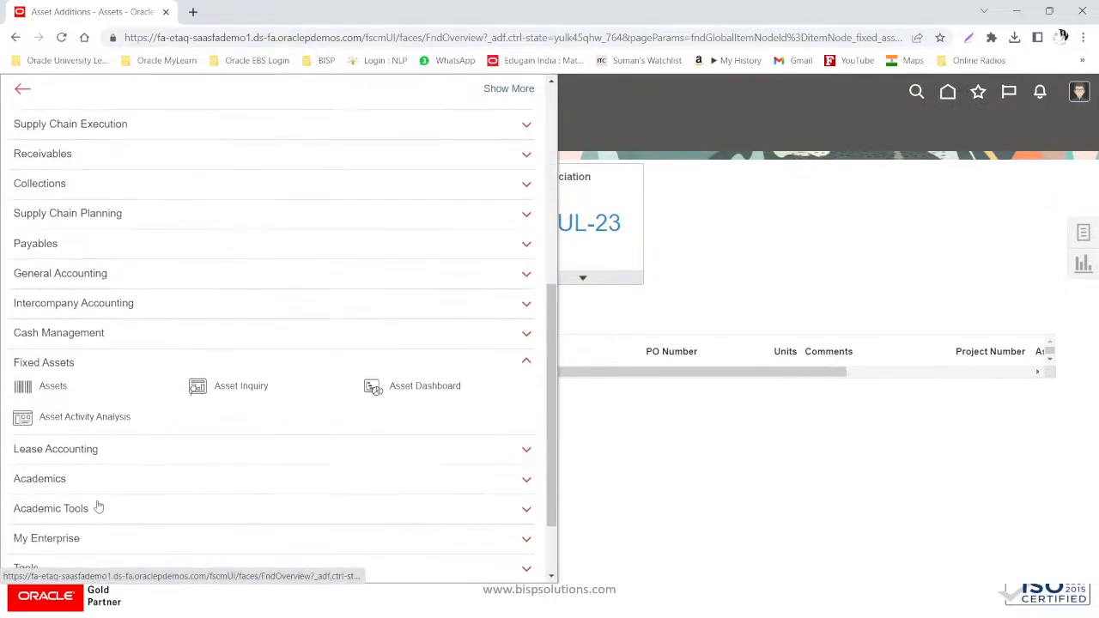
click(528, 348)
scroll(69, 483, down, 1)
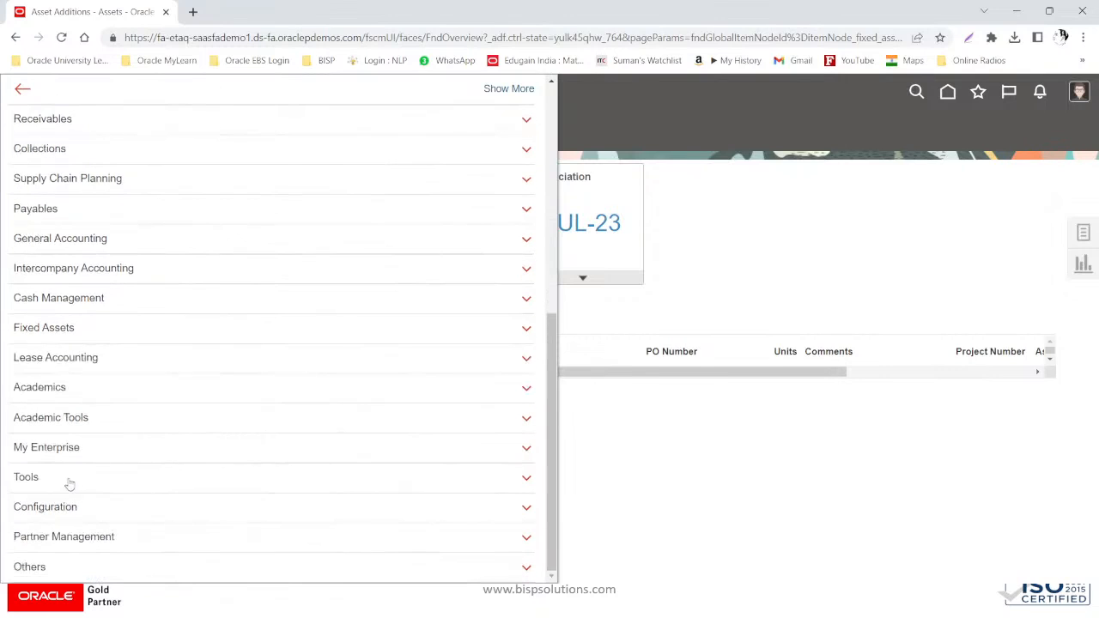
click(62, 486)
scroll(62, 485, down, 3)
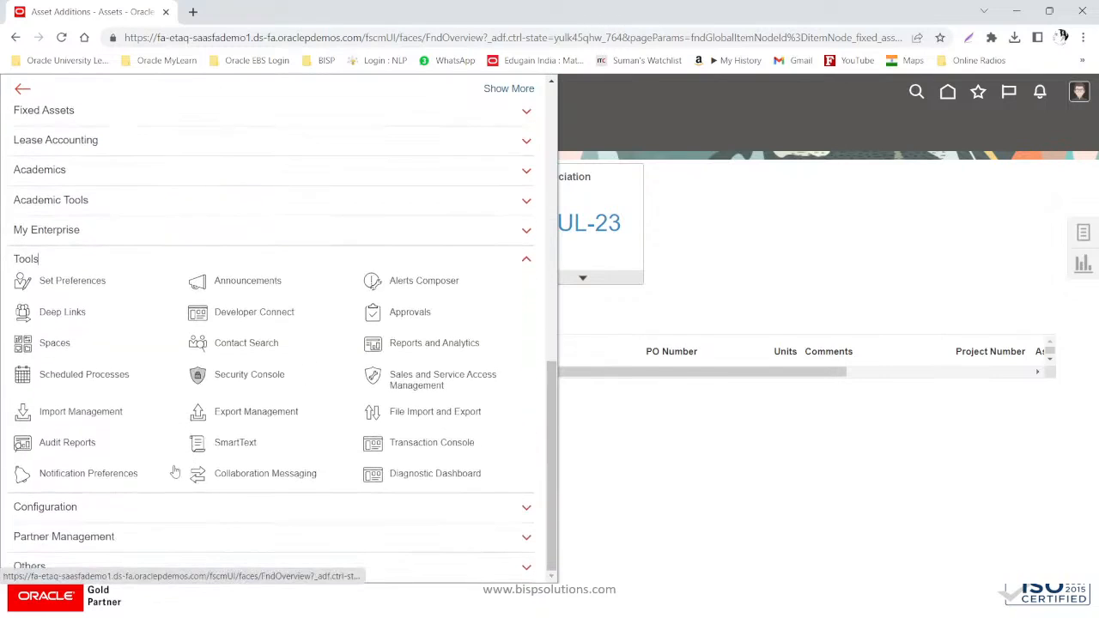
click(82, 376)
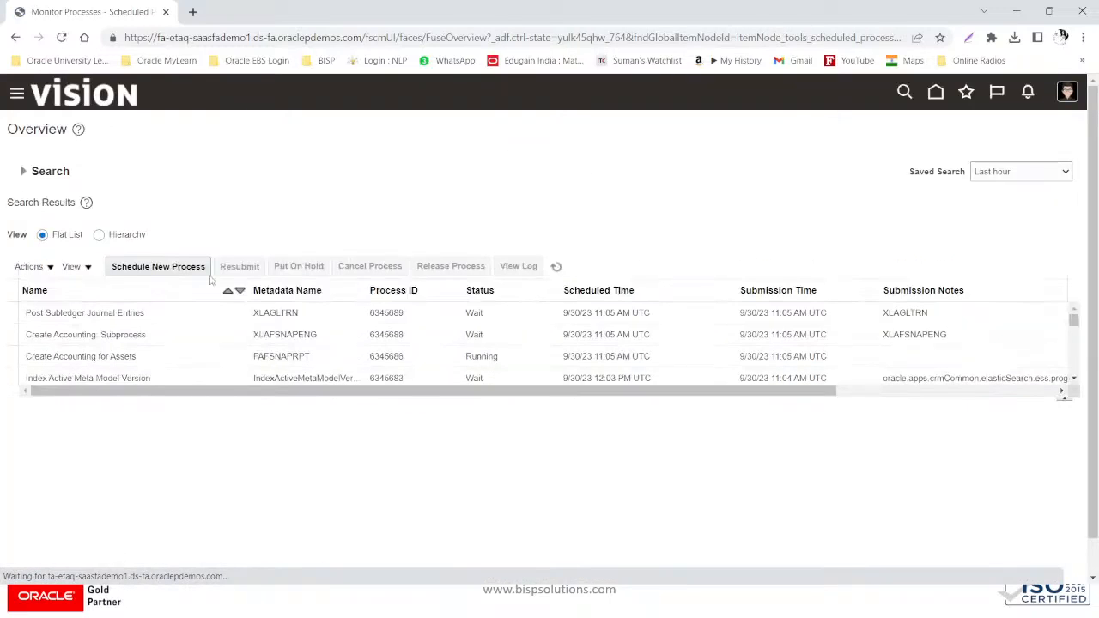
- Refresh the process list until the Create Accounting processes finish
click(560, 270)
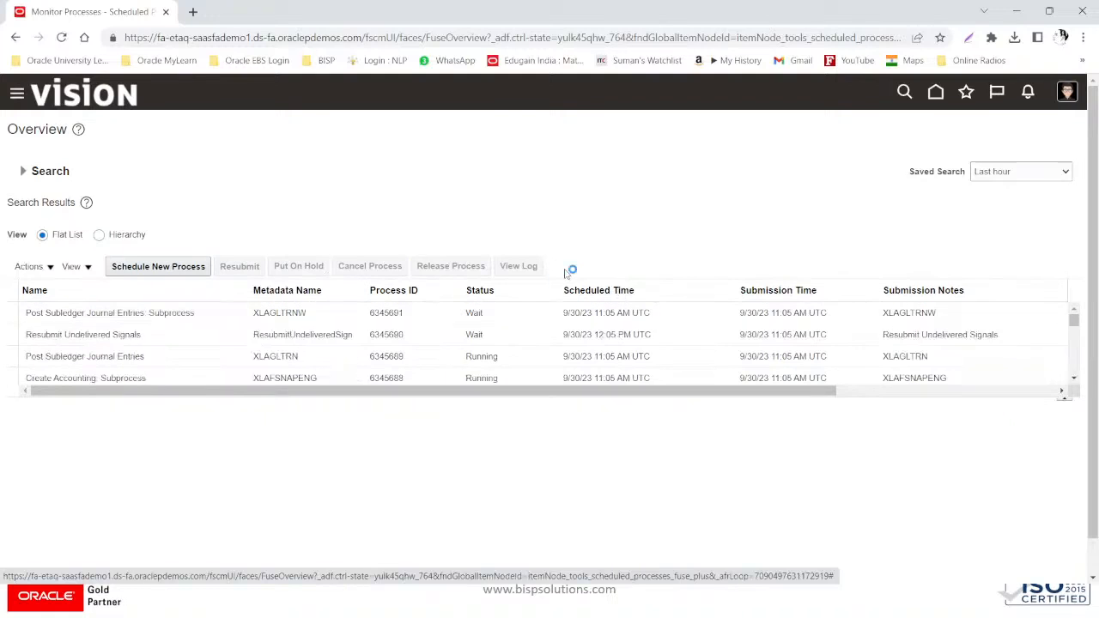
click(560, 271)
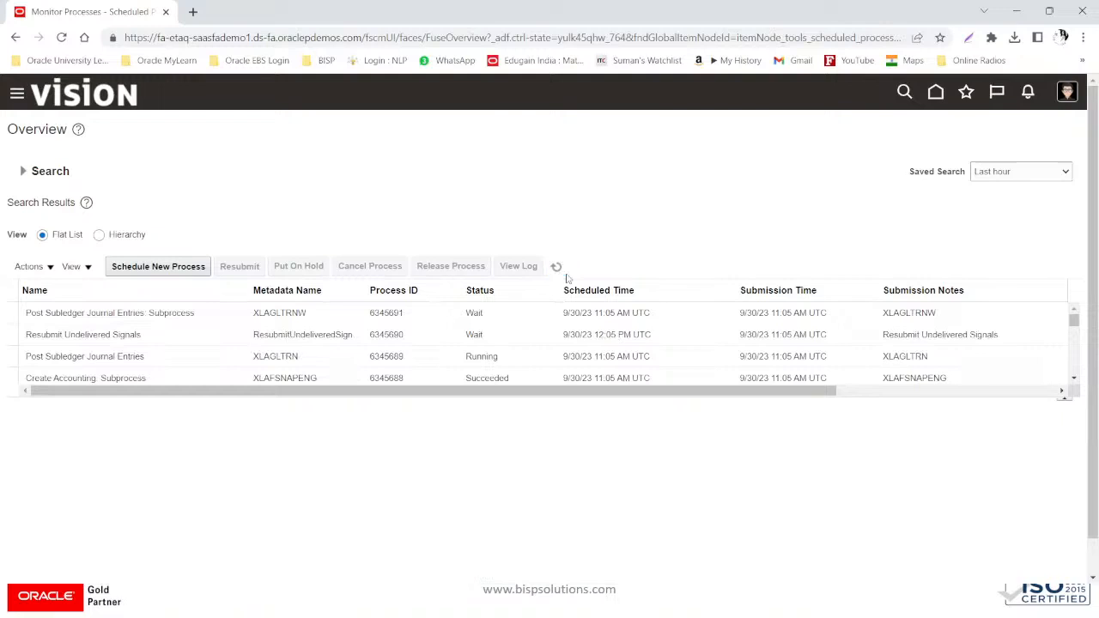
click(559, 271)
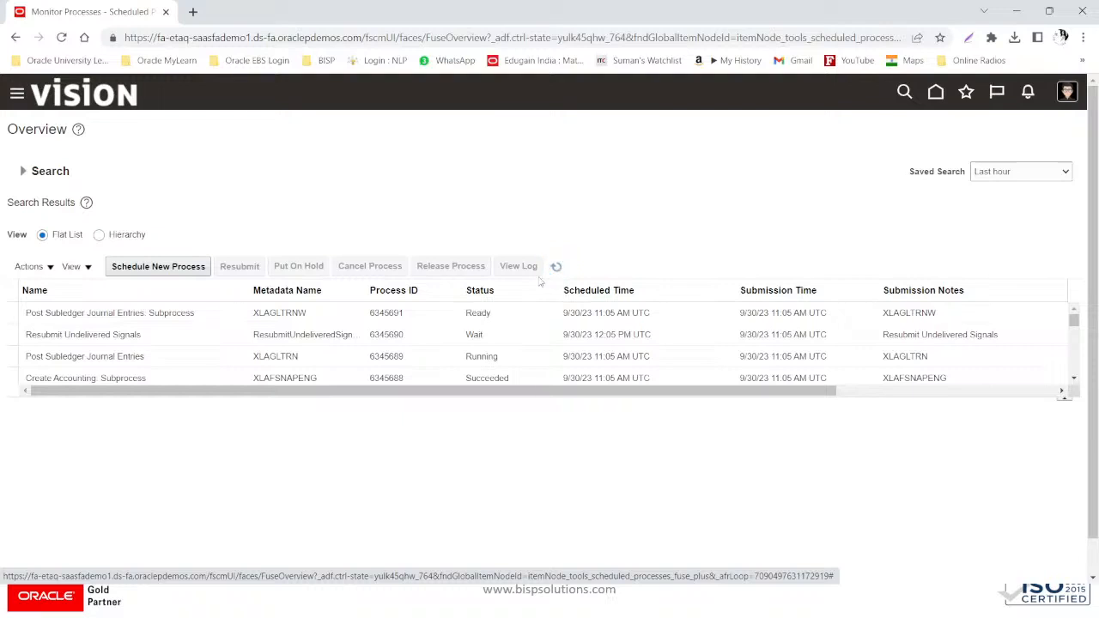
click(552, 271)
click(556, 269)
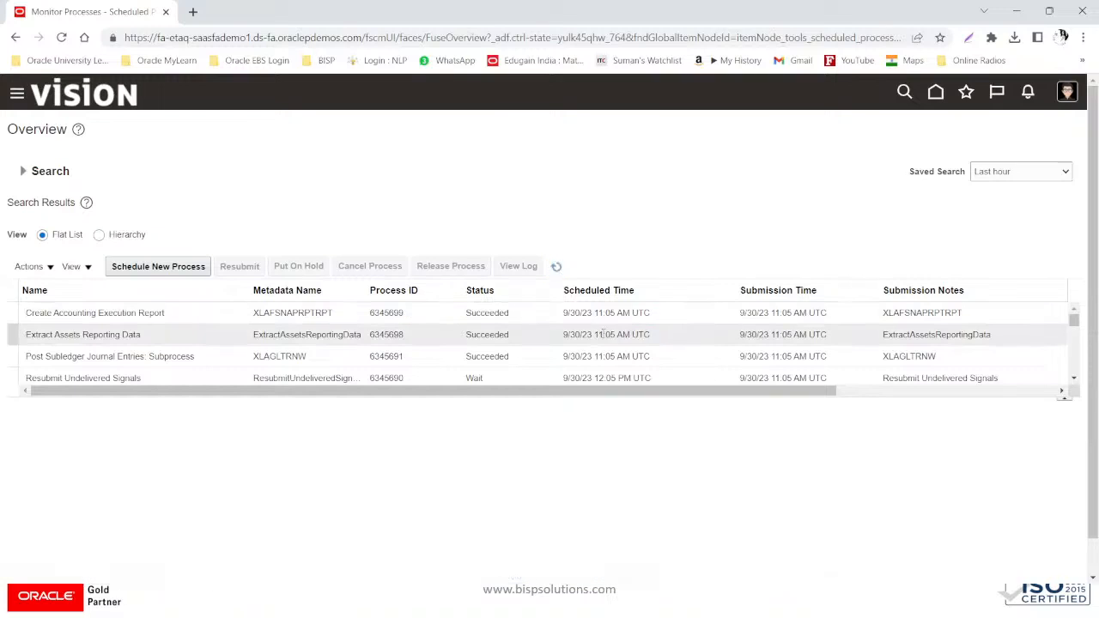
- Show the Create Accounting Execution Report details and open its output
scroll(604, 334, down, 3)
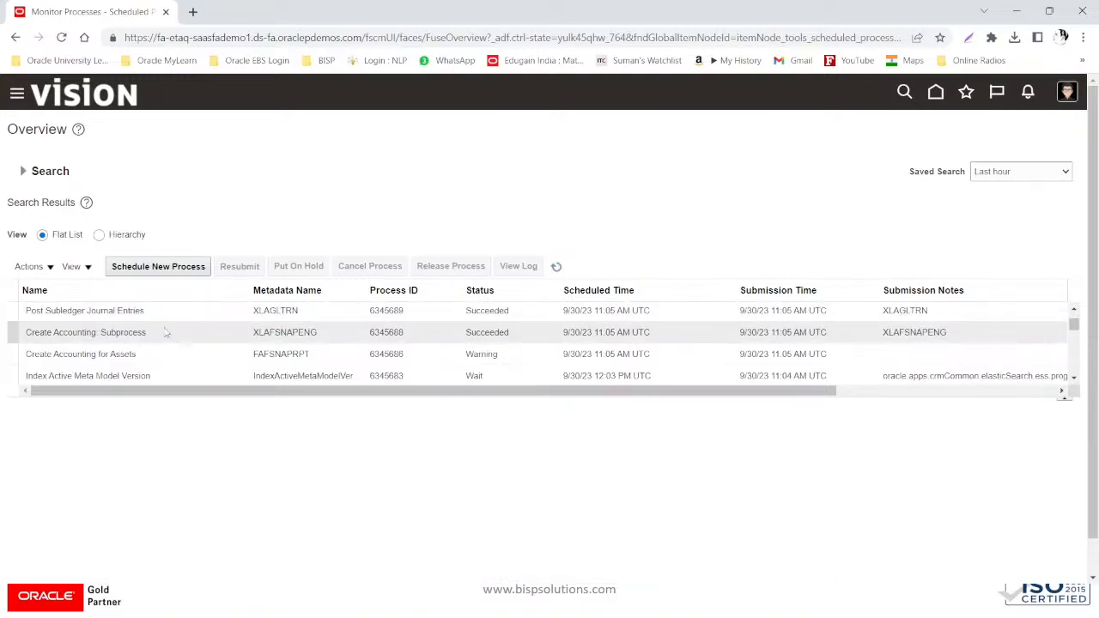
scroll(168, 333, up, 3)
click(179, 306)
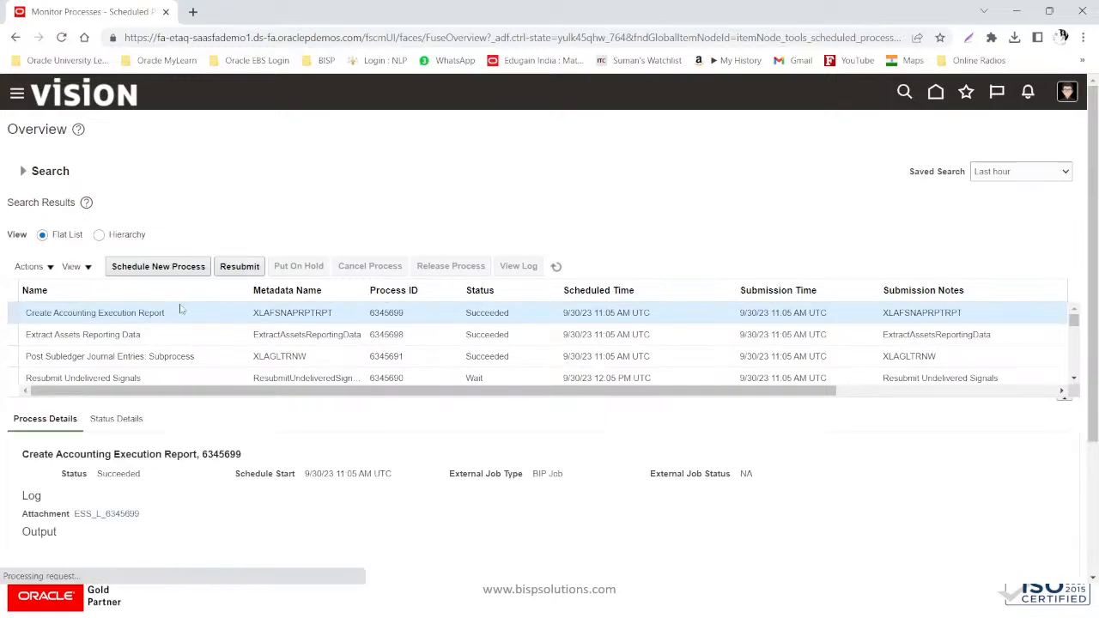
scroll(113, 434, down, 2)
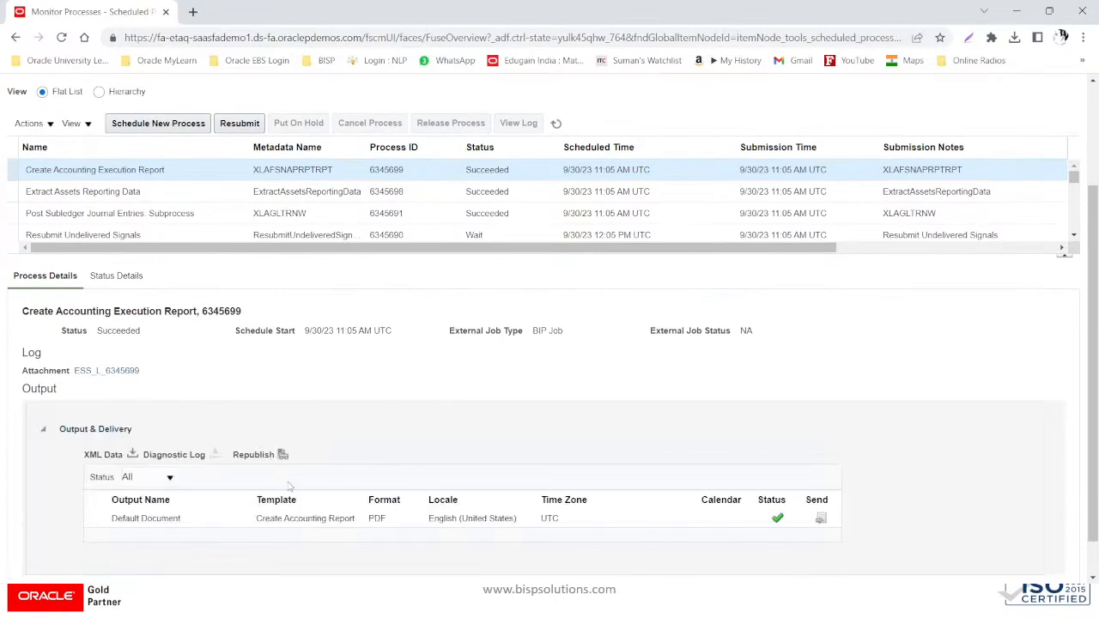
click(283, 456)
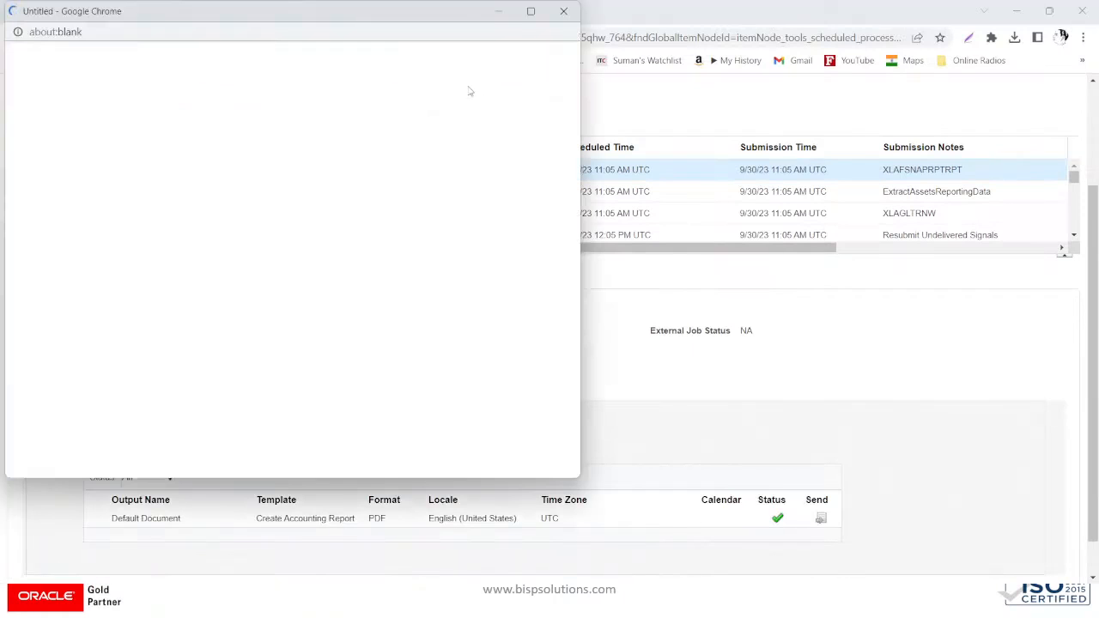
- Maximize the report window and view the report exported as HTML
click(530, 12)
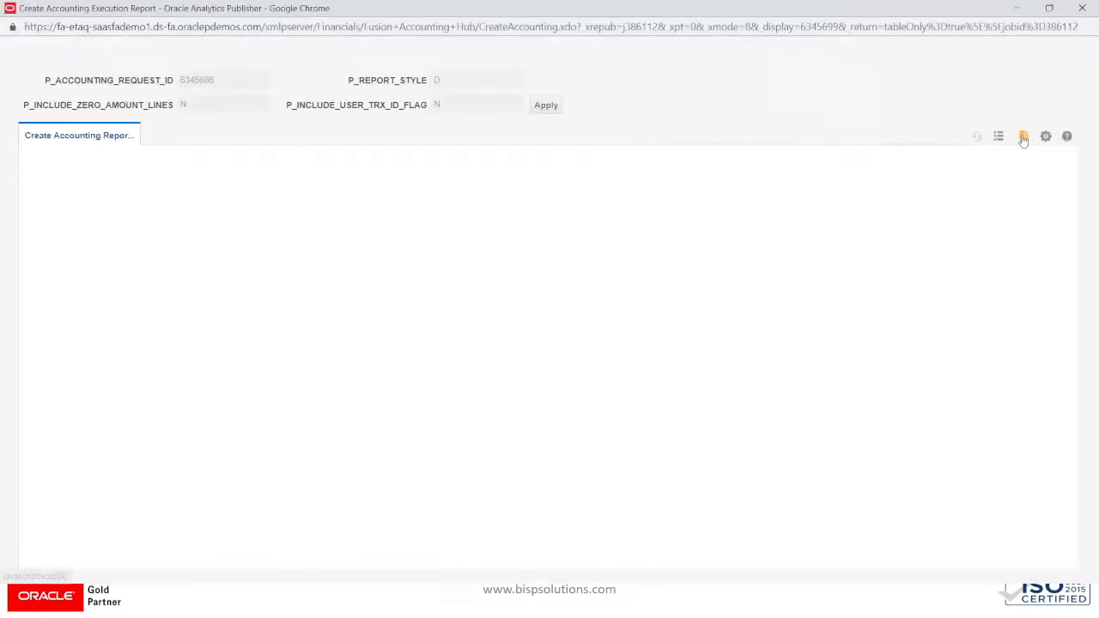
click(1043, 136)
mouse_move(987, 155)
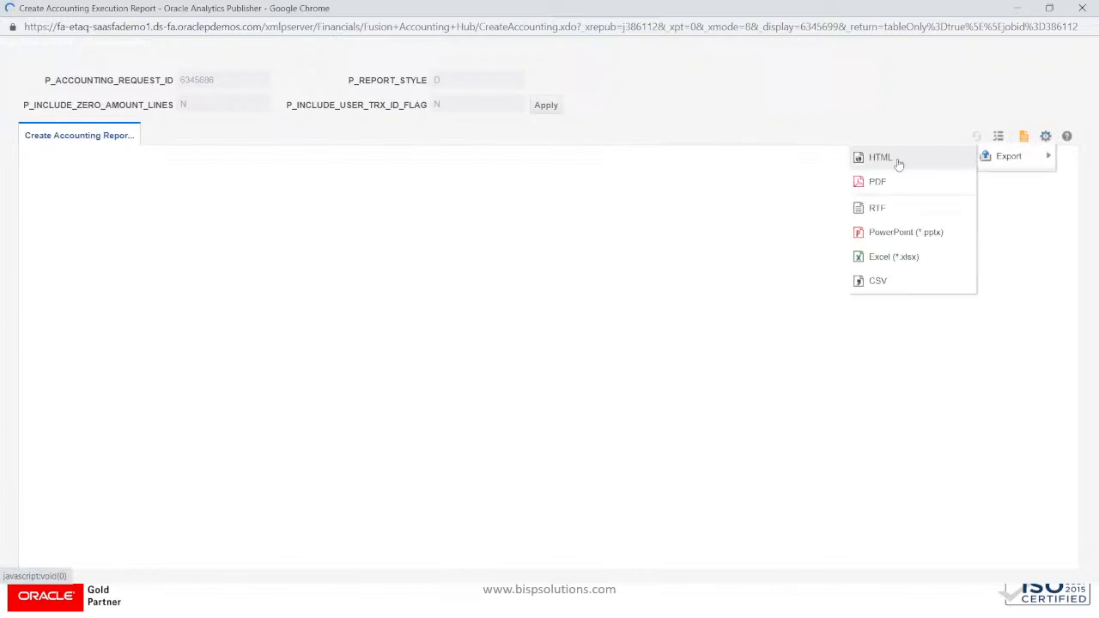
click(899, 163)
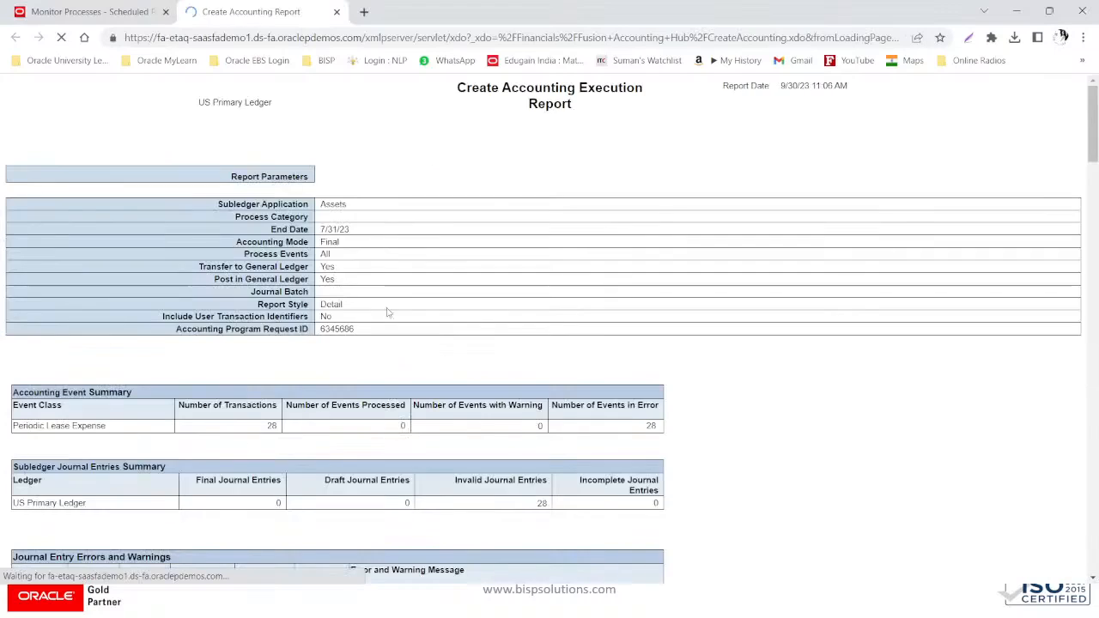
- Scroll through the report and highlight the Periodic Lease Expense error messages
scroll(446, 319, down, 5)
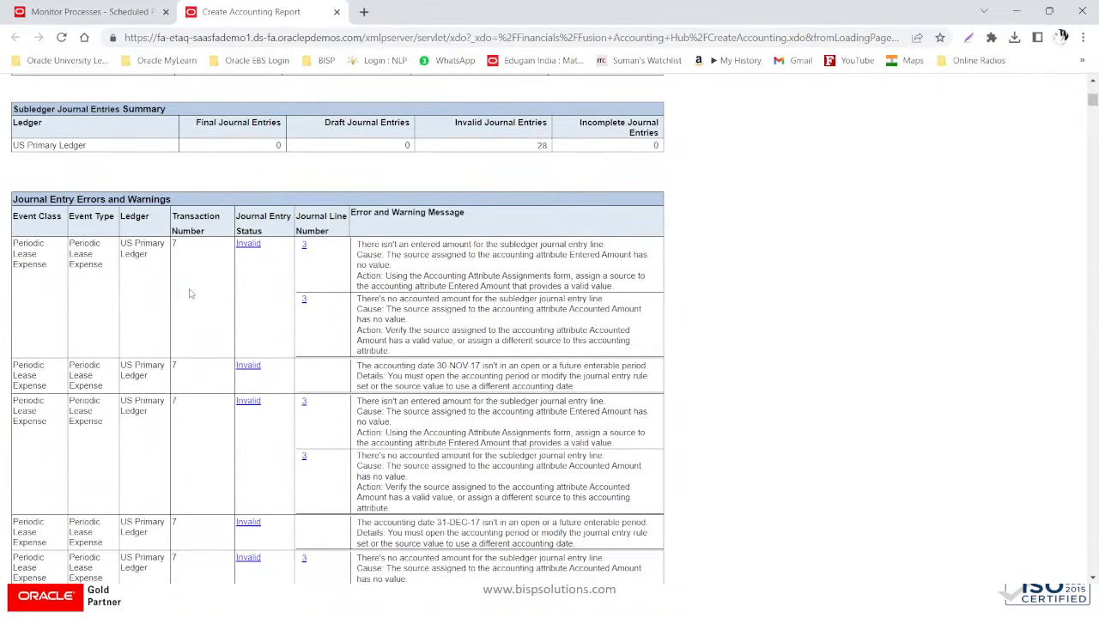
scroll(144, 304, down, 3)
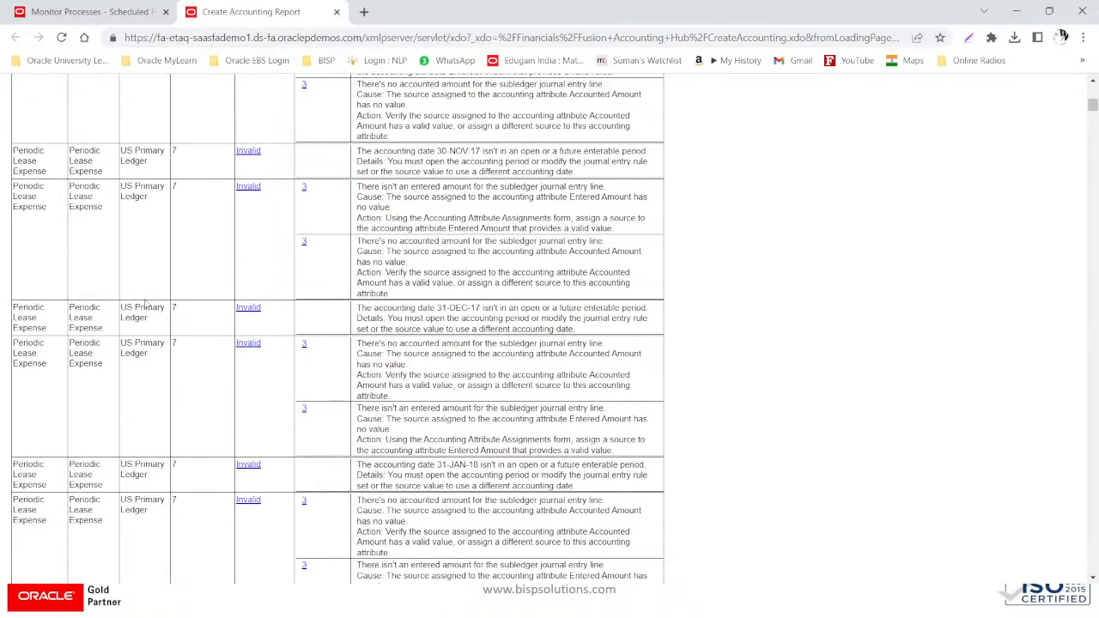
scroll(146, 304, down, 1)
scroll(147, 304, down, 14)
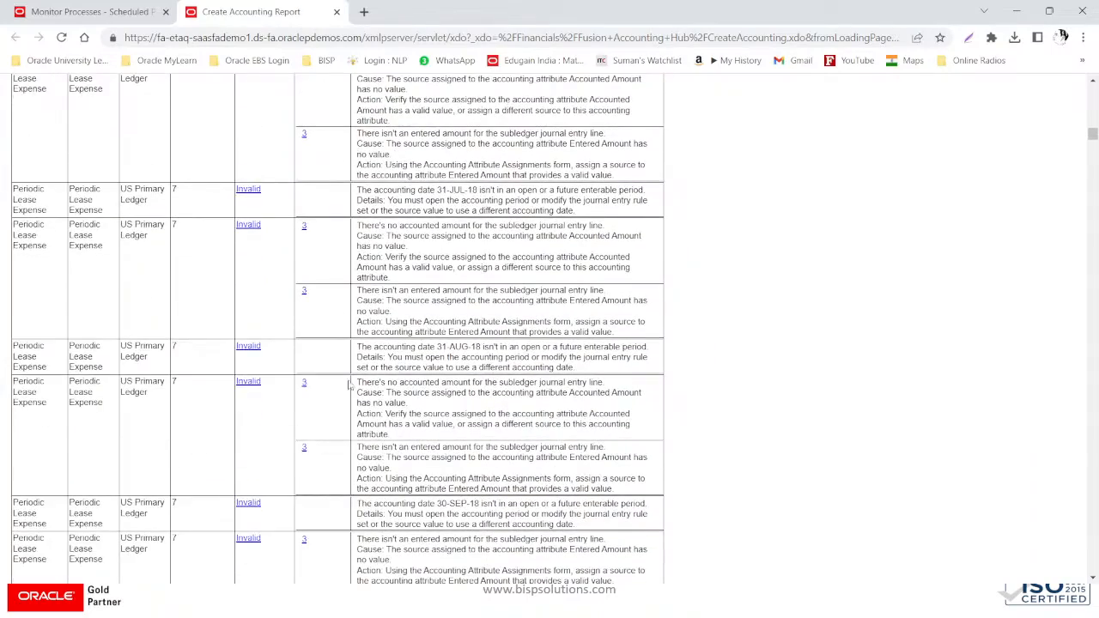
scroll(339, 393, down, 4)
scroll(339, 393, down, 10)
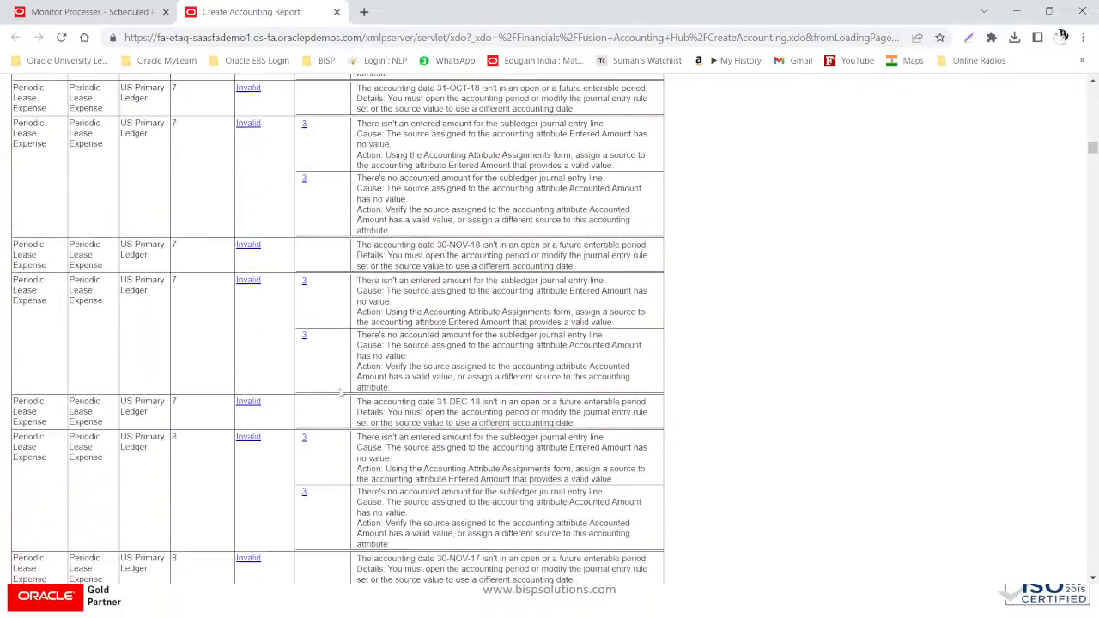
scroll(339, 390, down, 12)
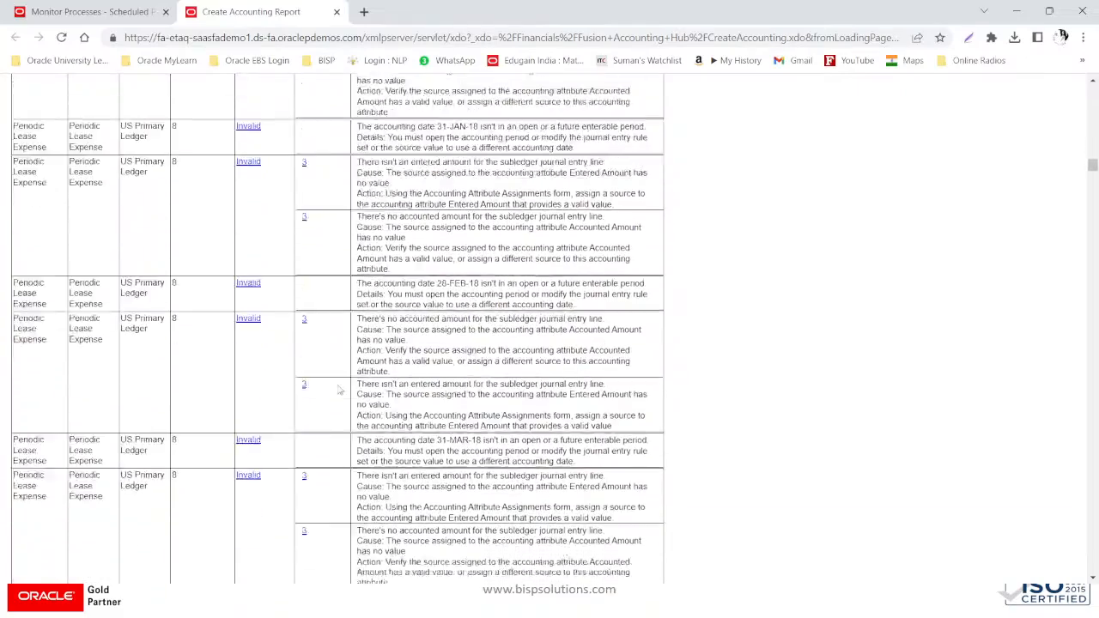
scroll(339, 388, down, 8)
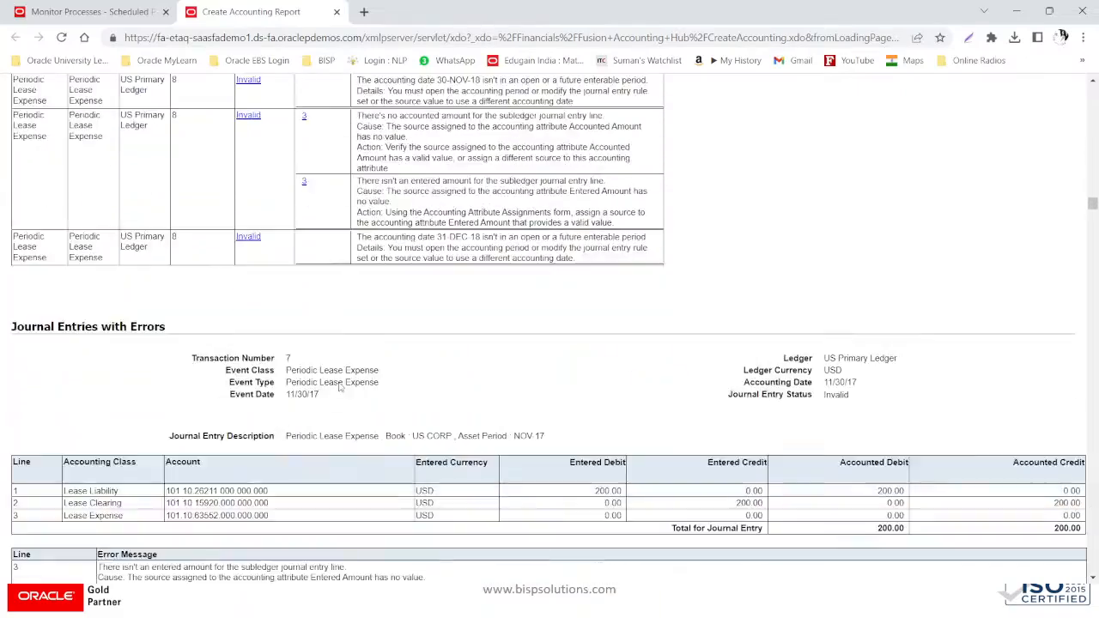
scroll(339, 387, up, 2)
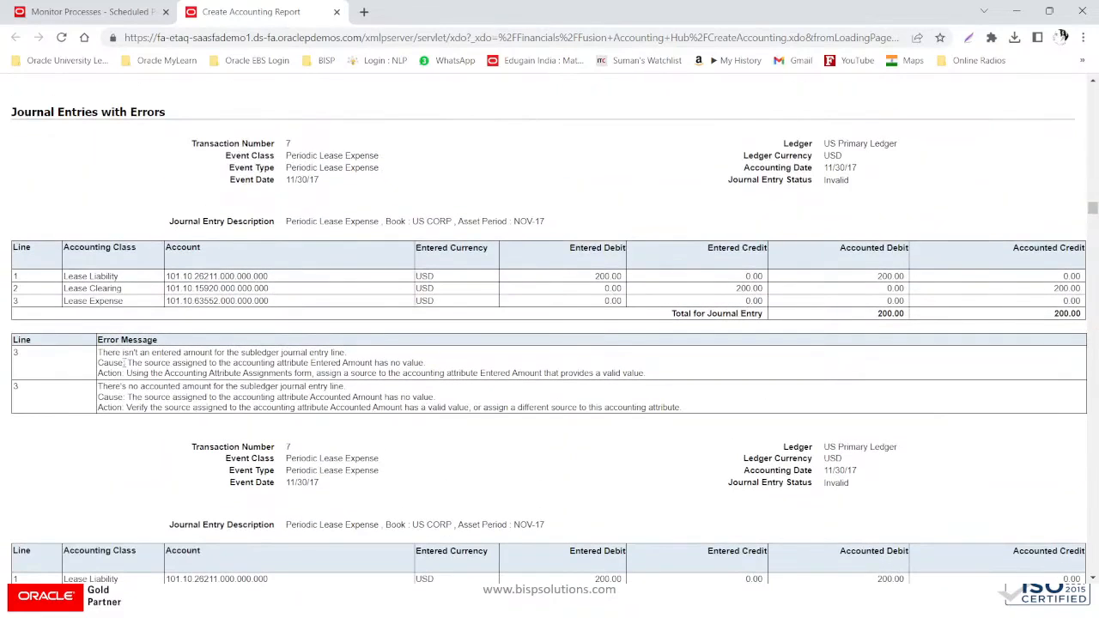
drag(98, 353, 656, 382)
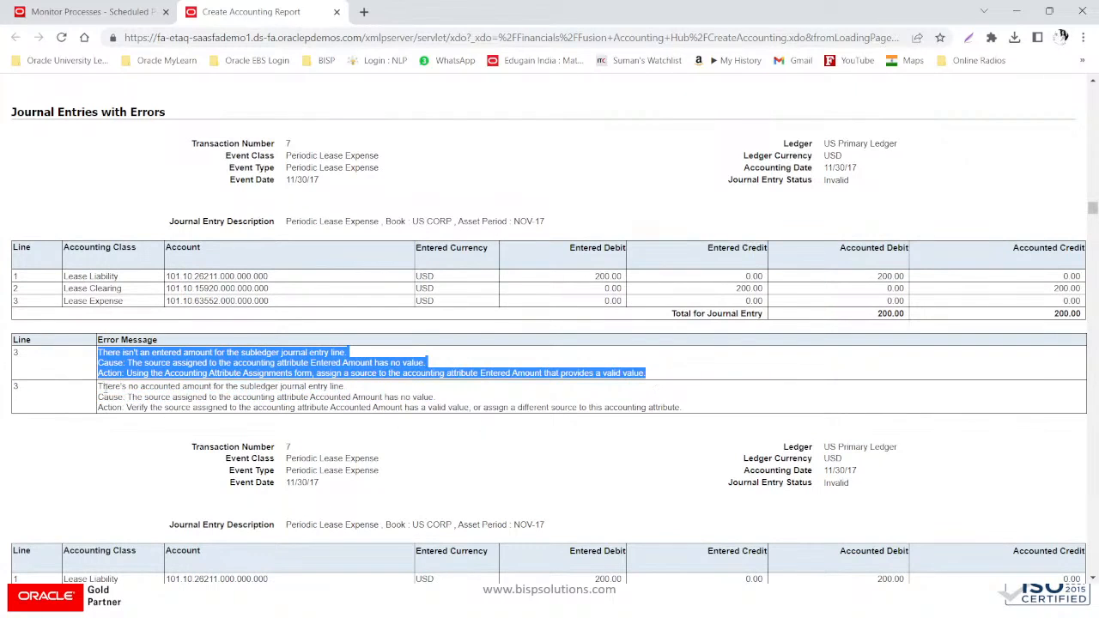
drag(101, 387, 729, 414)
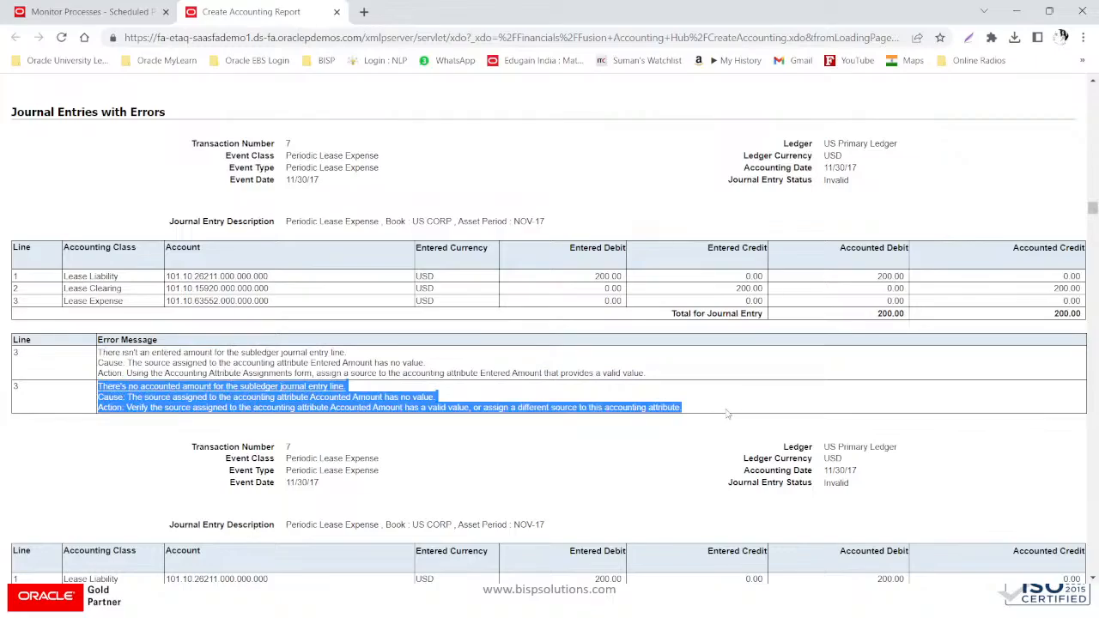
- Highlight the summaries of 28 errored events and 28 invalid journal entries, then close the report
scroll(728, 414, up, 10)
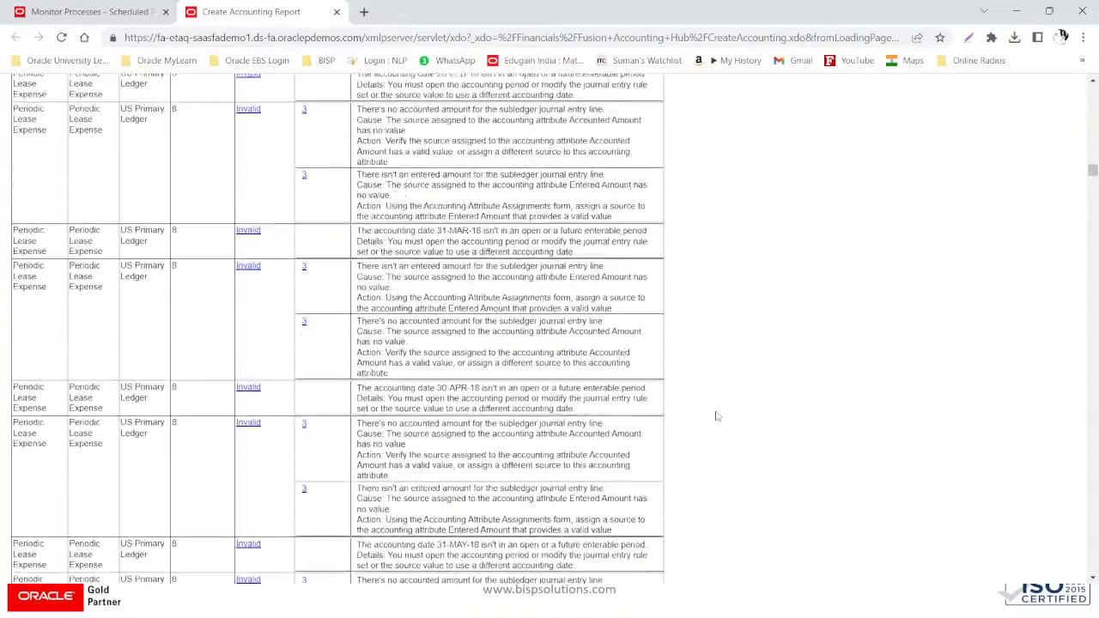
scroll(718, 417, up, 10)
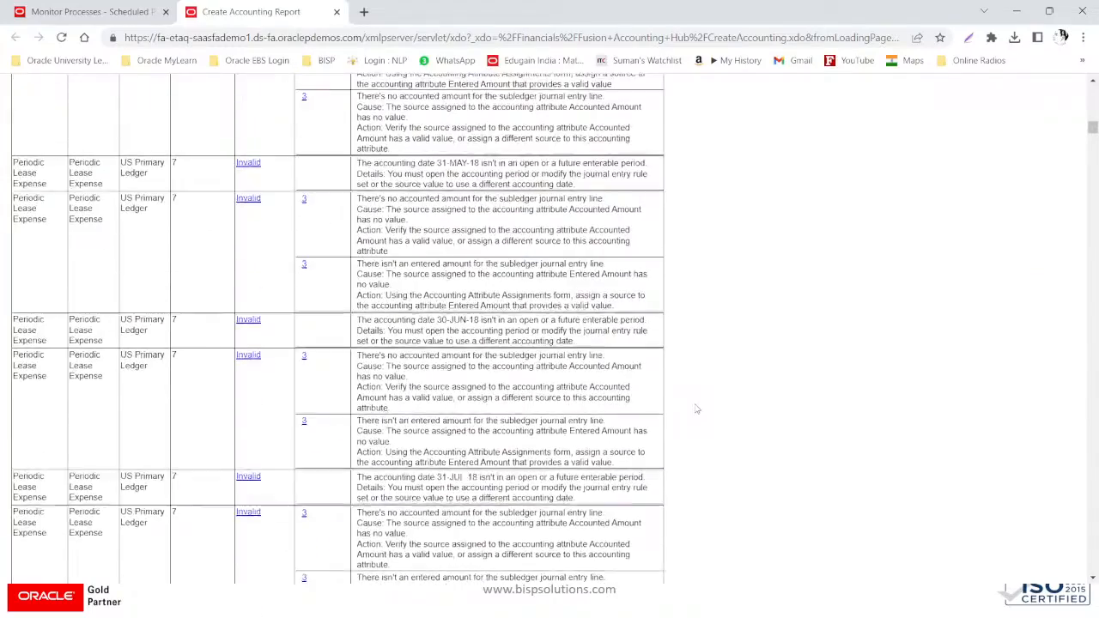
scroll(697, 410, up, 15)
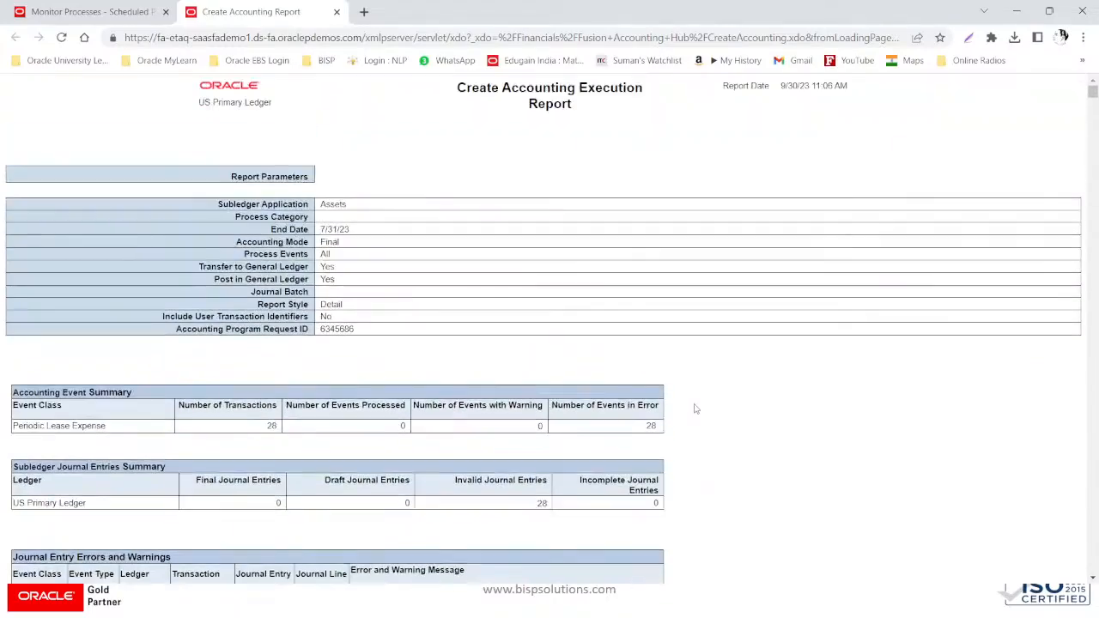
drag(115, 424, 3, 423)
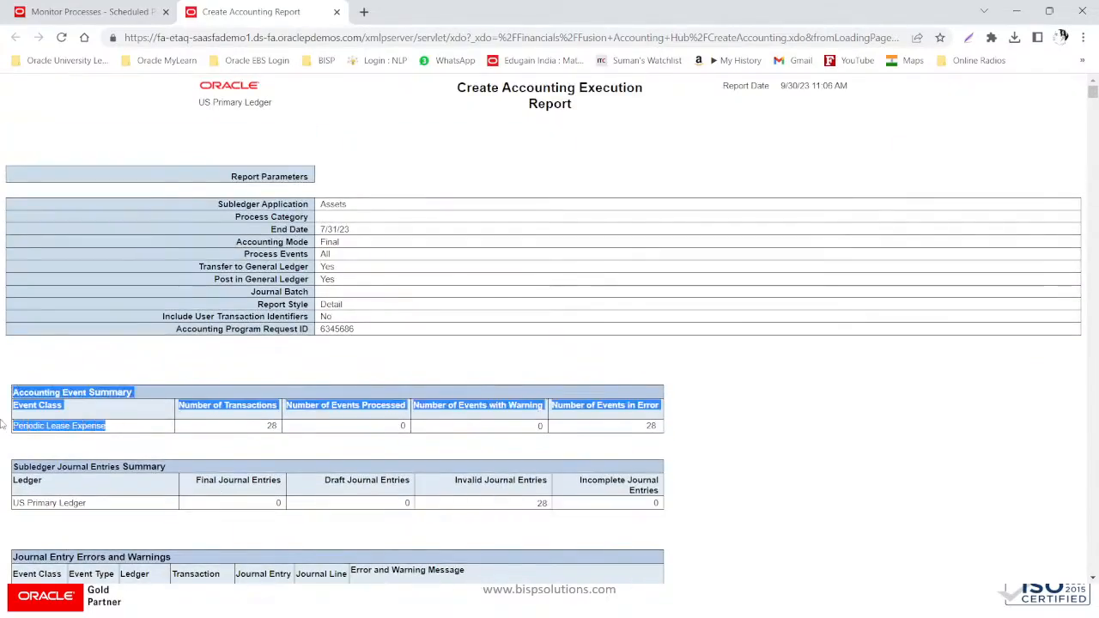
click(115, 425)
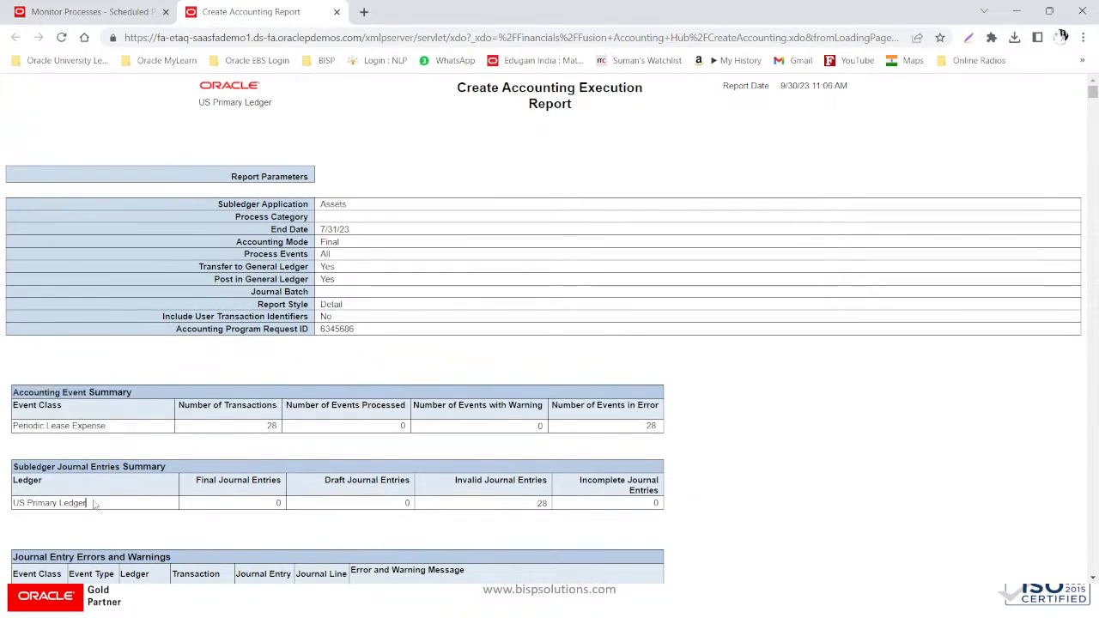
drag(94, 506, 252, 449)
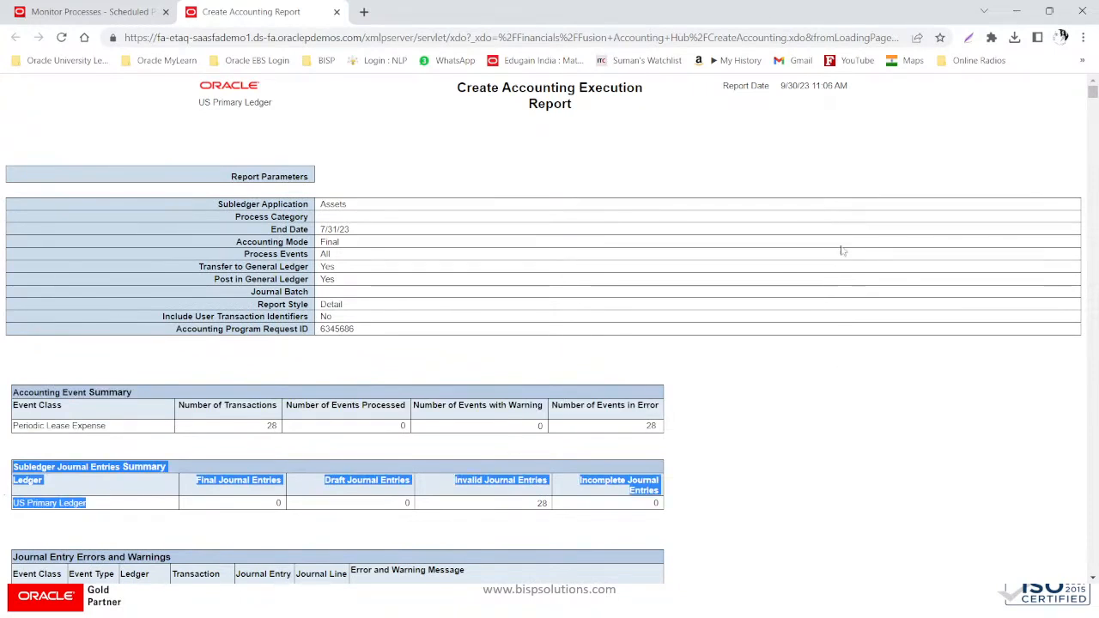
click(337, 12)
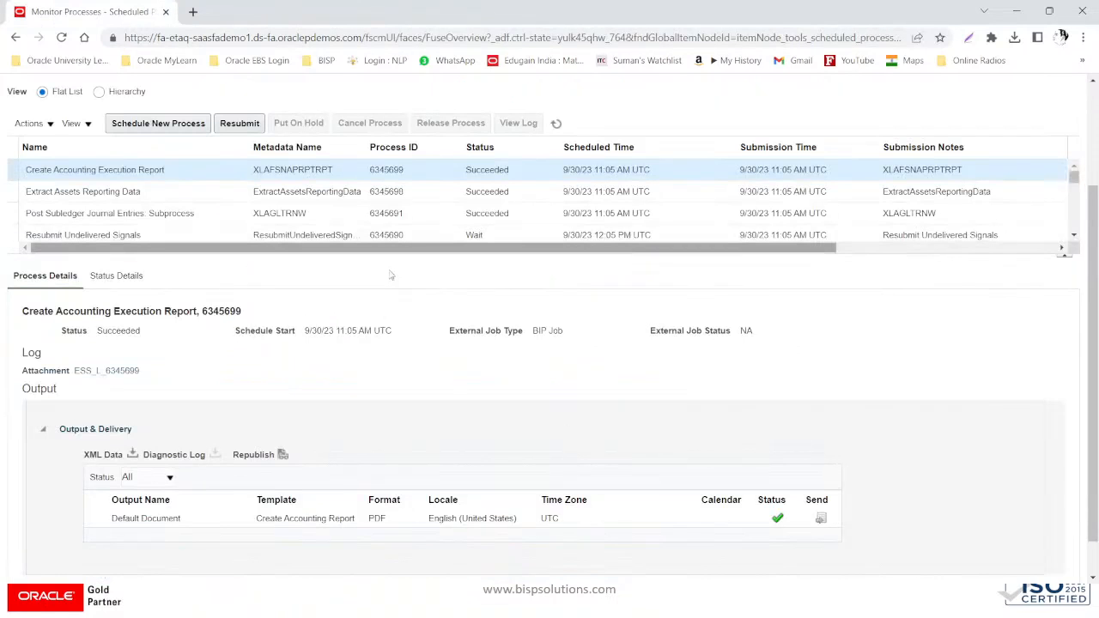
- Go to the Fixed Assets Assets work area from the navigator
scroll(433, 305, up, 3)
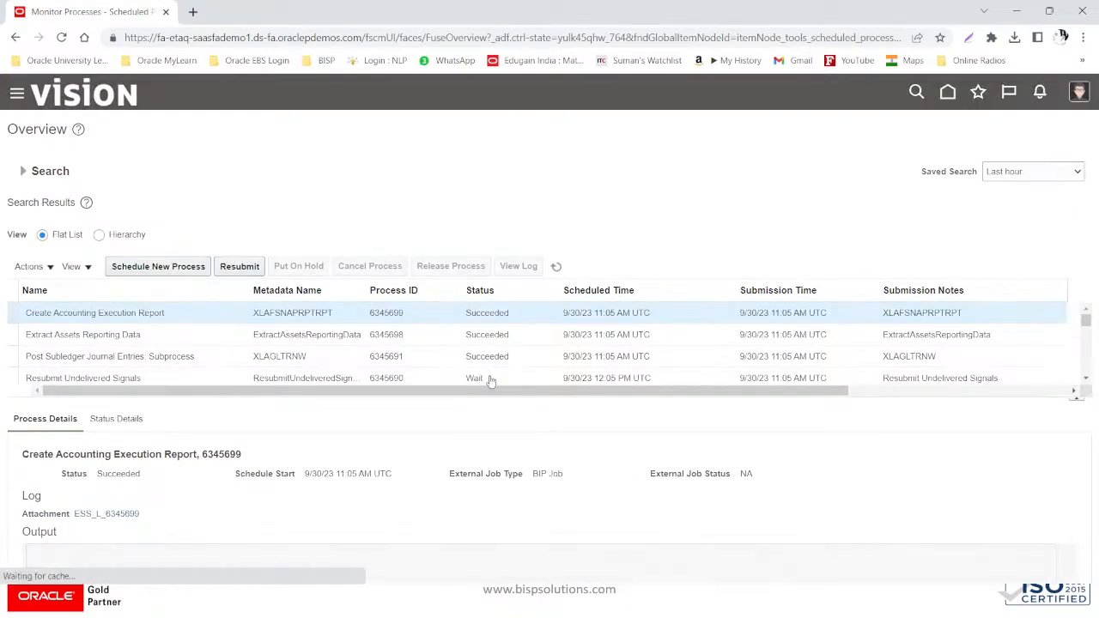
scroll(338, 466, down, 3)
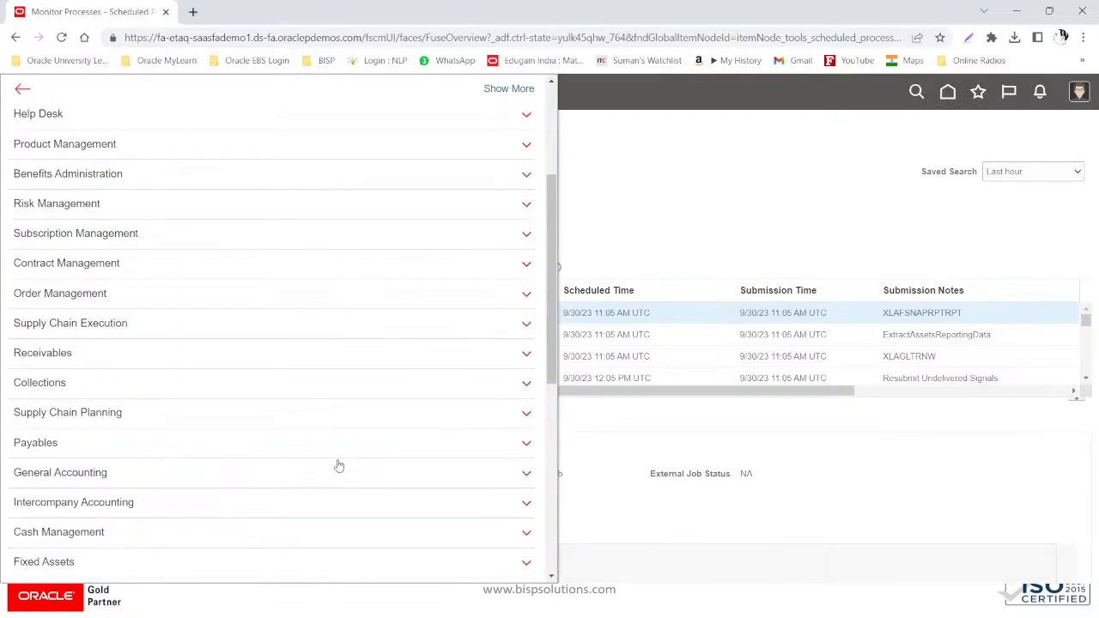
click(47, 496)
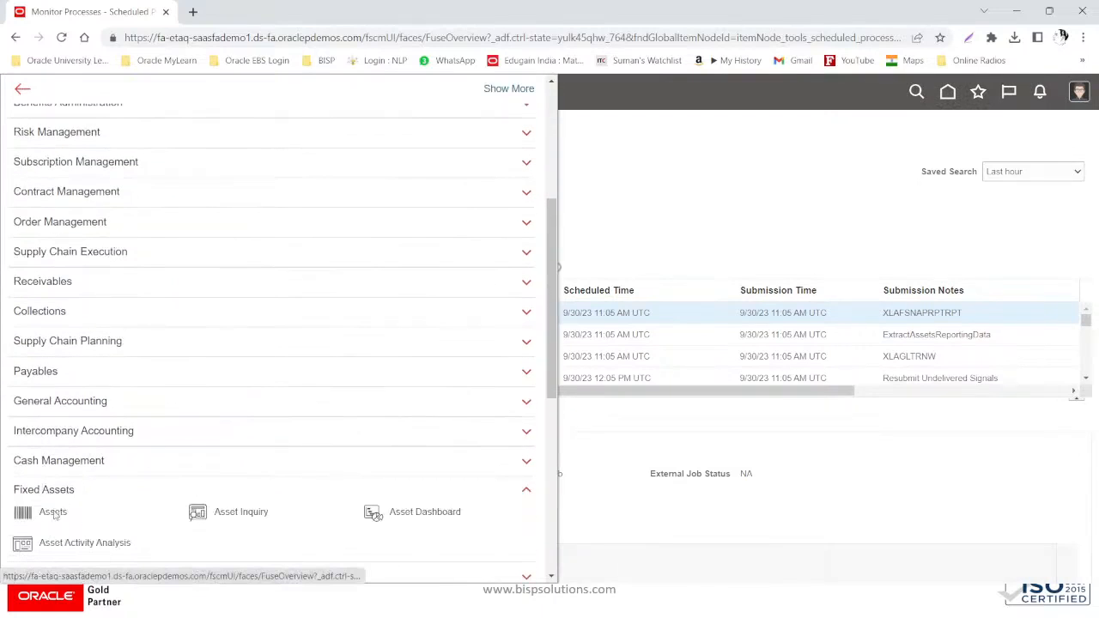
click(52, 512)
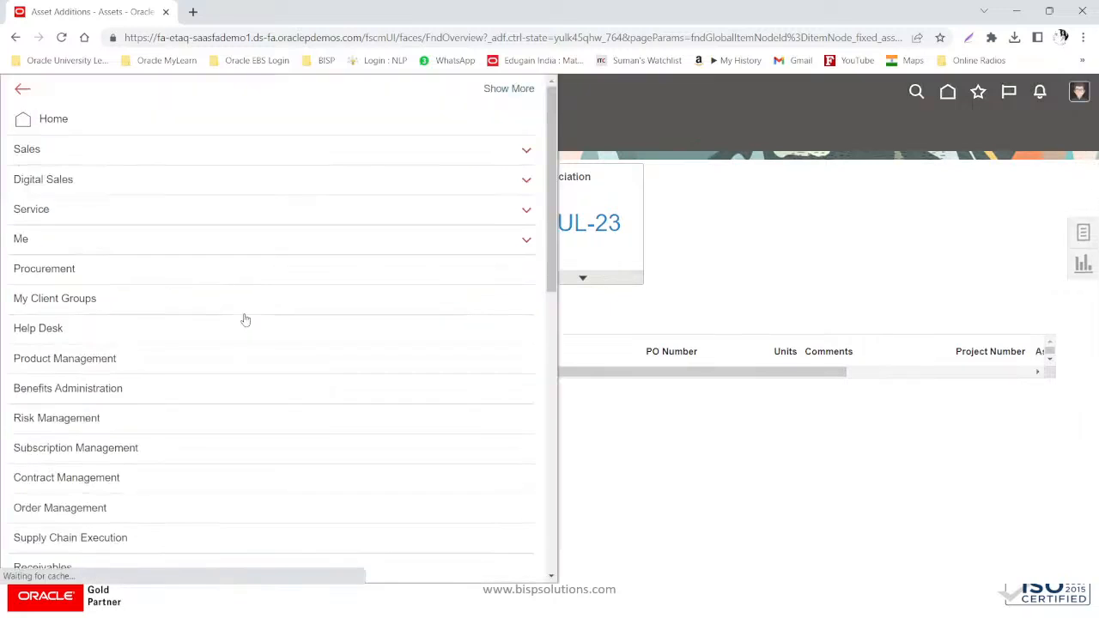
- Open the General Accounting Journals work area
scroll(232, 403, down, 2)
scroll(232, 403, down, 2)
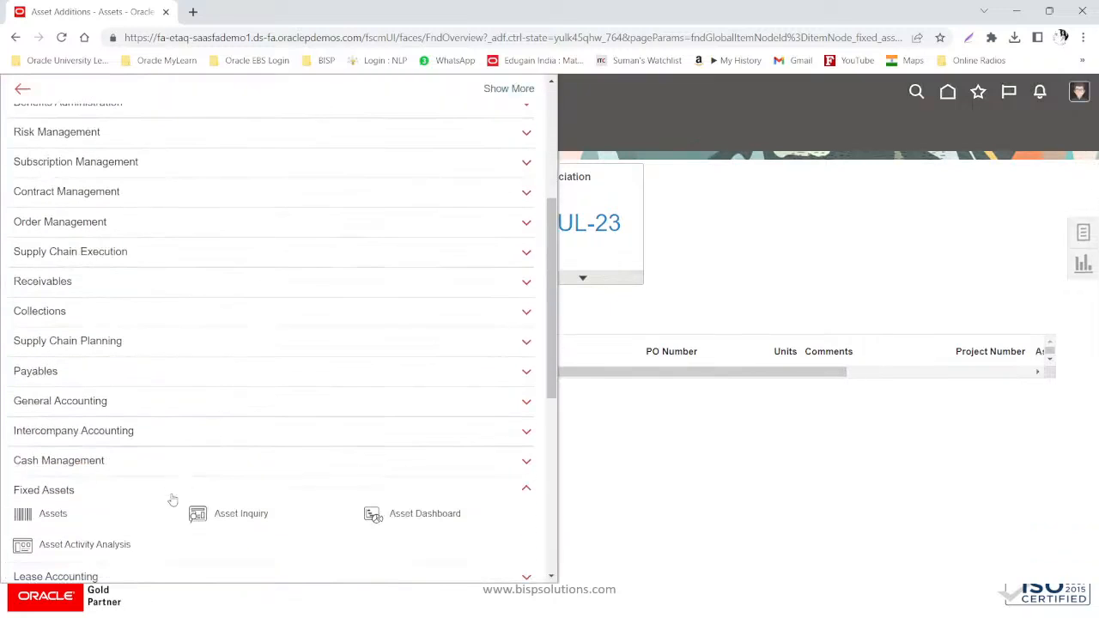
click(117, 404)
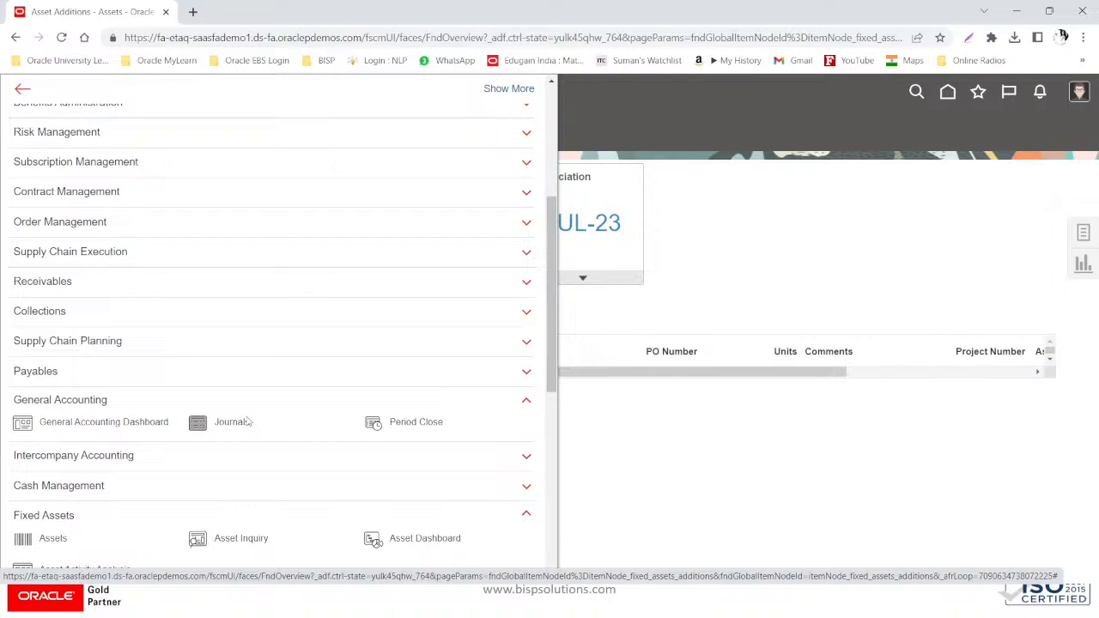
click(246, 421)
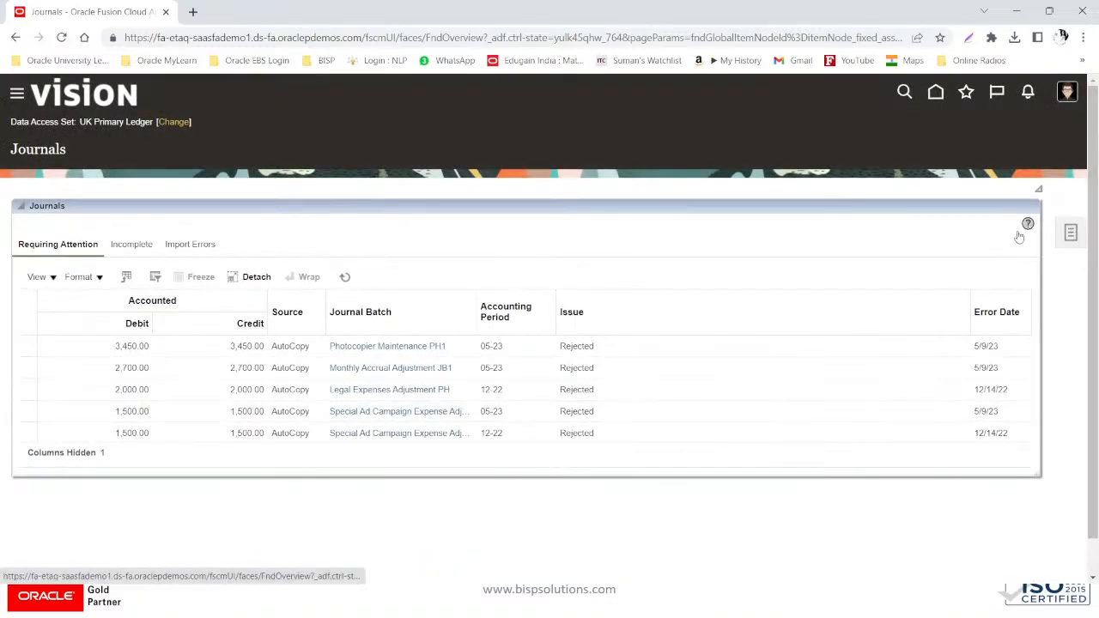
- Change the data access set to US Ledger Set
click(181, 123)
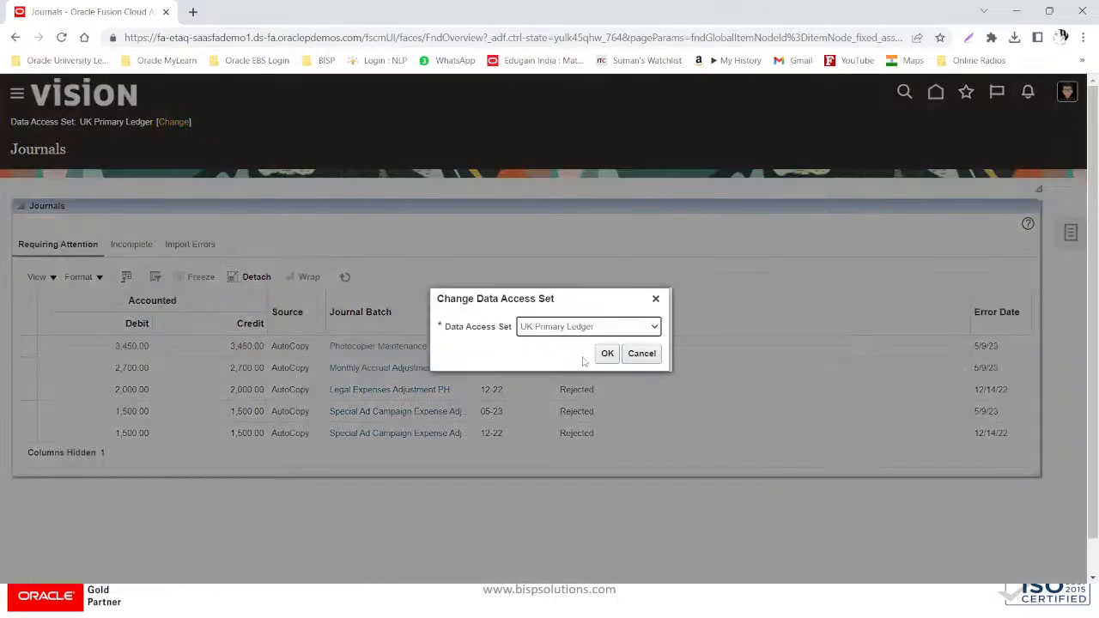
click(580, 327)
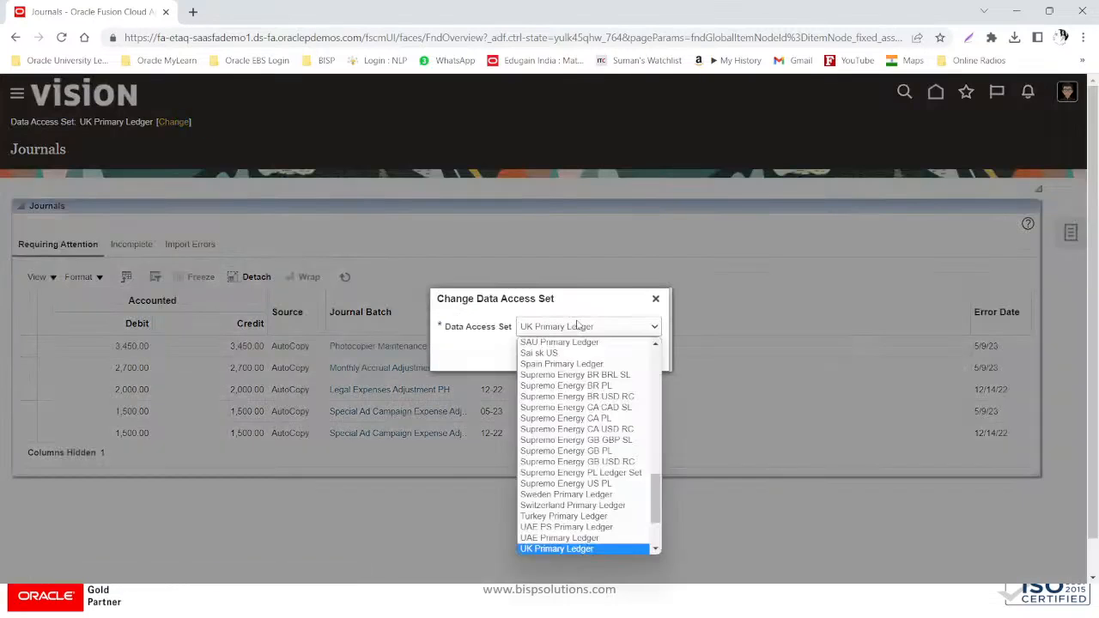
scroll(593, 481, down, 2)
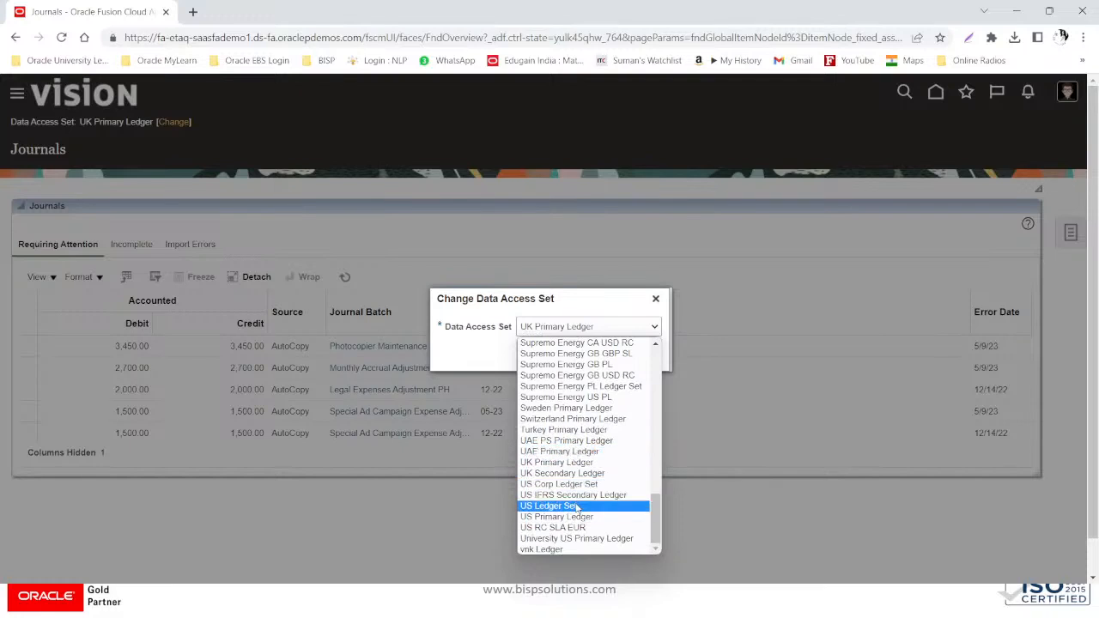
click(575, 517)
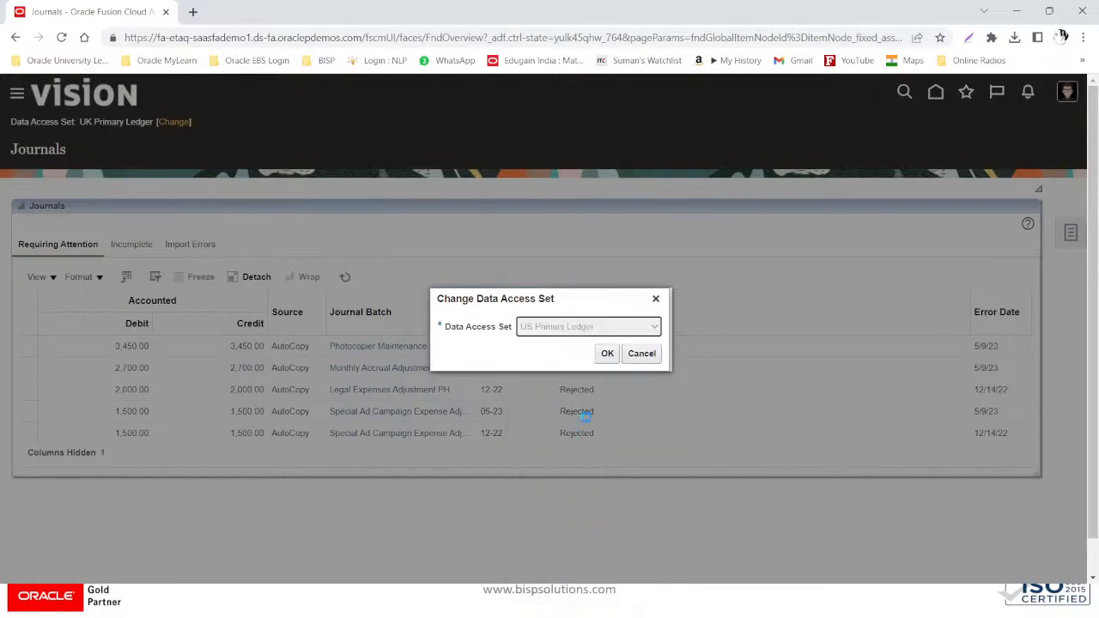
click(607, 353)
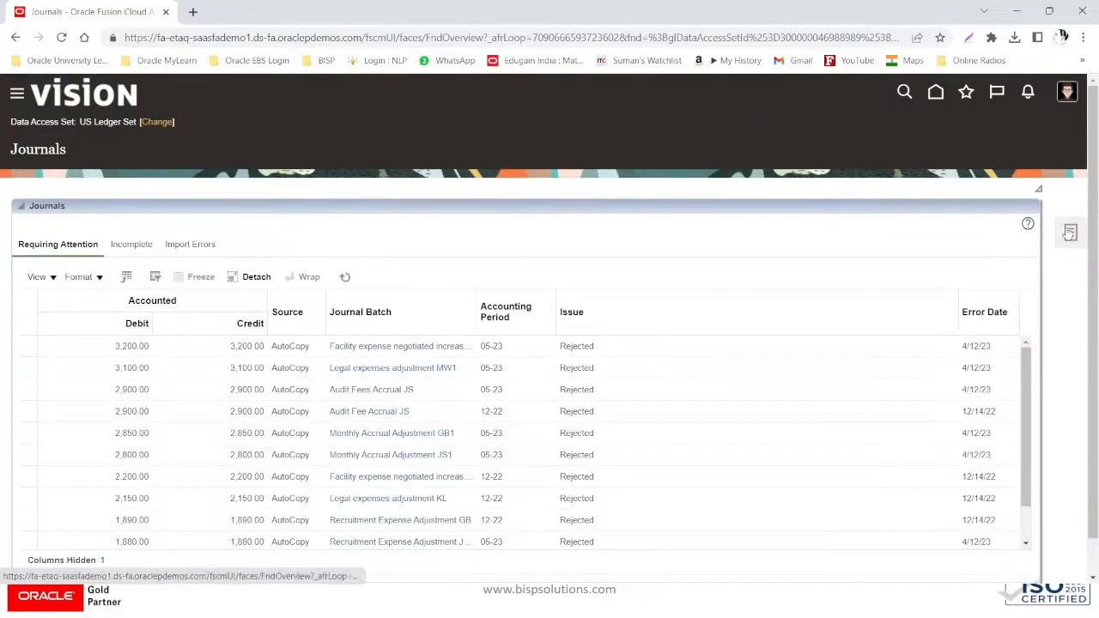
click(1070, 232)
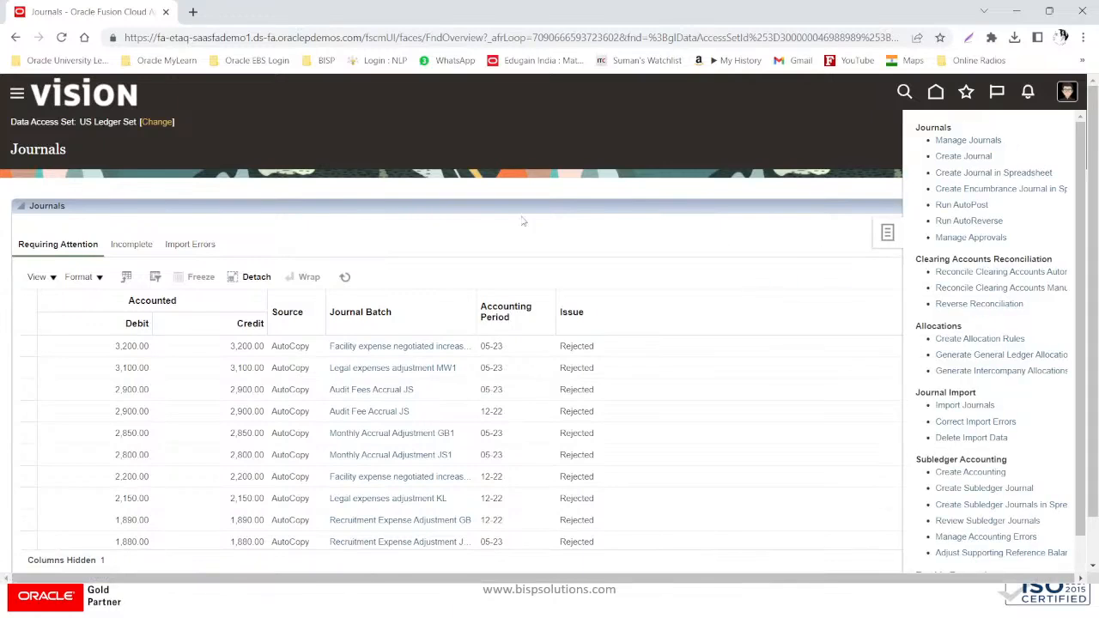
- Switch the data access set to US Primary Ledger and go to the journal search page
click(158, 122)
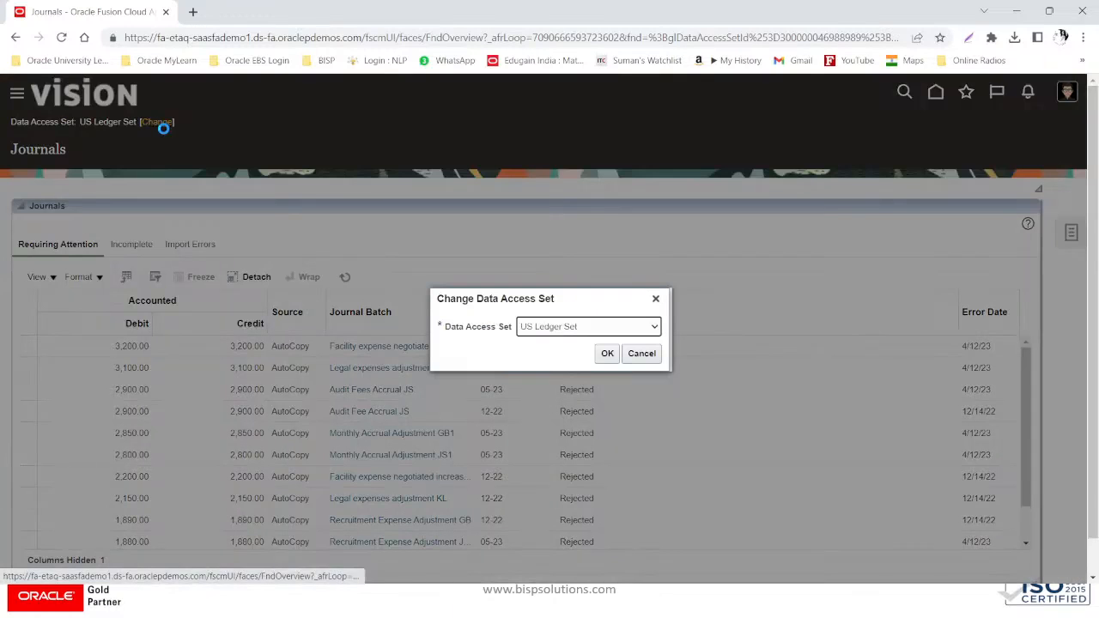
click(610, 327)
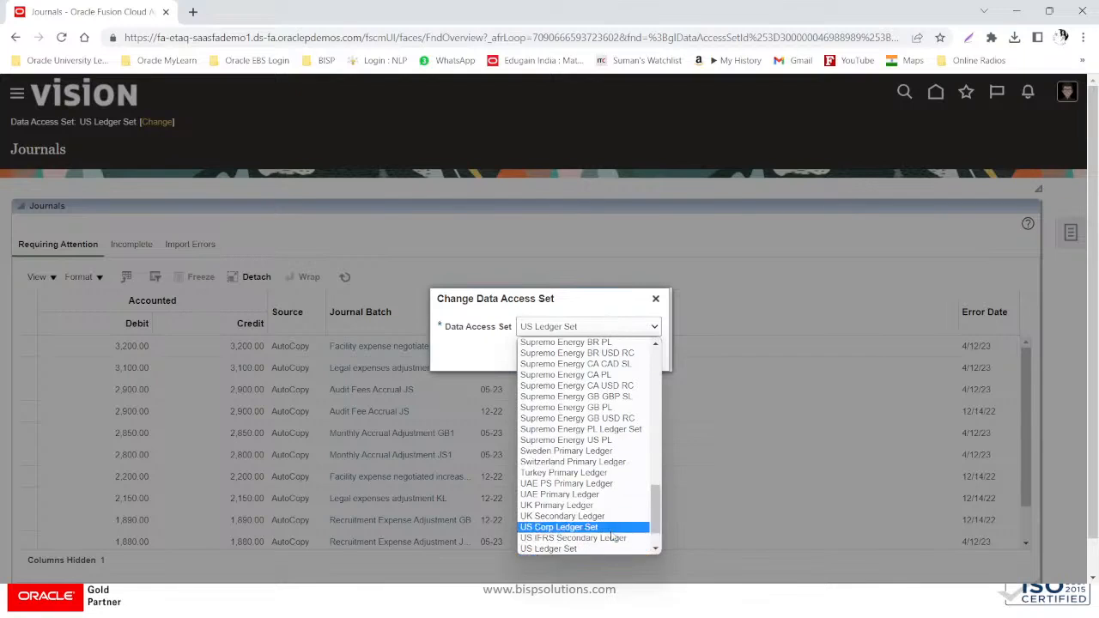
scroll(615, 539, down, 1)
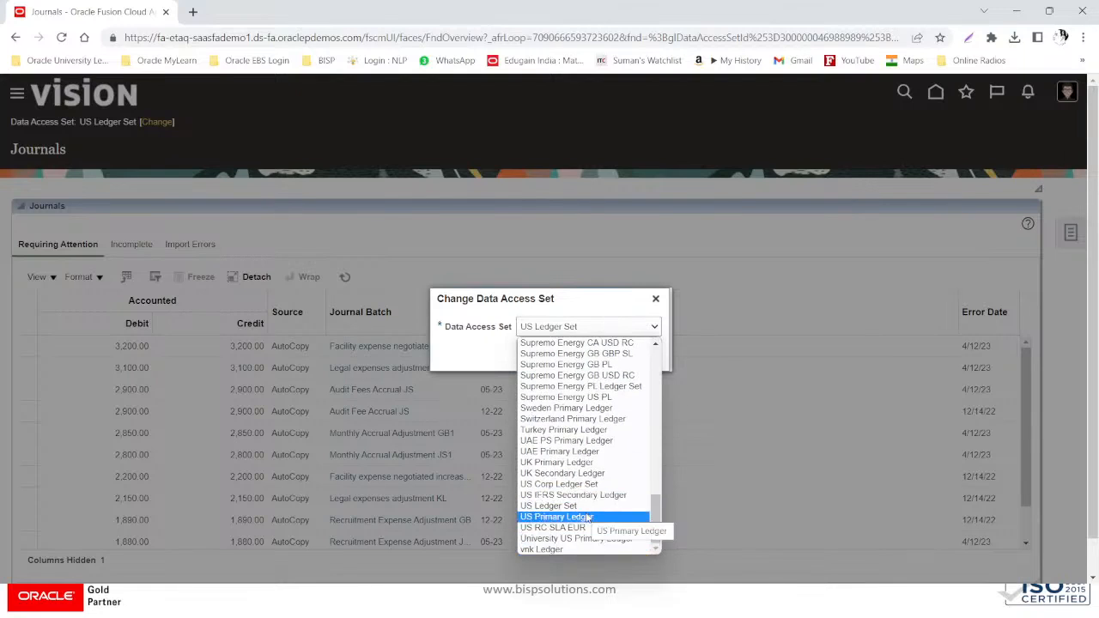
click(584, 517)
click(607, 353)
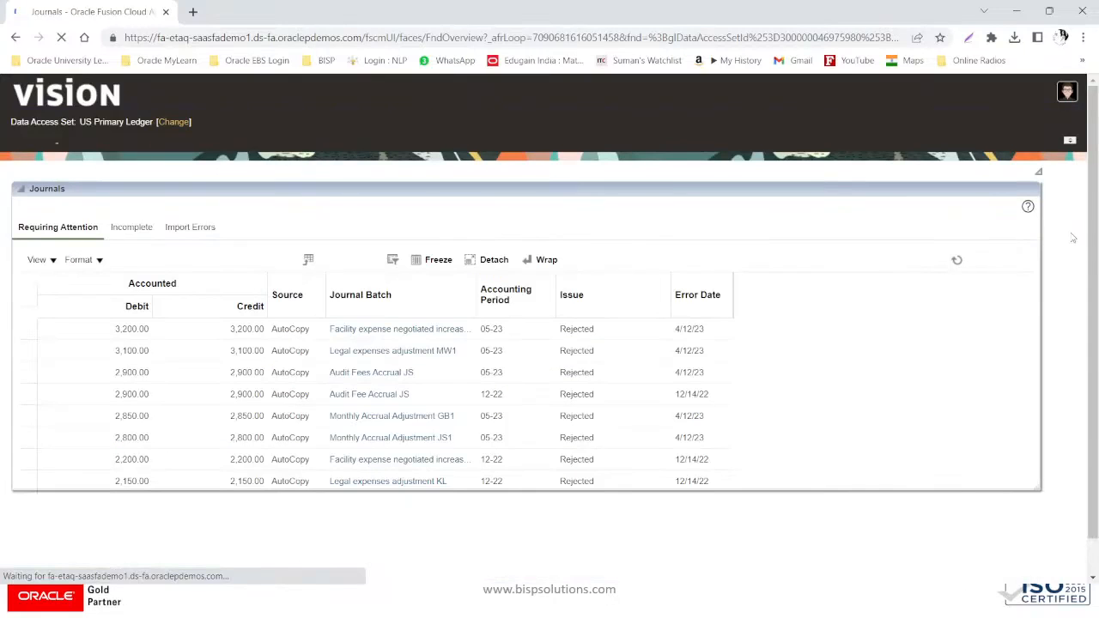
click(1071, 233)
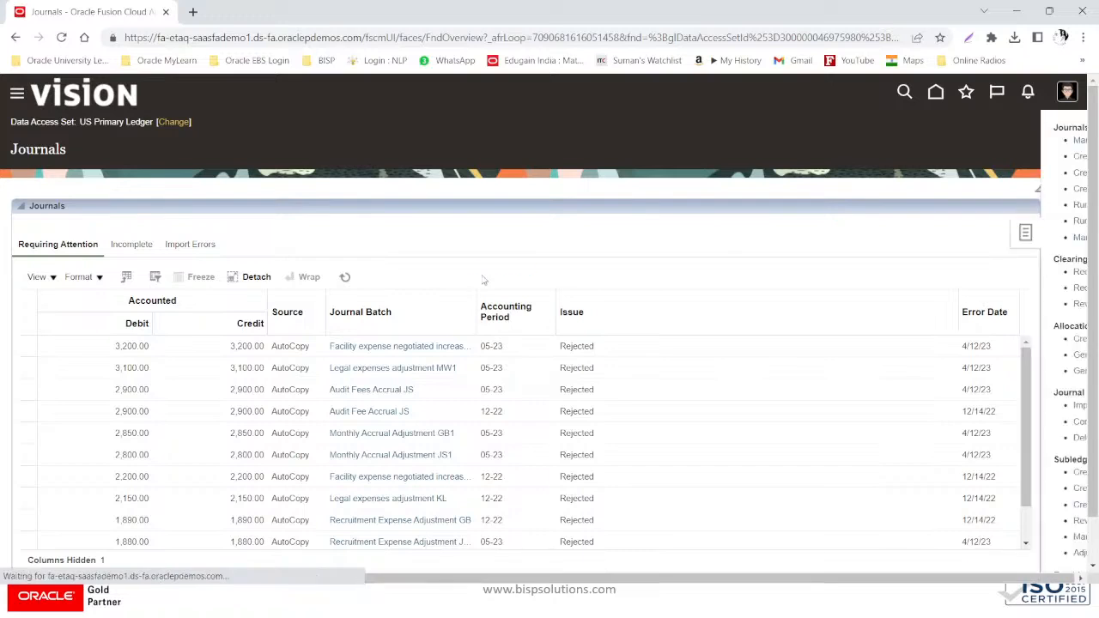
click(969, 141)
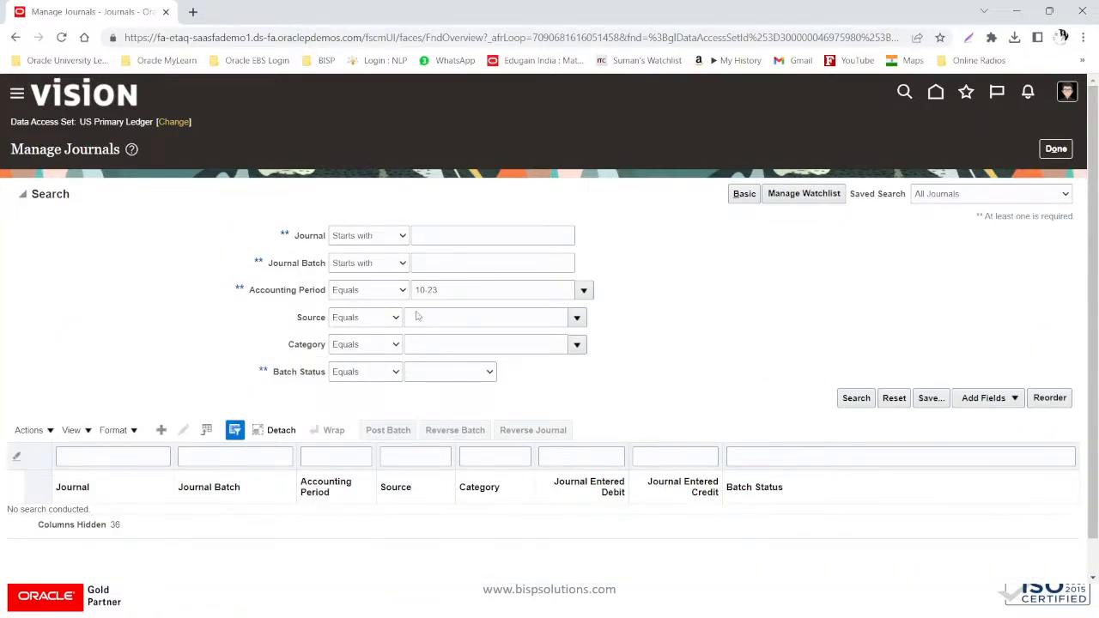
- Search journals for accounting period 07-23 with source Assets
drag(467, 295, 431, 298)
drag(538, 287, 320, 279)
text(0)
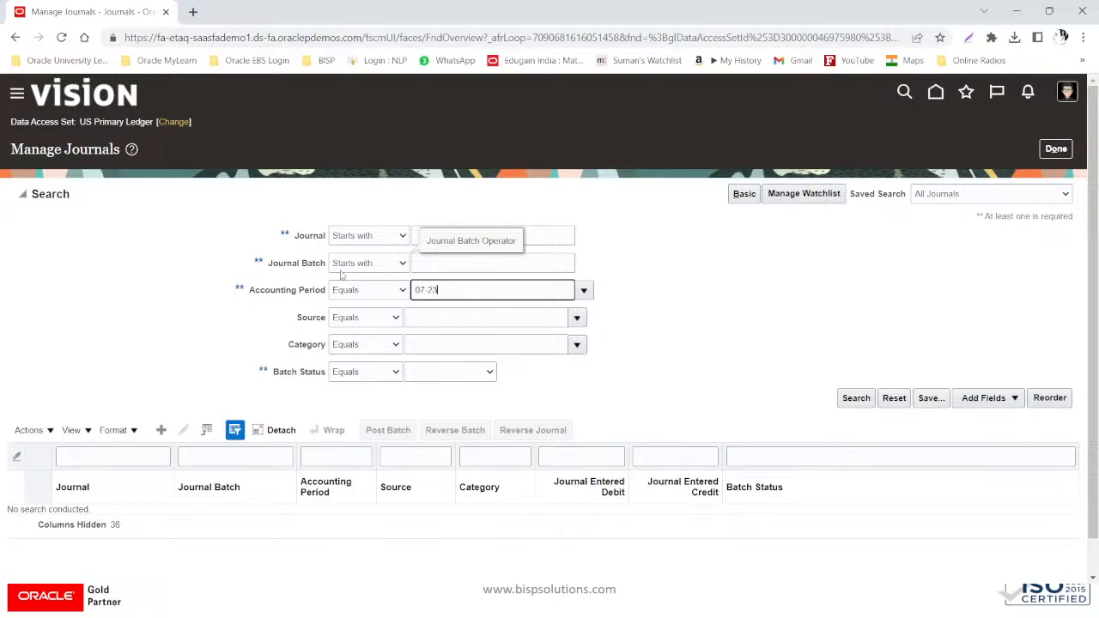
key(Tab)
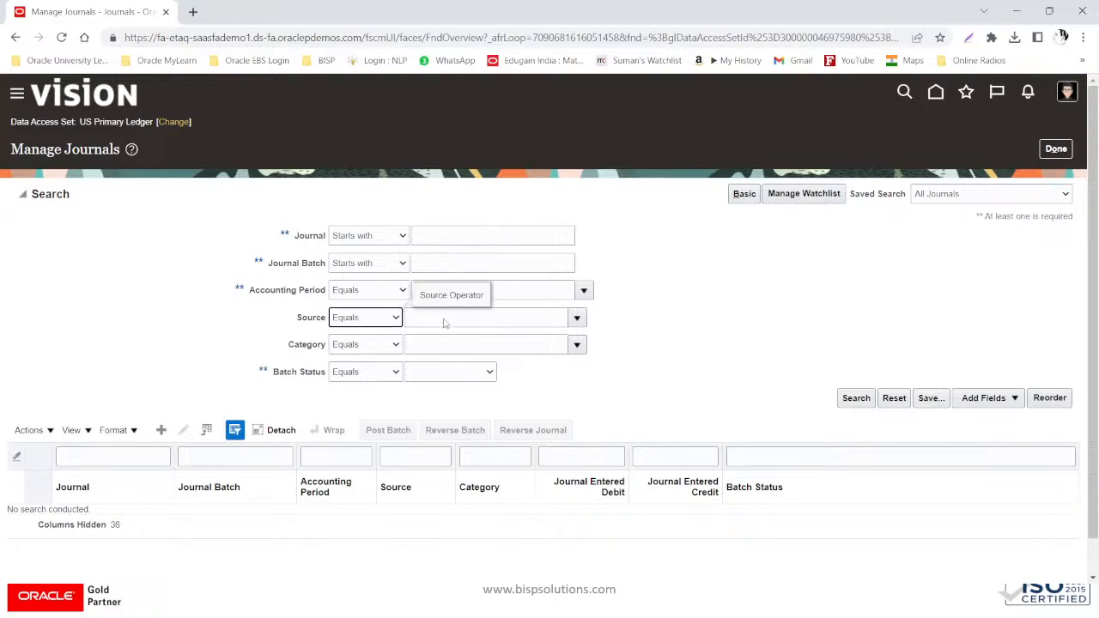
key(Tab)
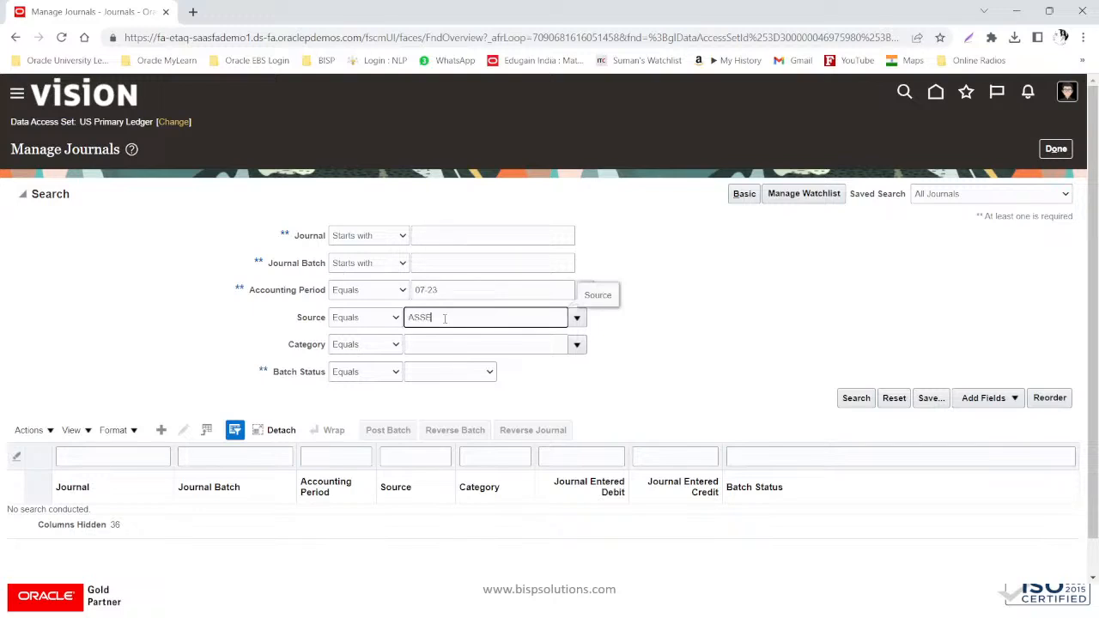
key(Tab)
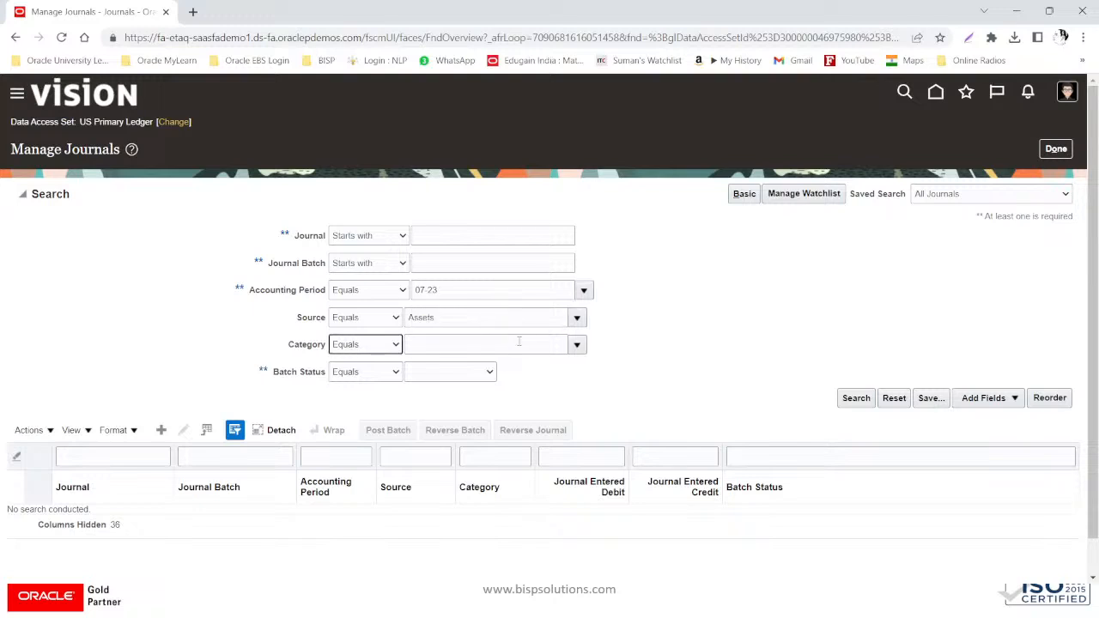
key(Tab)
click(856, 398)
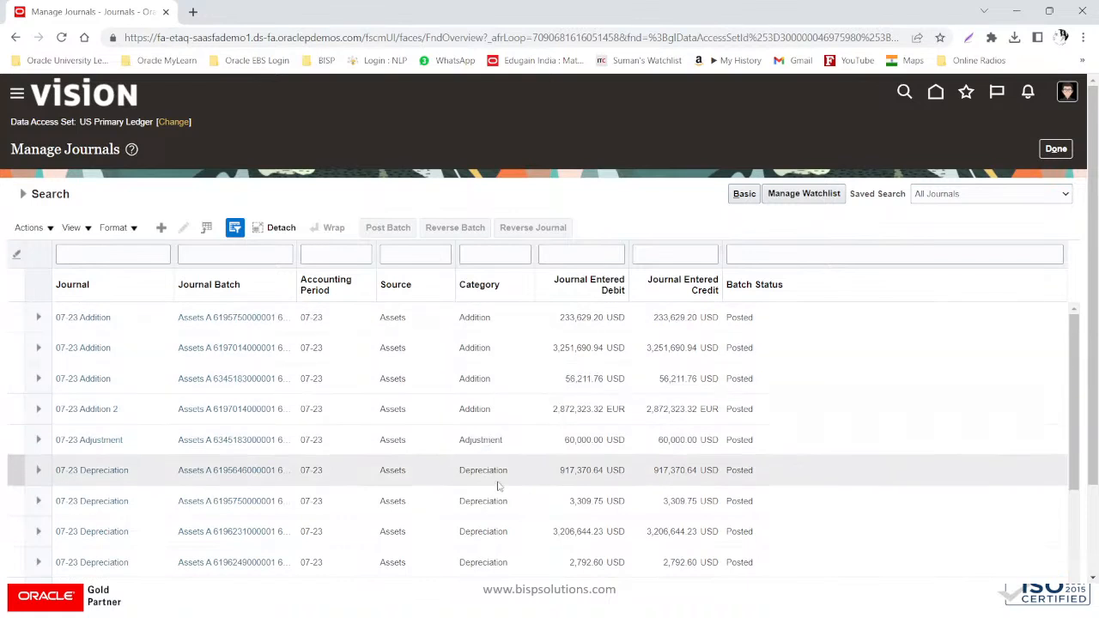
- Confirm the returned Assets journal batches are posted and close the search
scroll(498, 486, down, 5)
scroll(499, 489, down, 1)
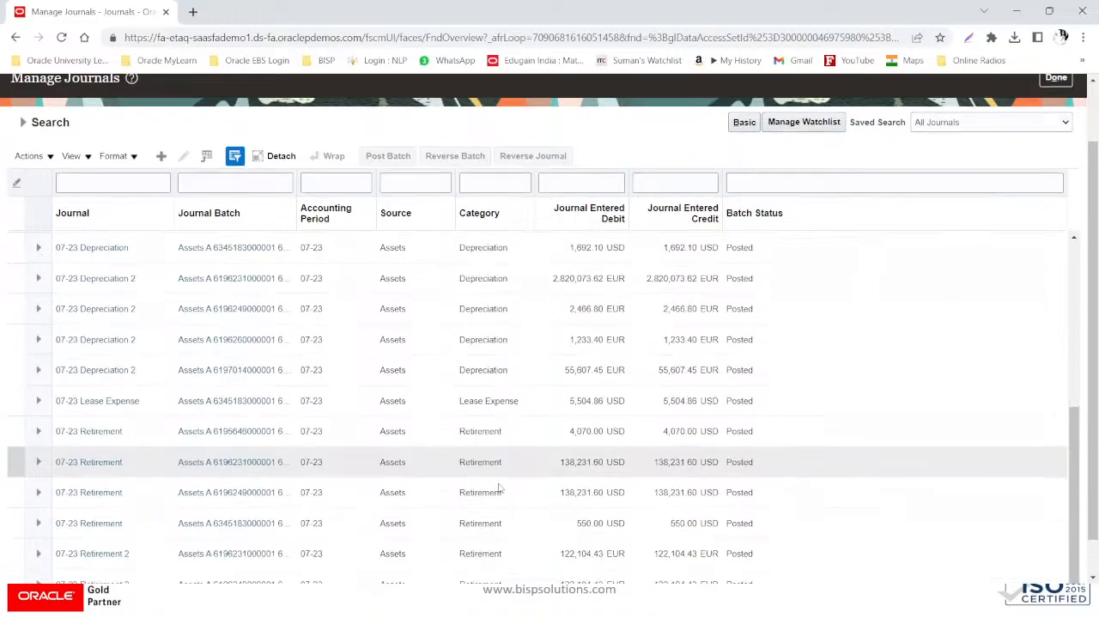
scroll(502, 485, down, 1)
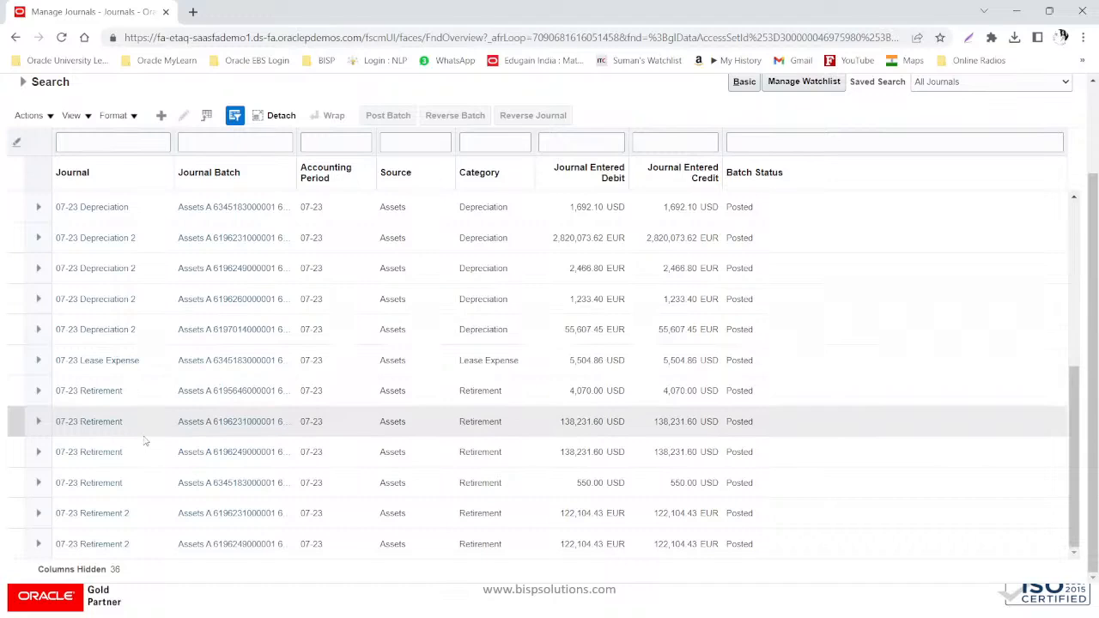
scroll(184, 451, up, 5)
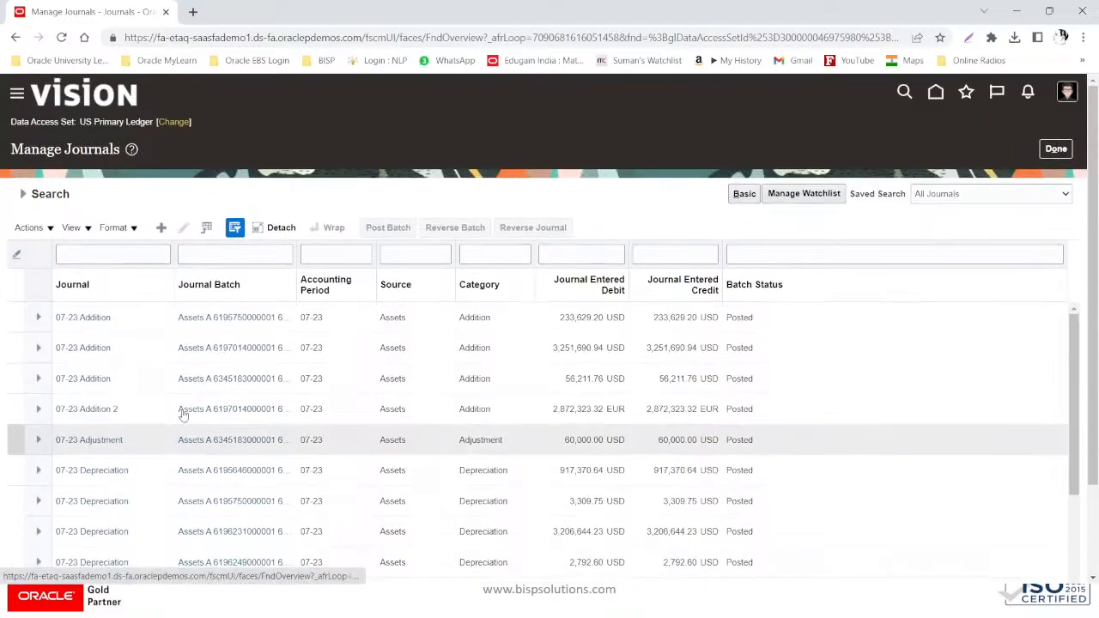
click(1048, 156)
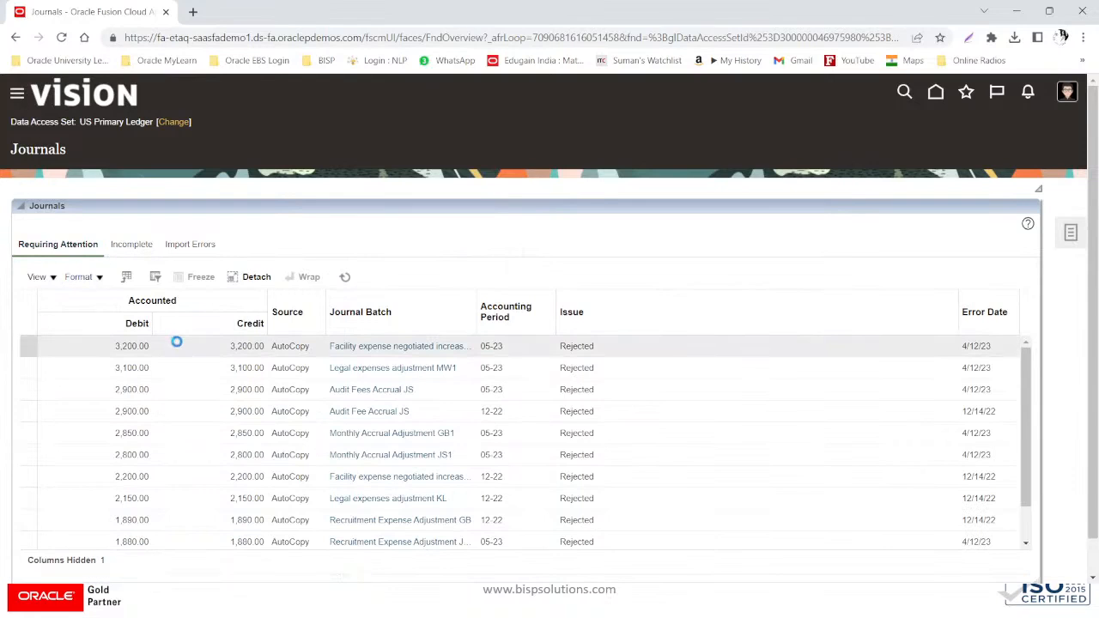
- Return to the Fixed Assets Assets work area
scroll(177, 349, down, 6)
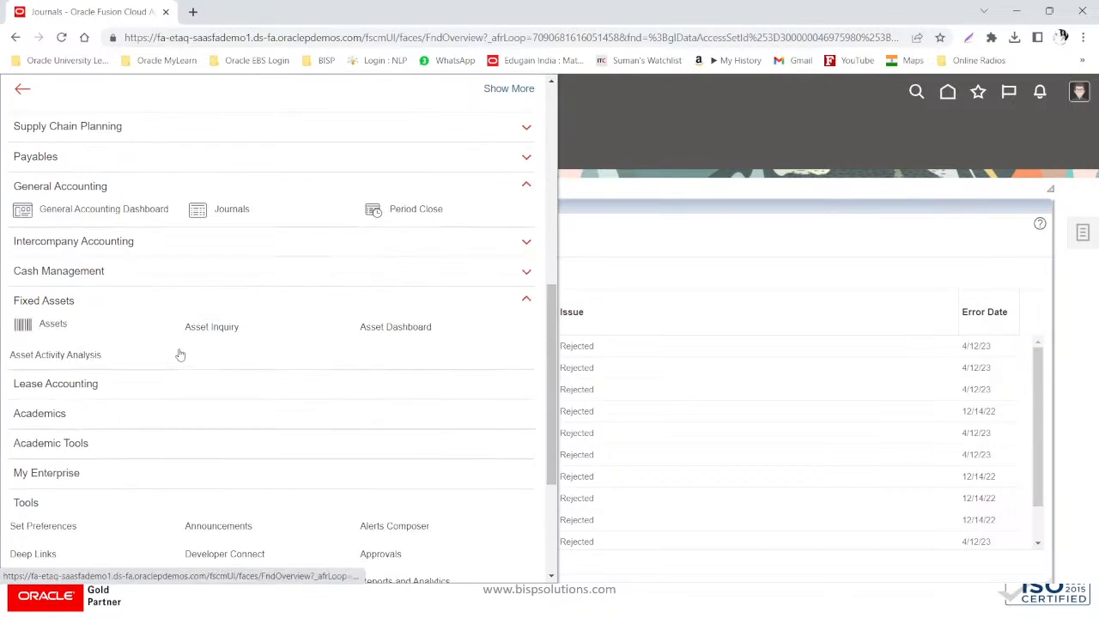
scroll(180, 355, down, 3)
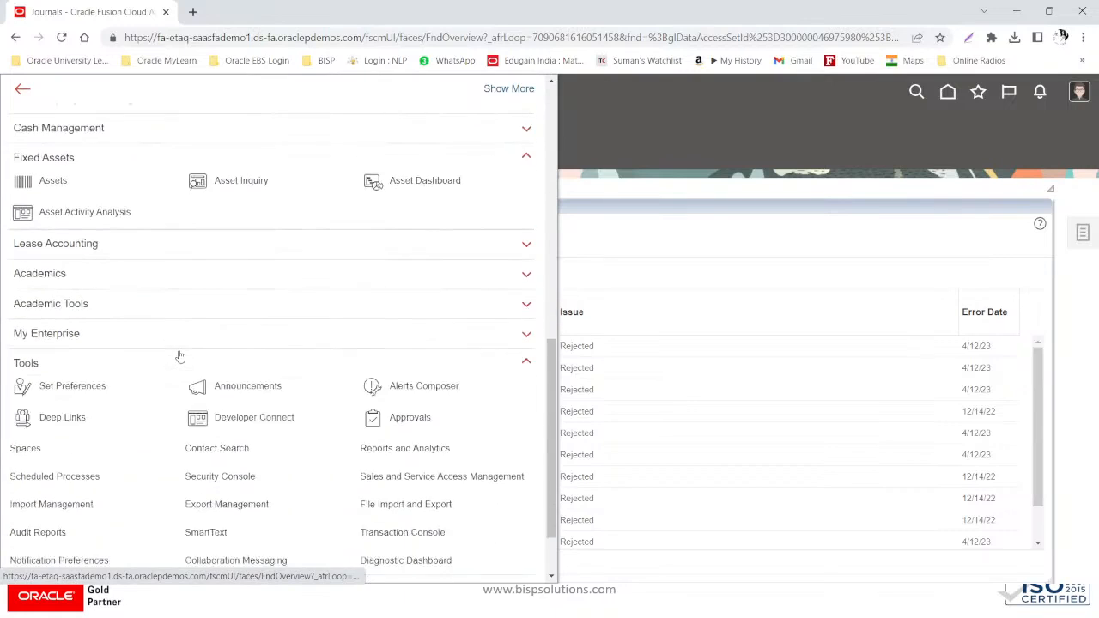
click(53, 181)
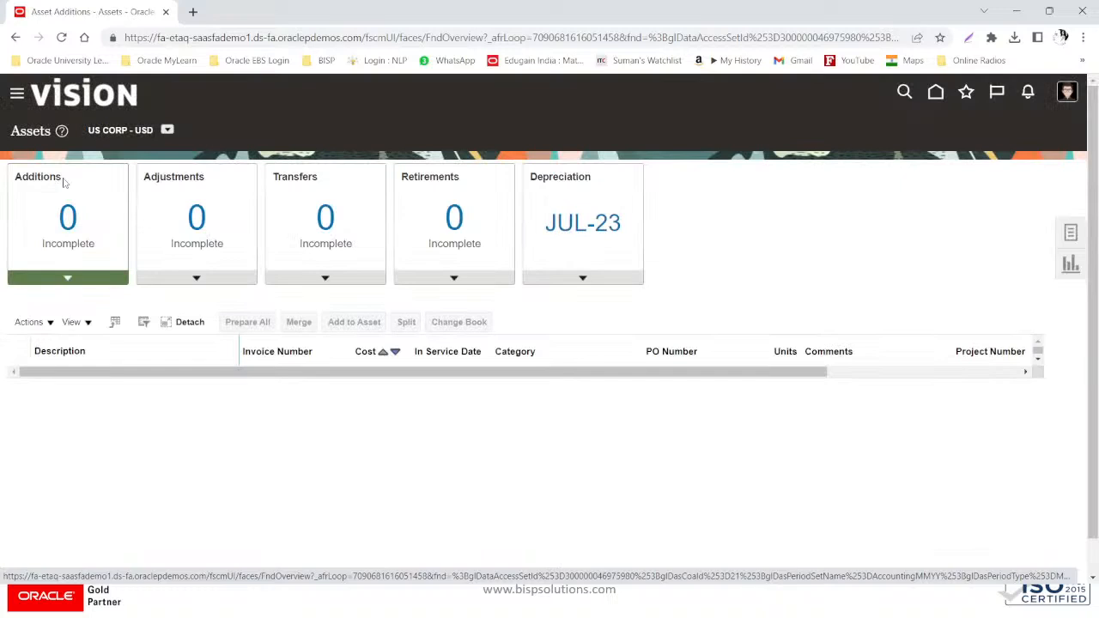
- Run depreciation with Close Period for JUL-23 and accept the closing warning
click(590, 281)
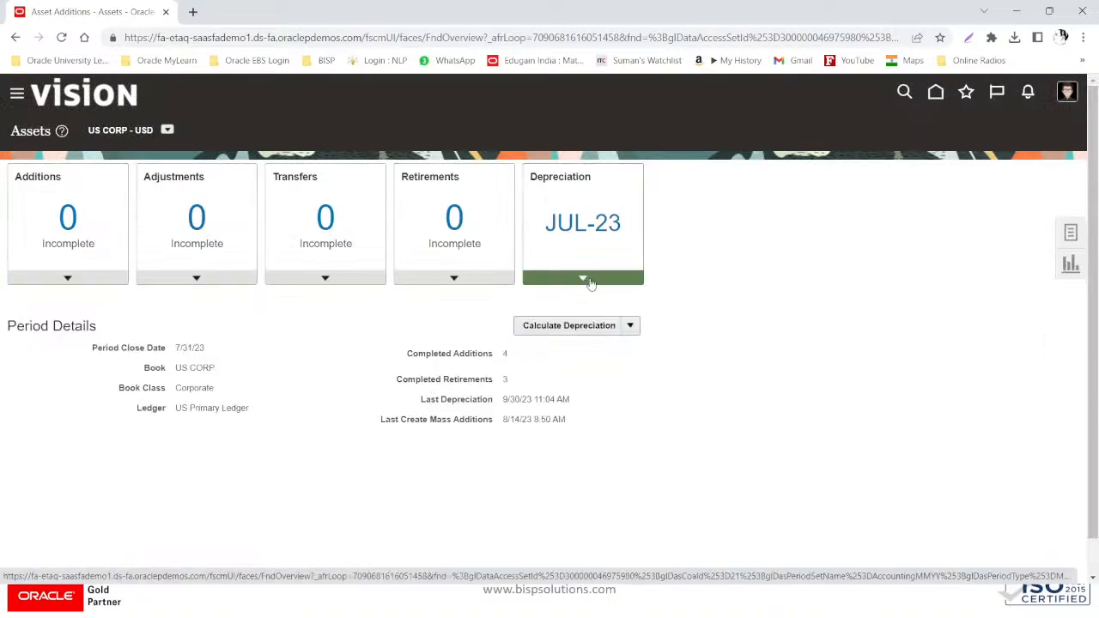
click(630, 326)
click(585, 371)
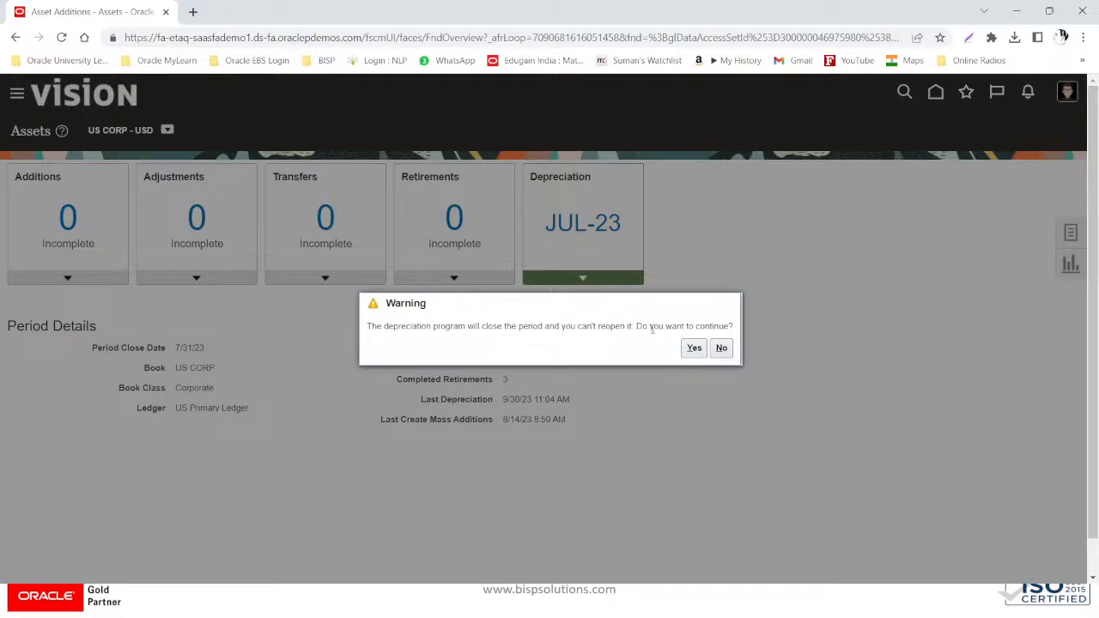
click(722, 348)
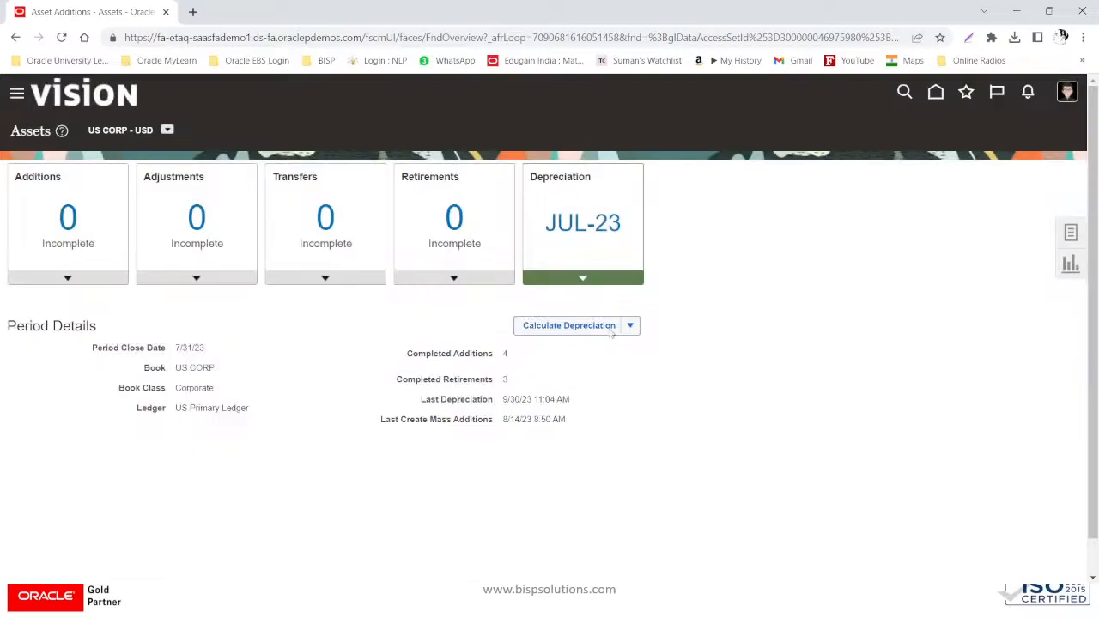
click(630, 326)
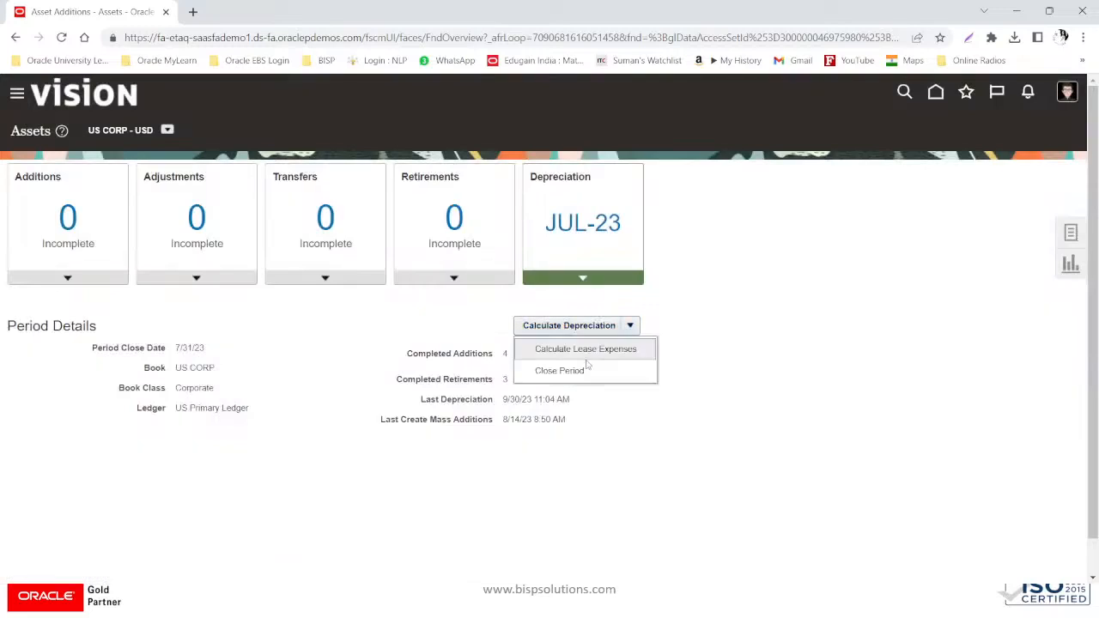
click(563, 368)
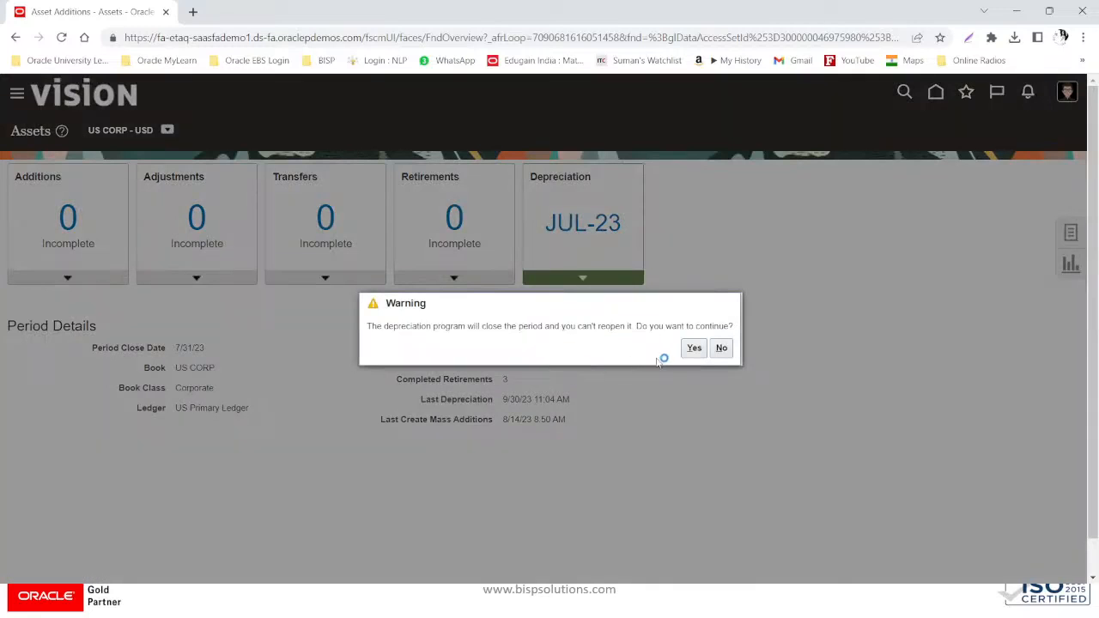
click(690, 349)
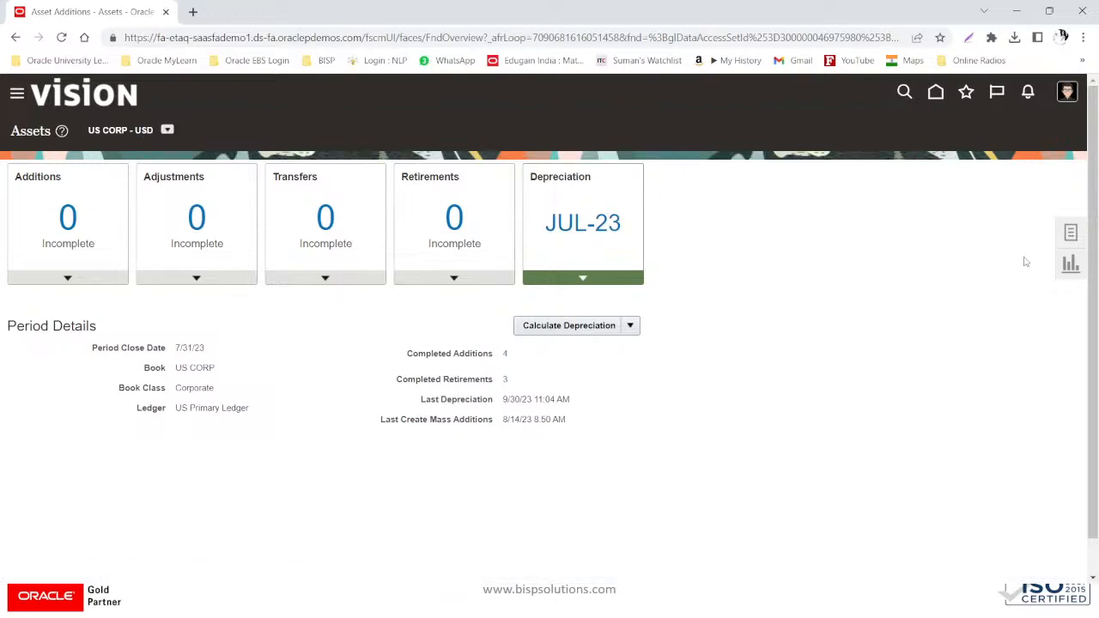
click(1072, 238)
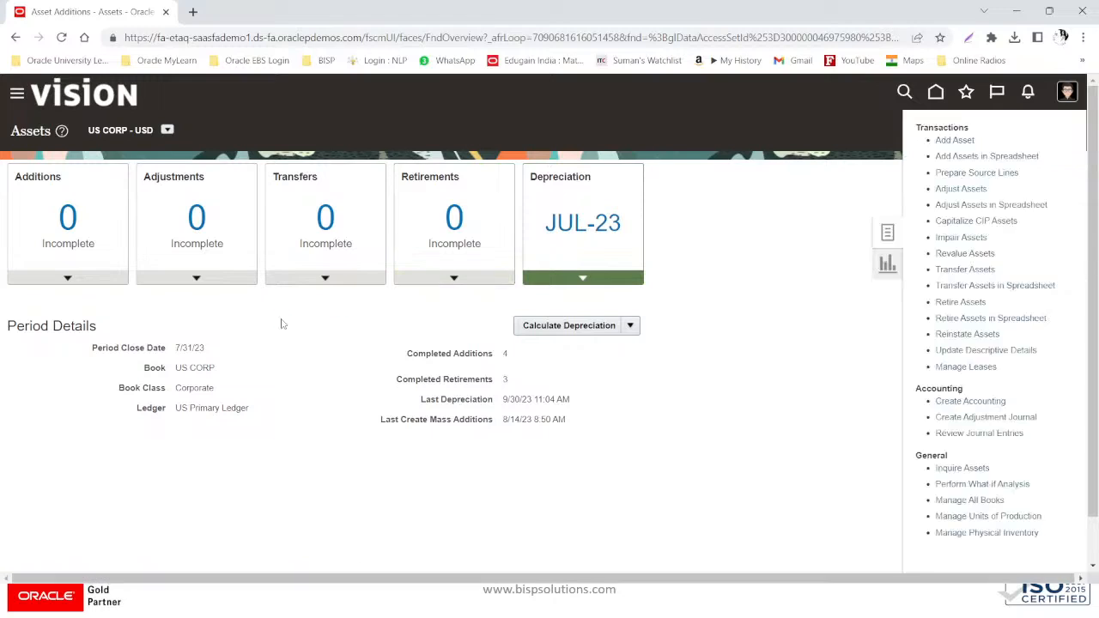
- Submit Create Accounting for Assets for book US CORP with end date 7/31/23 (process 6345709)
click(973, 401)
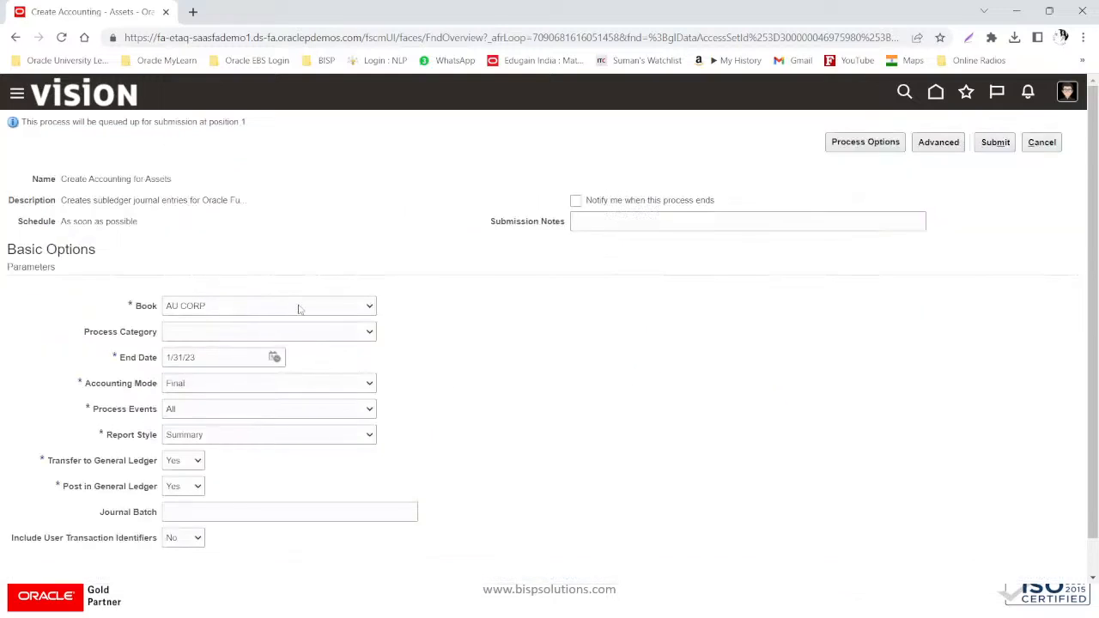
click(299, 309)
scroll(275, 412, down, 10)
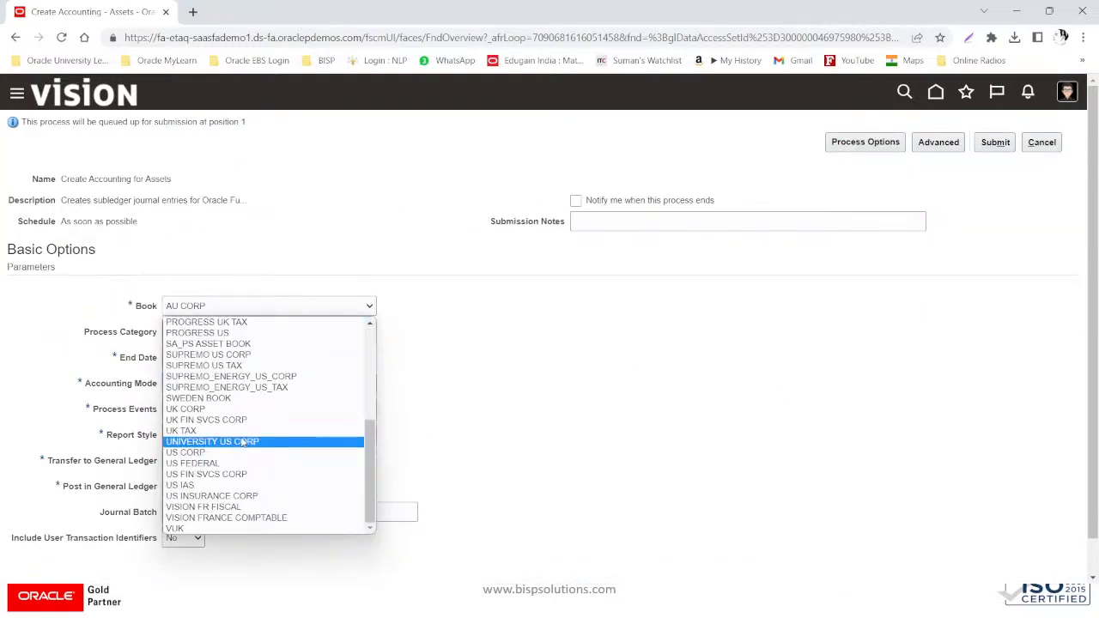
click(239, 453)
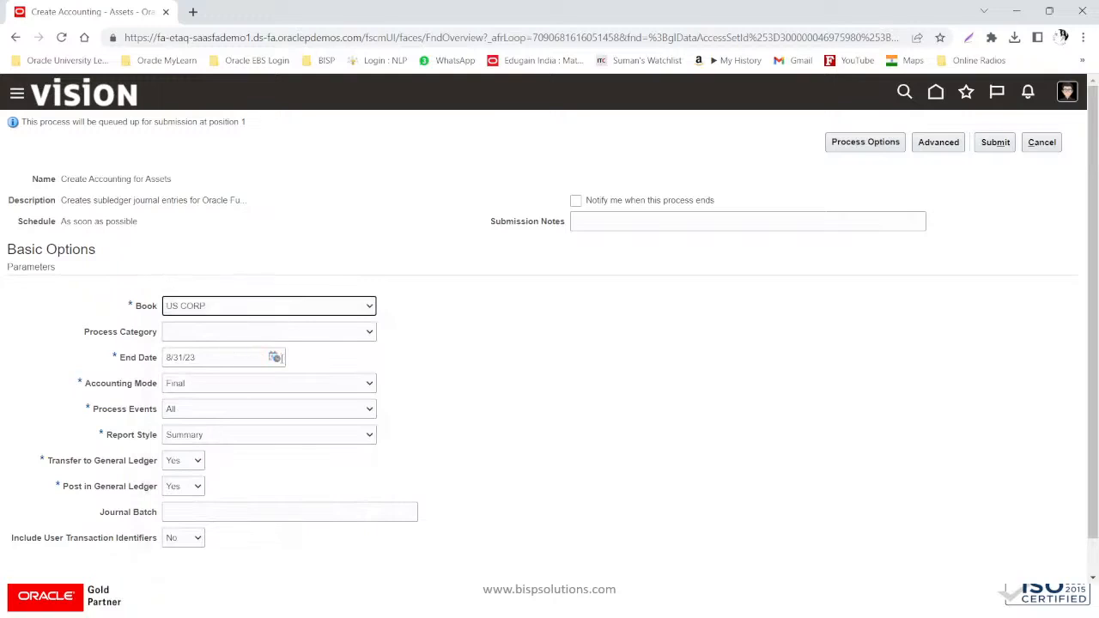
click(274, 357)
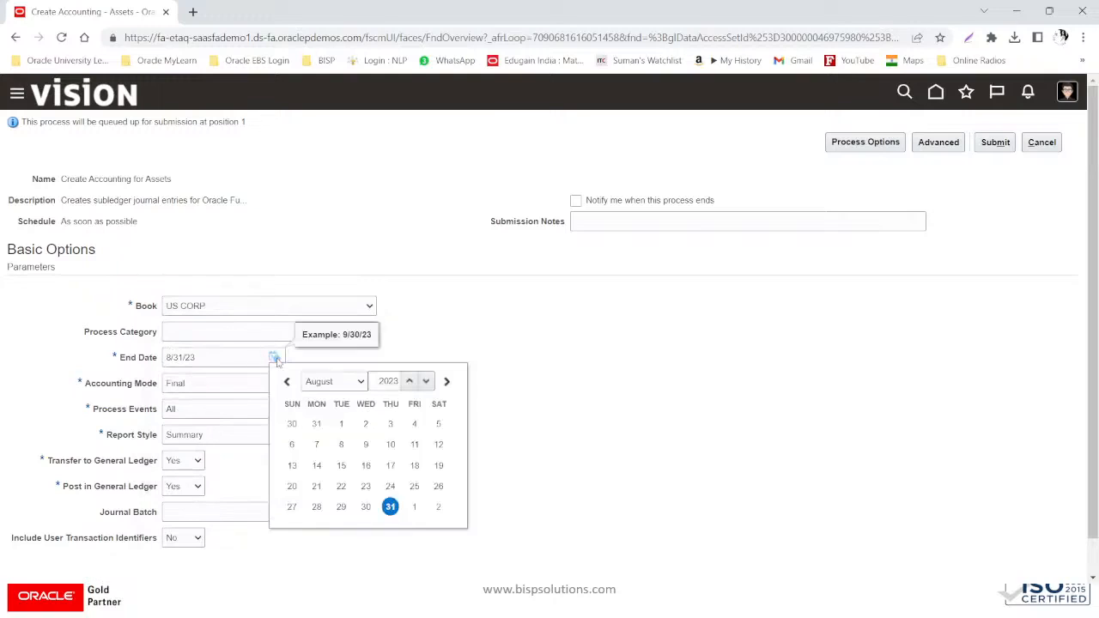
click(335, 384)
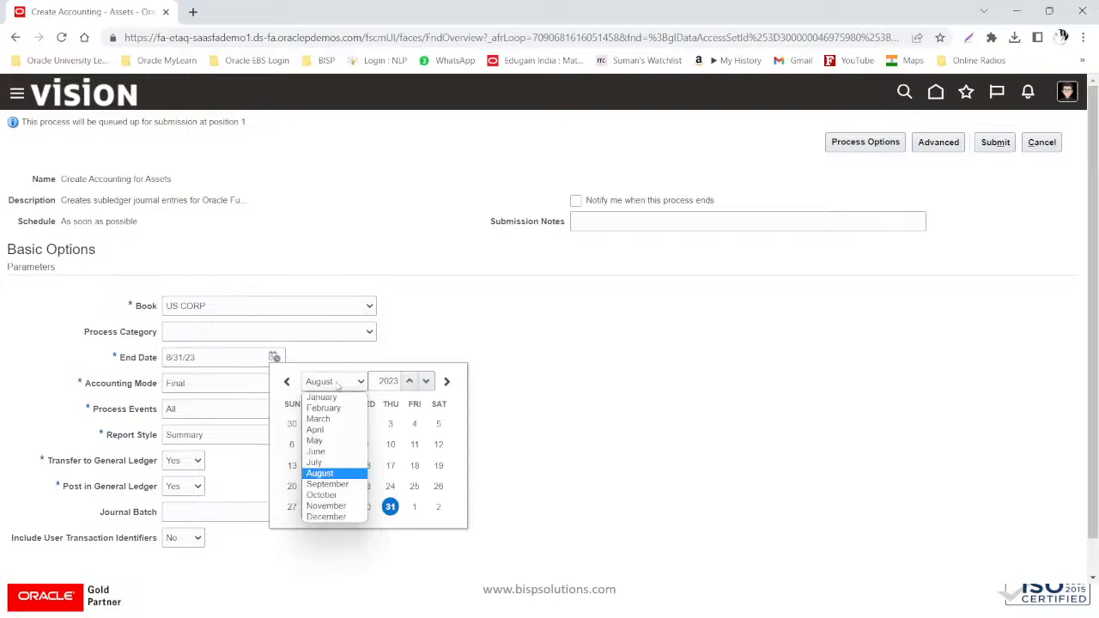
click(326, 464)
click(316, 526)
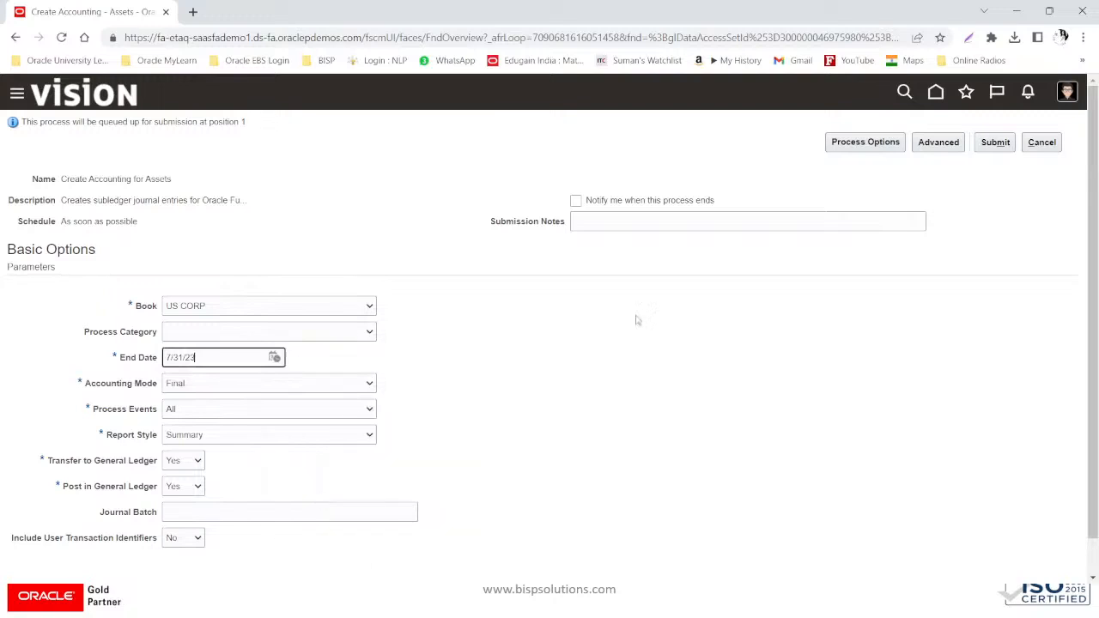
click(998, 143)
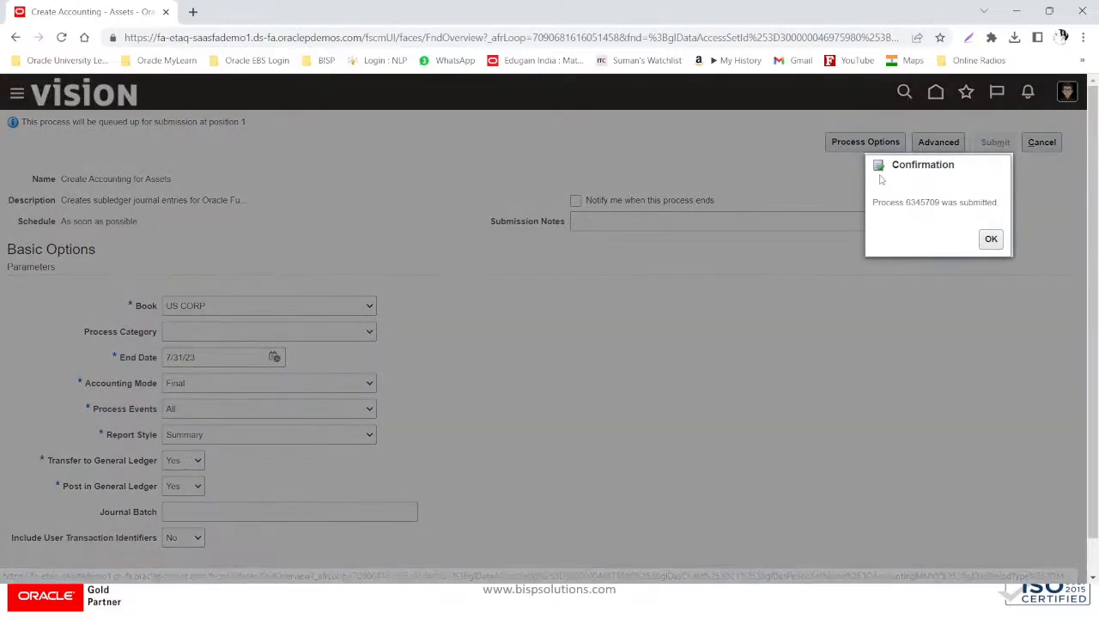
click(991, 240)
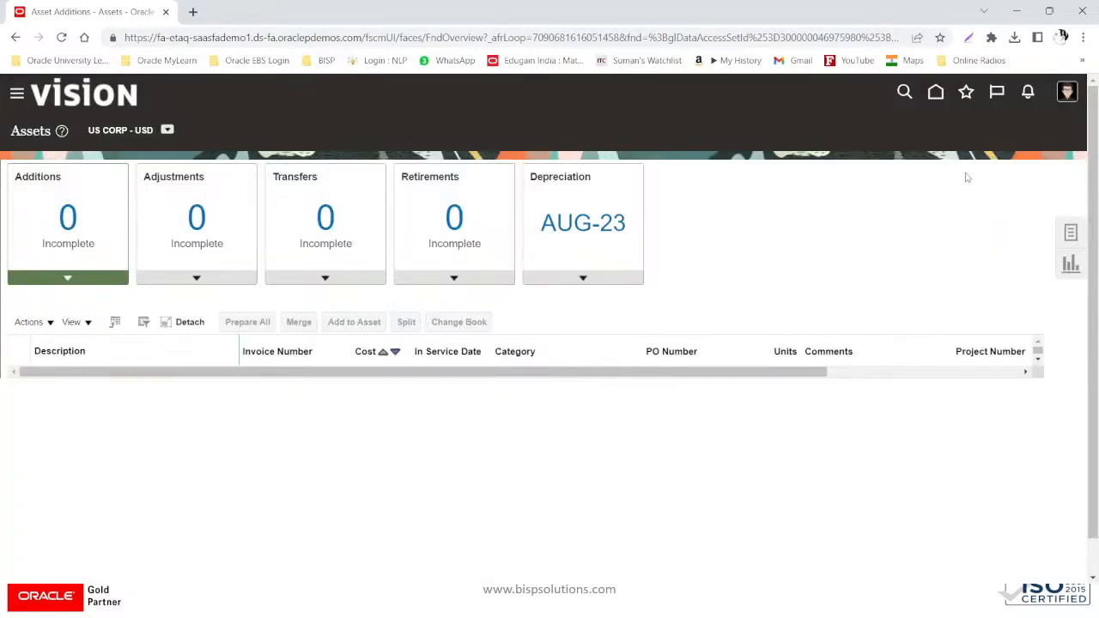
- Calculate depreciation and lease expenses for US CORP's AUG-23 period
click(590, 283)
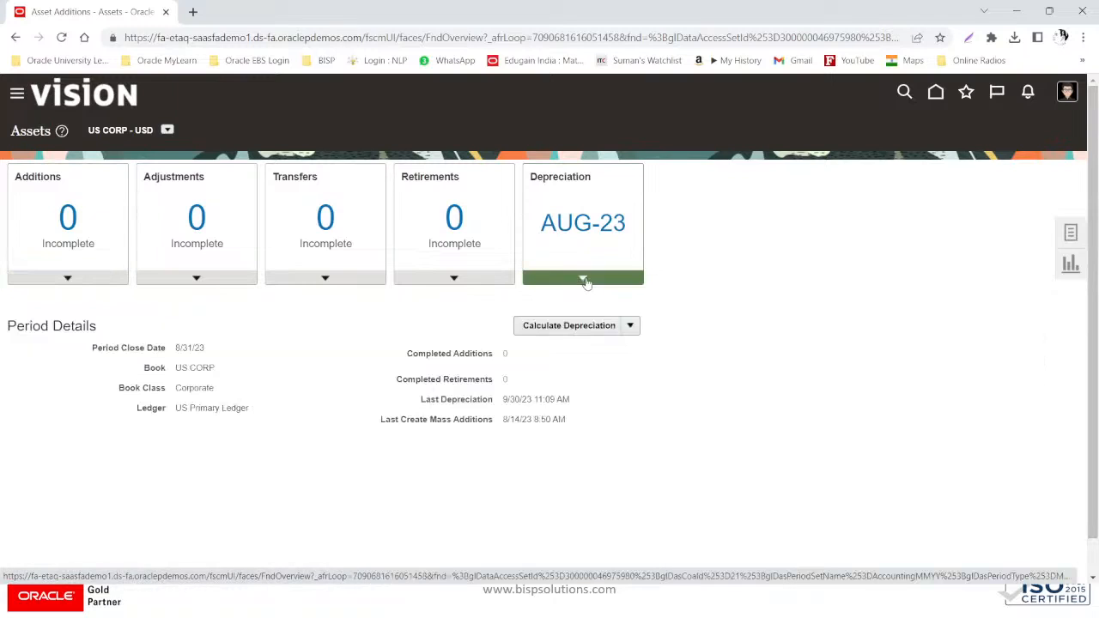
click(588, 326)
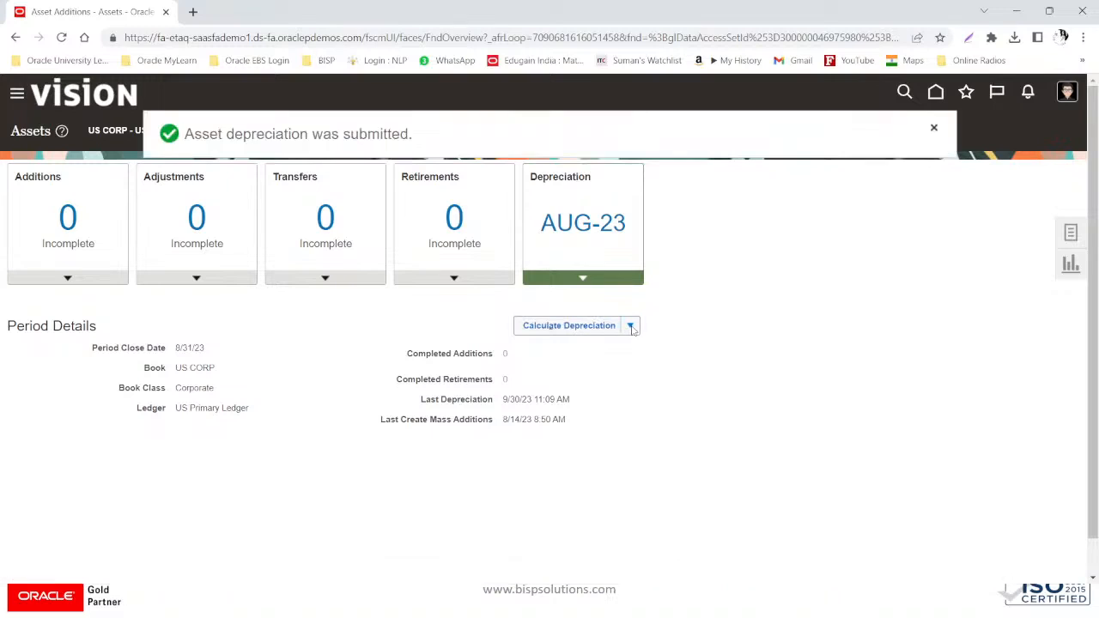
click(631, 327)
click(615, 347)
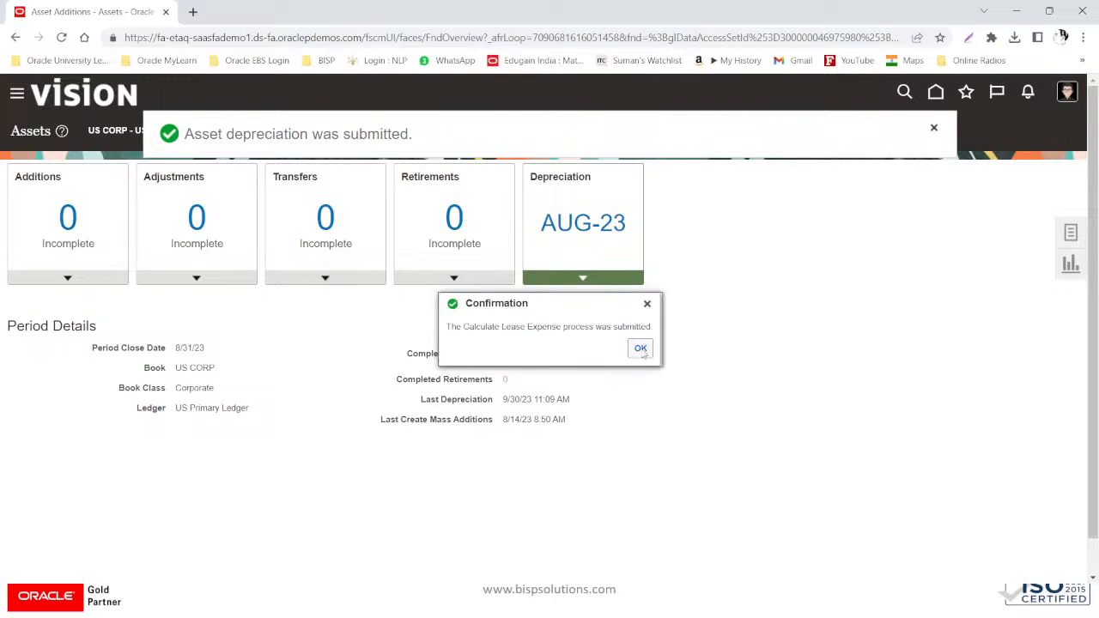
click(640, 349)
- Close the AUG-23 depreciation period and return to the home page
click(629, 327)
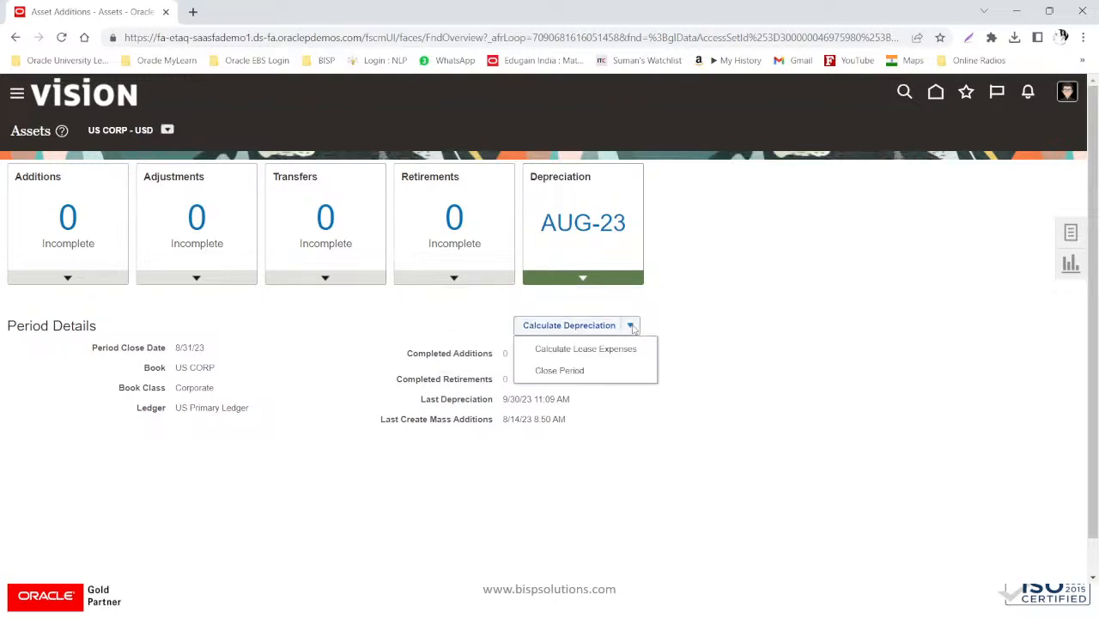
click(568, 376)
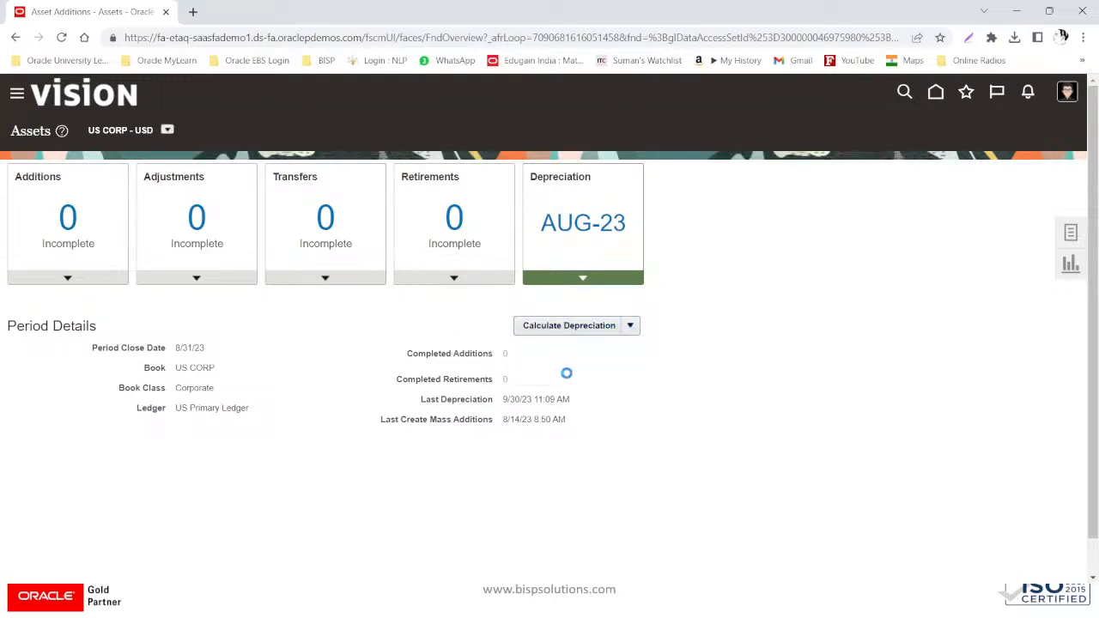
click(692, 350)
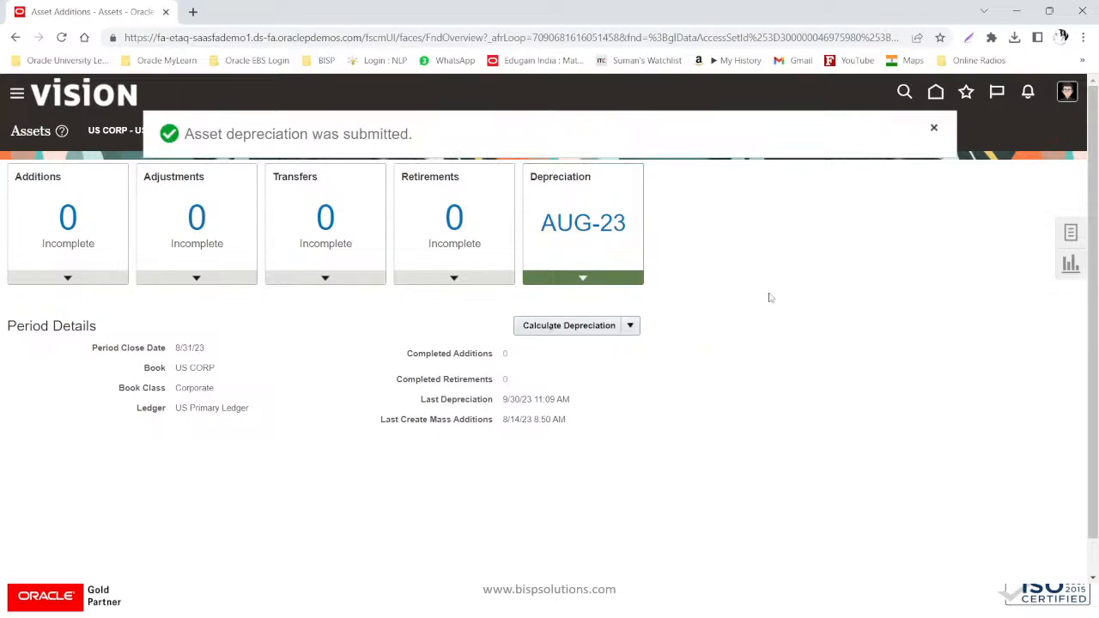
click(934, 129)
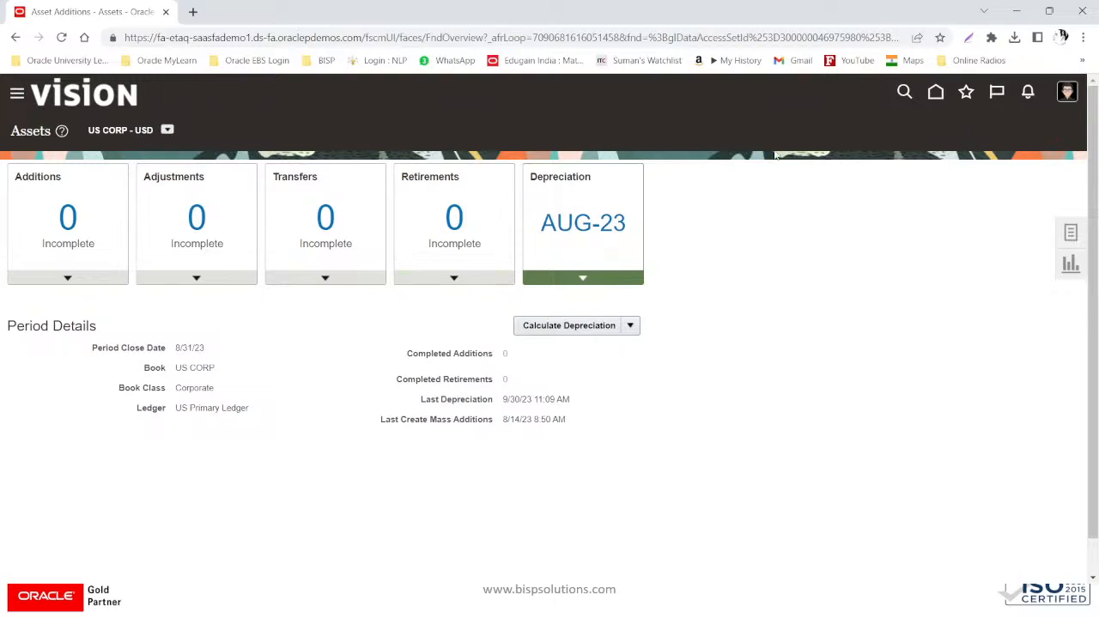
click(934, 93)
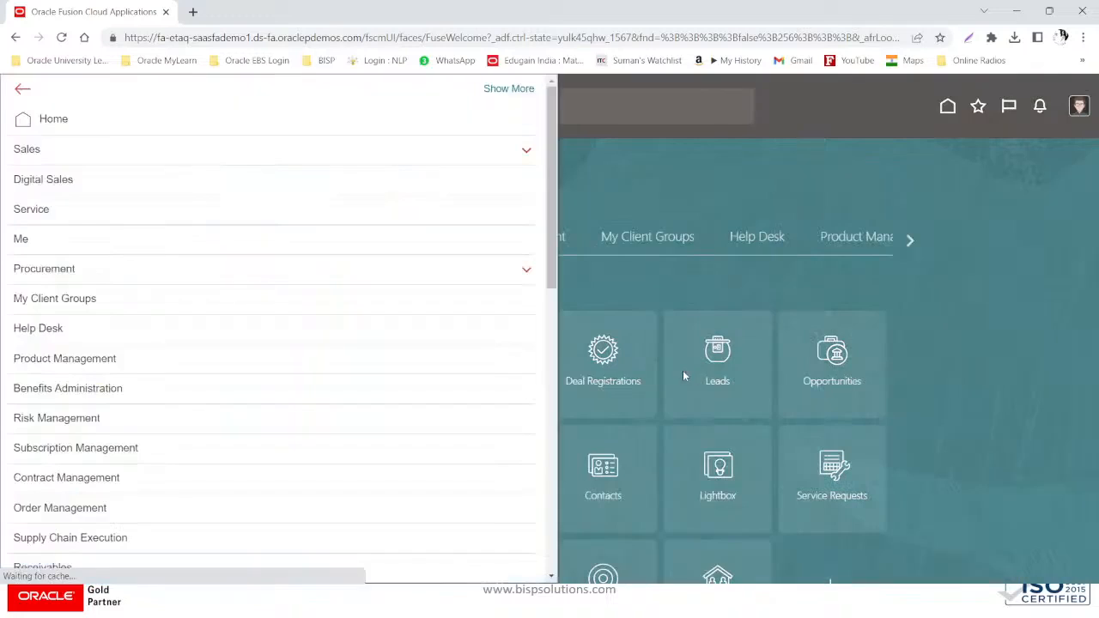
- Open the Assets work area, now at SEP-23, and launch Manage All Books from its tasks
scroll(17, 405, down, 4)
scroll(23, 407, down, 3)
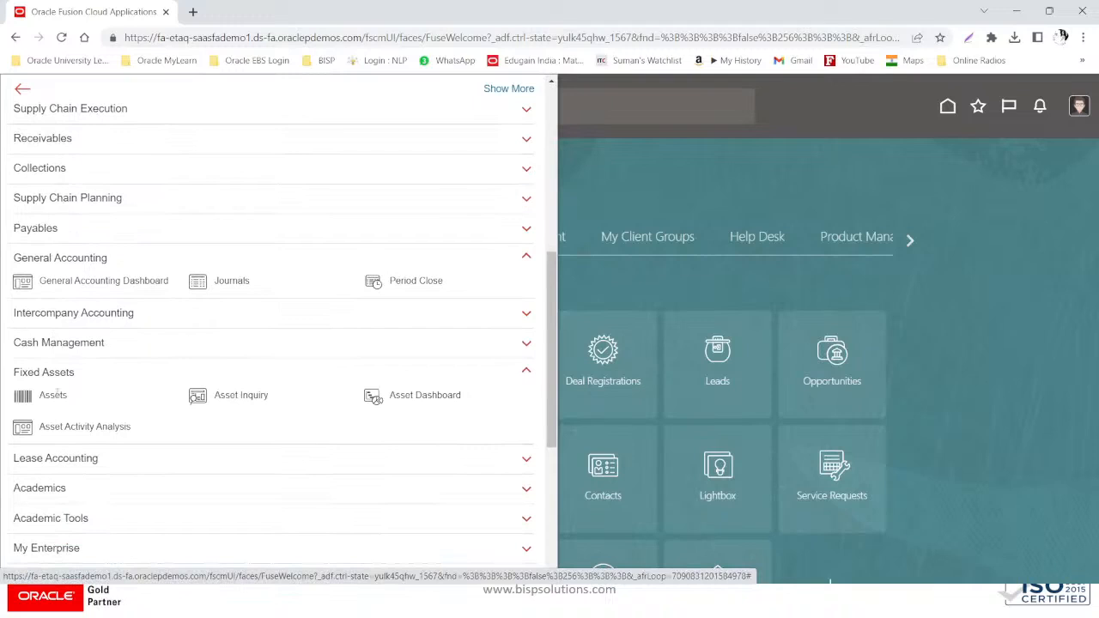
click(43, 393)
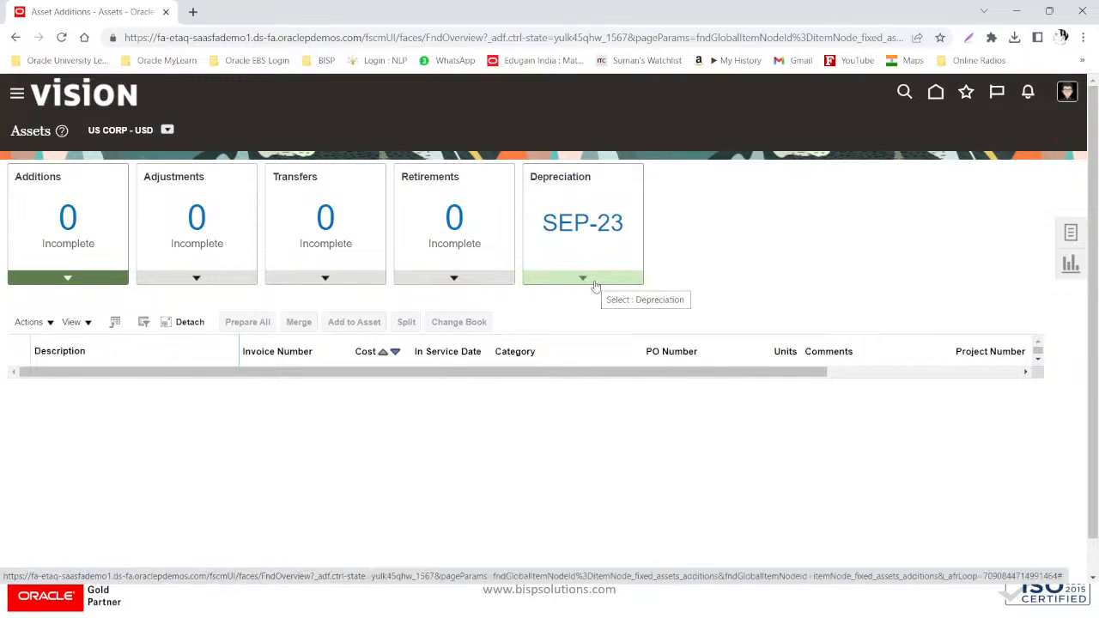
click(1072, 232)
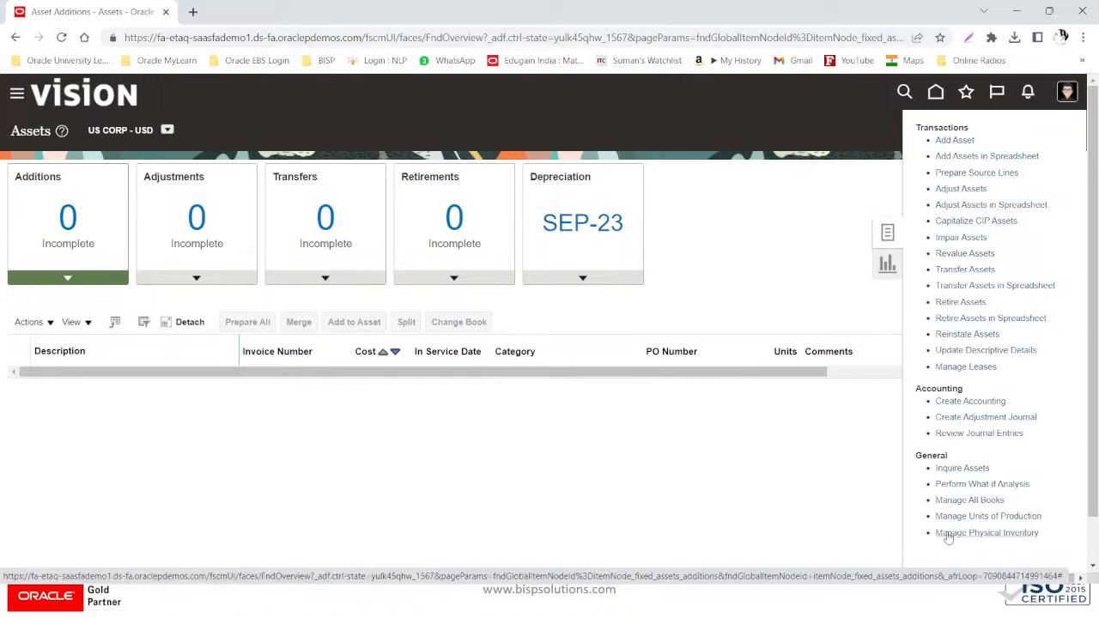
click(948, 501)
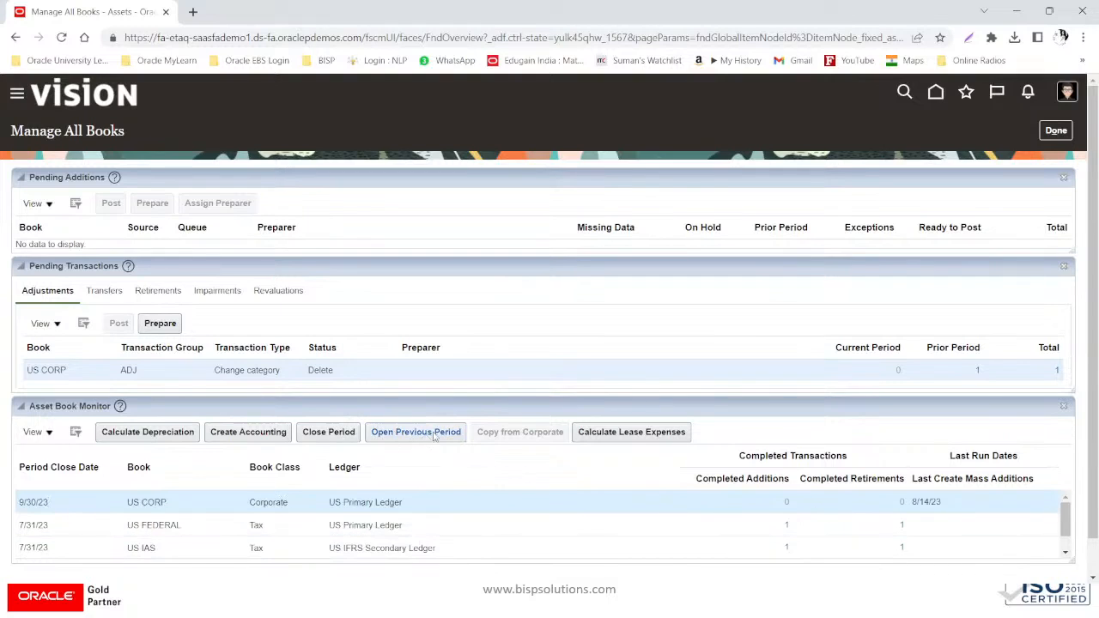
- Reopen US CORP's previous depreciation period, accept the warning, and go back home
click(436, 437)
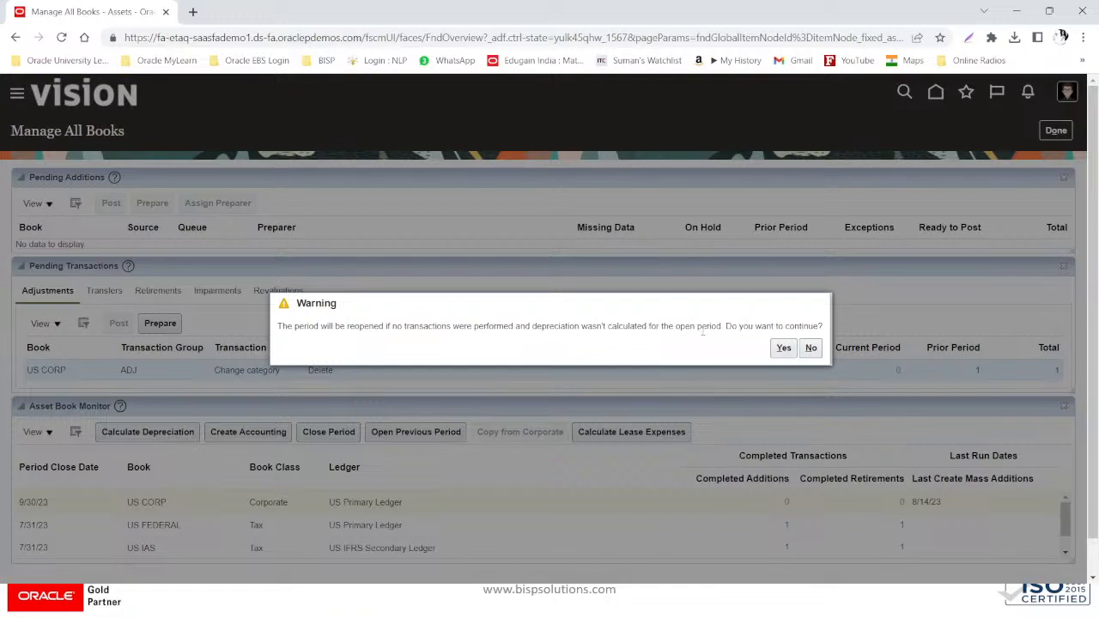
click(784, 349)
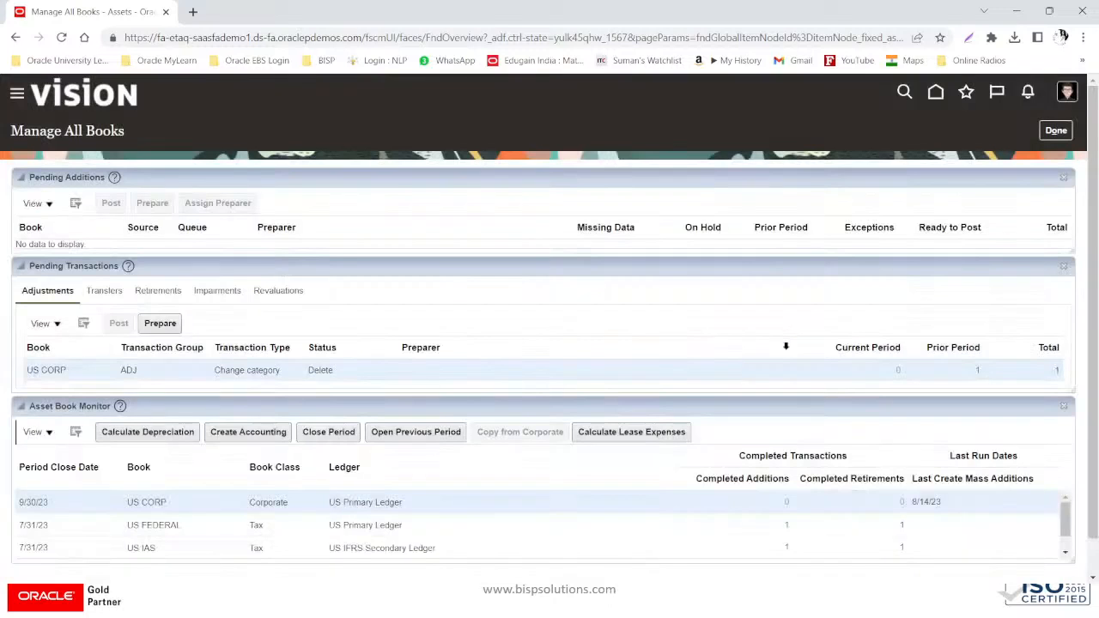
click(937, 92)
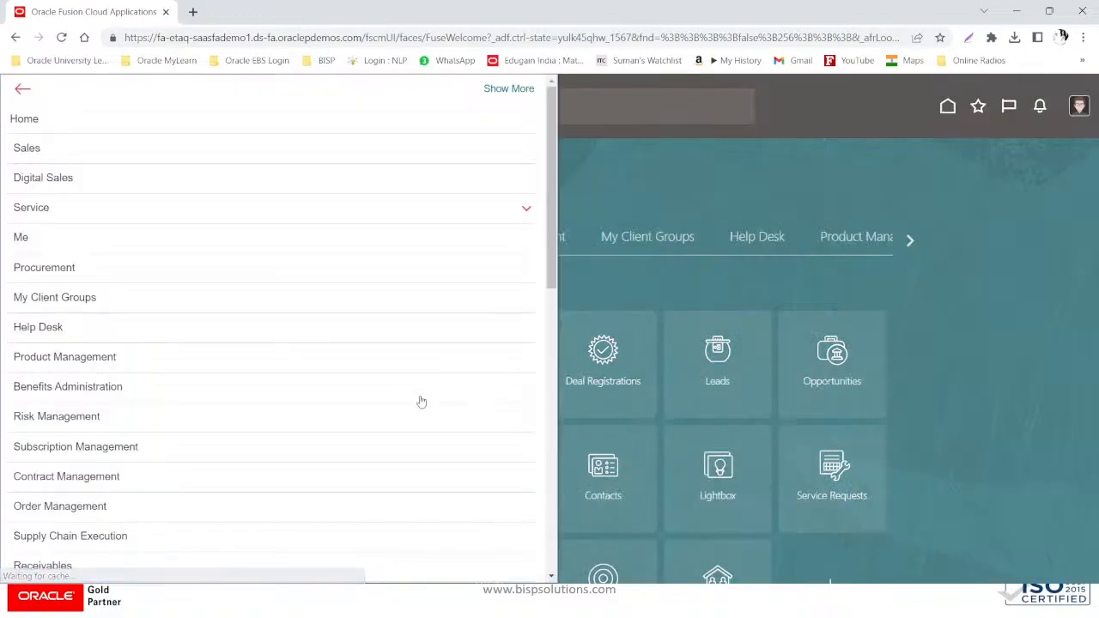
- Check that the Assets work area shows depreciation back at AUG-23
scroll(214, 436, down, 1)
scroll(214, 436, down, 4)
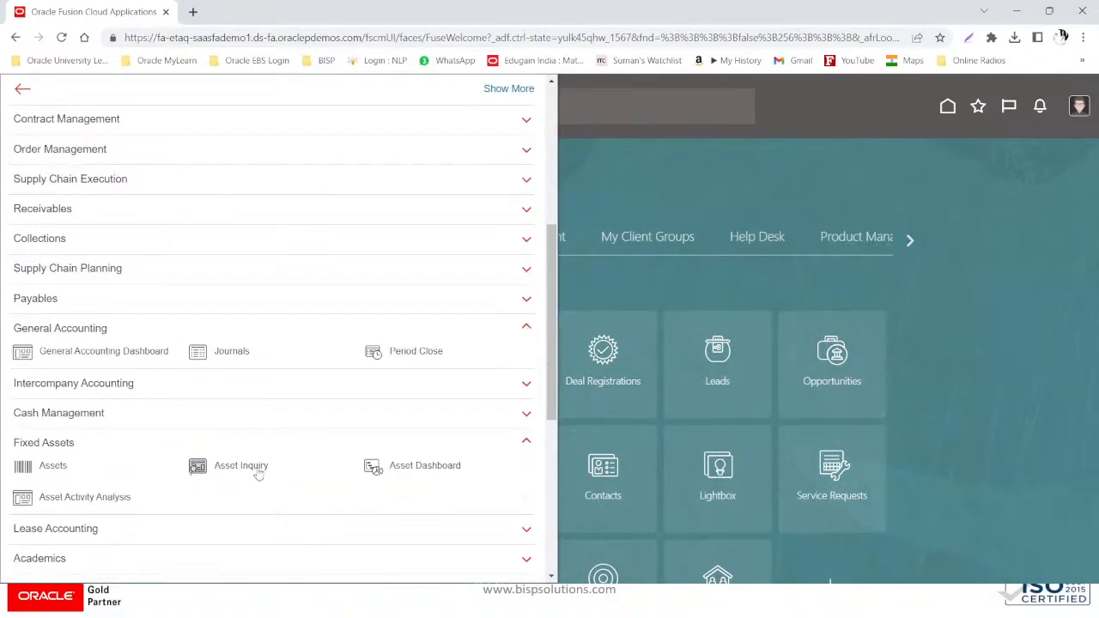
click(52, 464)
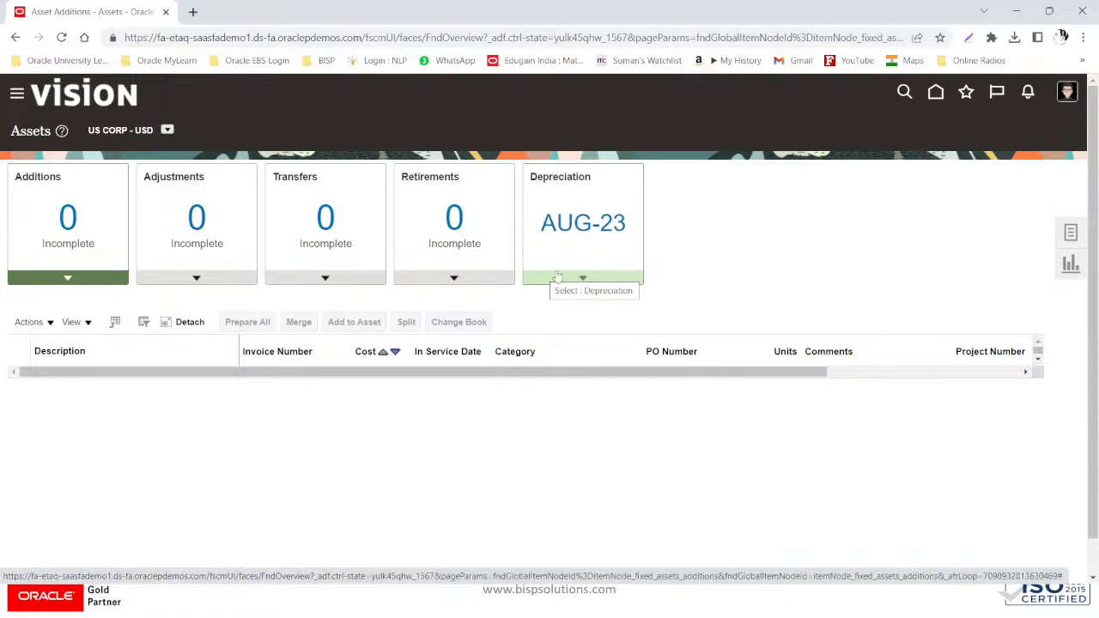
click(1070, 234)
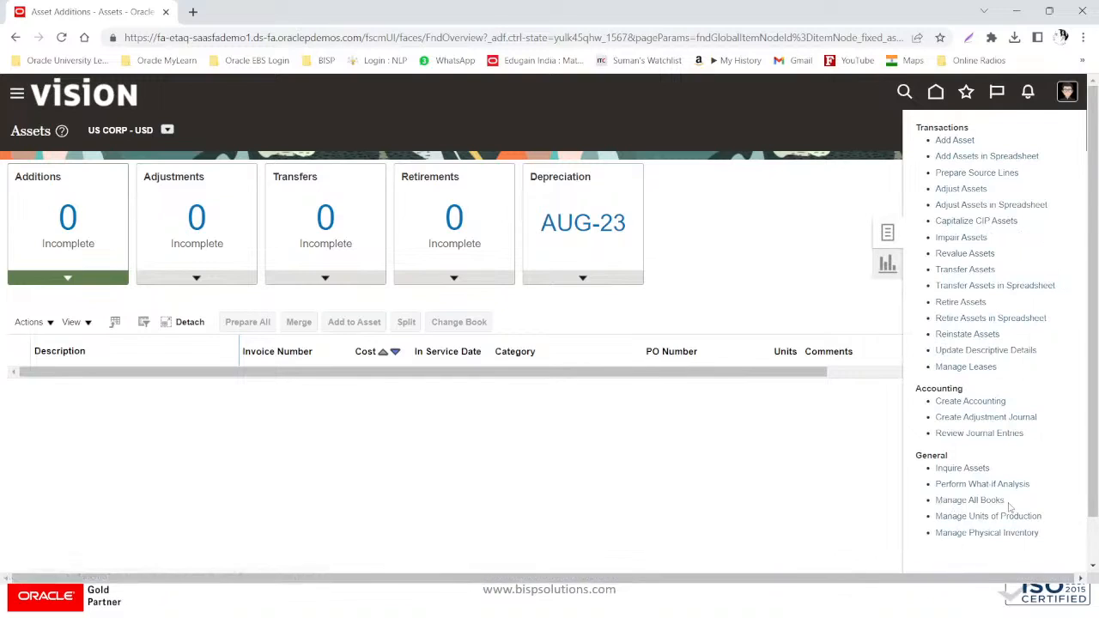
click(835, 483)
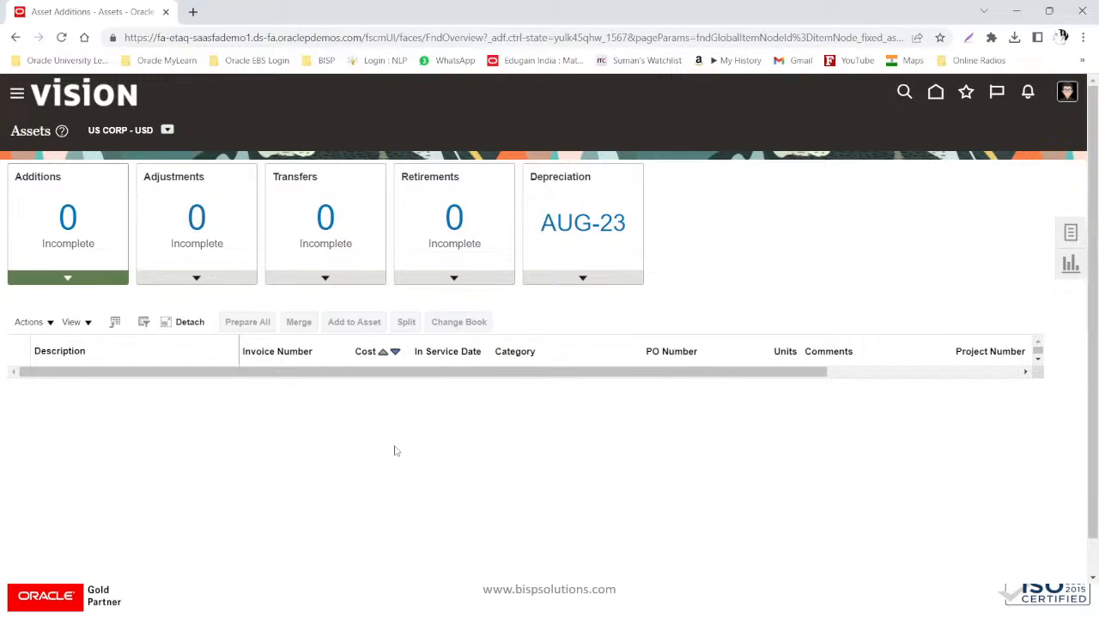
- Switch to the period-close slideshow and advance to the Oracle Asset Predefined Reports slide
key(alt+Tab)
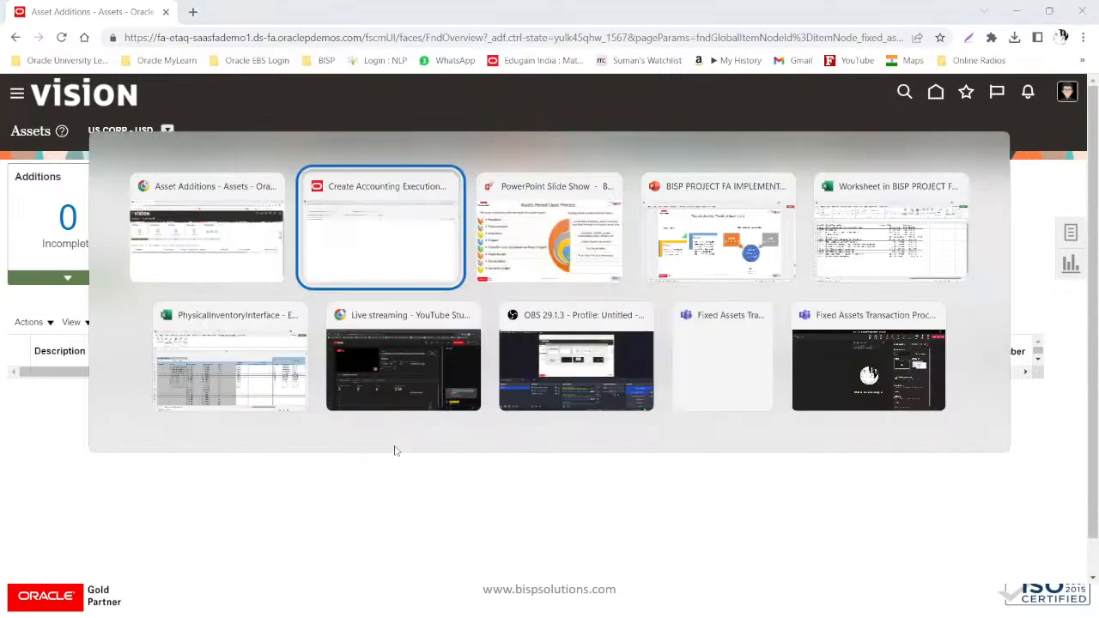
key(Tab)
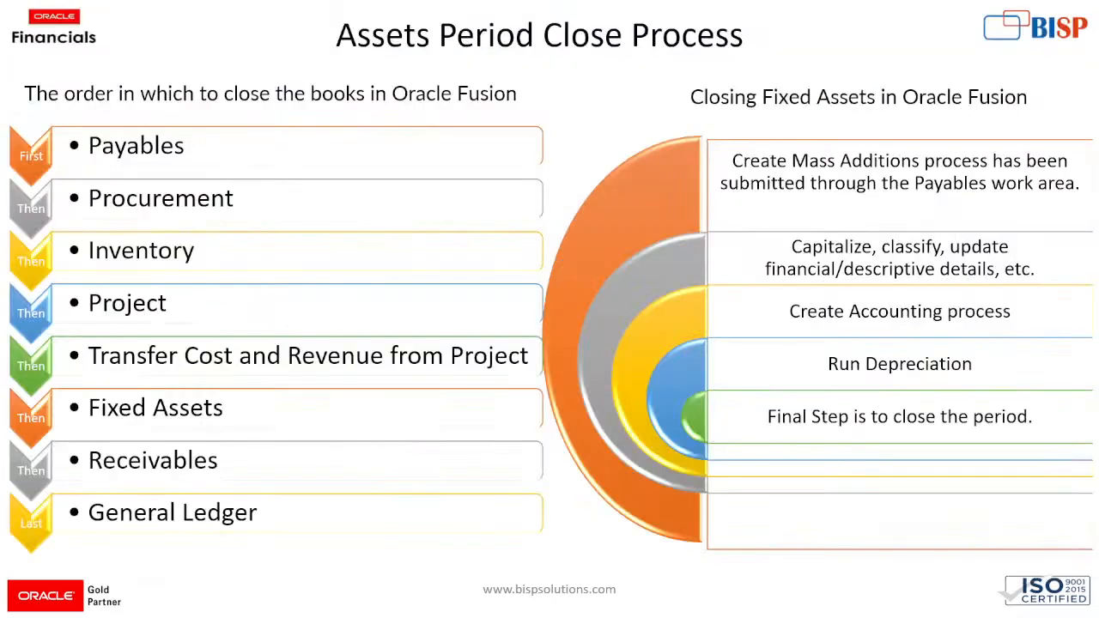
key(Right)
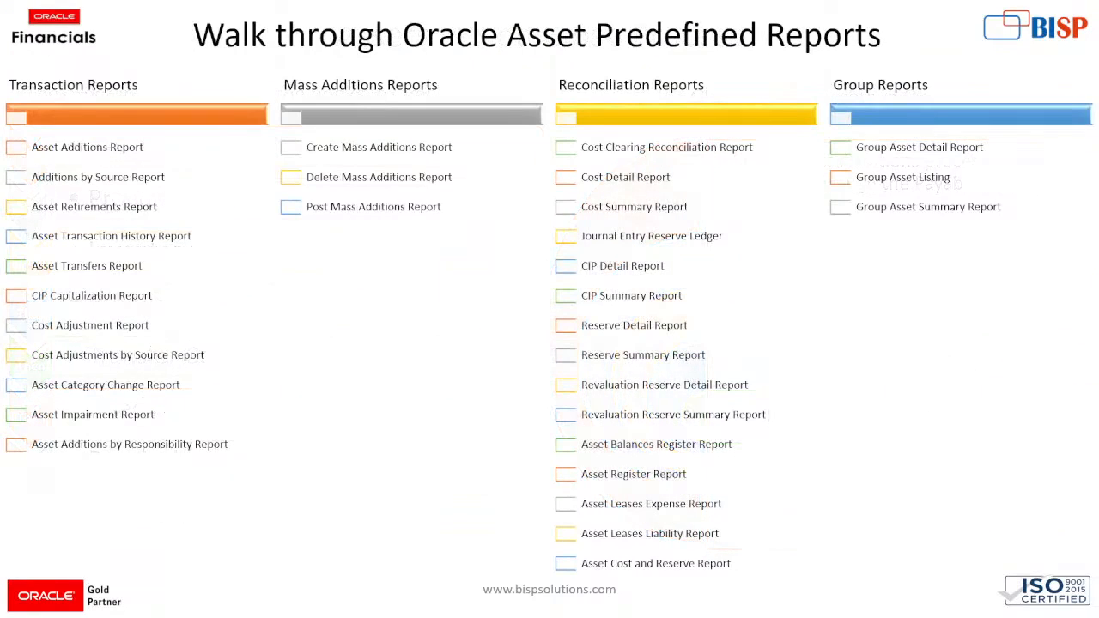
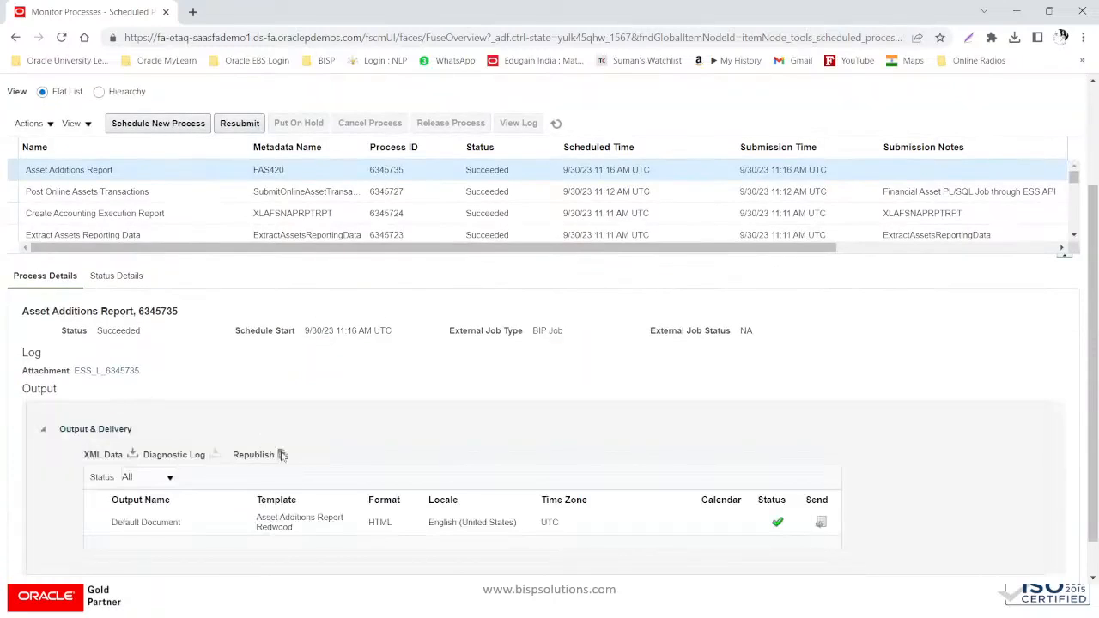
click(281, 457)
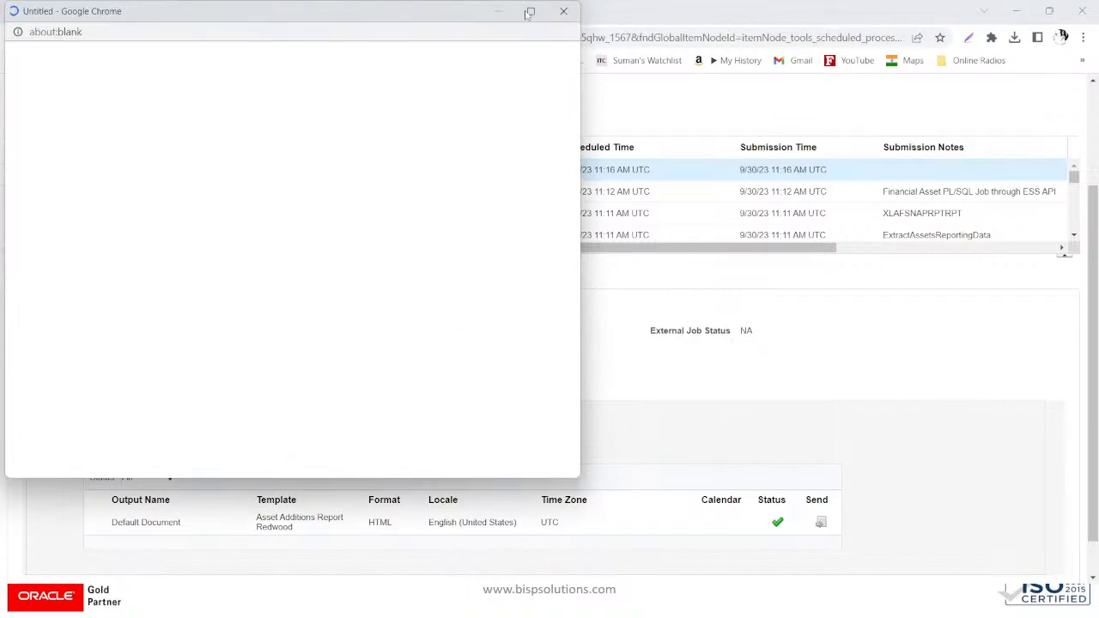
click(531, 12)
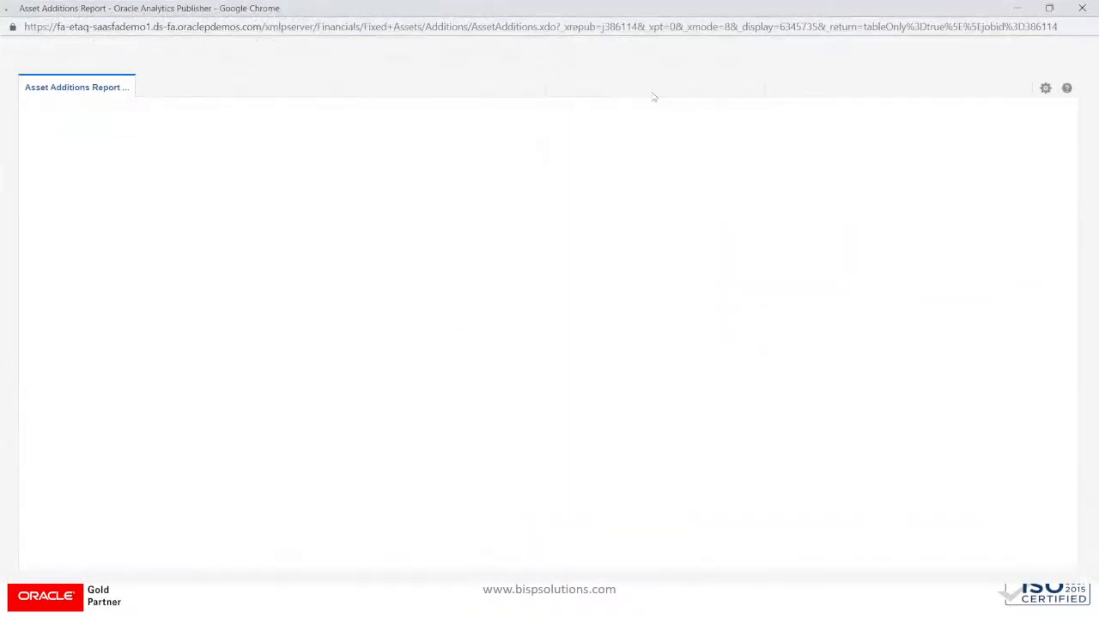
click(1046, 89)
mouse_move(1022, 108)
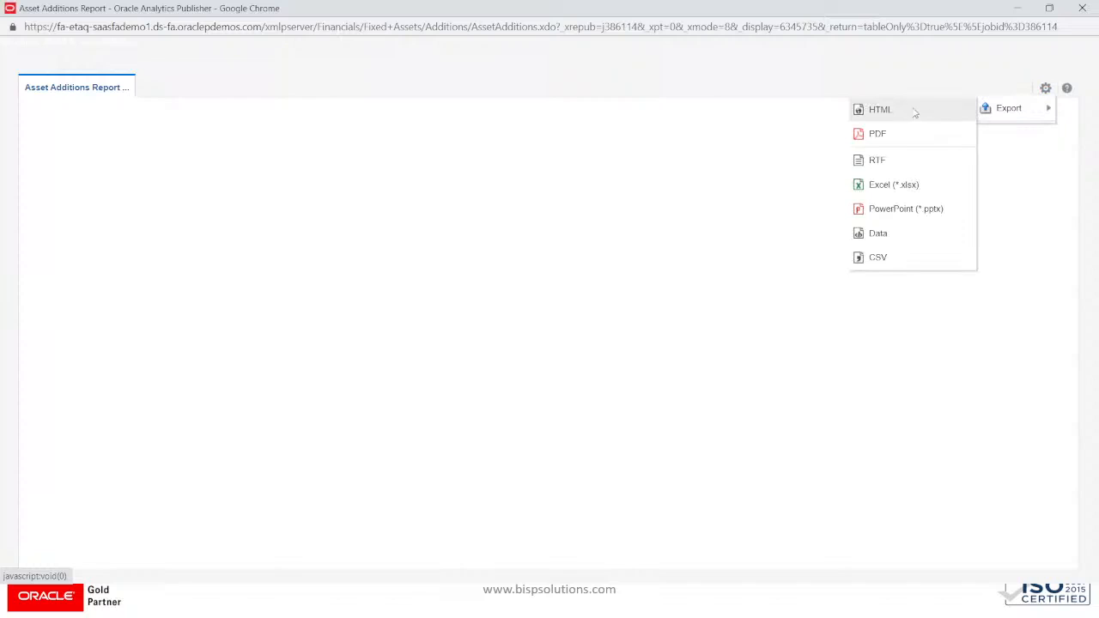
click(910, 112)
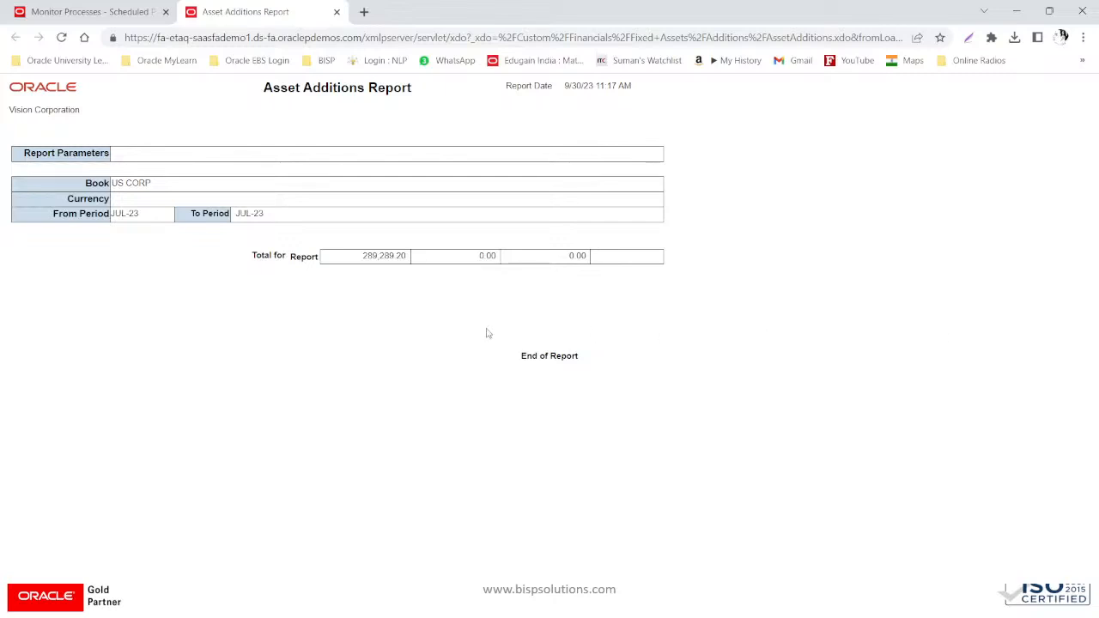
drag(362, 256, 410, 259)
click(336, 12)
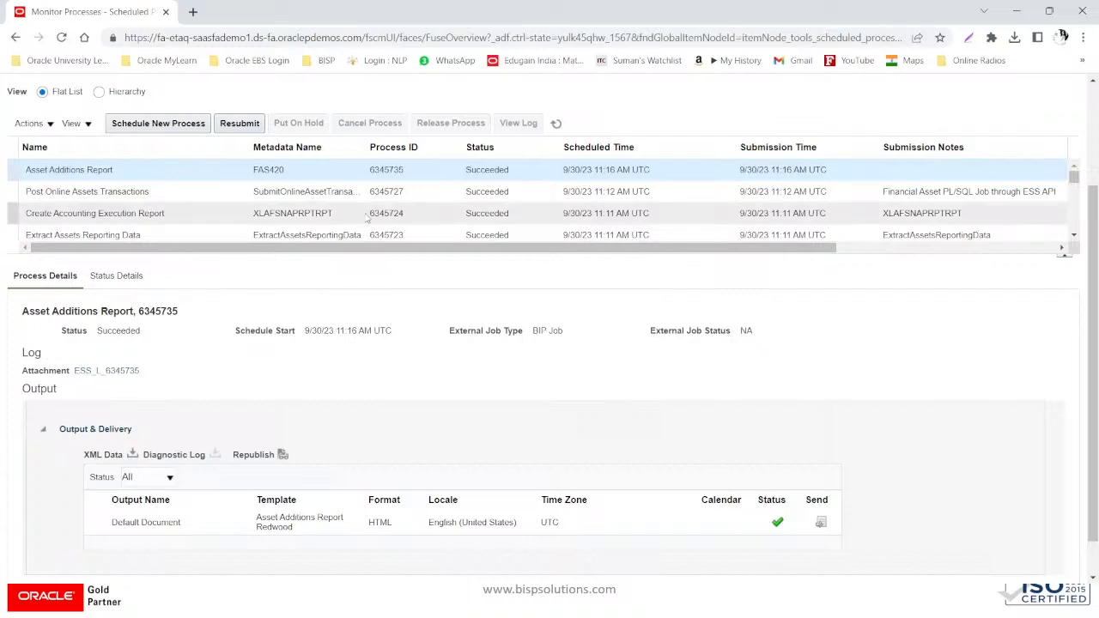
- Show scheduled processes as a hierarchy, refresh, and select the Asset Additions Report run
scroll(348, 184, up, 2)
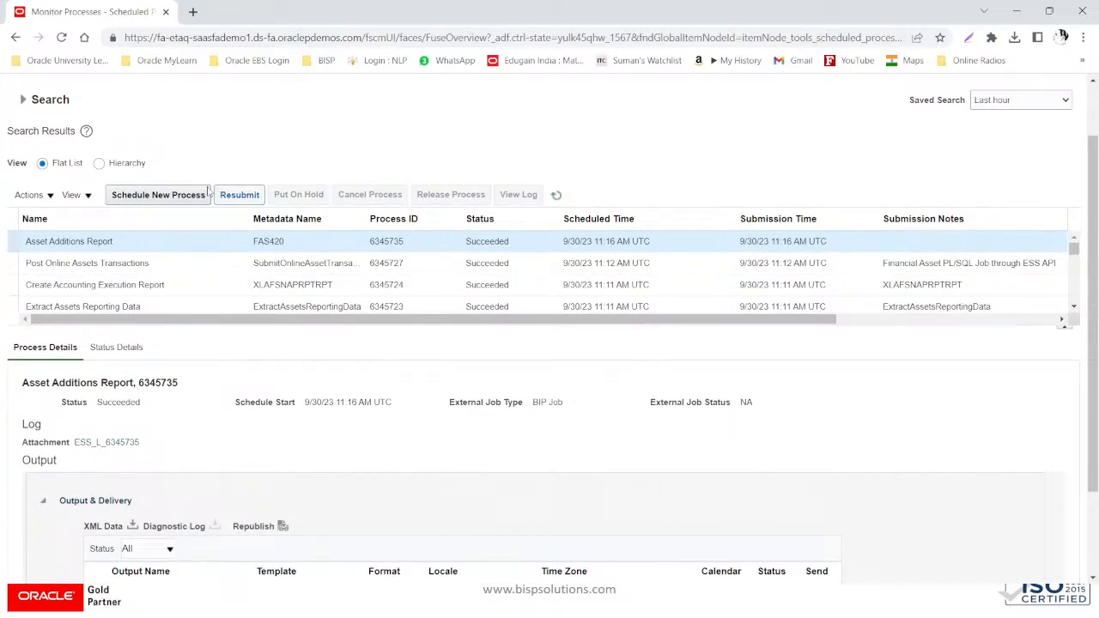
click(100, 163)
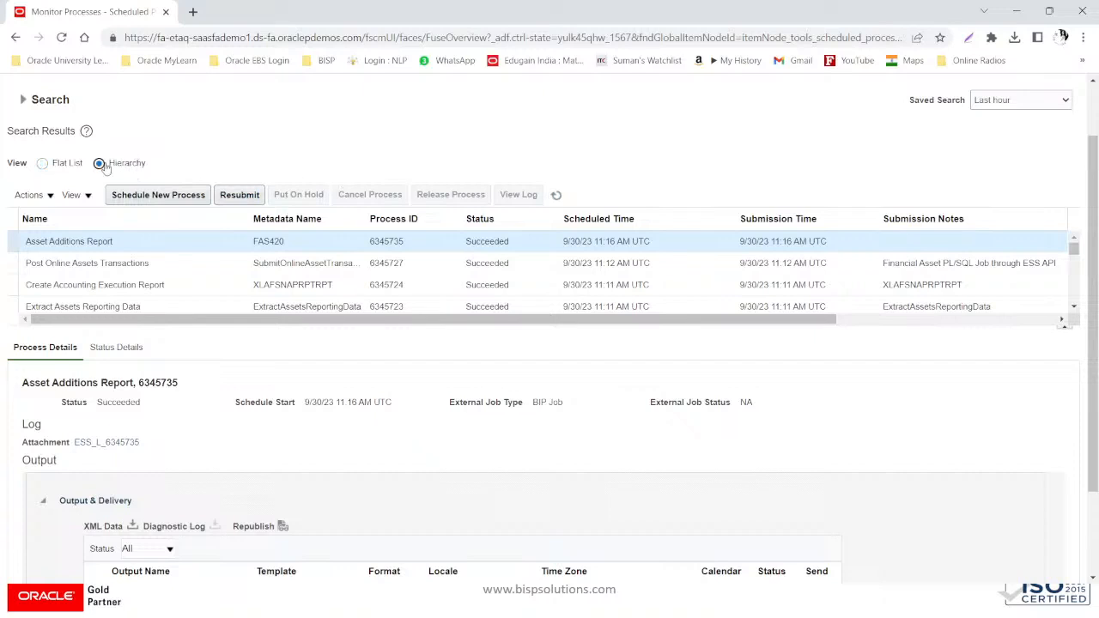
click(558, 194)
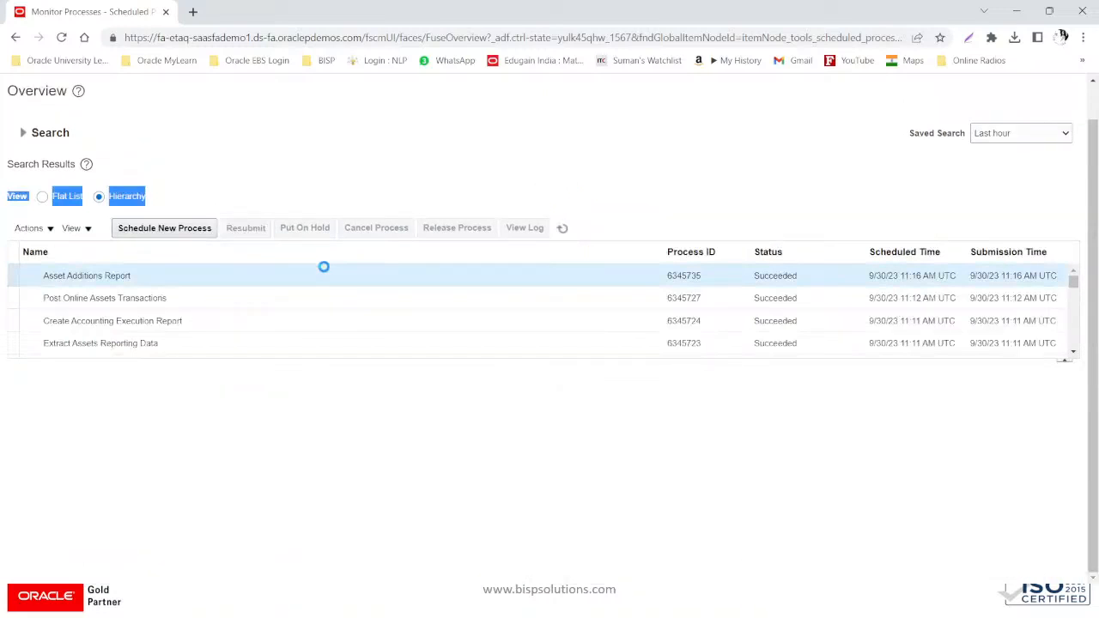
click(324, 267)
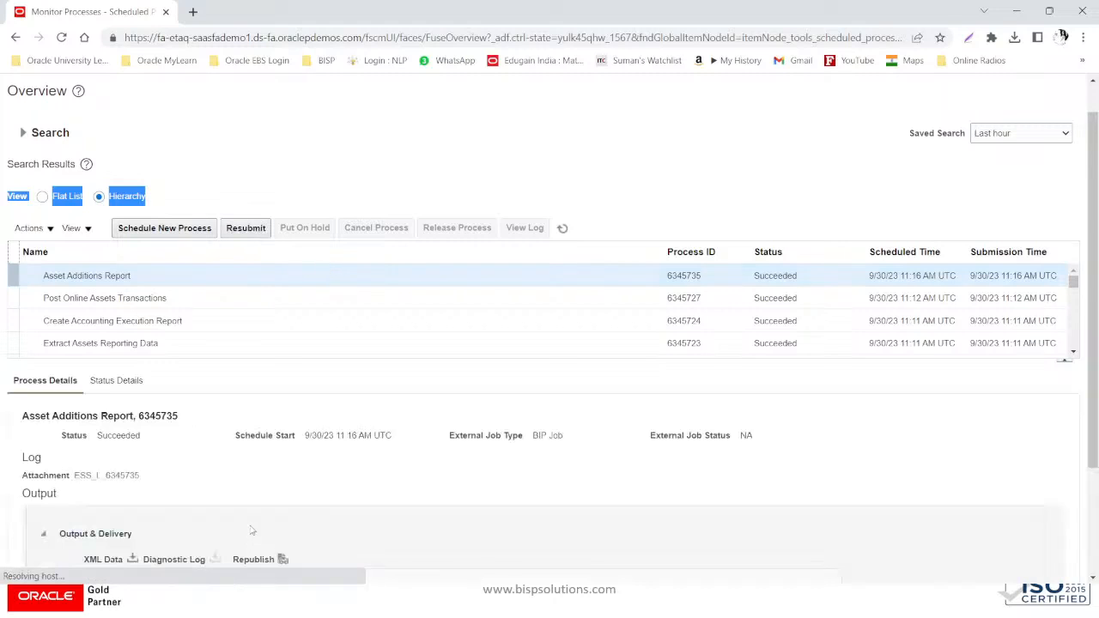
- Republish the Asset Additions Report output without saving and export it as HTML
scroll(260, 525, down, 2)
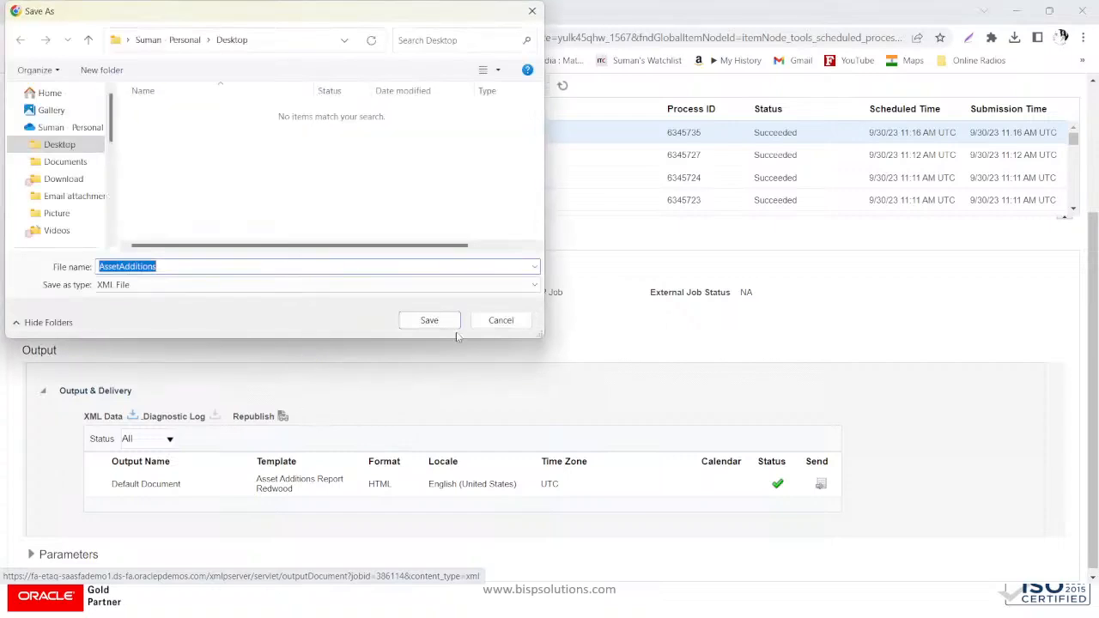
click(494, 321)
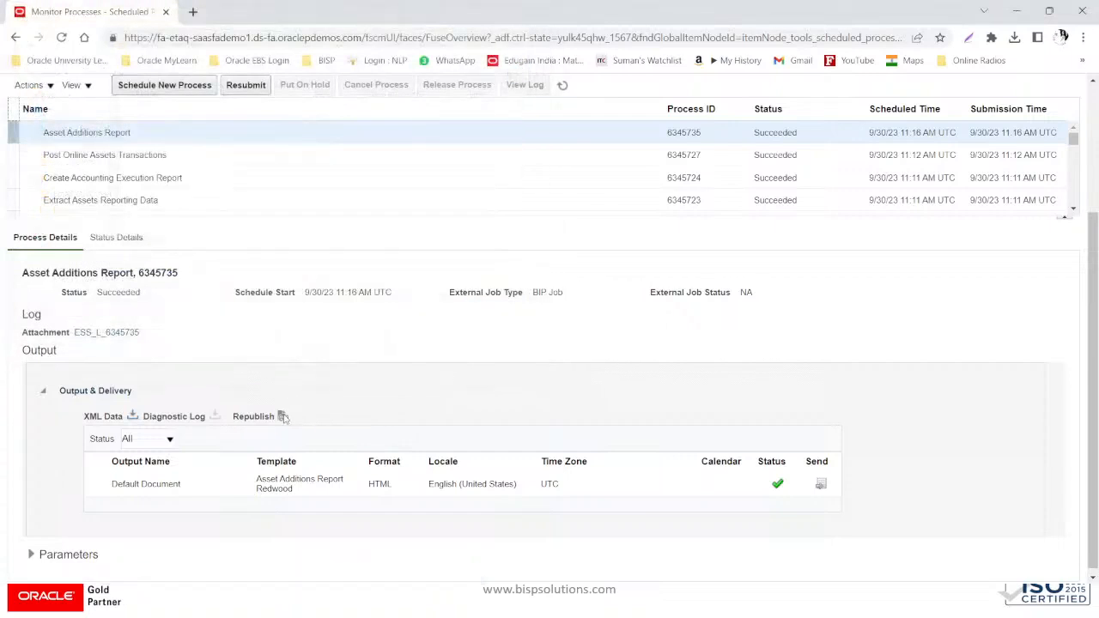
click(283, 417)
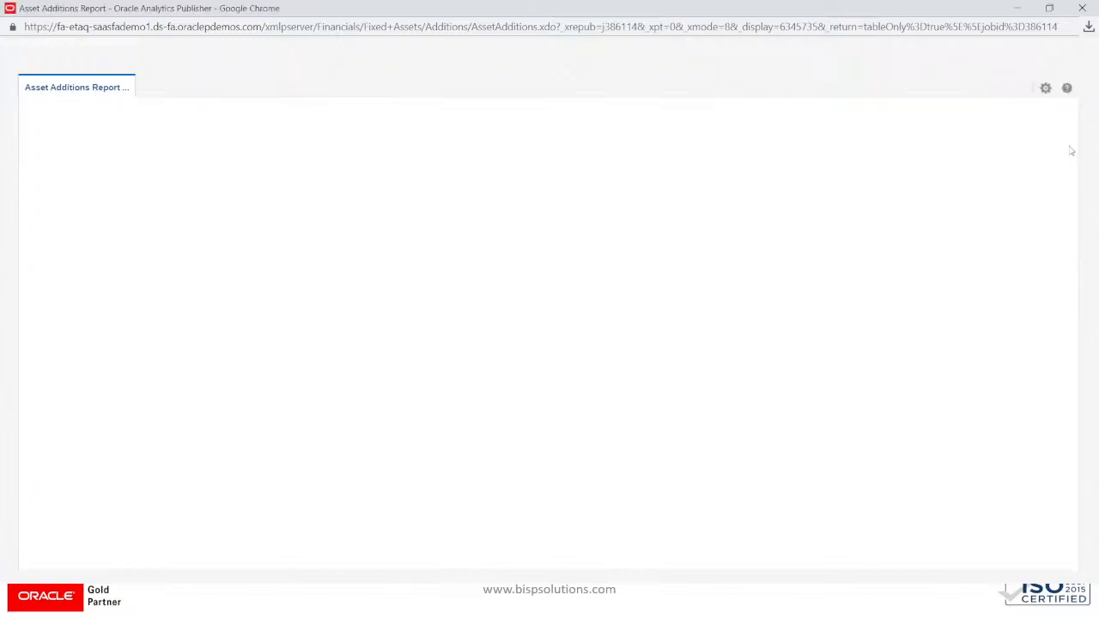
click(1046, 87)
mouse_move(1012, 109)
click(880, 110)
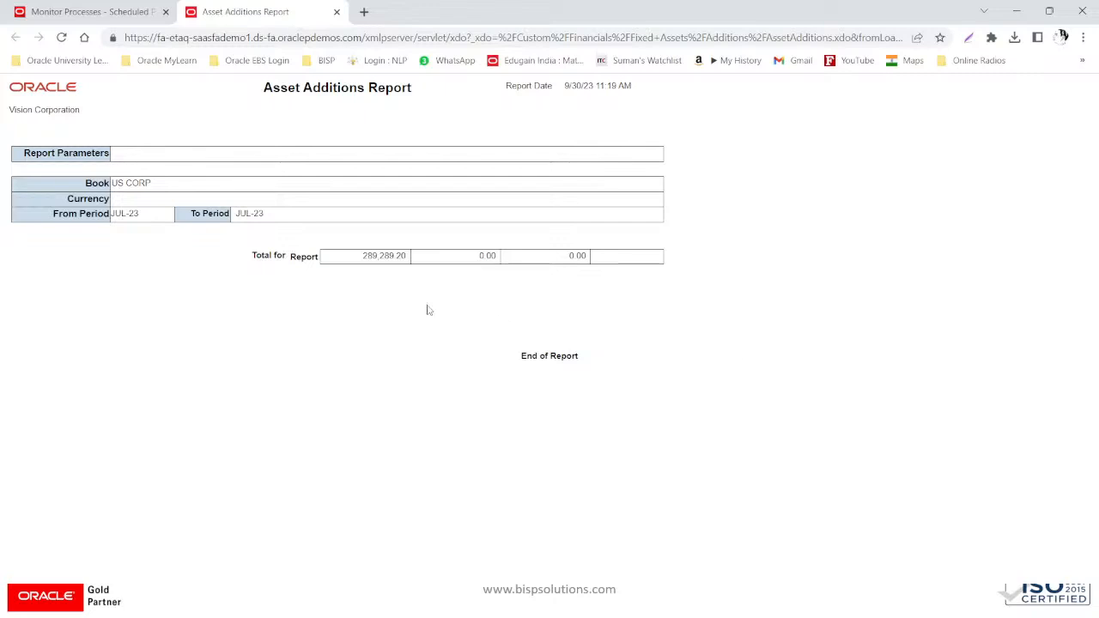
- Highlight the report total, close the Asset Additions Report tab, and start a new scheduled process
drag(361, 260, 408, 257)
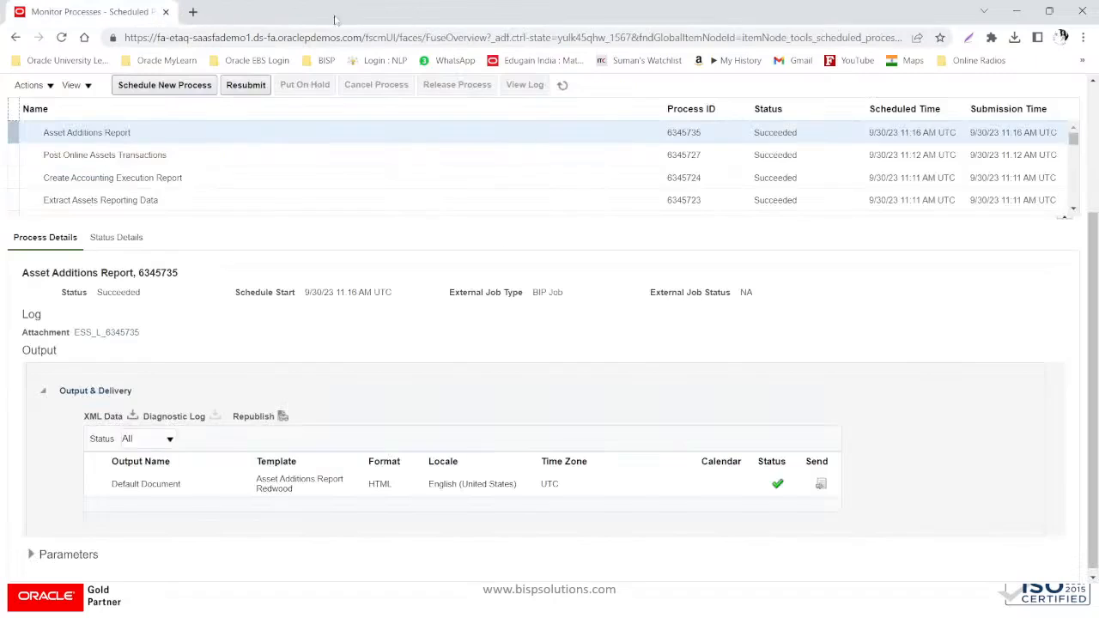
click(337, 11)
scroll(439, 358, up, 3)
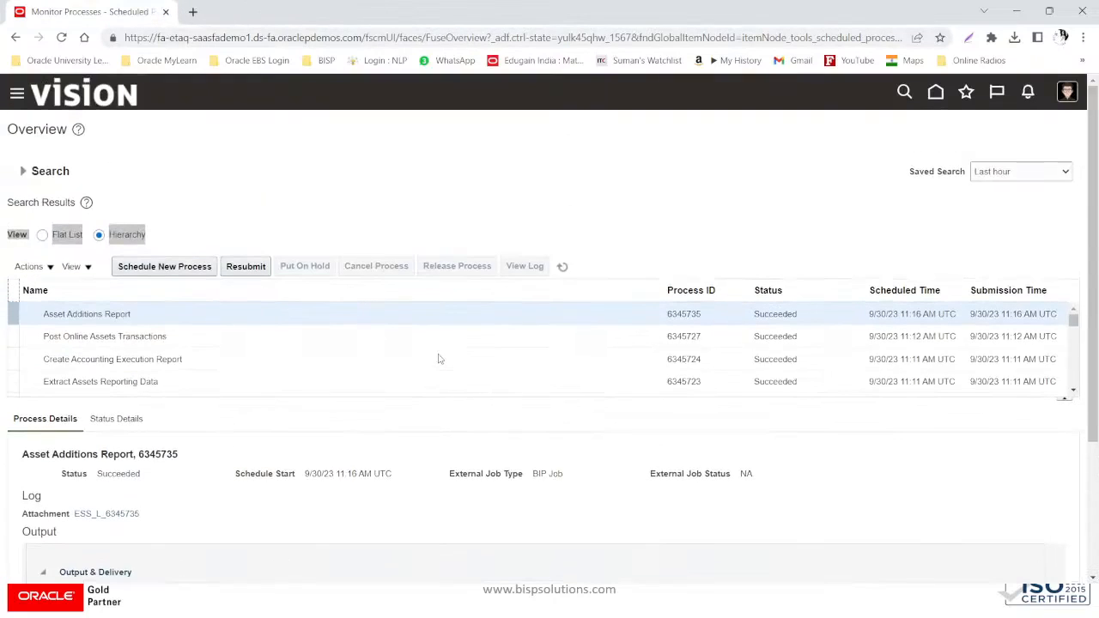
click(171, 267)
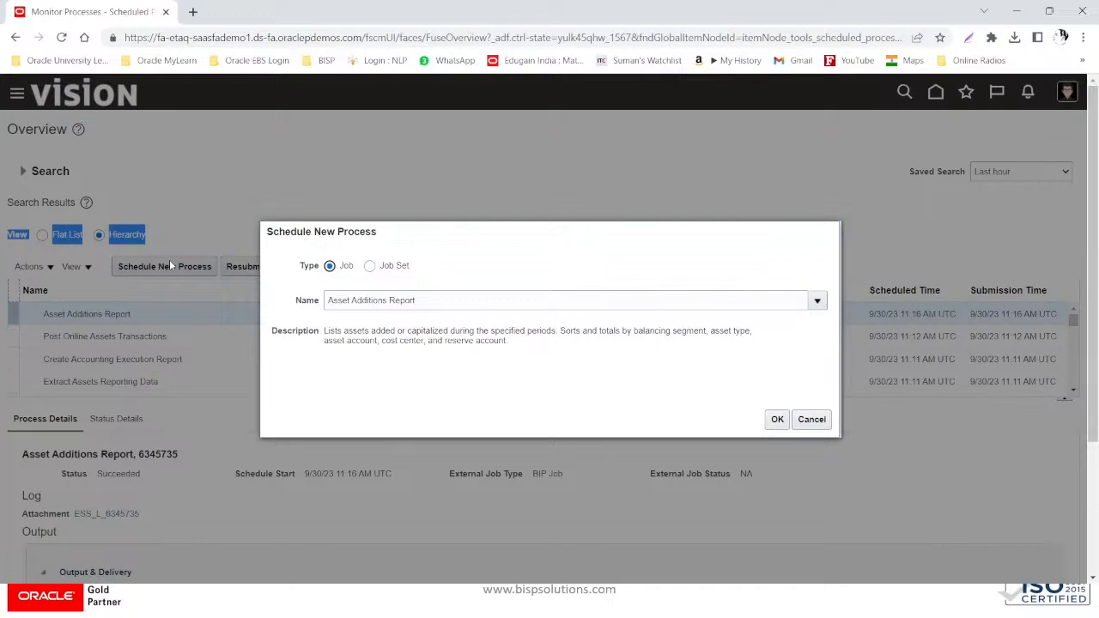
- Search the job name 'ASSET RETIREMENT', choose Asset Retirements Report, and confirm it
drag(416, 300, 183, 290)
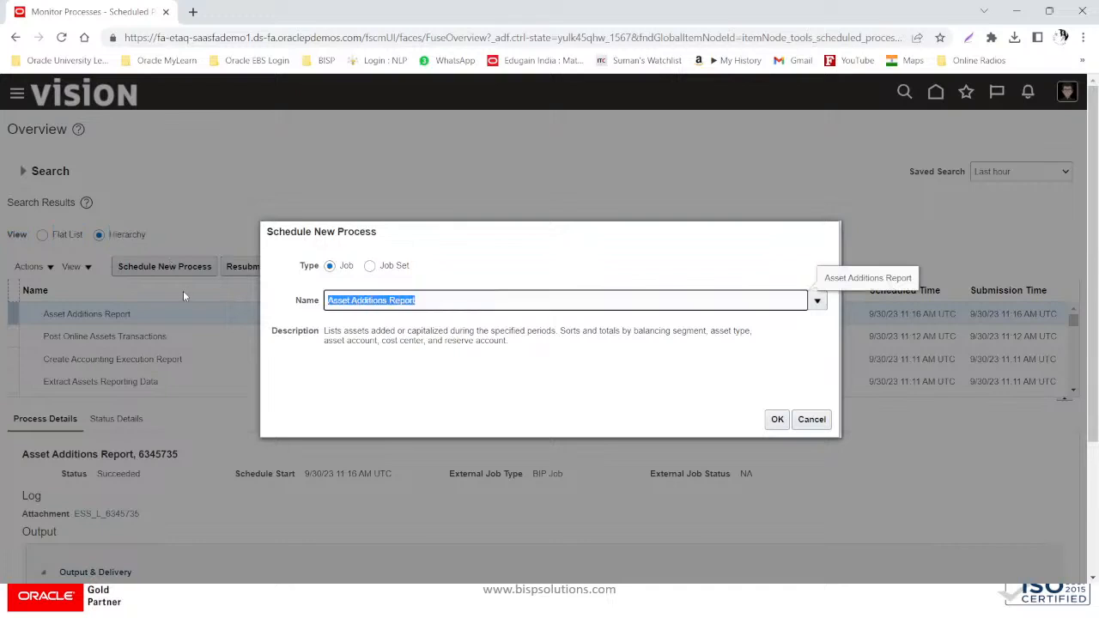
text(ASSET)
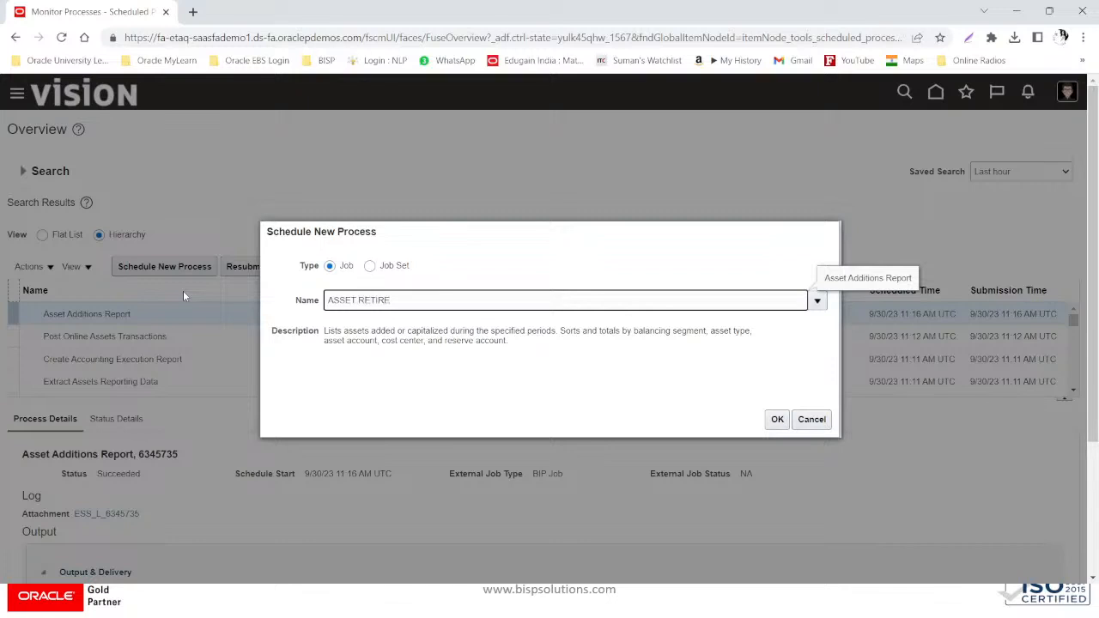
text(RETIREMENT)
key(Tab)
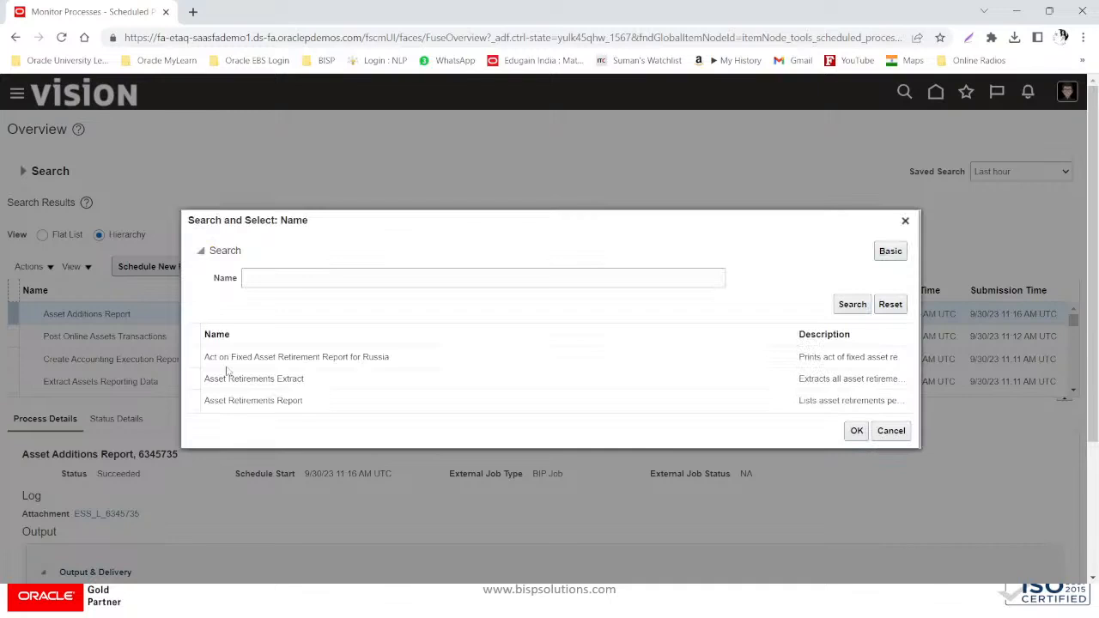
click(308, 386)
click(306, 402)
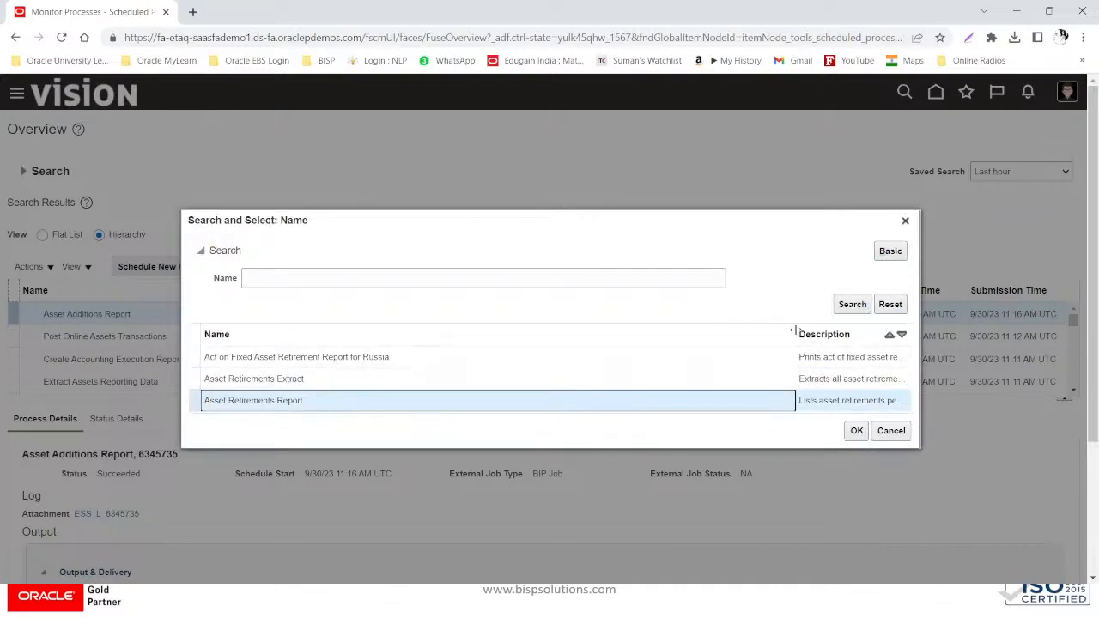
drag(797, 334, 403, 334)
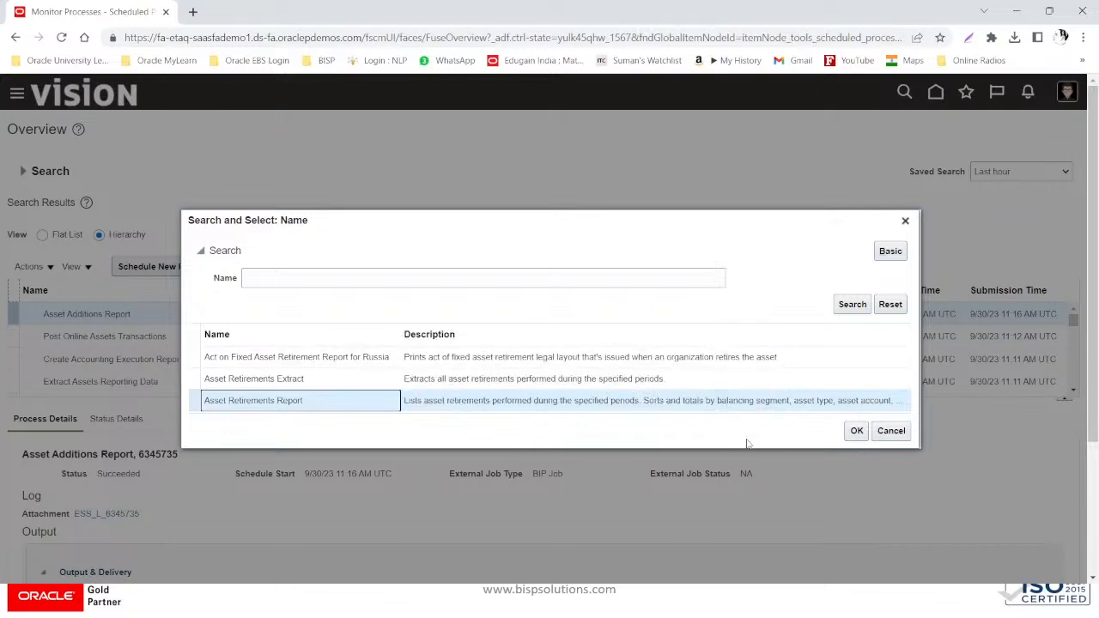
click(856, 433)
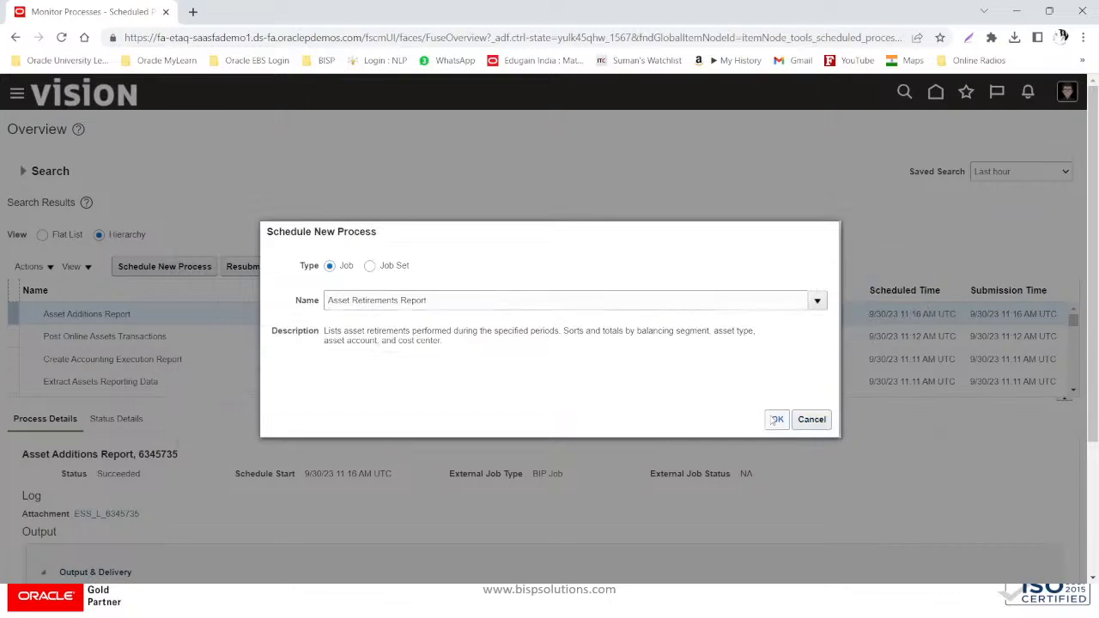
click(773, 420)
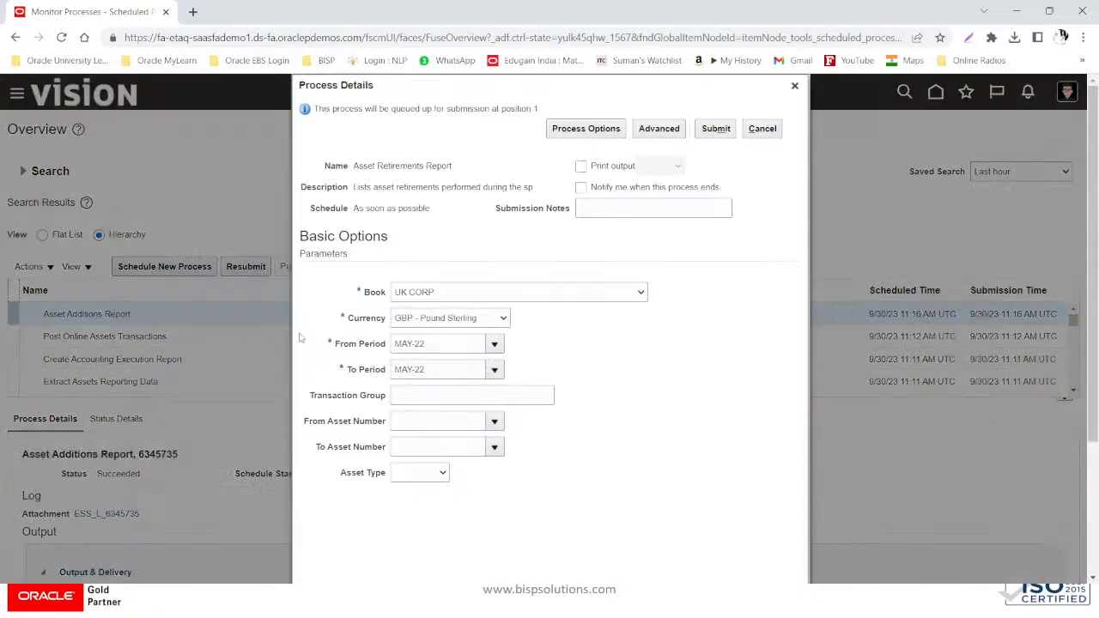
- Set the report parameters: book US CORP, currency USD - US Dollar, From Period, To Period JUL-23
click(479, 293)
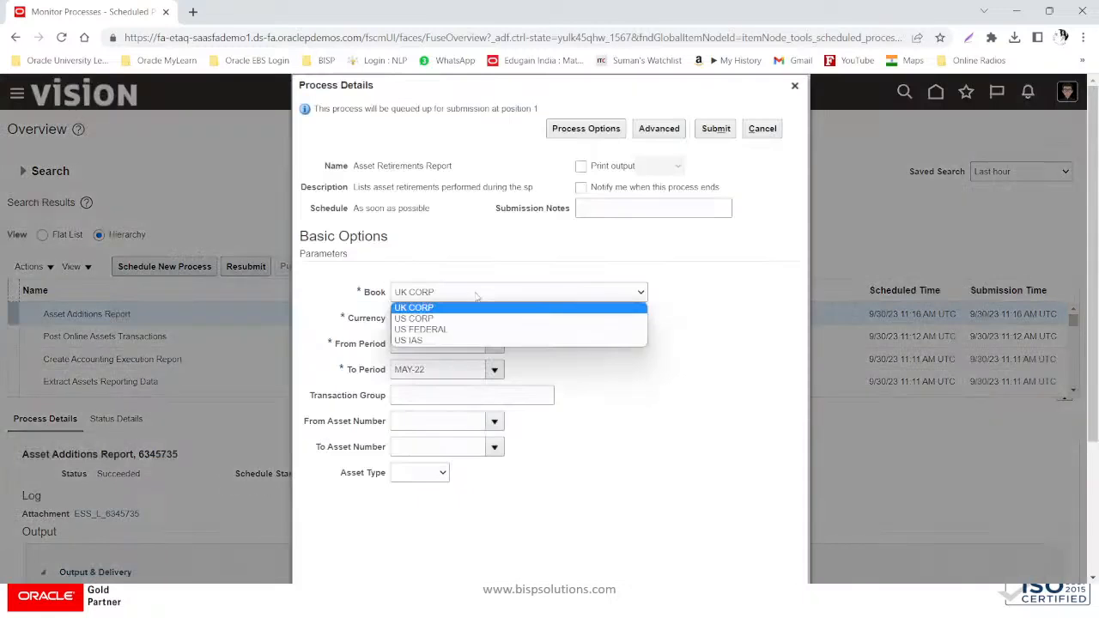
click(444, 320)
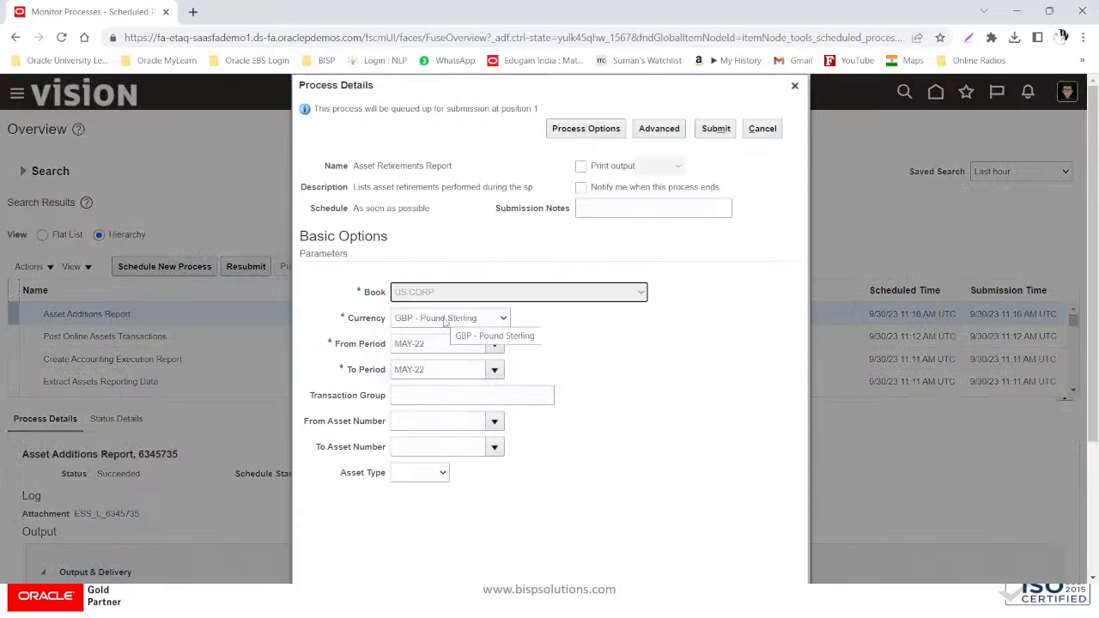
click(444, 321)
click(441, 344)
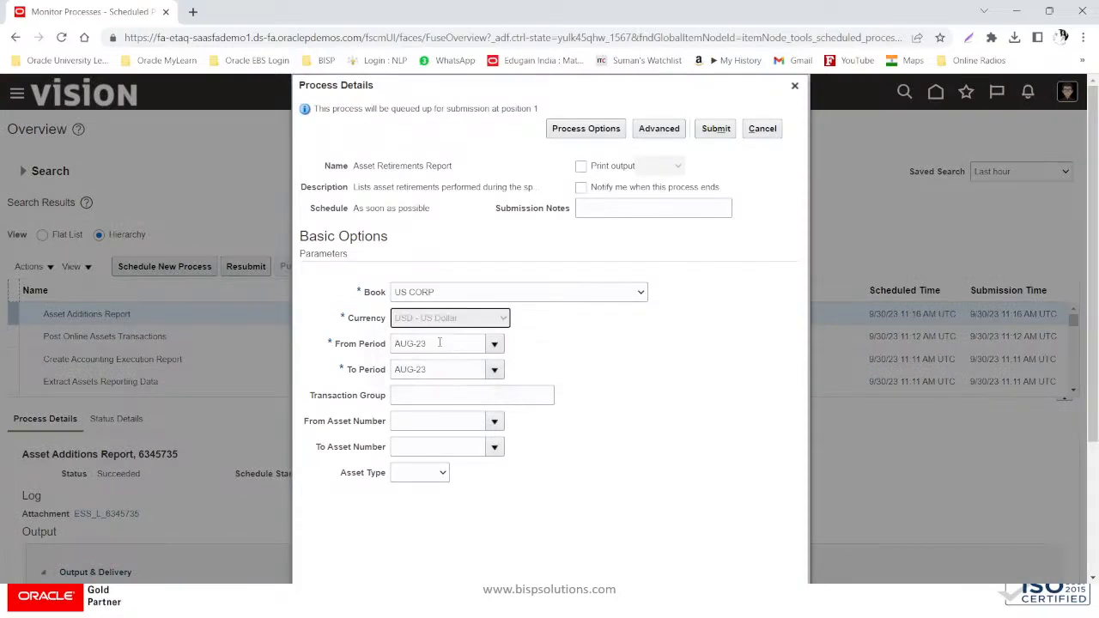
click(494, 344)
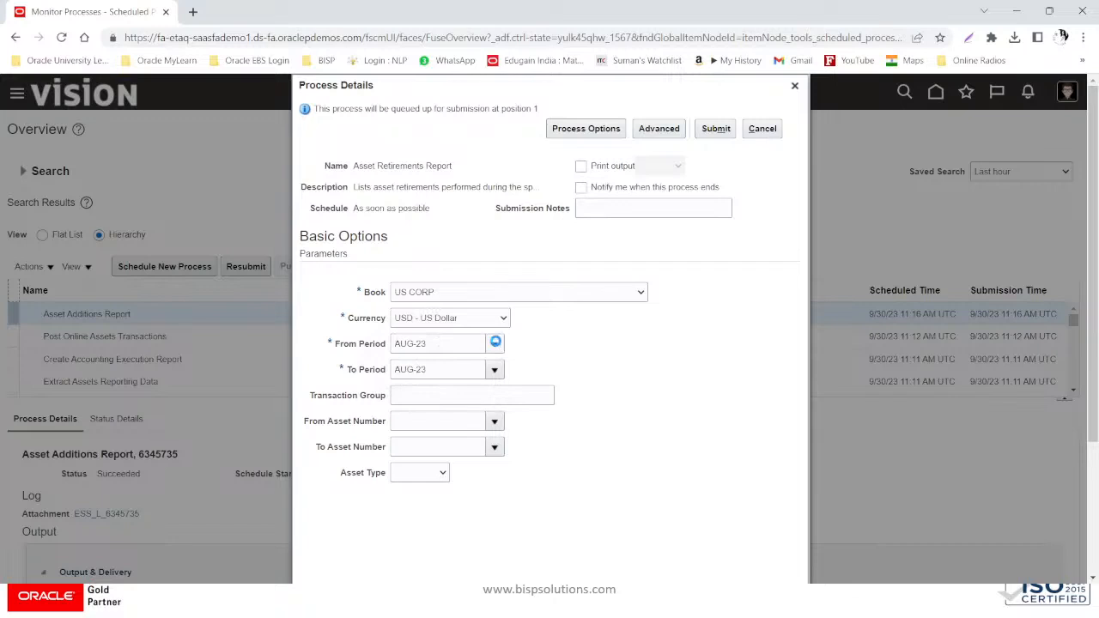
click(438, 126)
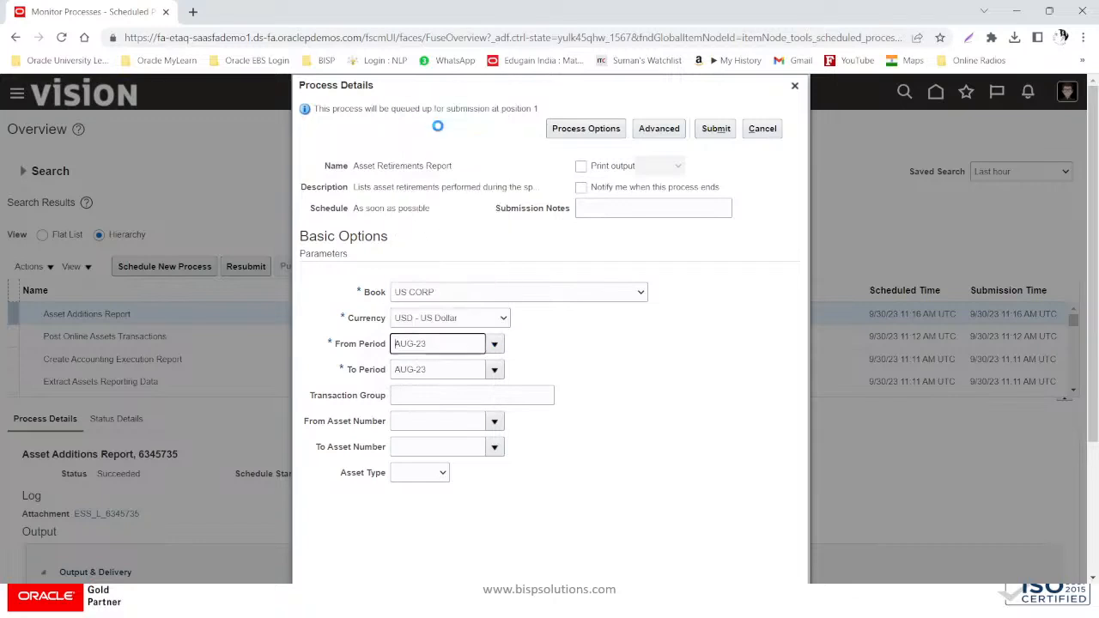
click(495, 370)
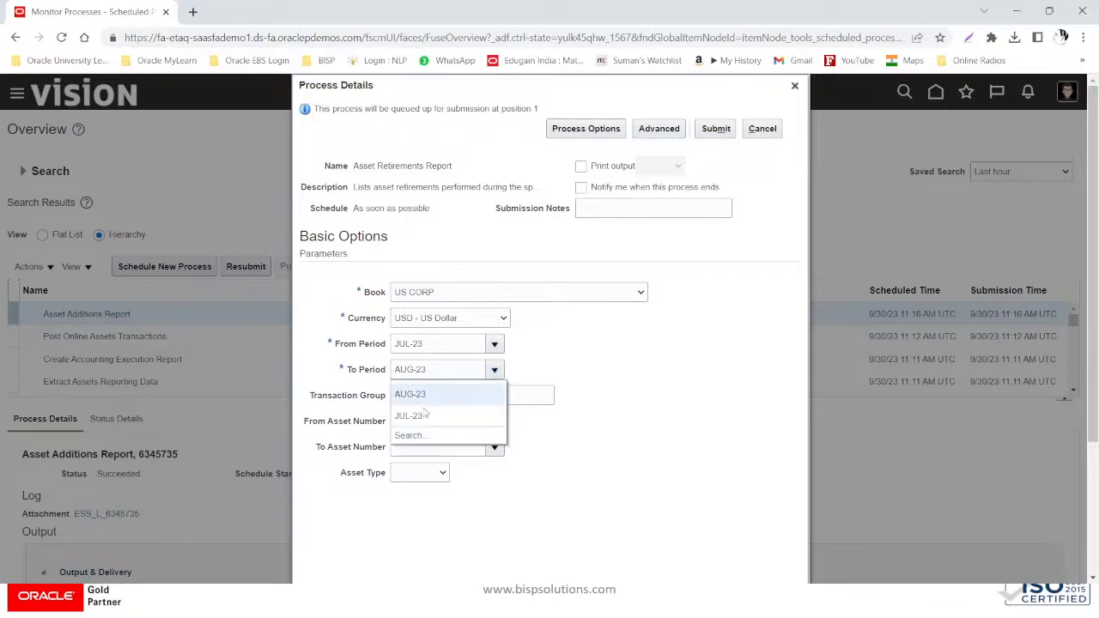
click(424, 414)
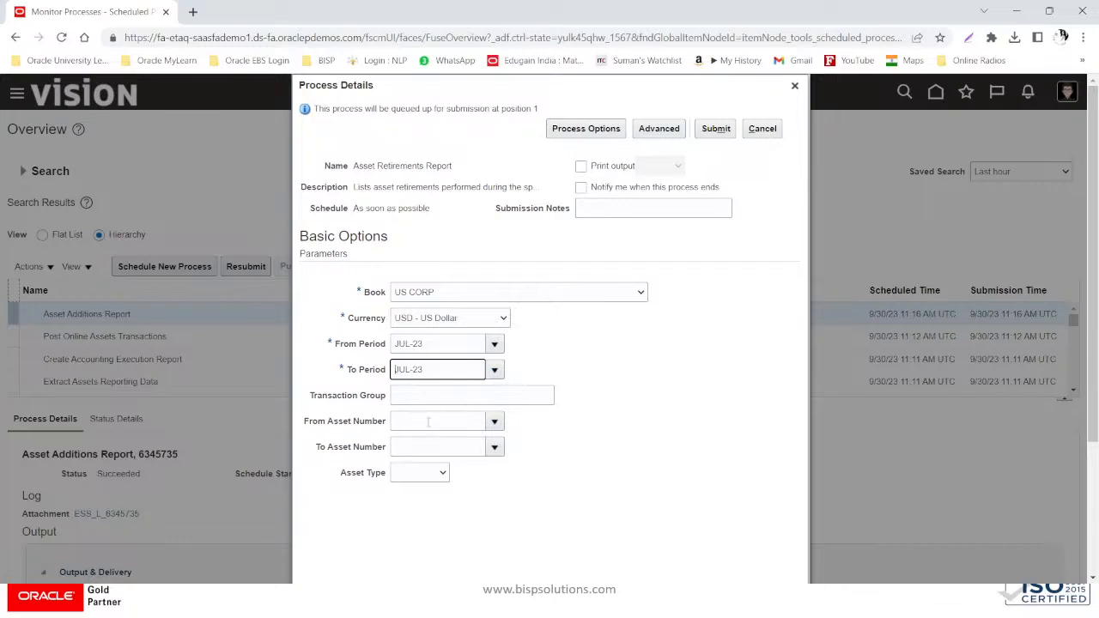
- Submit the Asset Retirements Report, acknowledge the confirmation, and select its process run
click(721, 132)
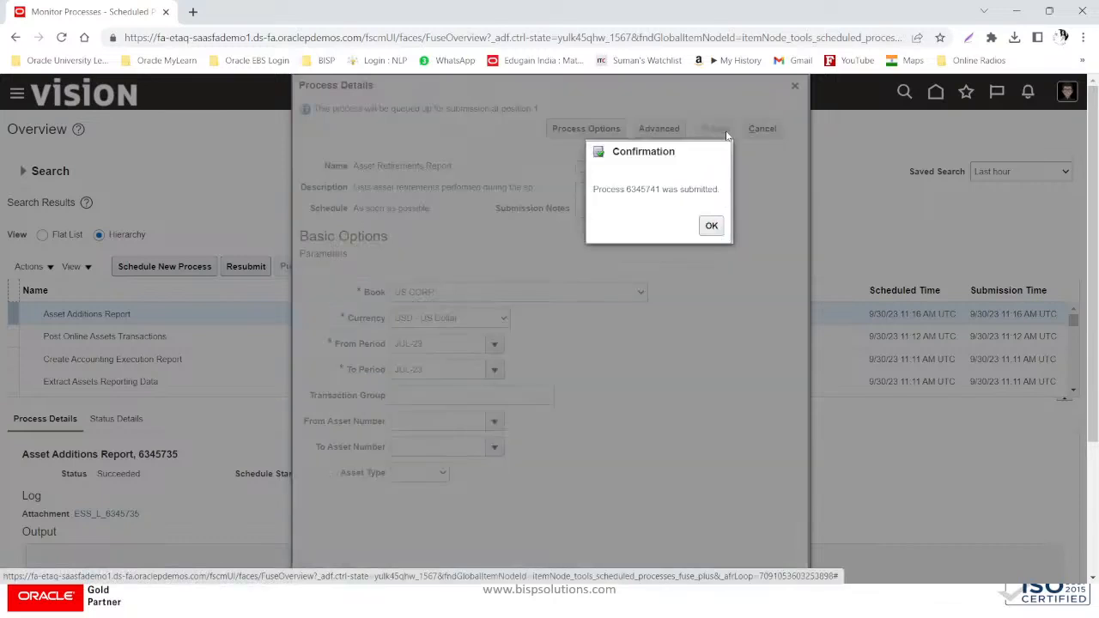
click(711, 227)
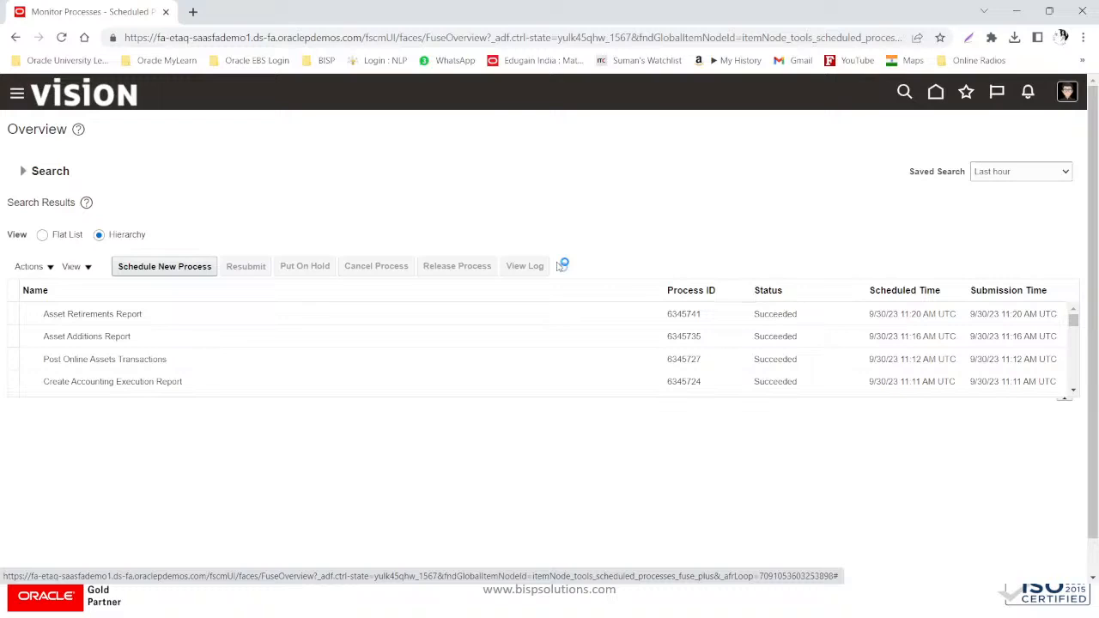
click(198, 305)
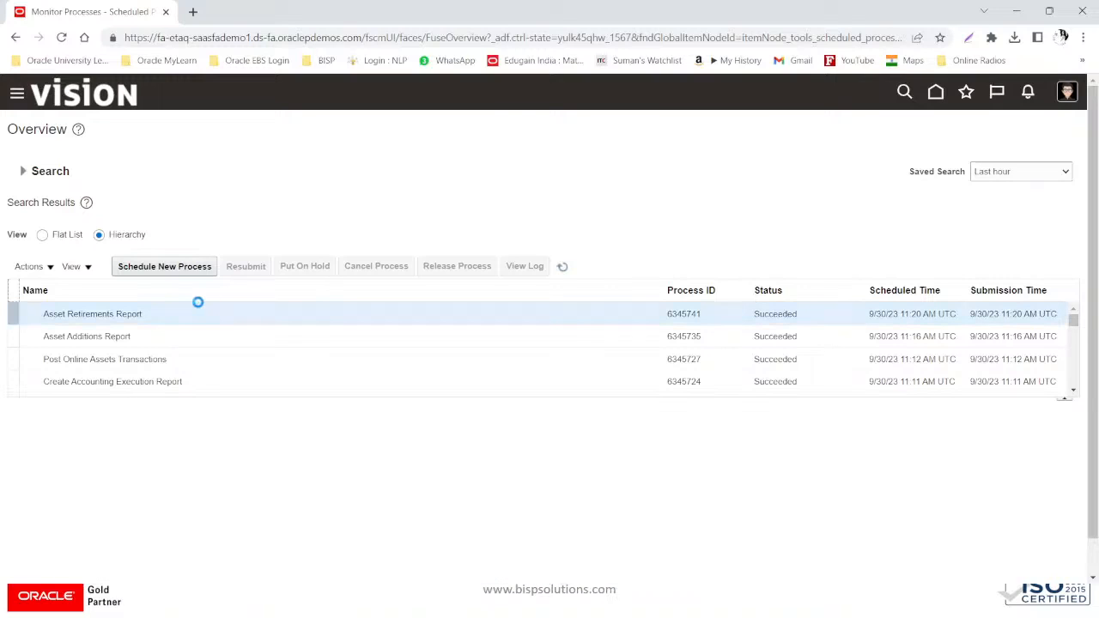
- Republish the Asset Retirements Report, compare its UK Government and standard layouts, and export the standard one as HTML
scroll(193, 498, down, 3)
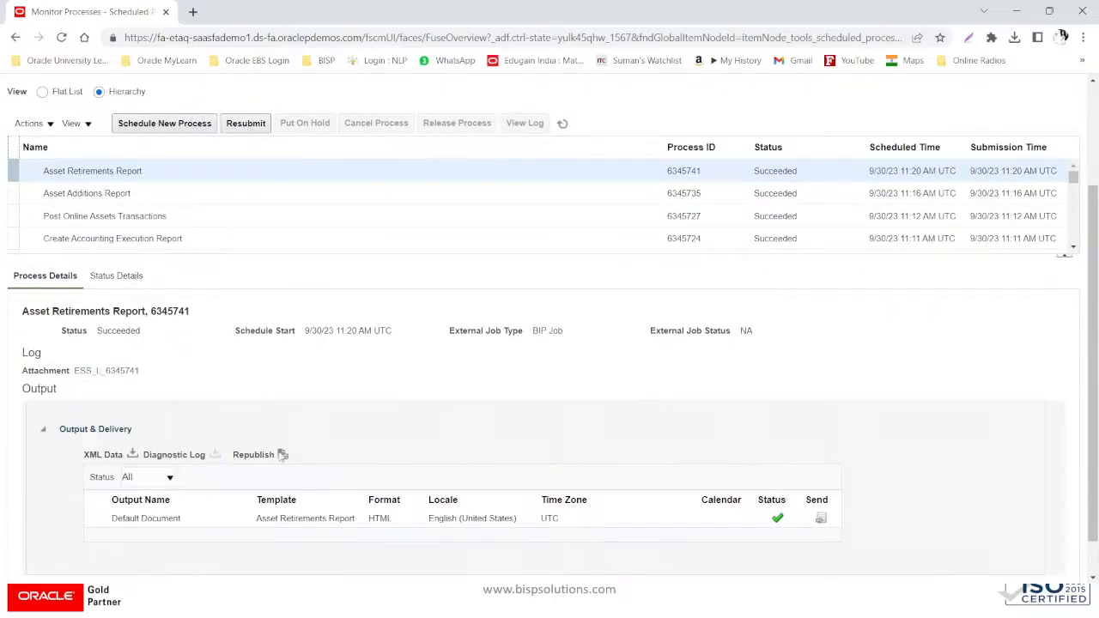
click(280, 456)
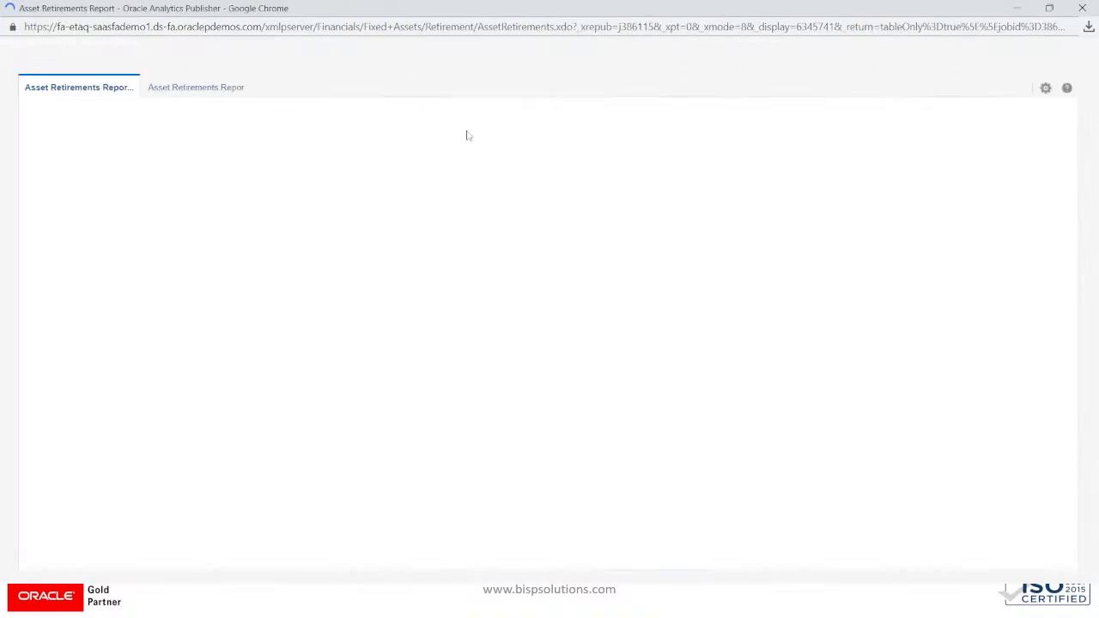
click(229, 93)
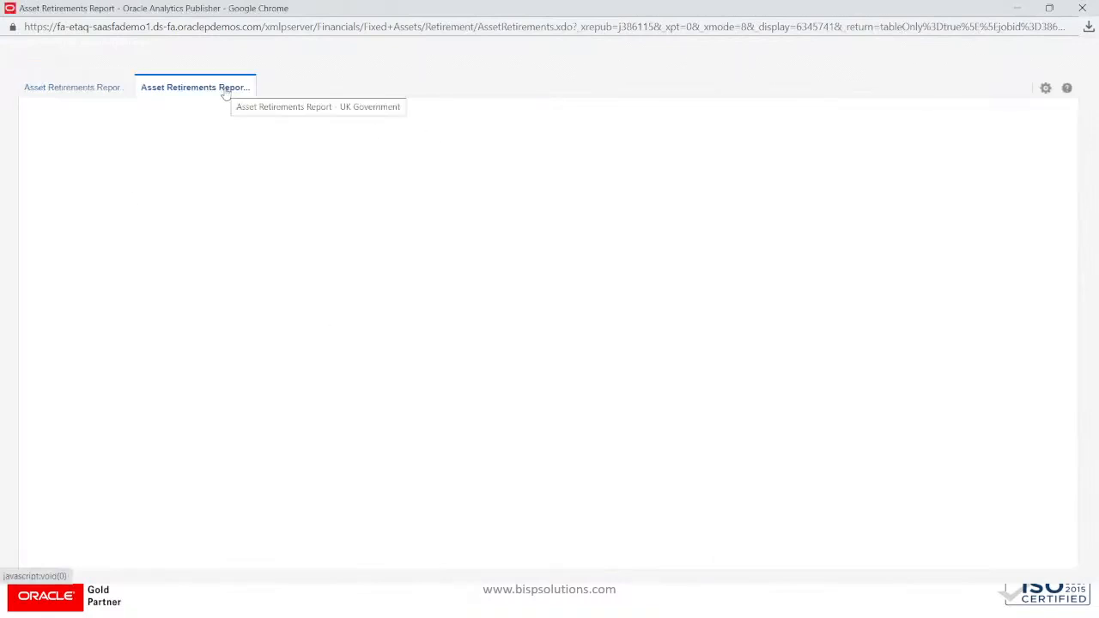
click(109, 93)
click(1045, 88)
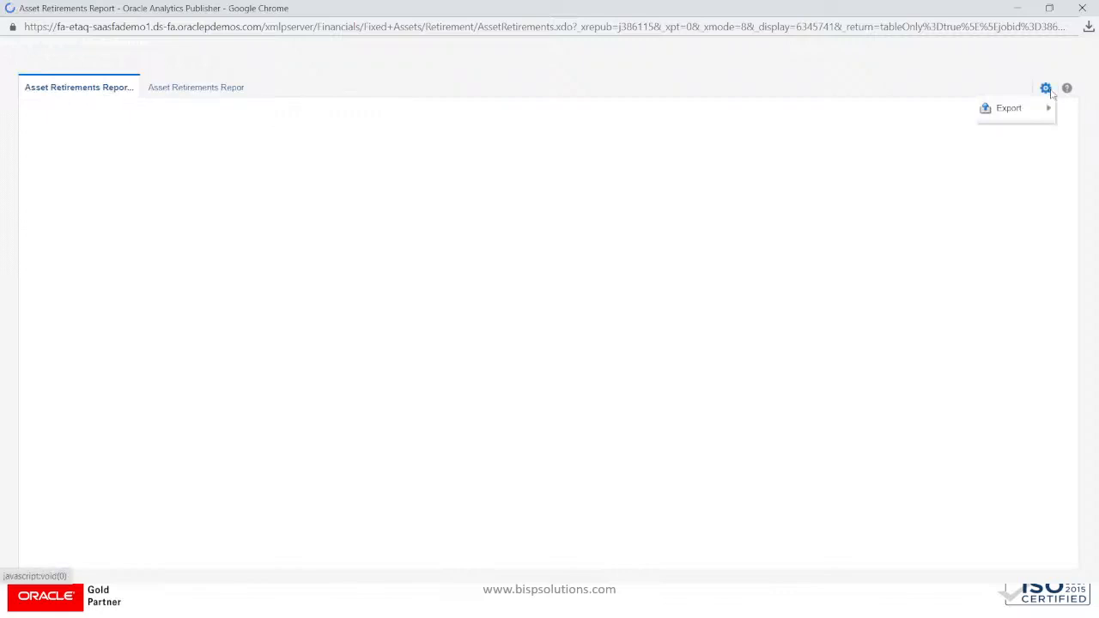
mouse_move(996, 108)
click(896, 112)
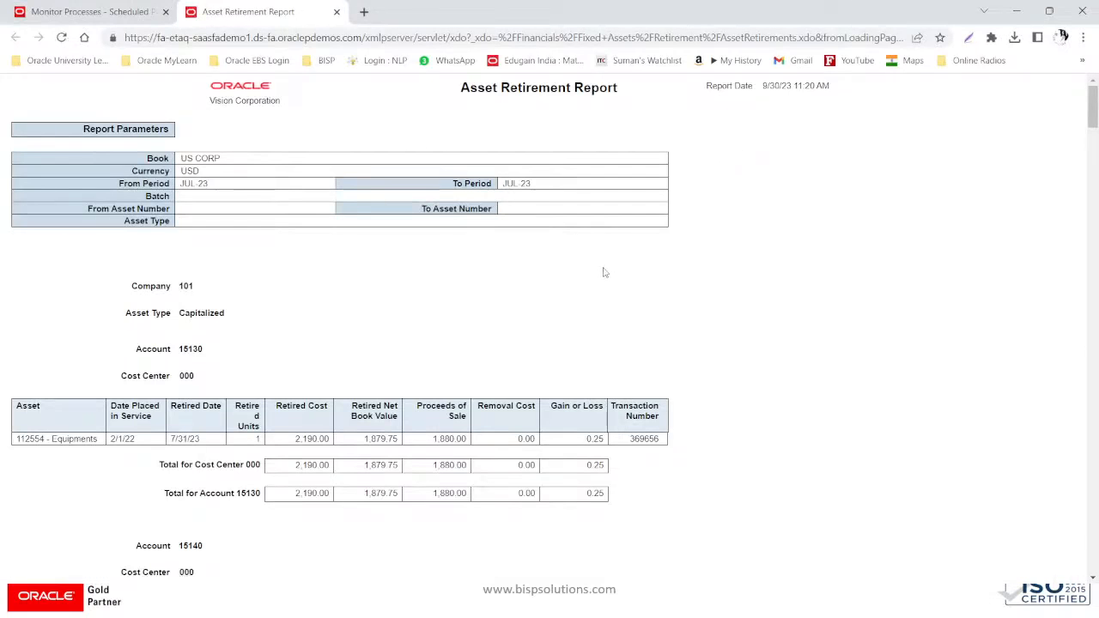
- Review the account retirement tables down to the 21,920.00 cost and -2,424.64 loss total, then return to the process list
scroll(604, 272, down, 3)
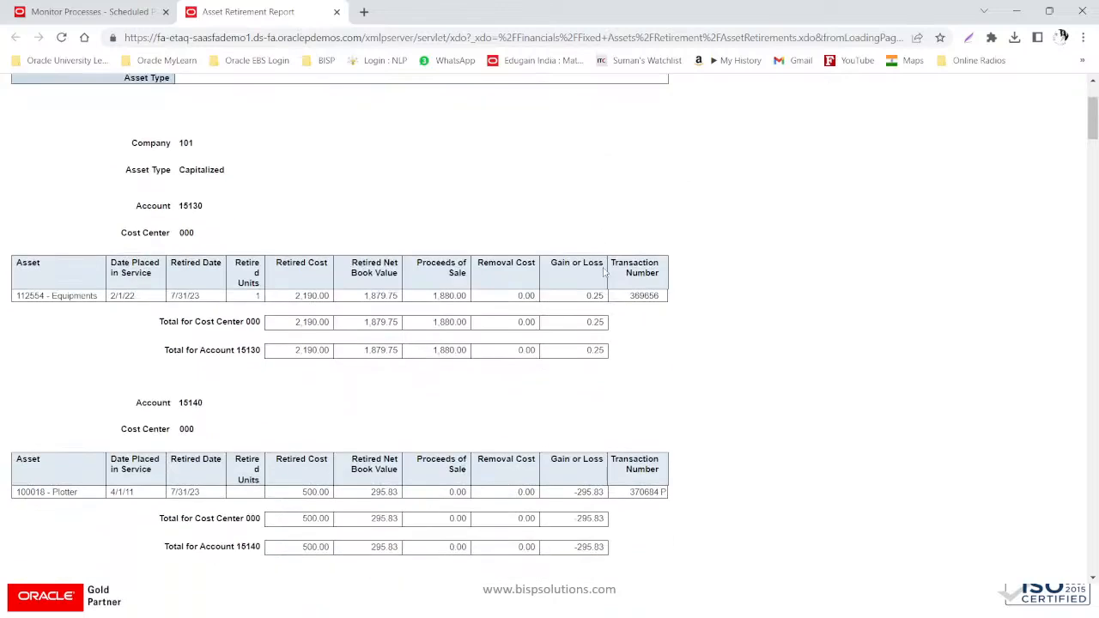
scroll(604, 273, down, 2)
scroll(606, 273, down, 3)
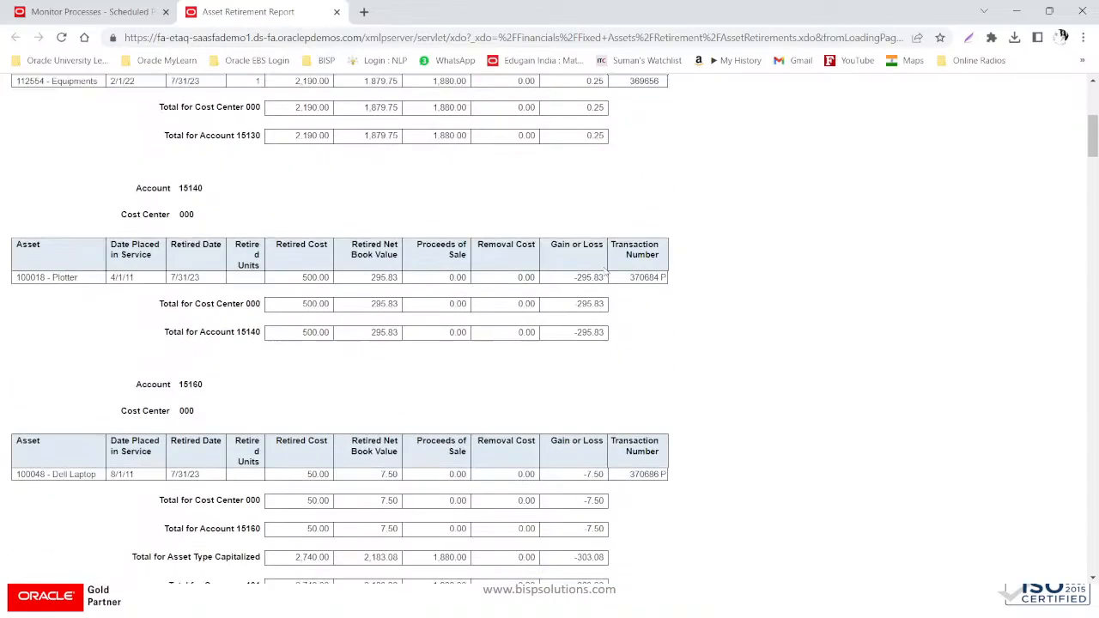
scroll(606, 274, down, 6)
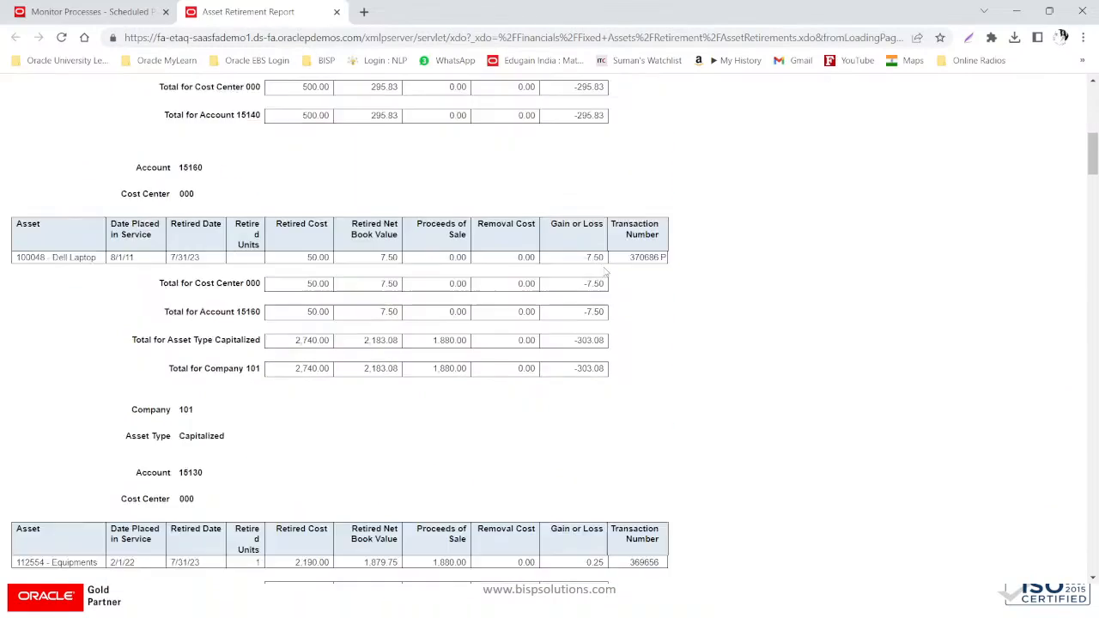
scroll(605, 273, down, 8)
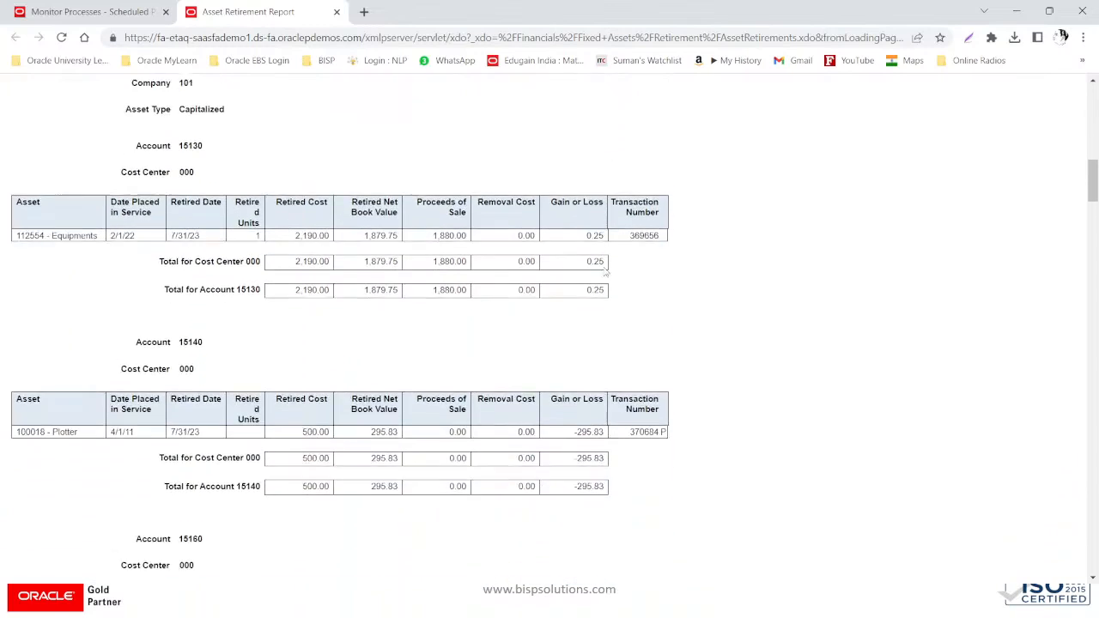
scroll(606, 273, down, 2)
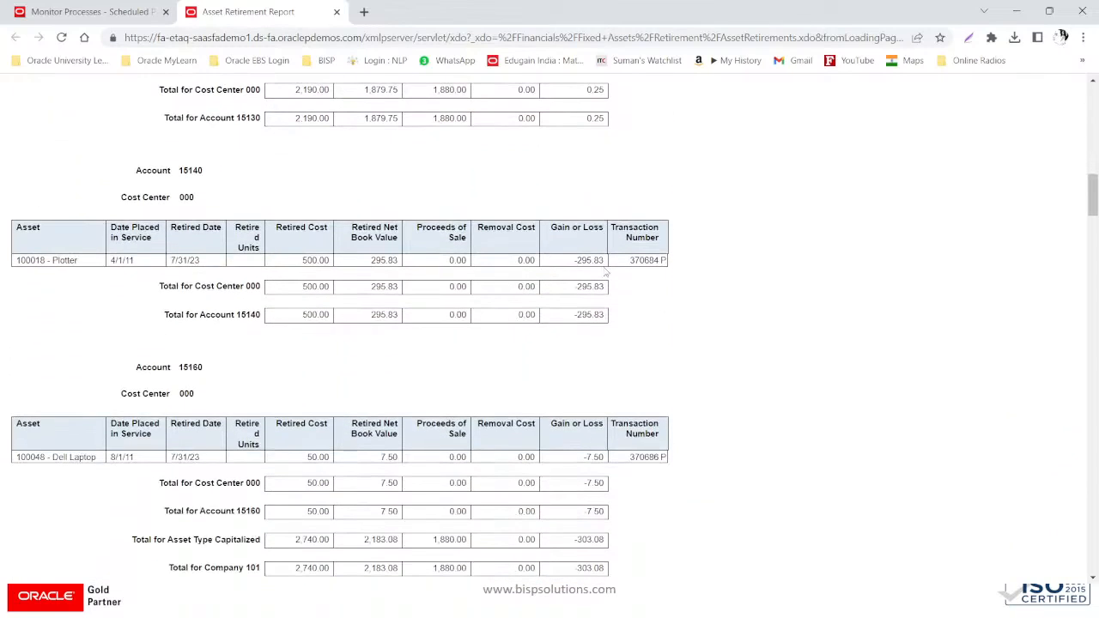
scroll(605, 273, down, 9)
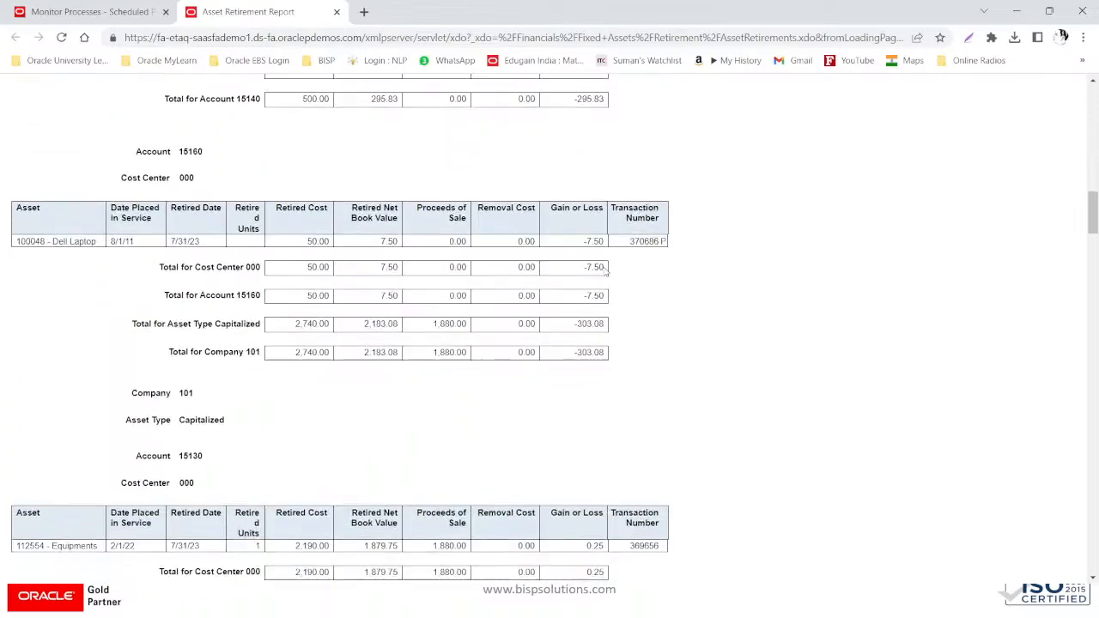
scroll(606, 273, down, 8)
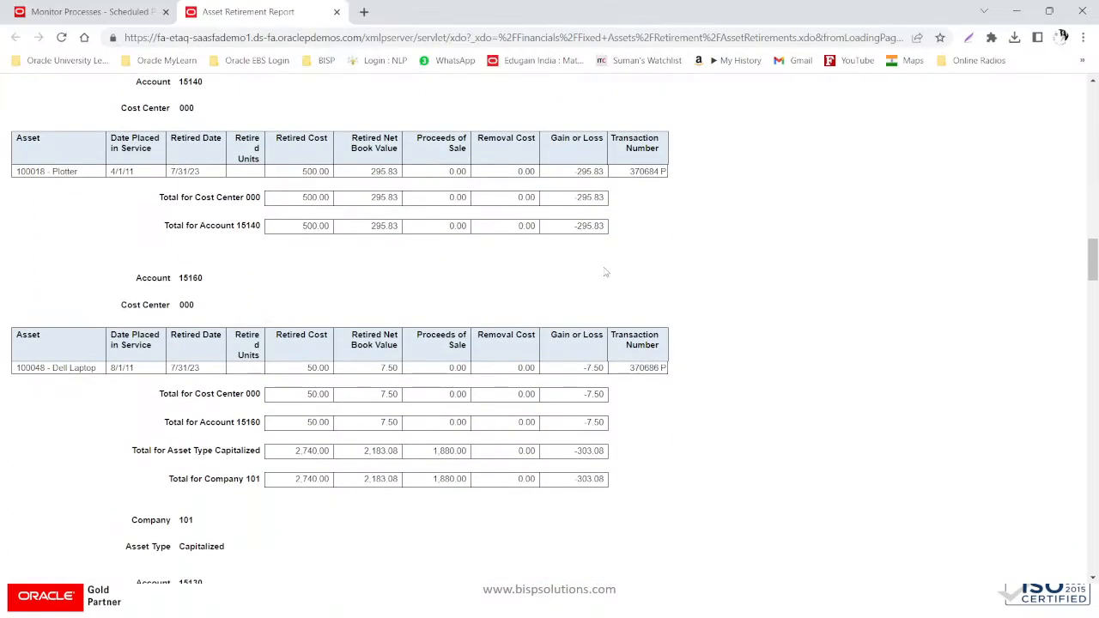
scroll(606, 273, down, 12)
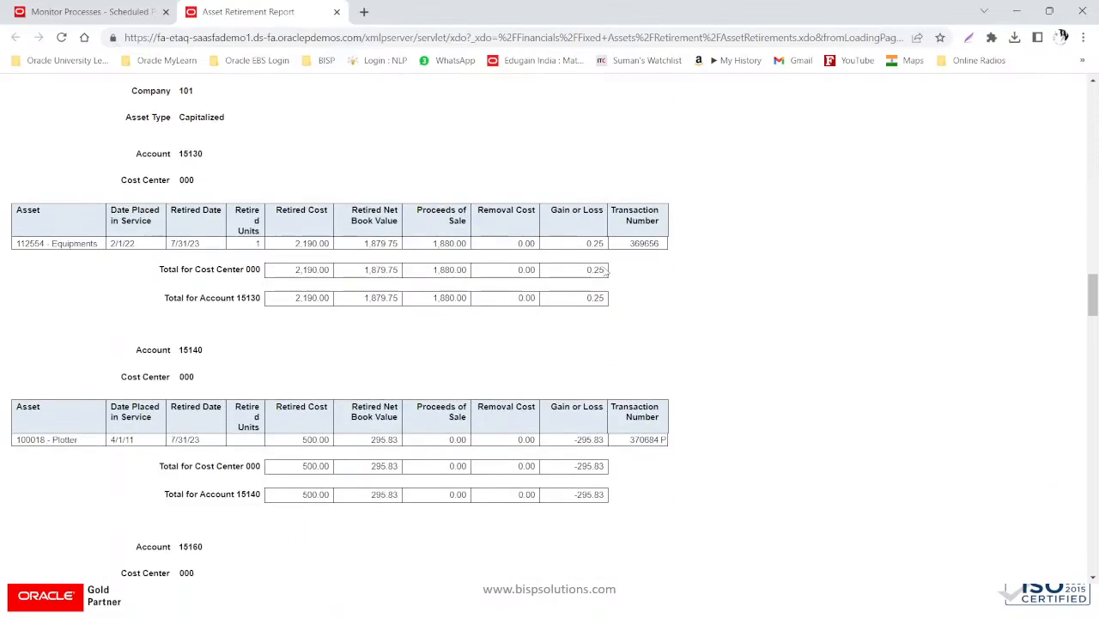
scroll(605, 273, down, 6)
scroll(606, 273, down, 5)
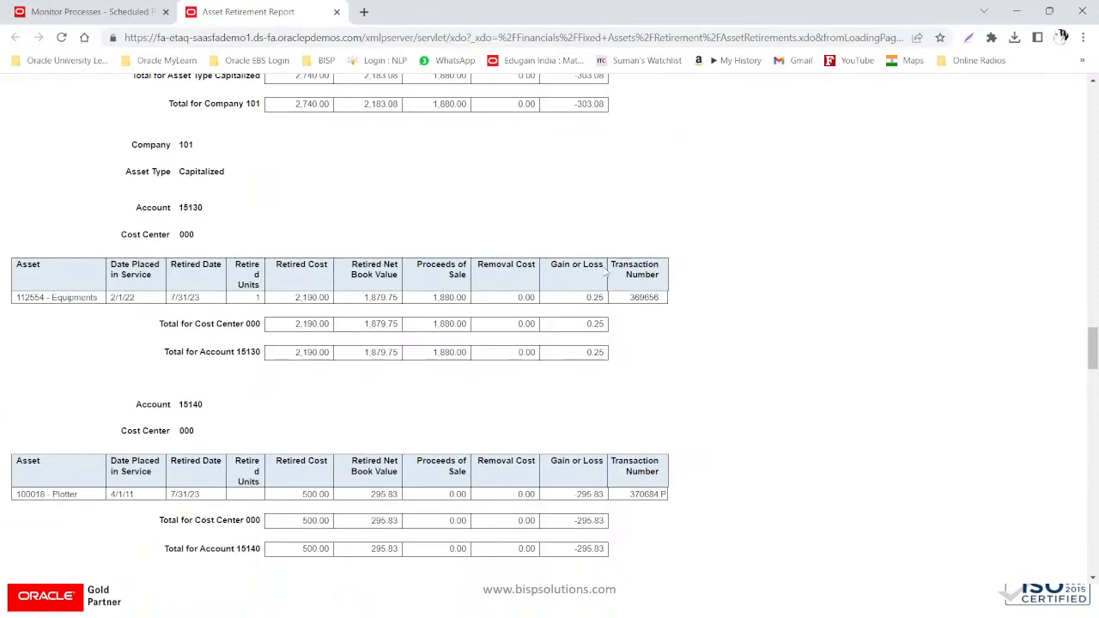
scroll(605, 273, down, 15)
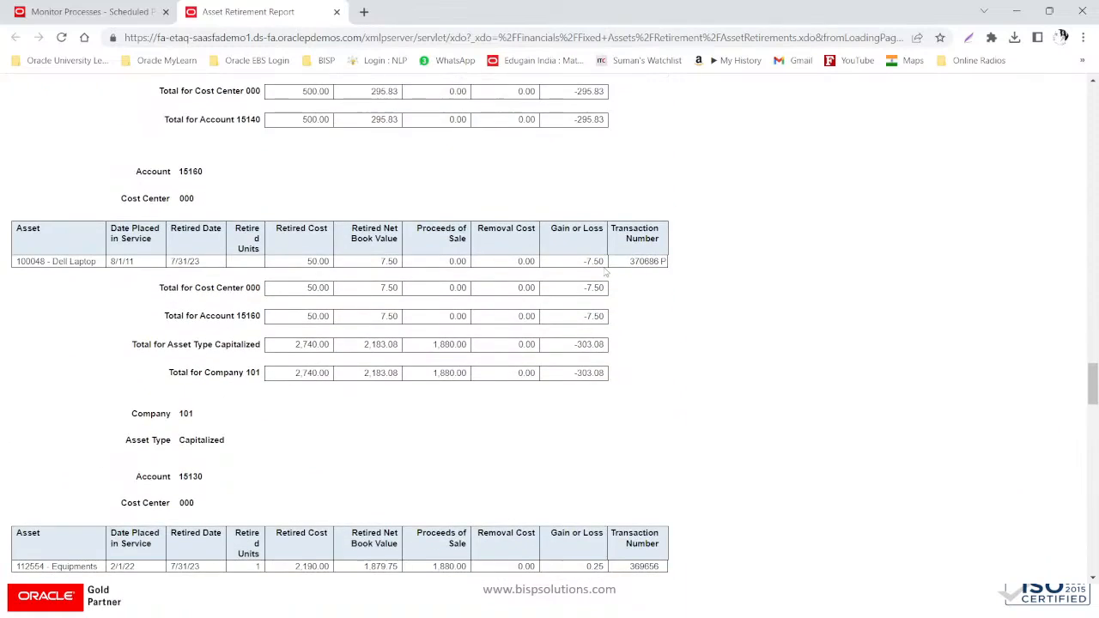
scroll(605, 274, down, 9)
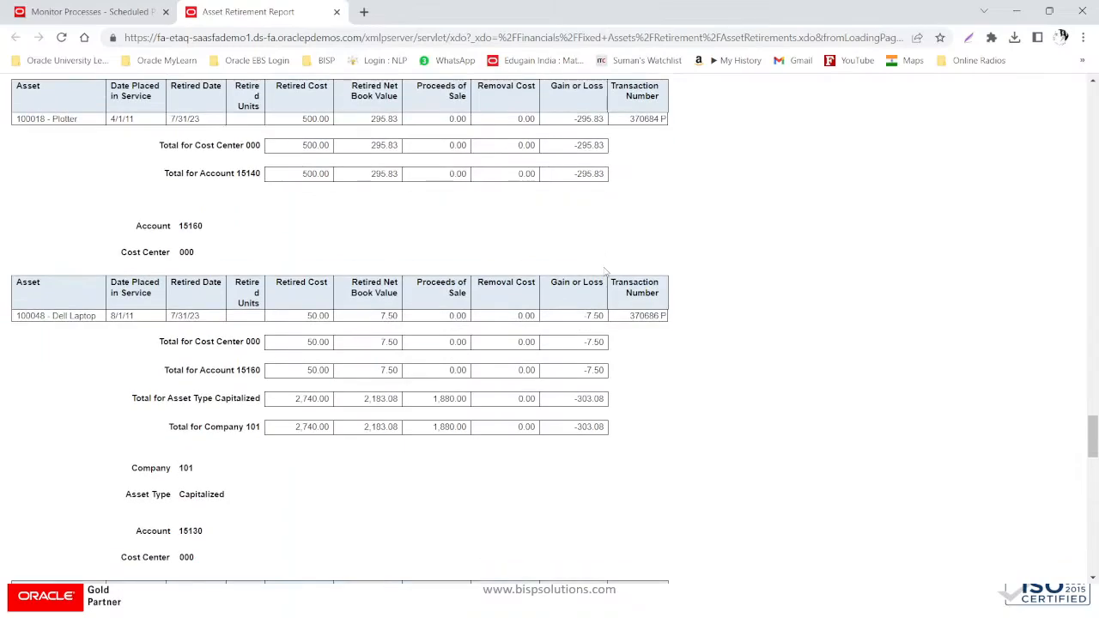
scroll(606, 273, down, 12)
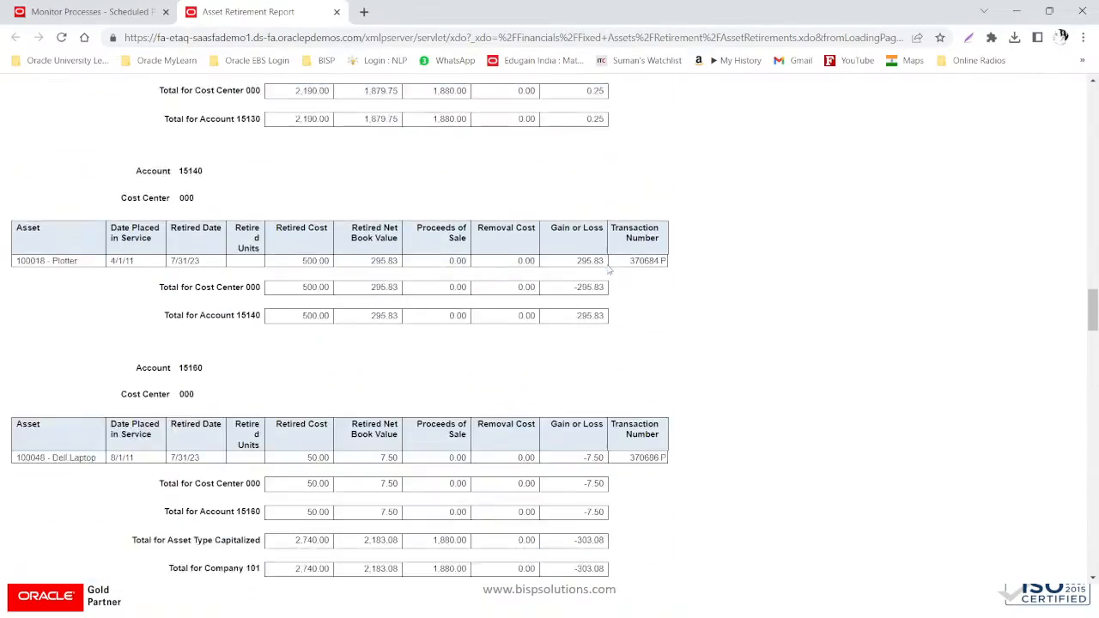
scroll(608, 272, up, 20)
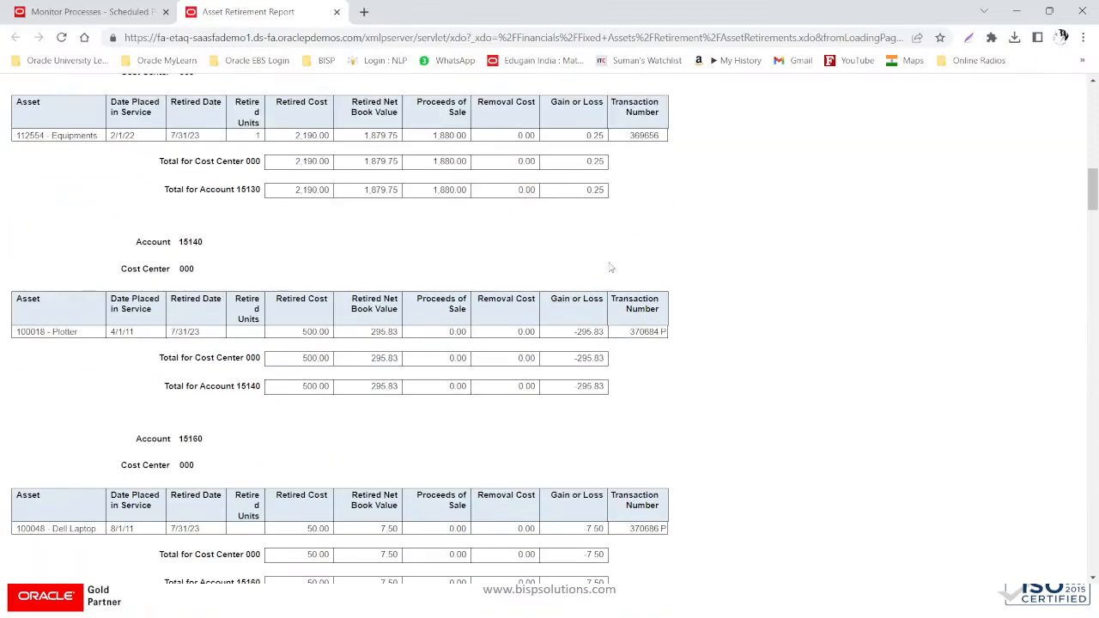
scroll(610, 269, up, 20)
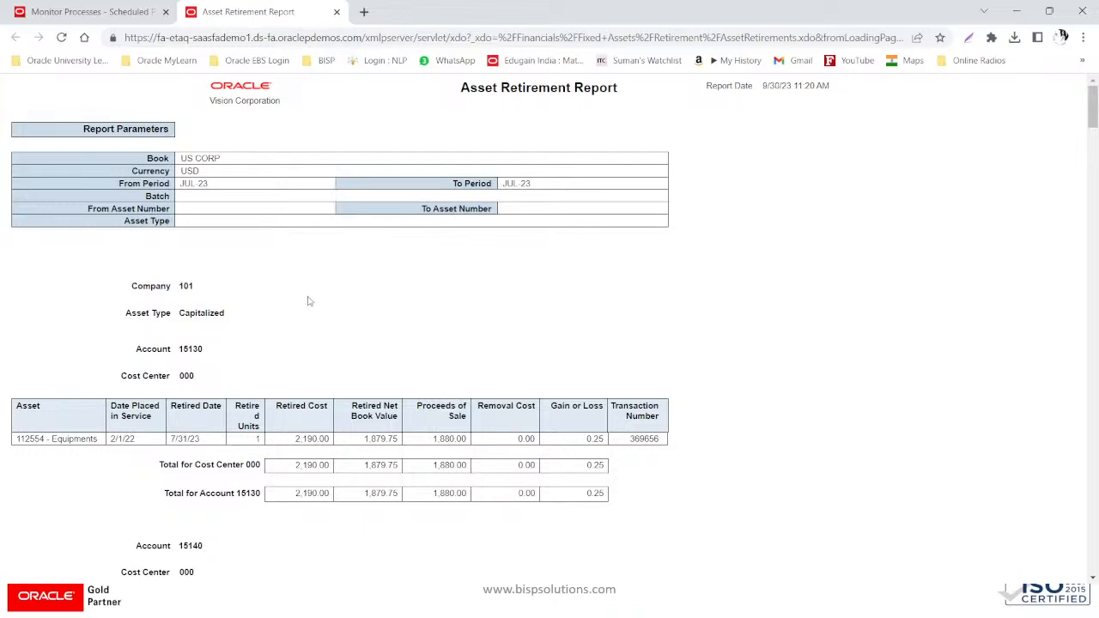
scroll(309, 300, down, 3)
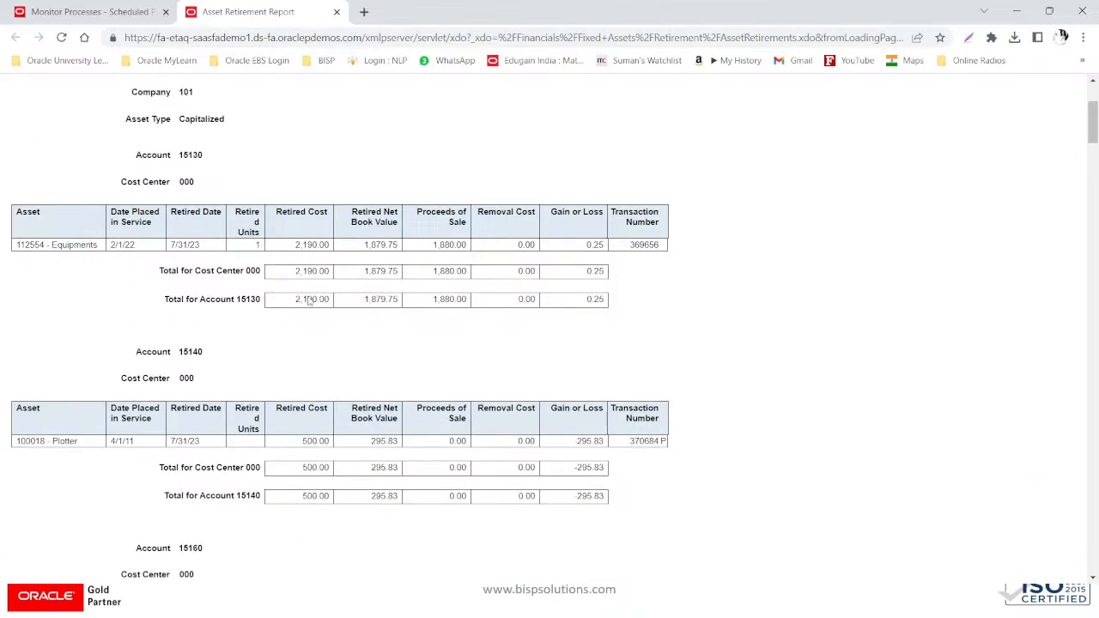
scroll(310, 301, down, 5)
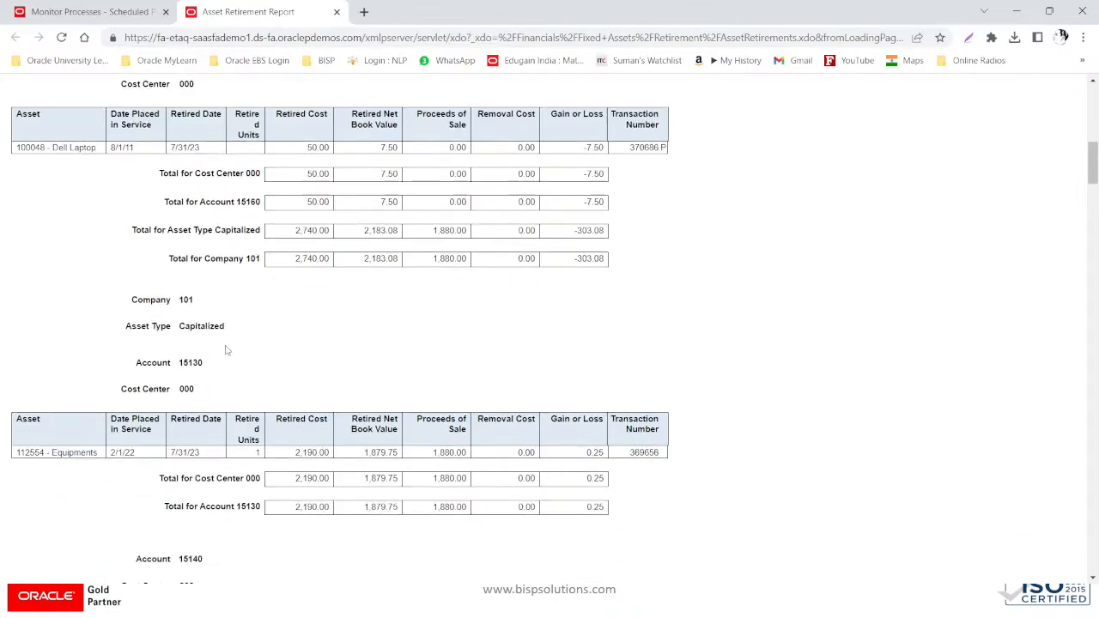
scroll(227, 350, up, 2)
scroll(227, 350, down, 2)
scroll(227, 351, up, 2)
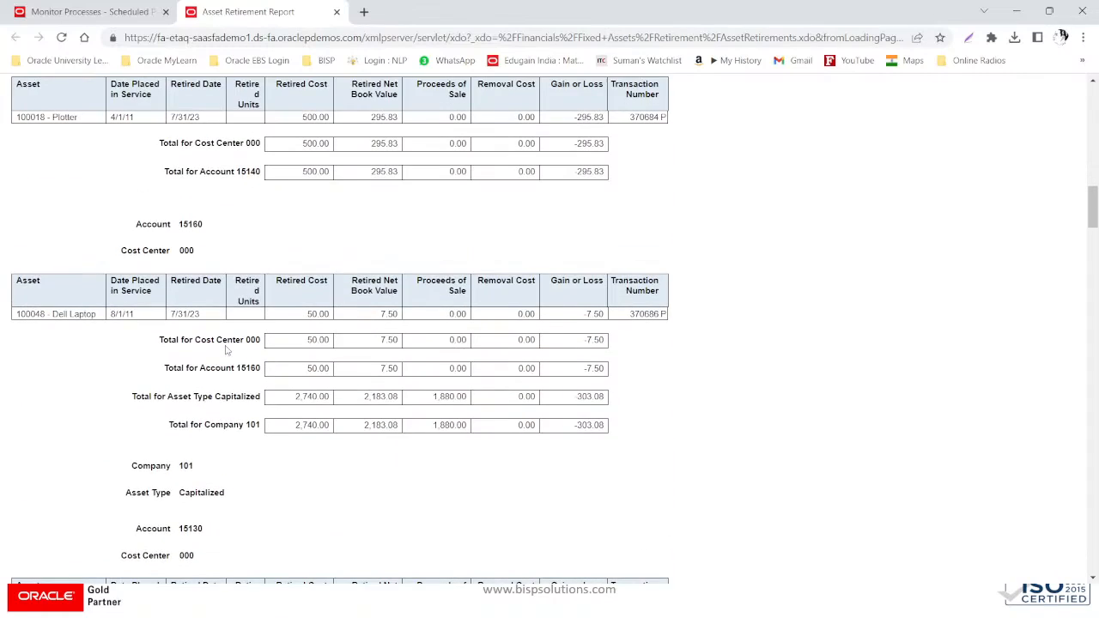
scroll(226, 351, down, 3)
scroll(228, 349, up, 5)
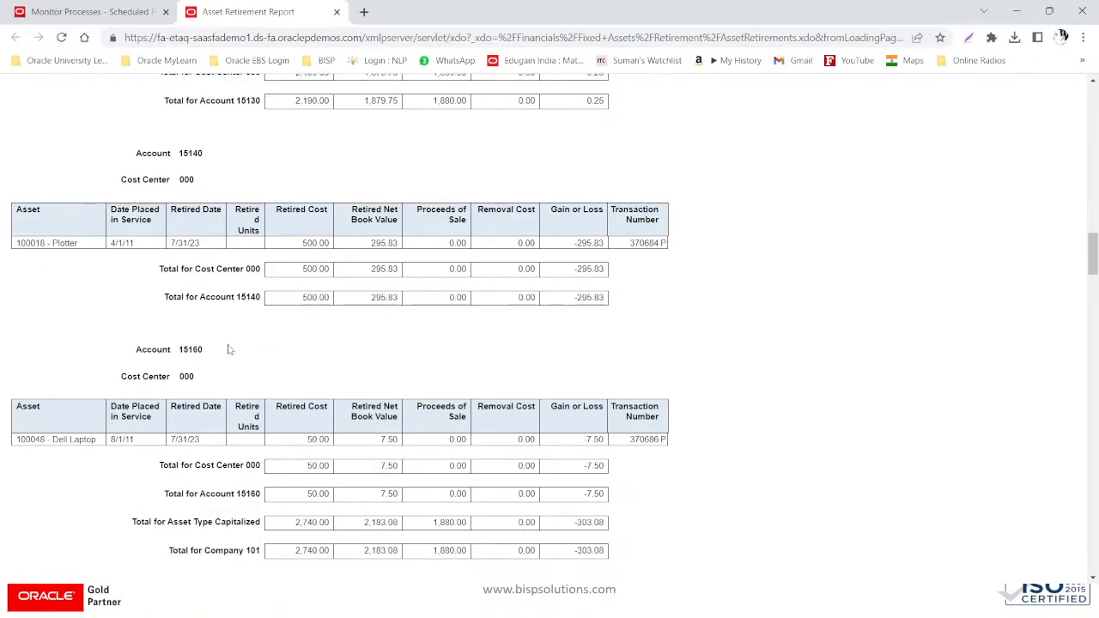
scroll(230, 350, down, 2)
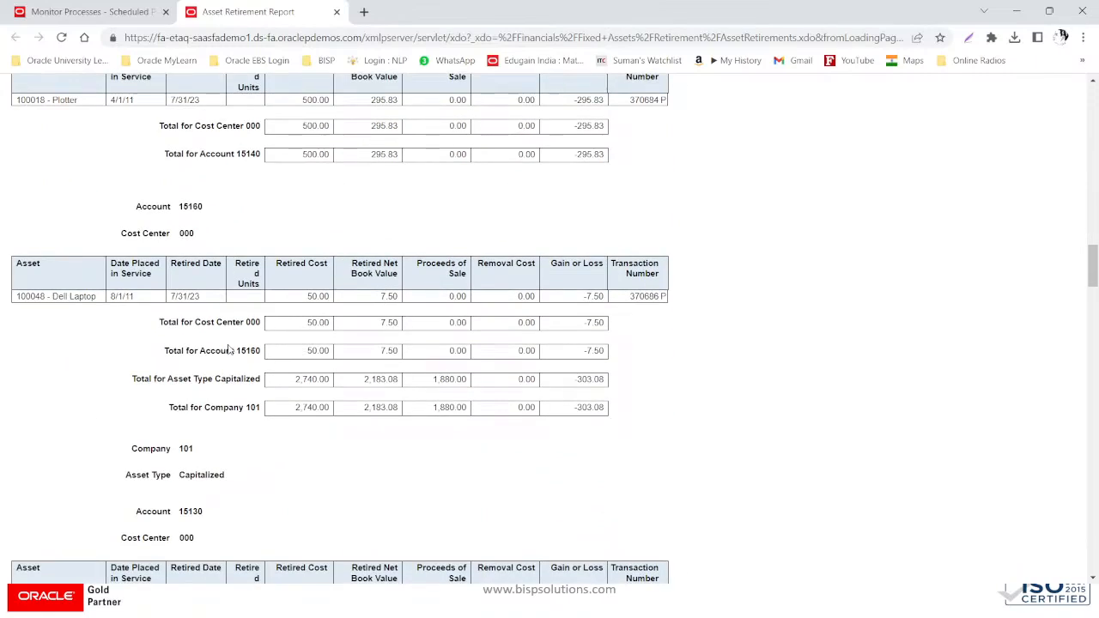
scroll(229, 349, down, 16)
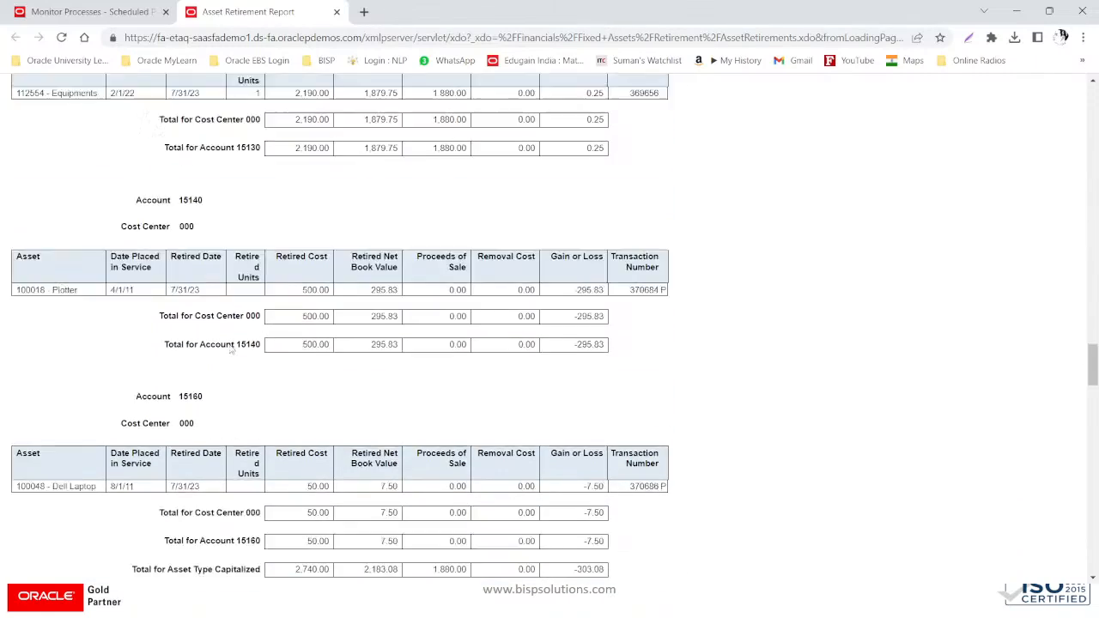
scroll(230, 349, down, 5)
scroll(230, 348, down, 8)
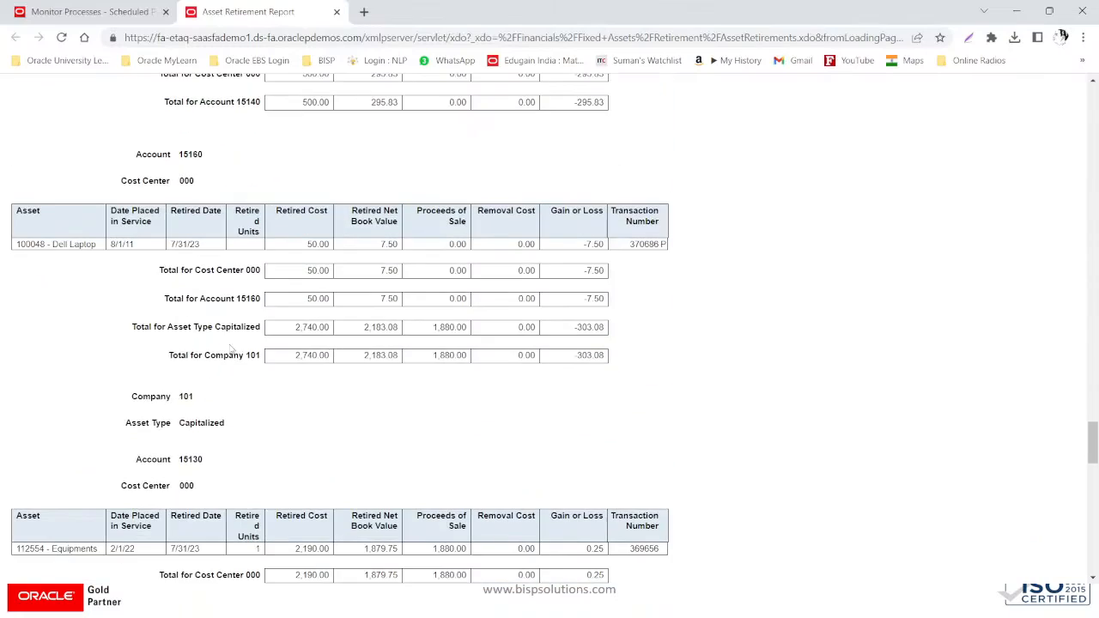
scroll(230, 349, down, 15)
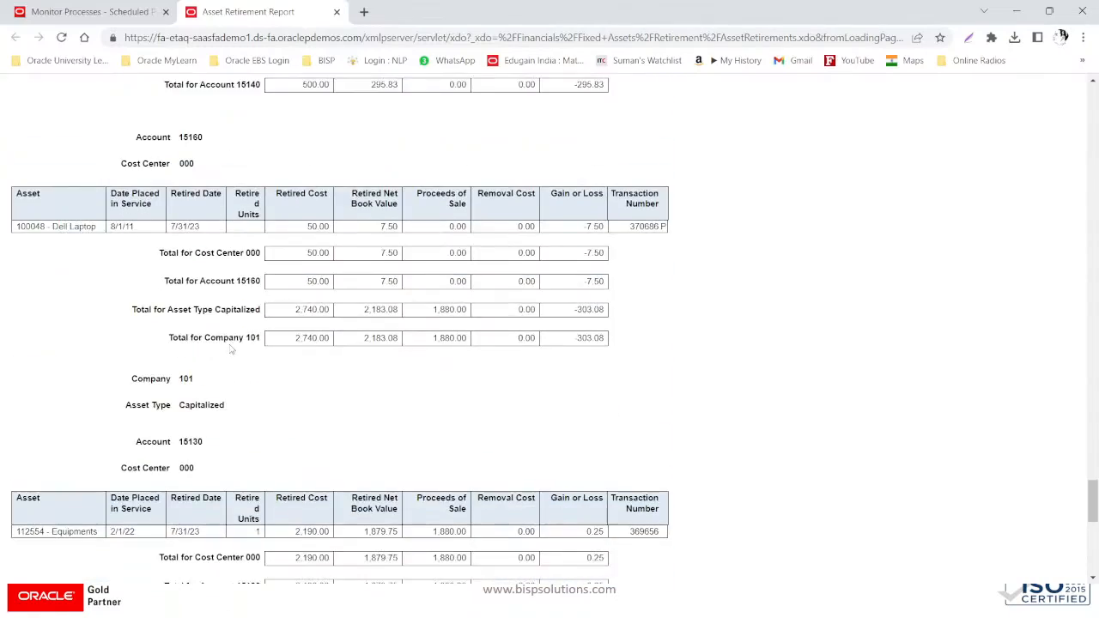
scroll(230, 349, down, 4)
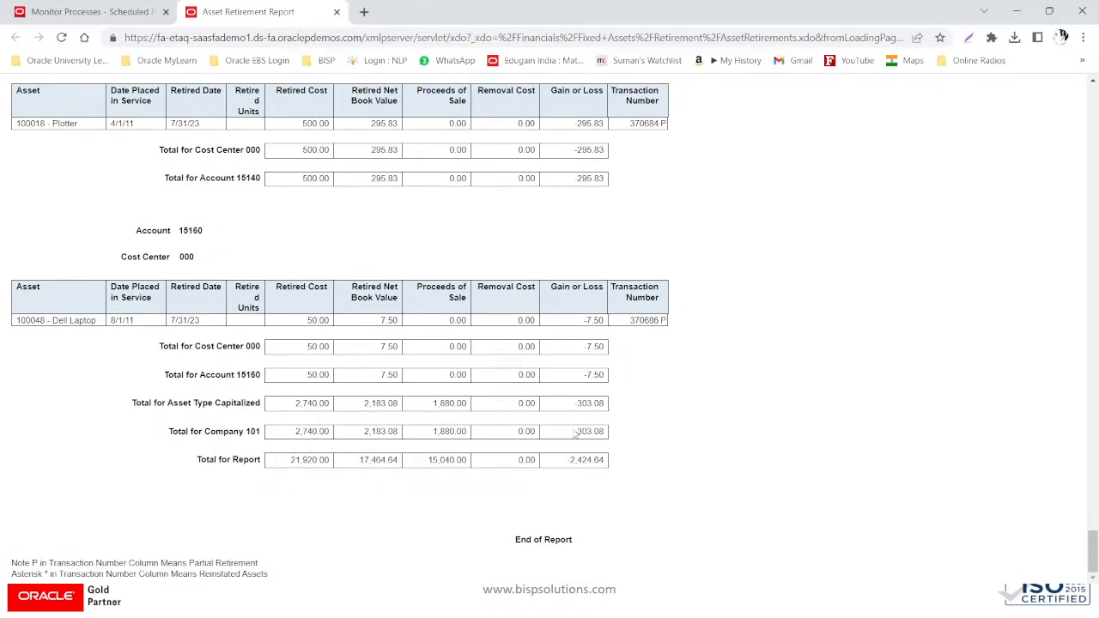
scroll(631, 450, up, 1)
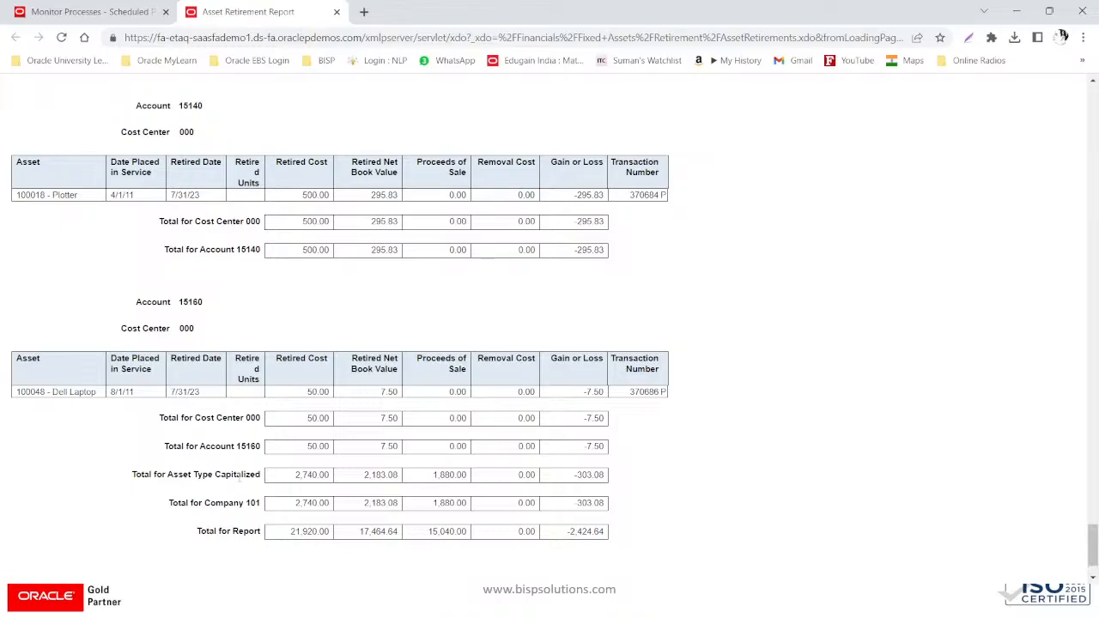
scroll(321, 455, up, 10)
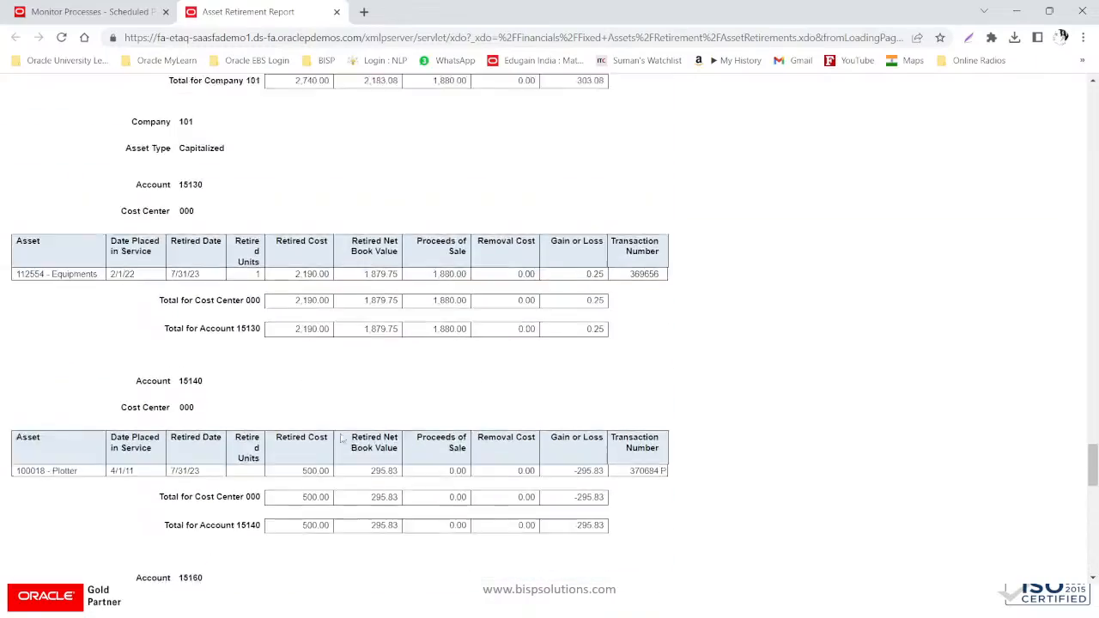
scroll(342, 438, up, 10)
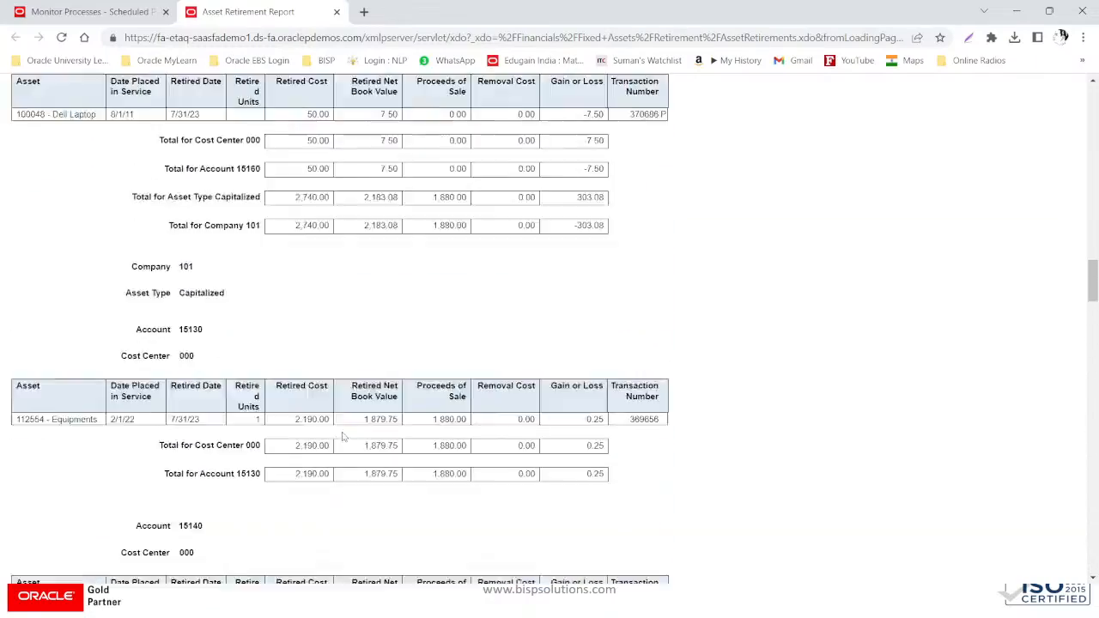
scroll(342, 434, up, 10)
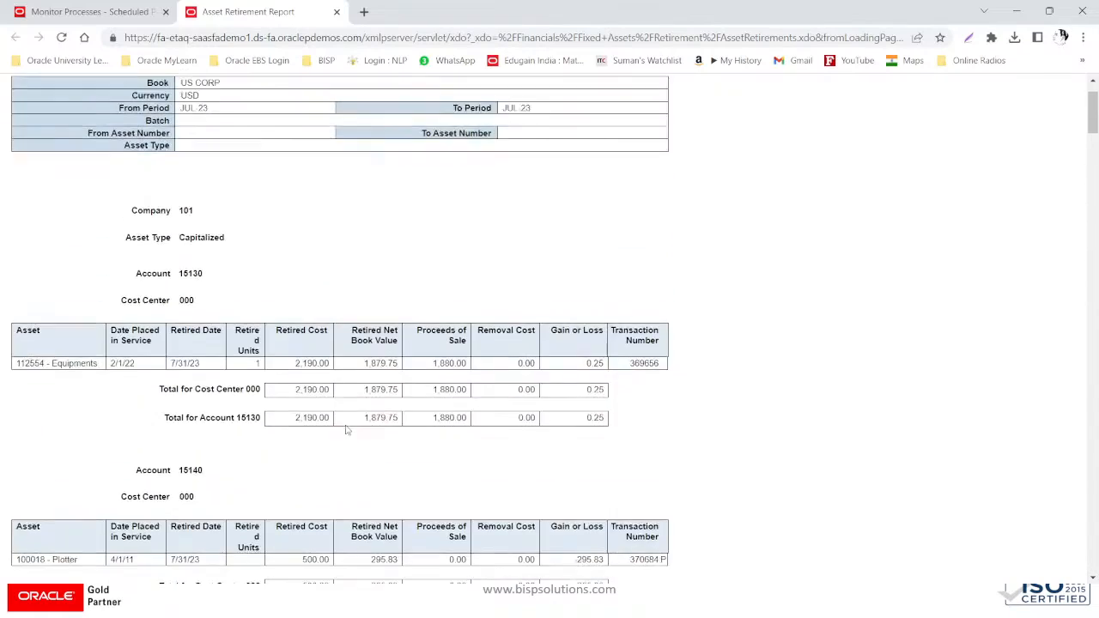
click(95, 12)
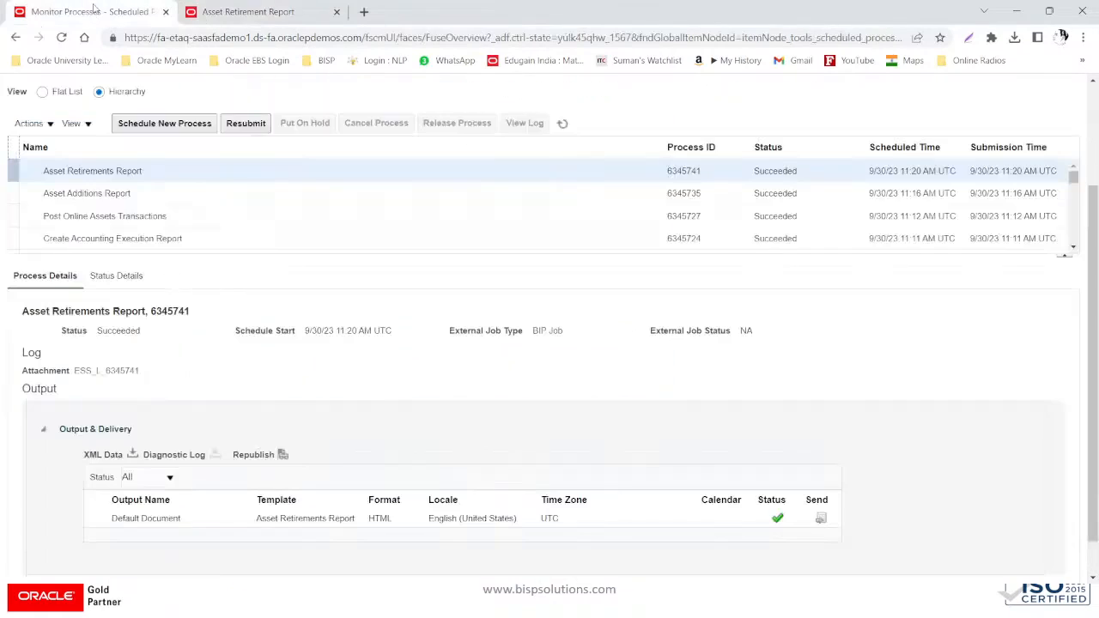
- Close the earlier report page, republish, and export the UK Government layout as HTML
click(306, 14)
click(337, 12)
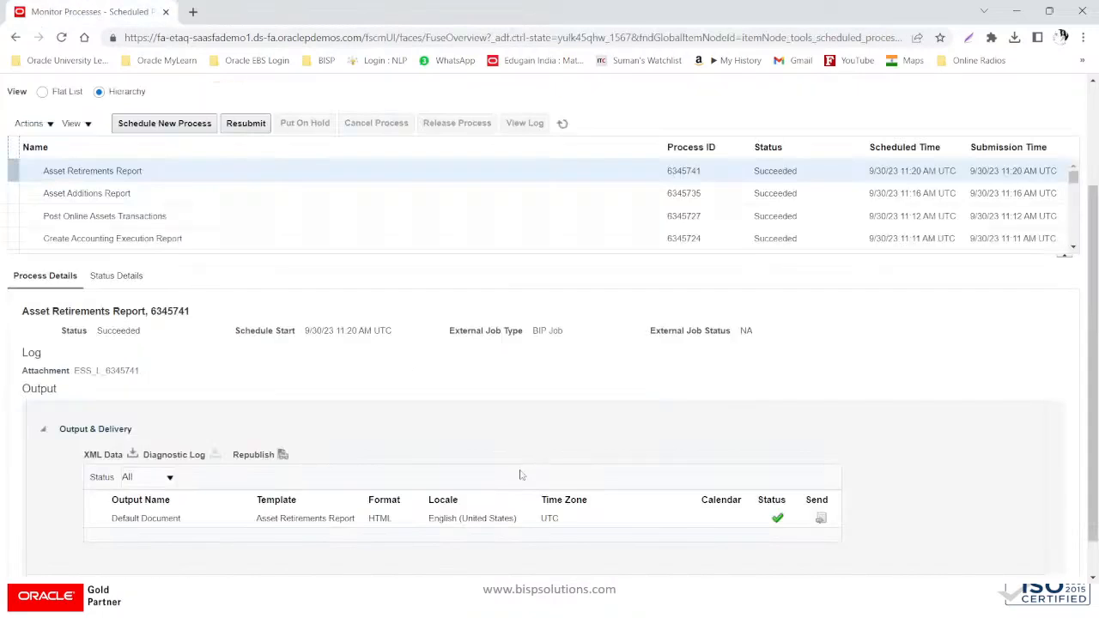
click(283, 456)
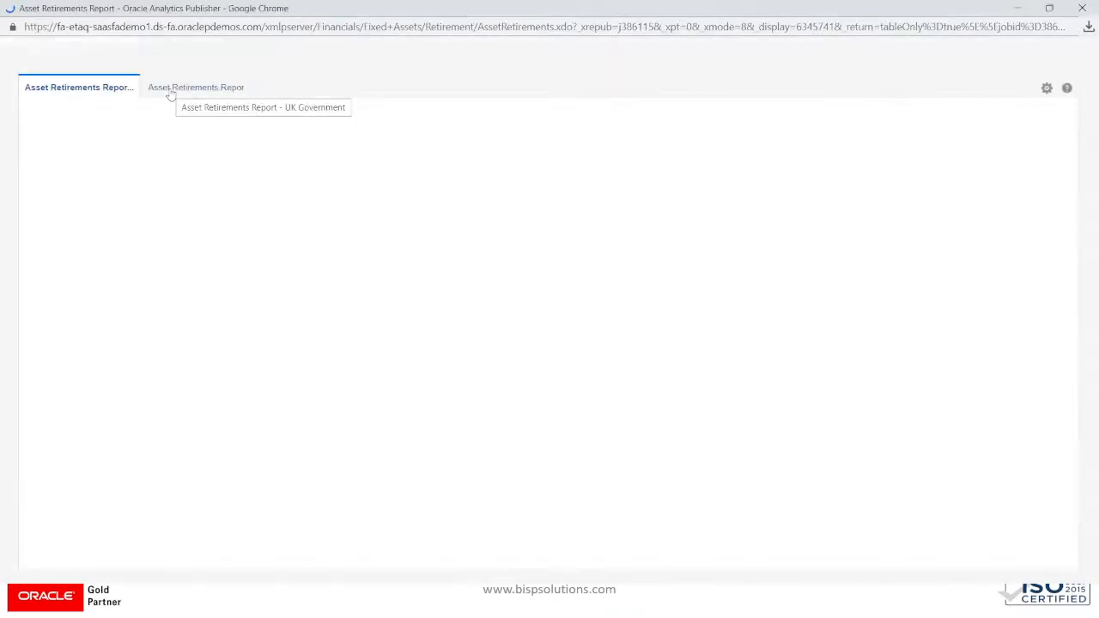
click(175, 89)
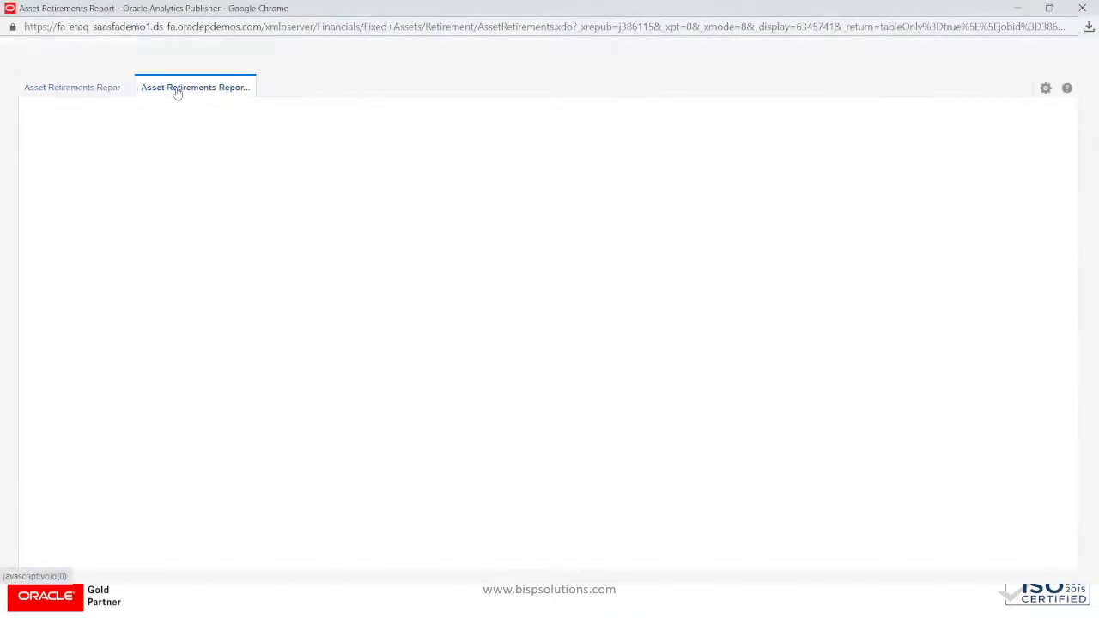
click(1045, 87)
mouse_move(1013, 109)
click(901, 113)
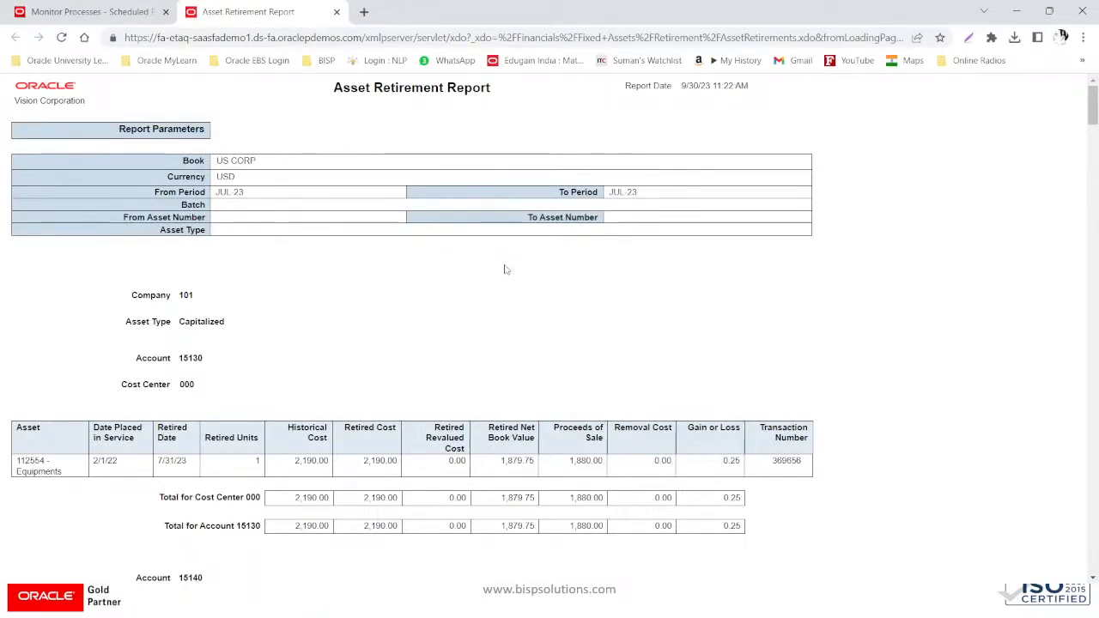
- Scroll through the UK Government HTML retirement report for US CORP, JUL-23
scroll(506, 270, down, 5)
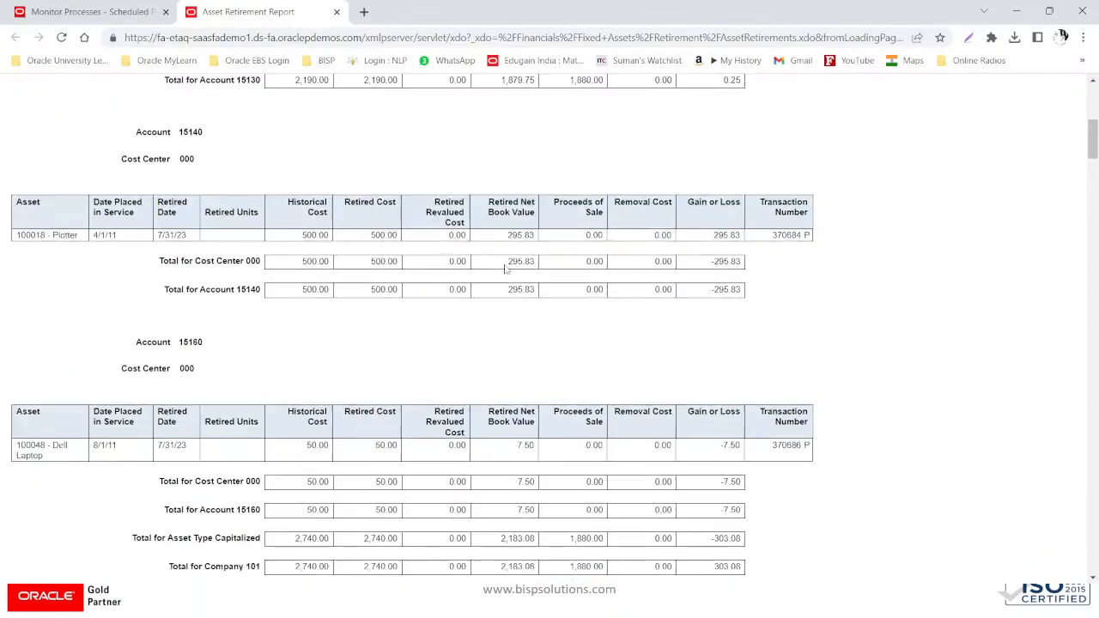
scroll(506, 269, down, 15)
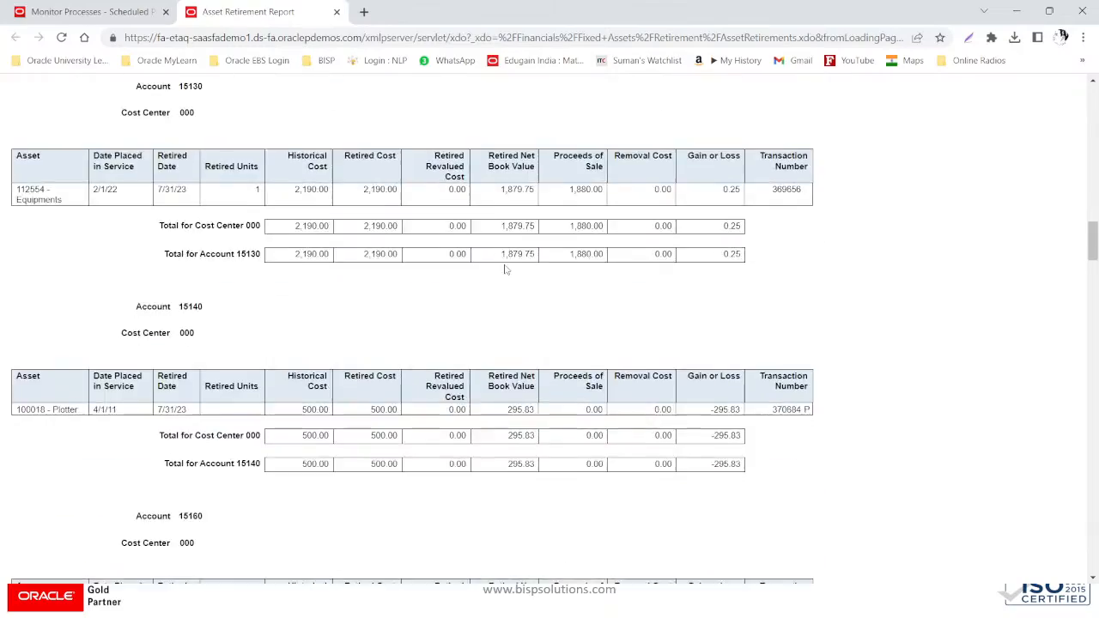
scroll(506, 269, down, 15)
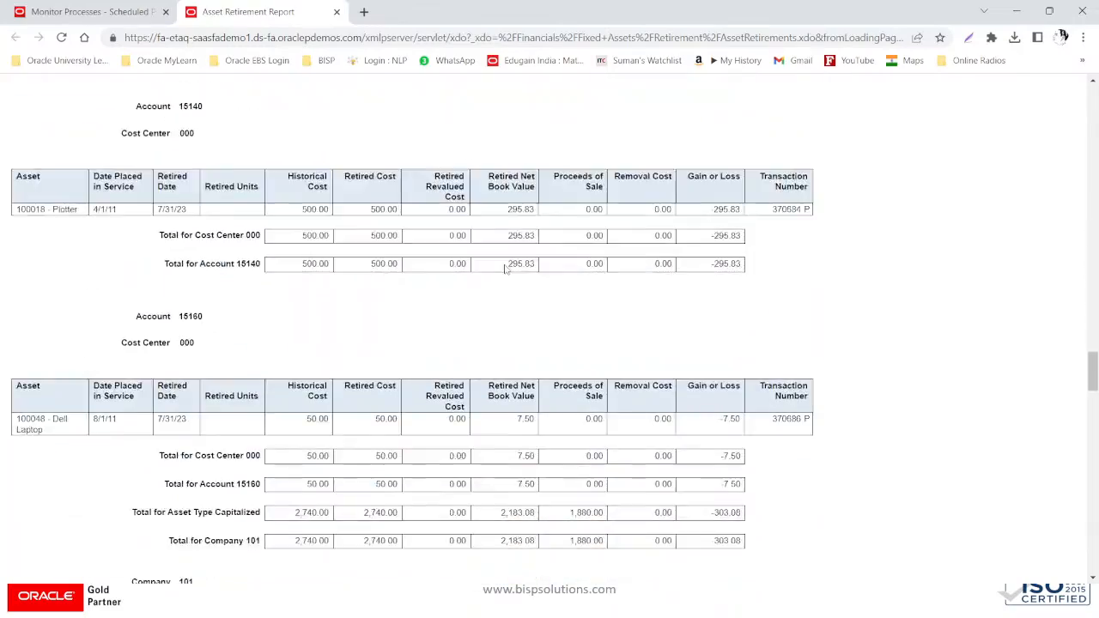
scroll(506, 268, down, 15)
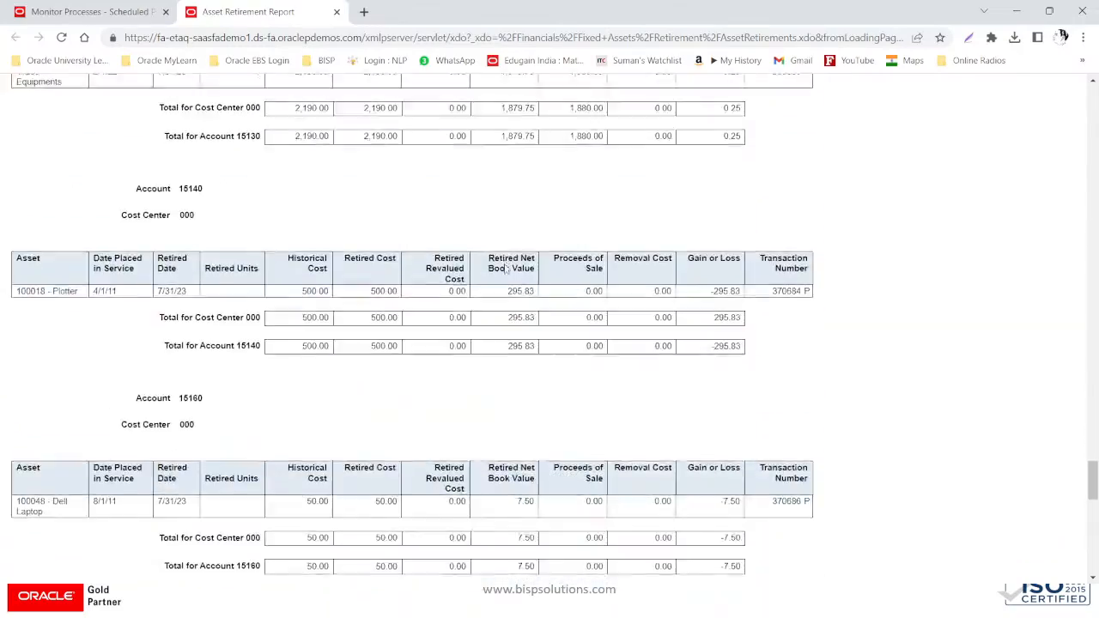
scroll(506, 269, down, 10)
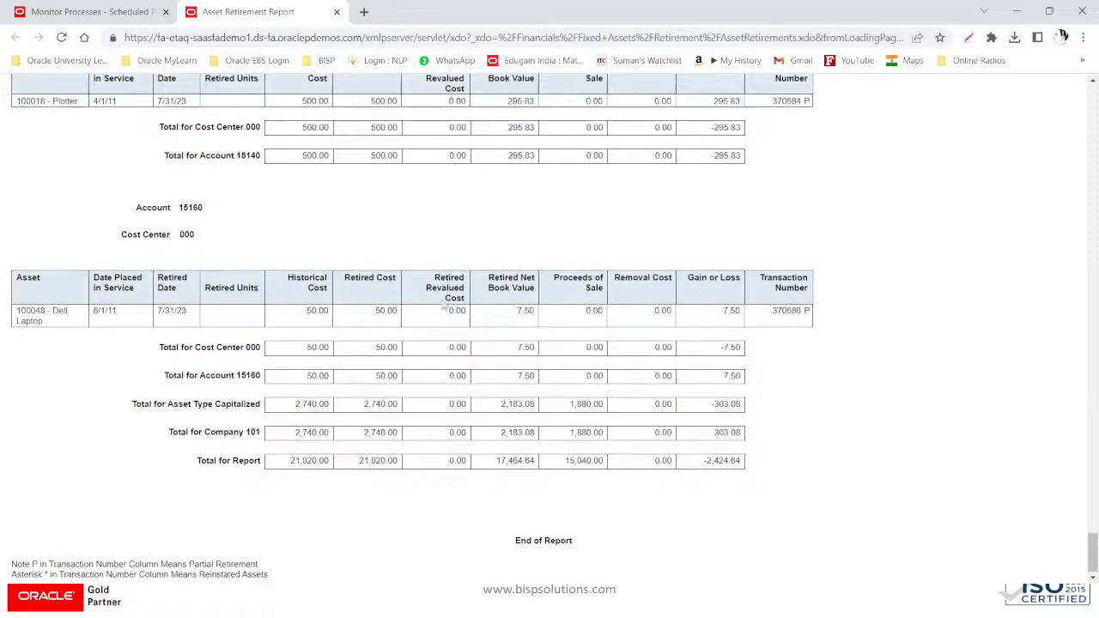
scroll(443, 305, up, 4)
scroll(444, 305, down, 5)
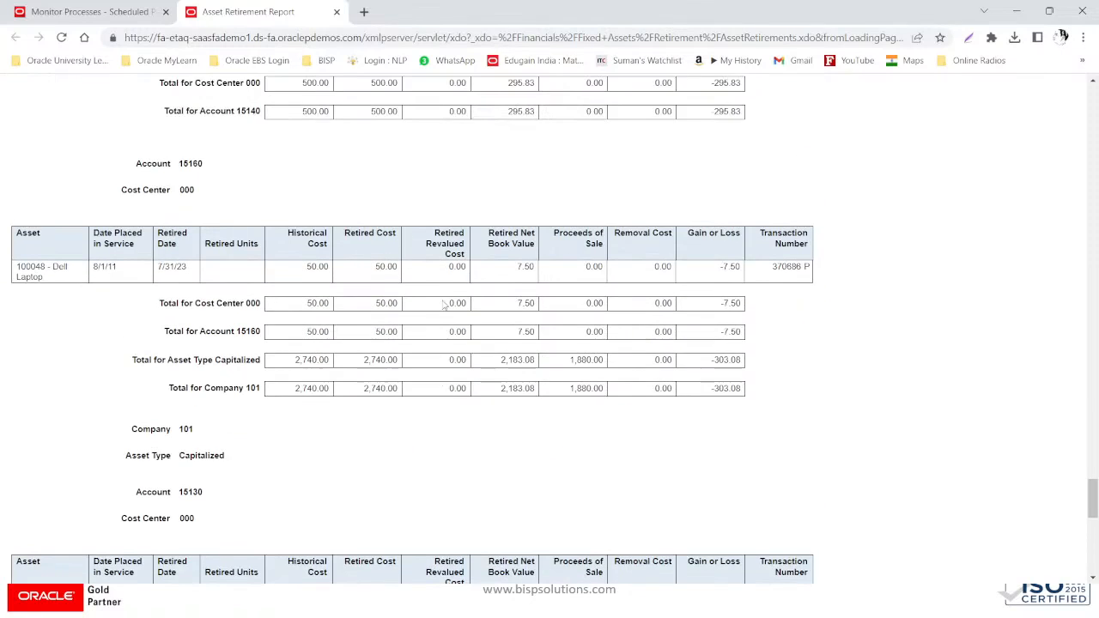
scroll(444, 305, up, 3)
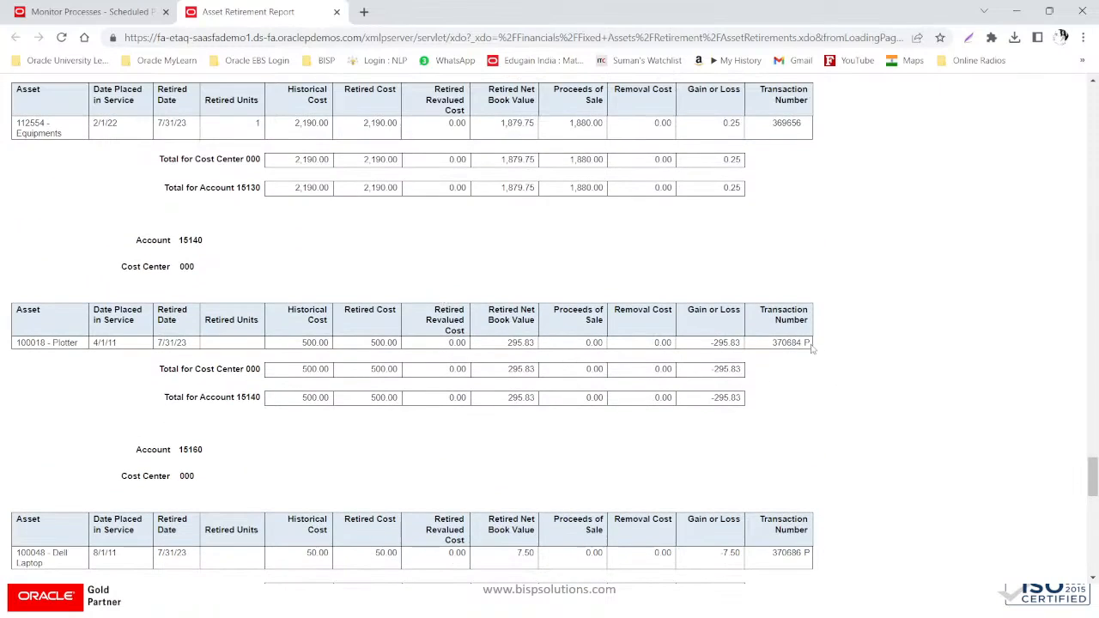
scroll(791, 339, up, 1)
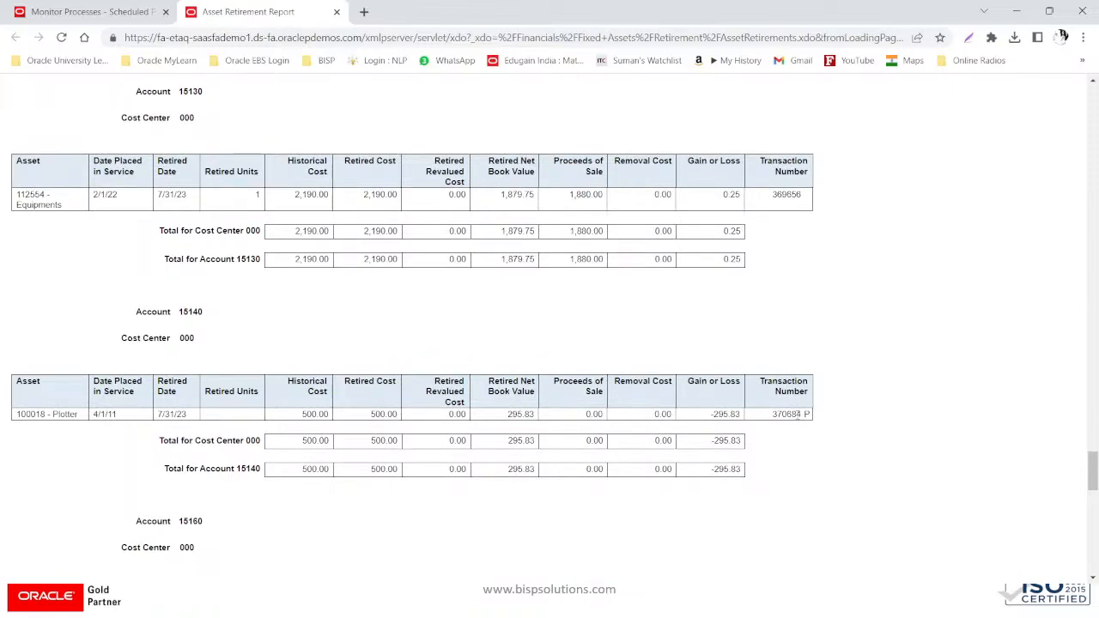
scroll(803, 411, up, 8)
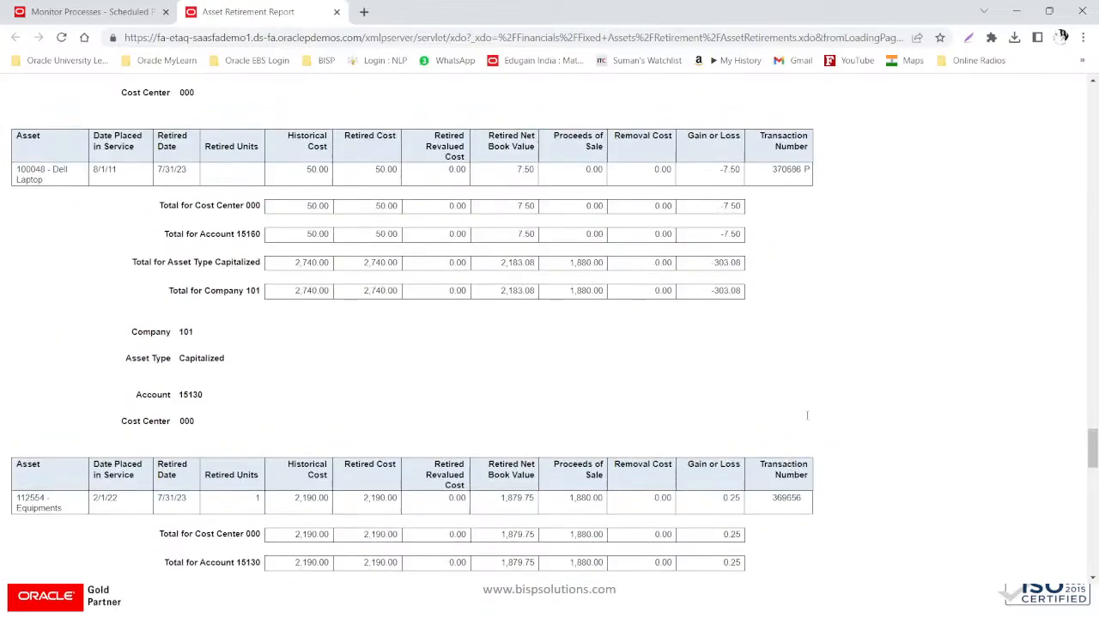
scroll(798, 405, up, 3)
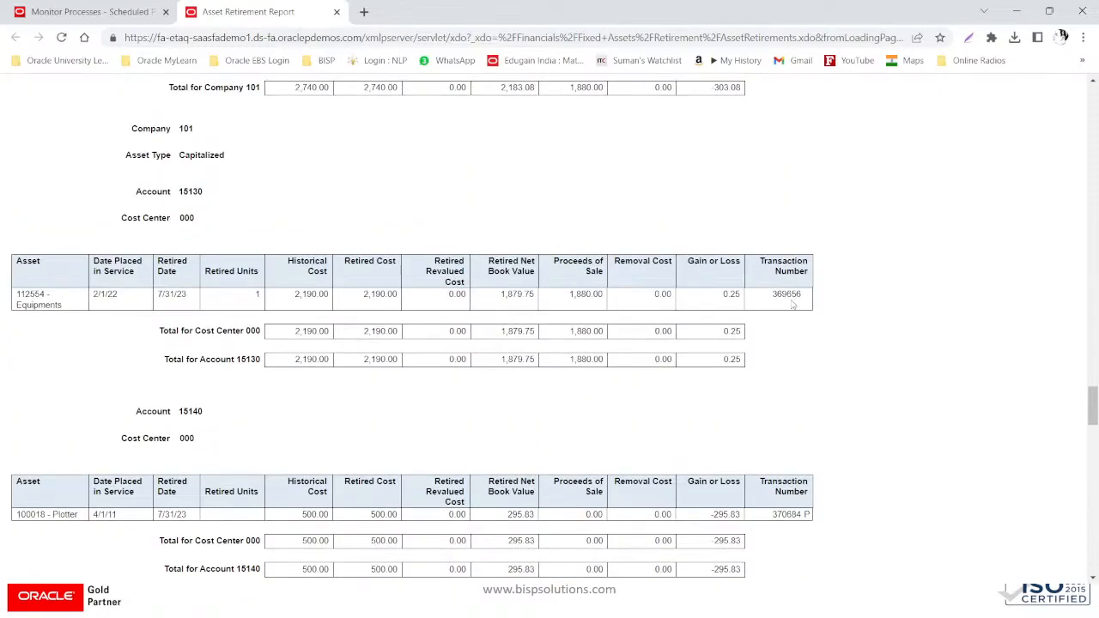
scroll(782, 377, up, 3)
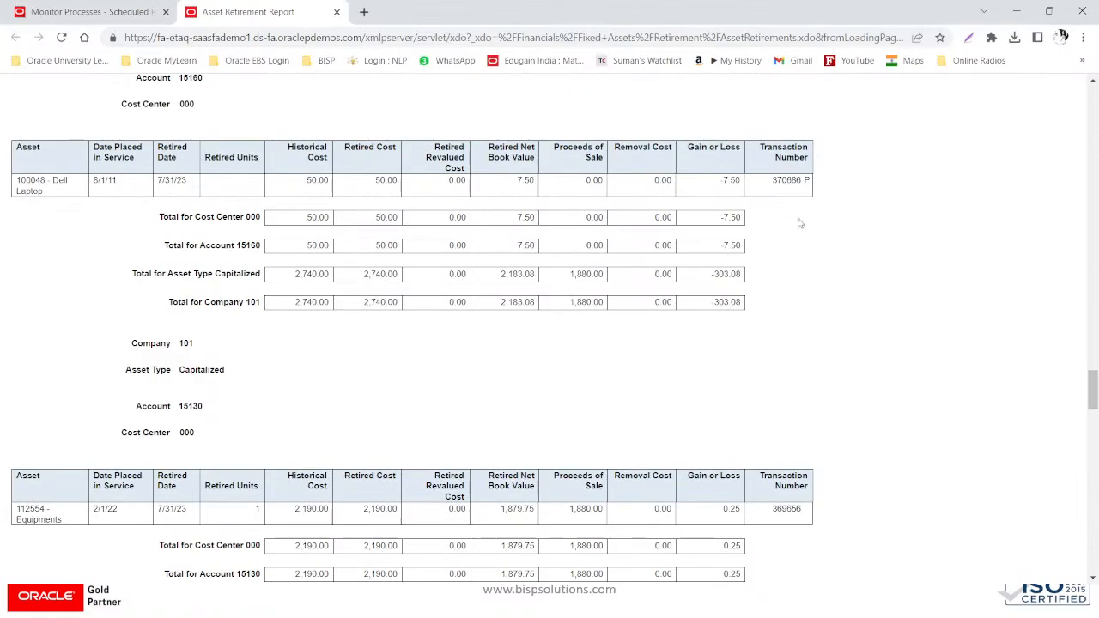
scroll(313, 564, up, 4)
scroll(314, 565, down, 3)
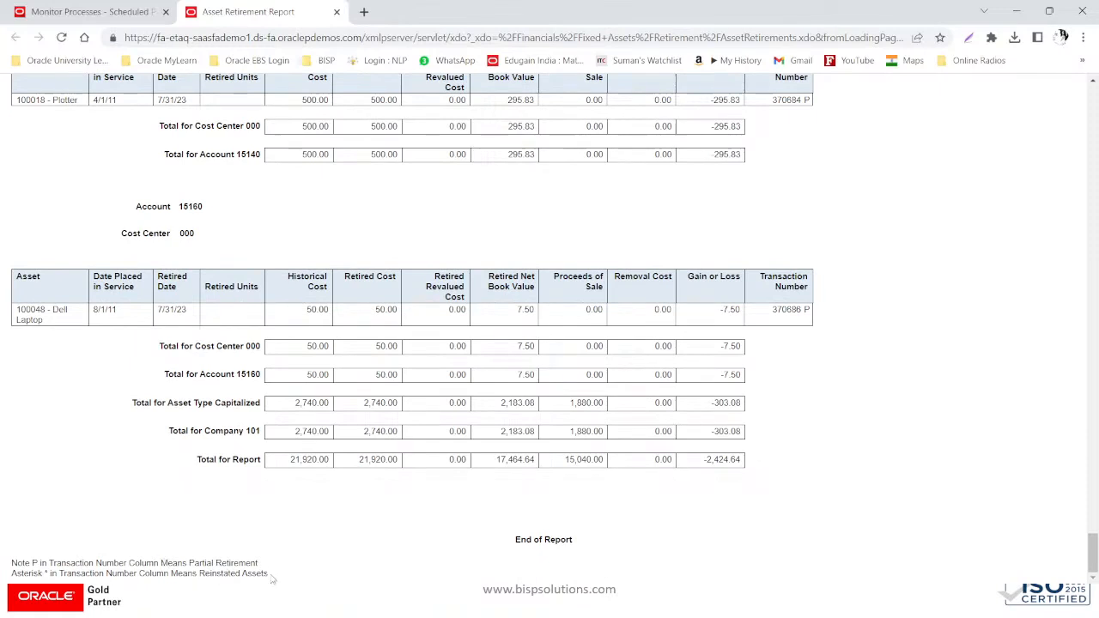
scroll(989, 364, up, 5)
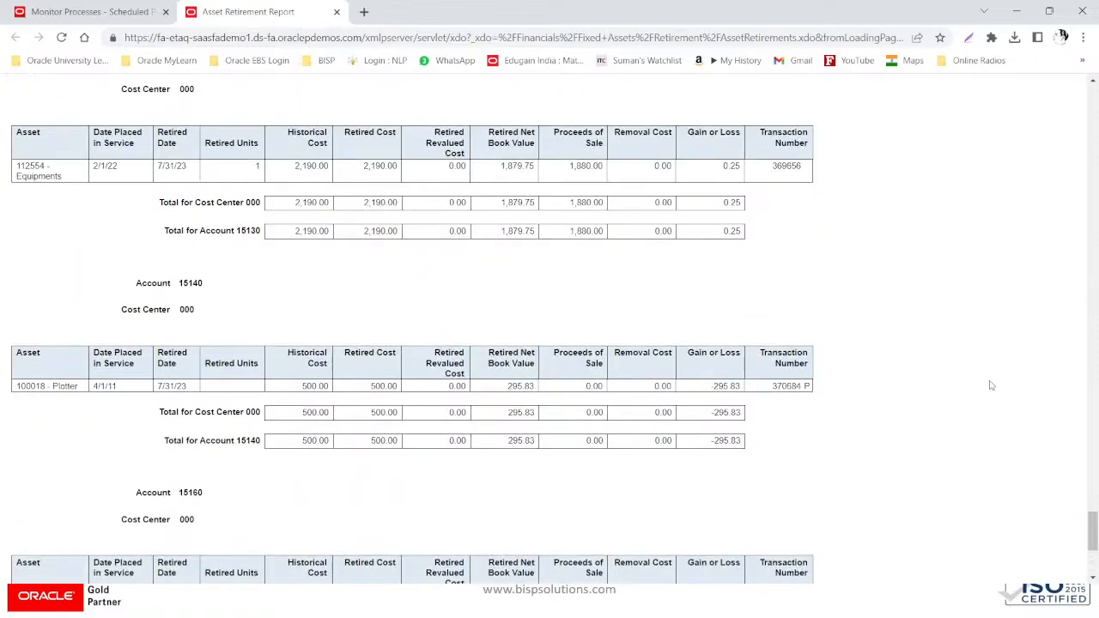
scroll(991, 386, down, 5)
scroll(991, 385, up, 6)
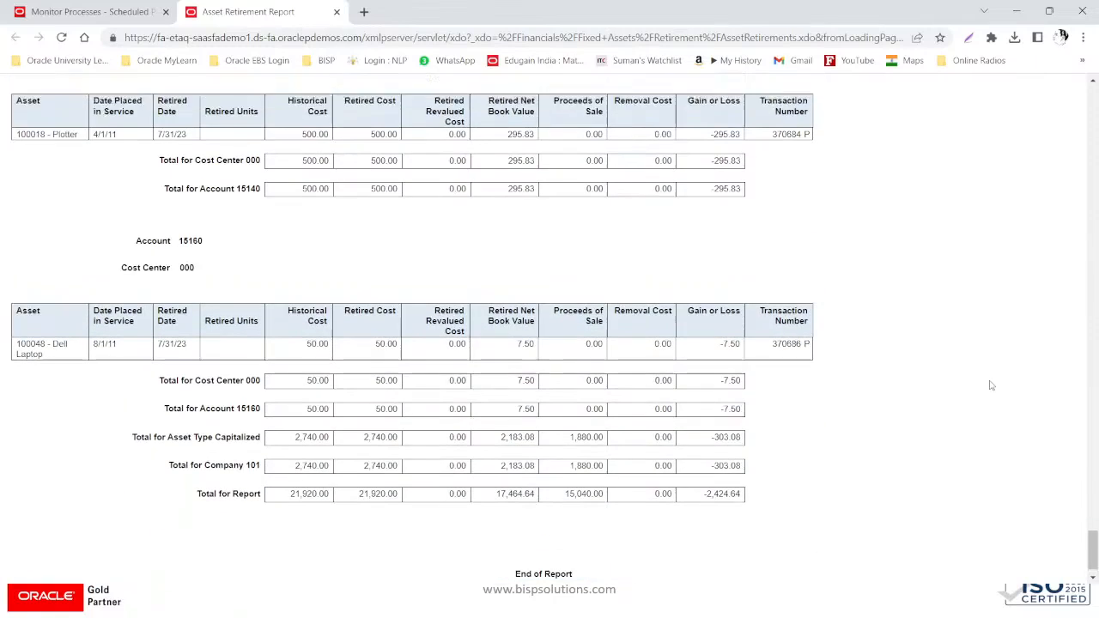
scroll(991, 386, up, 3)
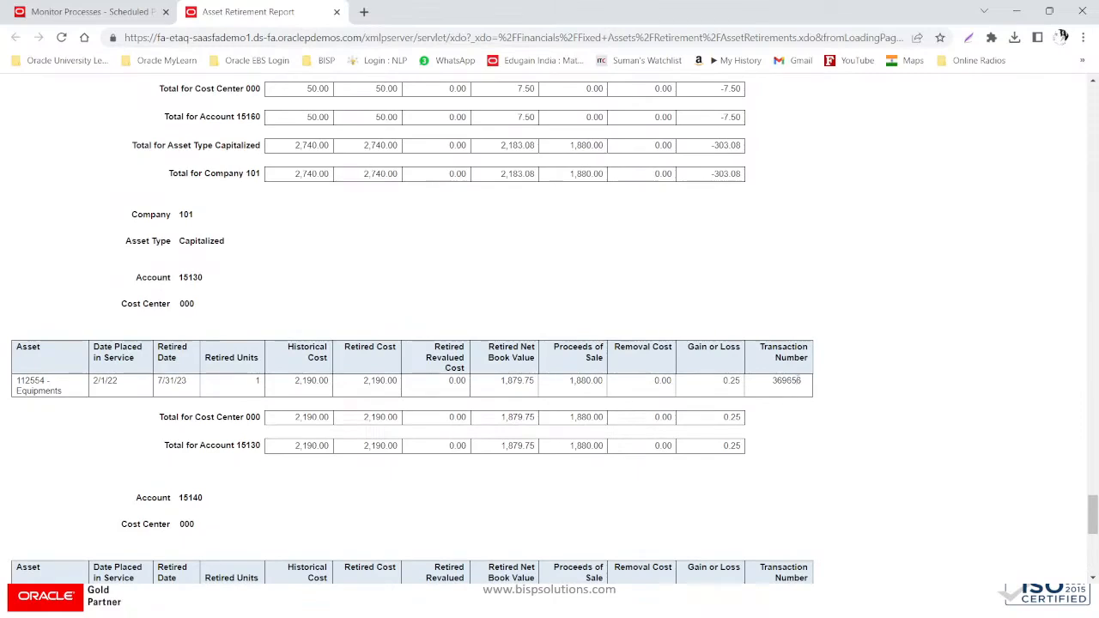
scroll(799, 380, up, 1)
scroll(799, 380, up, 3)
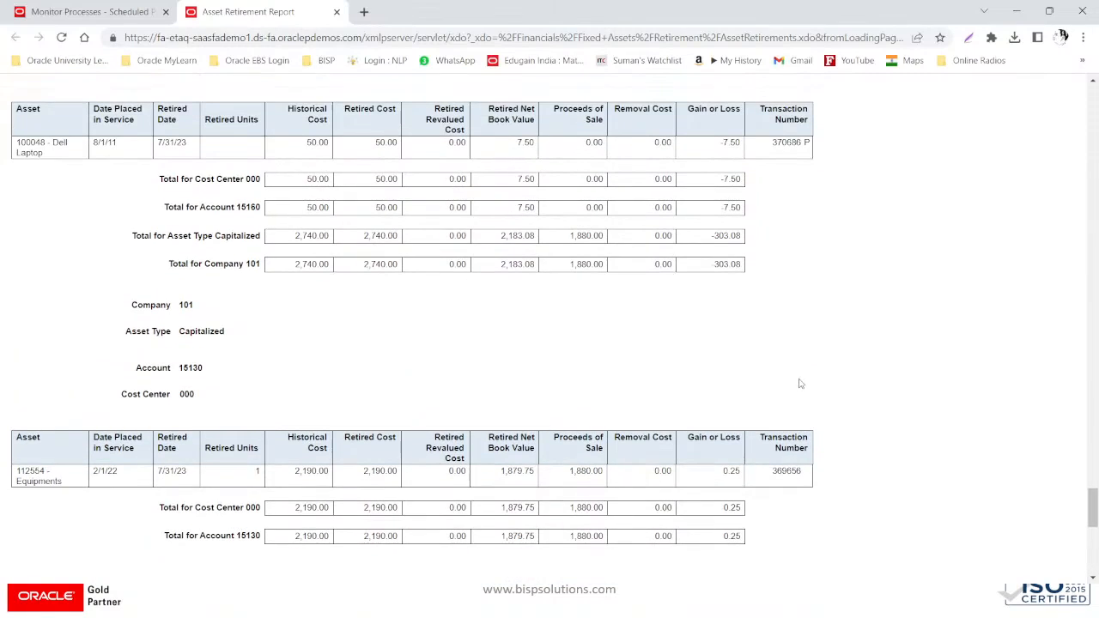
scroll(801, 384, up, 11)
scroll(800, 384, down, 13)
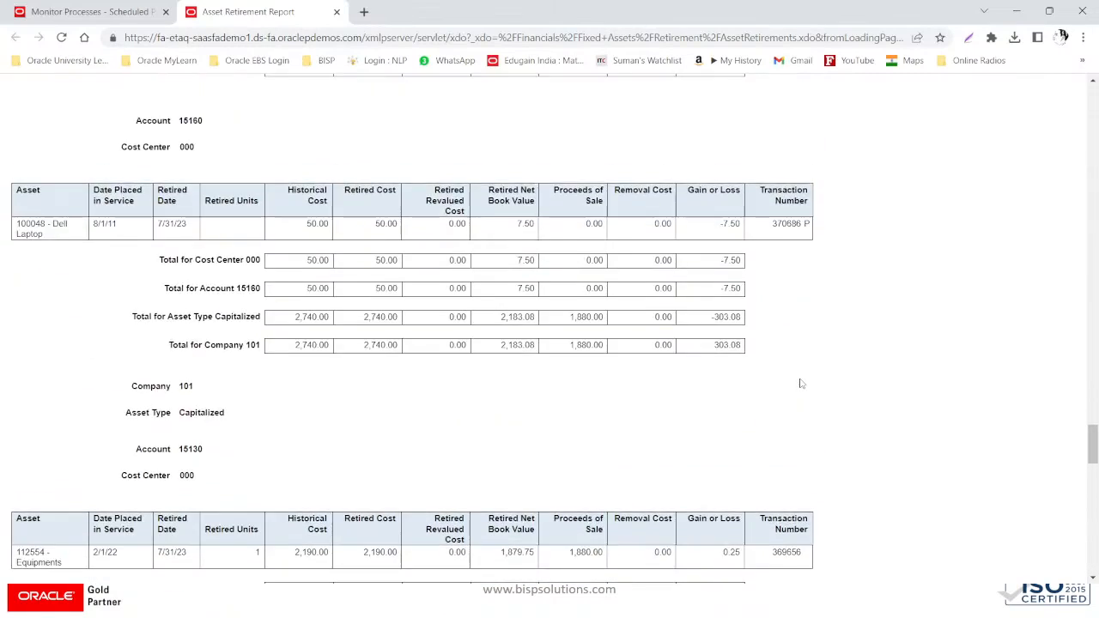
scroll(801, 384, up, 1)
scroll(801, 384, up, 13)
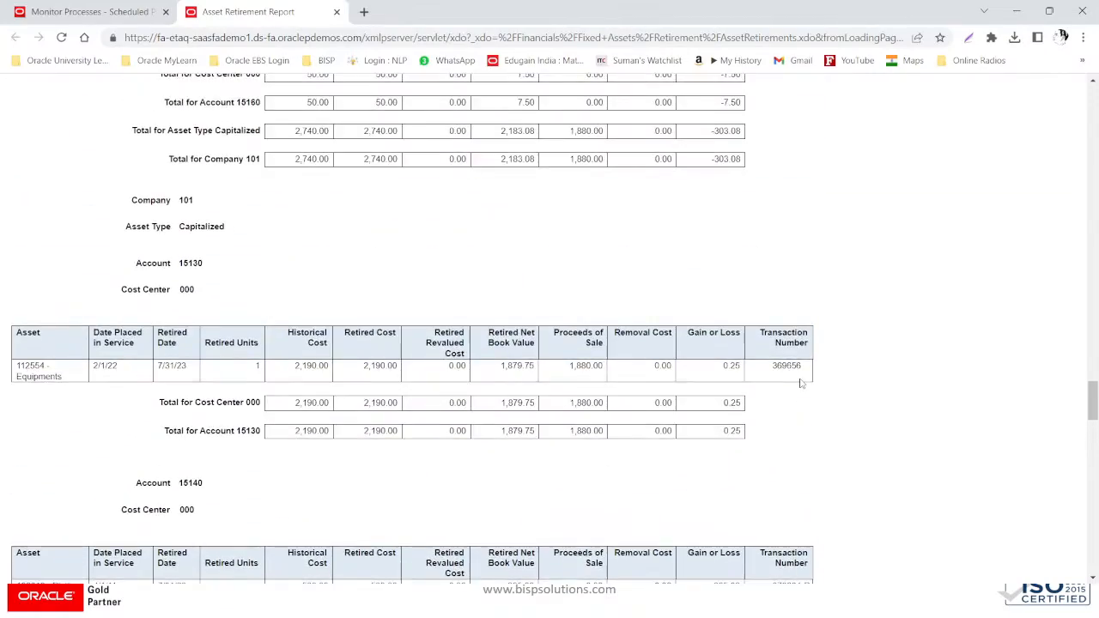
scroll(801, 384, down, 7)
scroll(801, 384, up, 9)
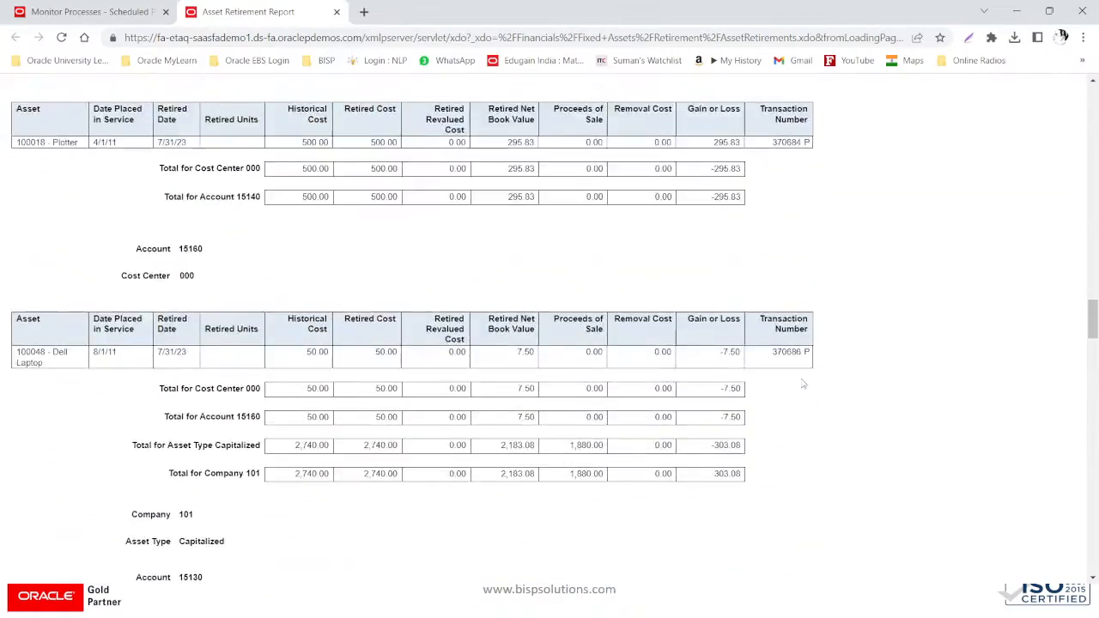
scroll(802, 384, down, 9)
scroll(803, 384, up, 8)
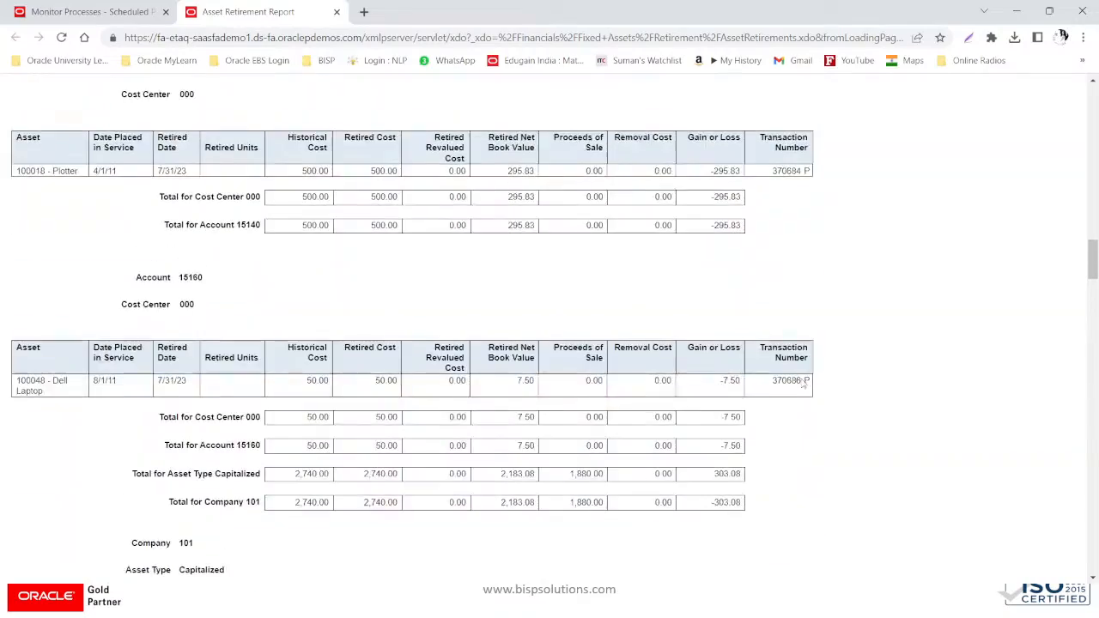
scroll(803, 384, down, 7)
scroll(807, 382, up, 8)
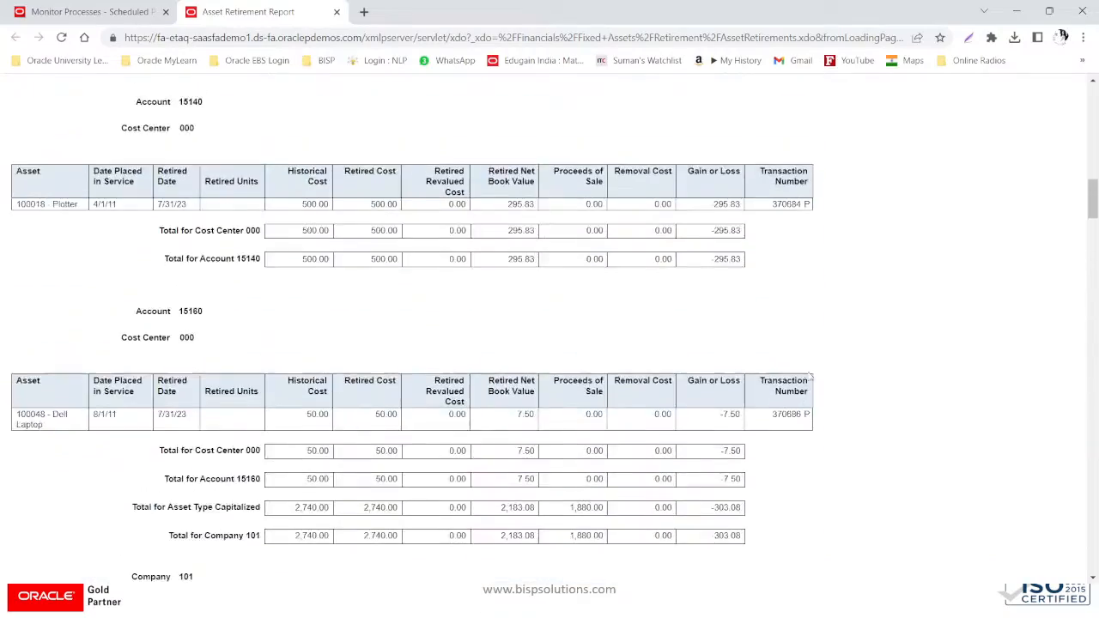
scroll(812, 375, down, 4)
- Close the report tab and return to the Oracle Asset Predefined Reports slide
scroll(812, 375, down, 5)
scroll(773, 360, up, 10)
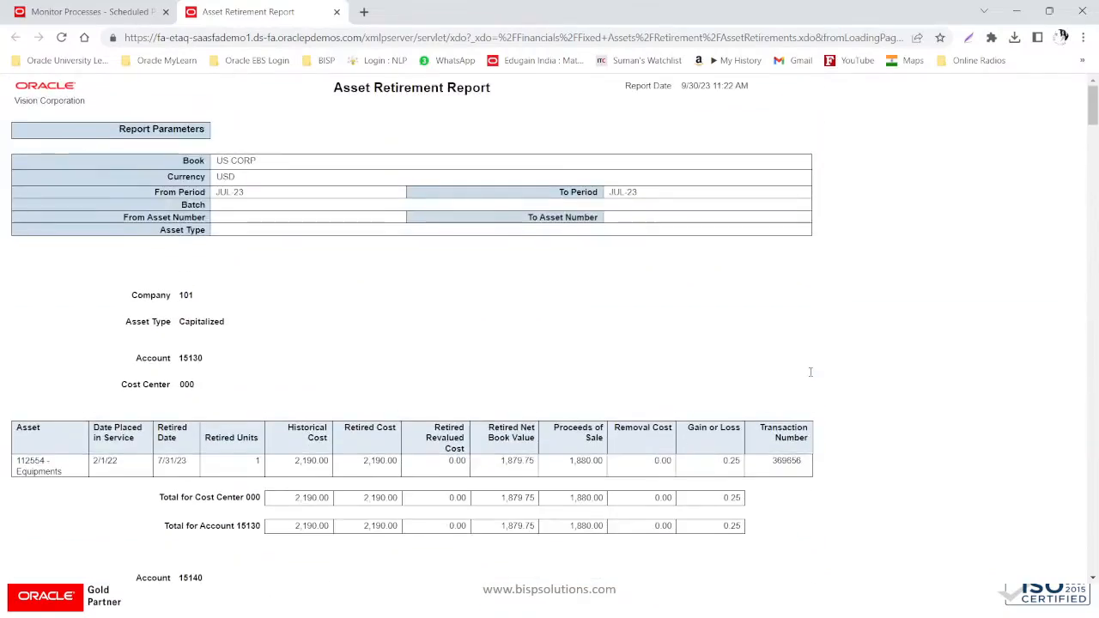
click(336, 12)
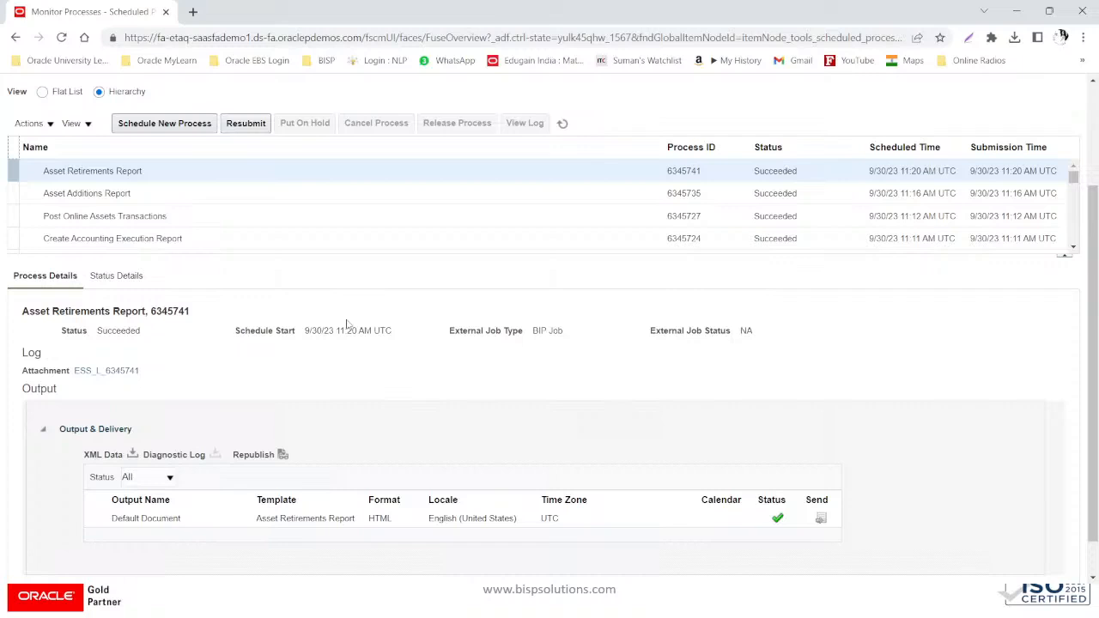
key(alt+Tab)
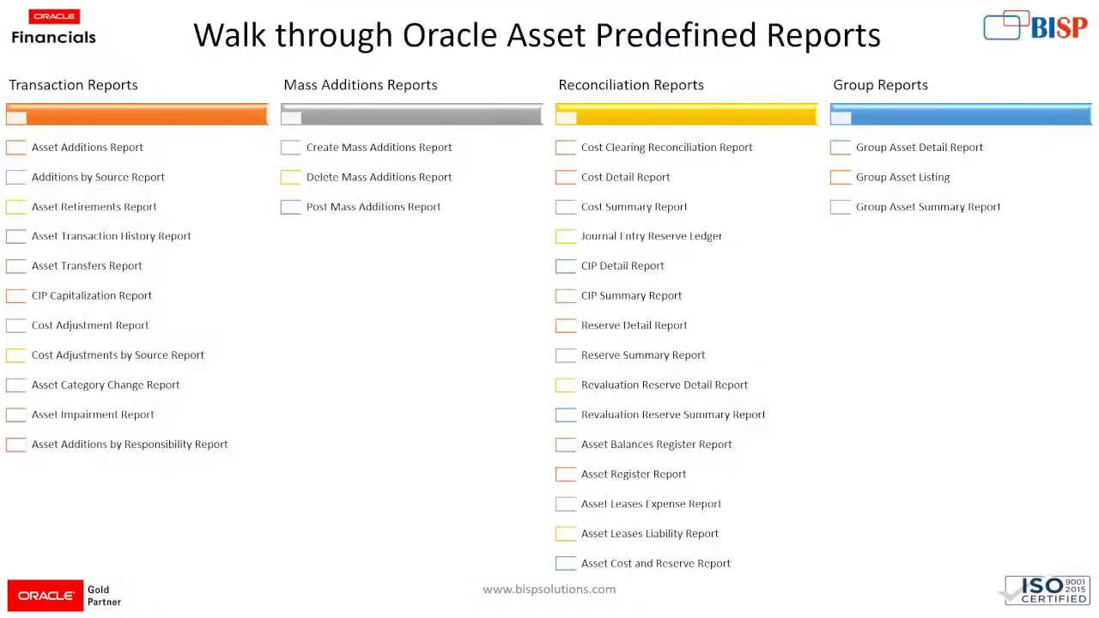
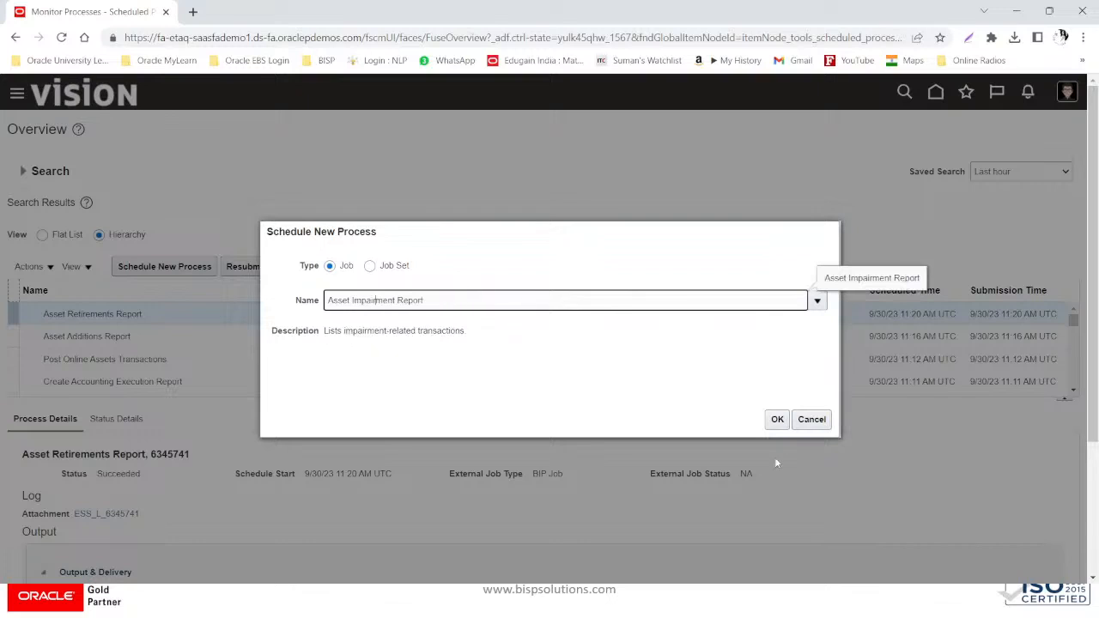
- Confirm the Asset Impairment Report job and set book US CORP, currency USD, period JUL-23
click(777, 420)
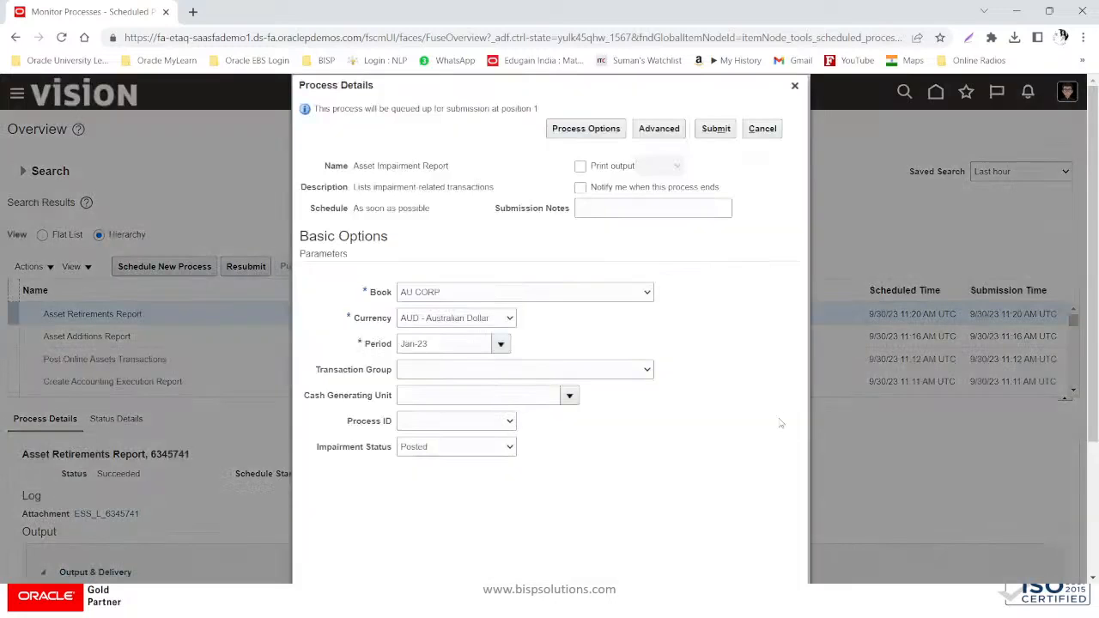
click(469, 296)
scroll(470, 343, down, 3)
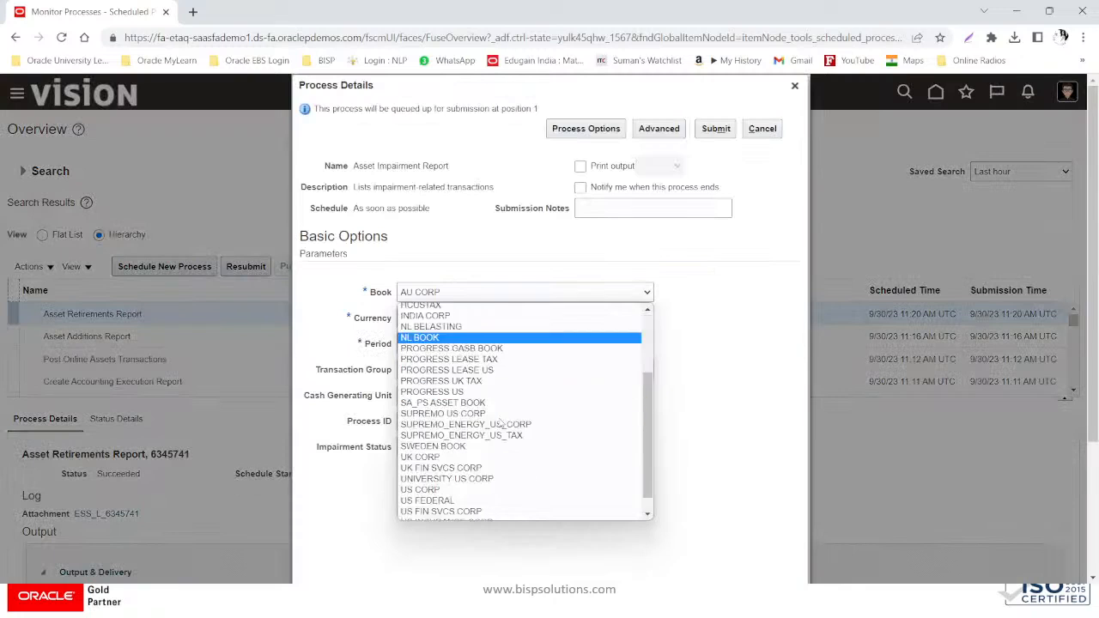
click(471, 473)
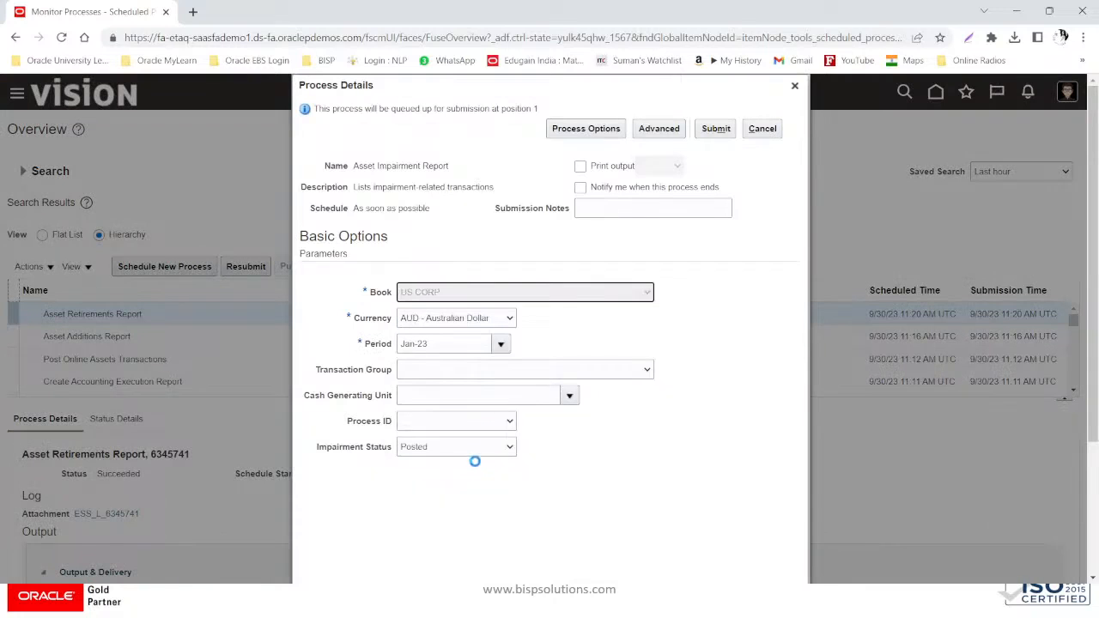
click(475, 320)
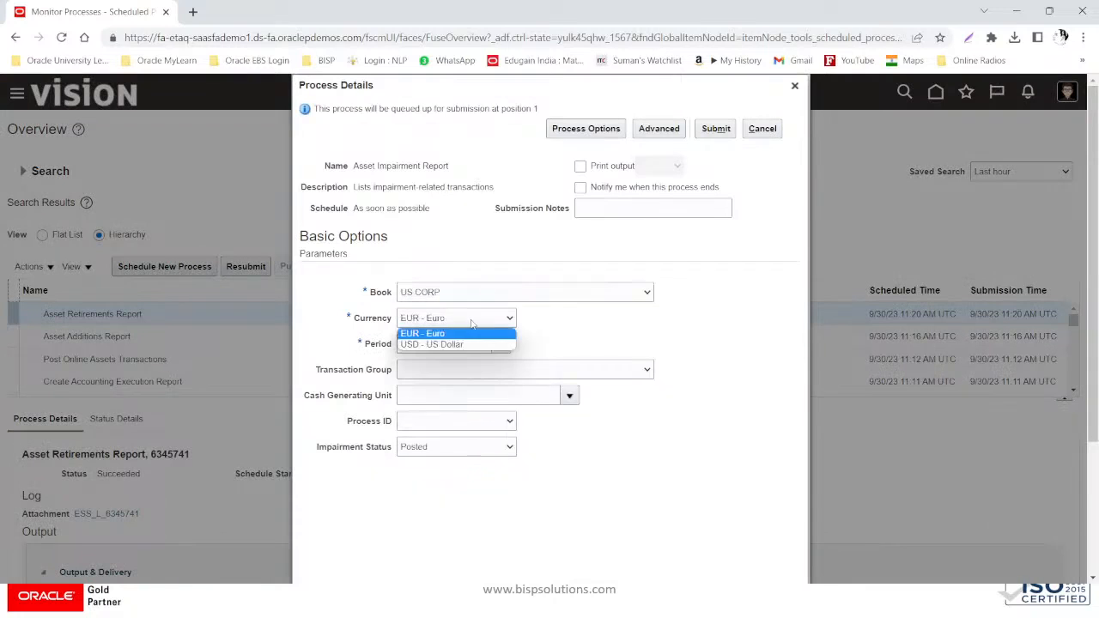
click(458, 342)
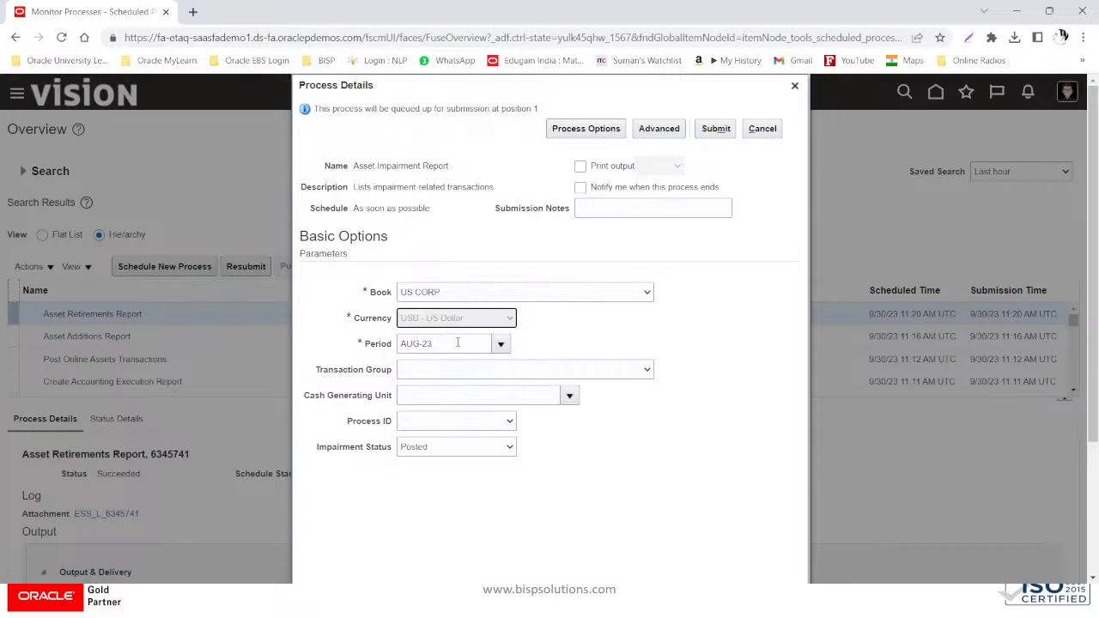
click(503, 344)
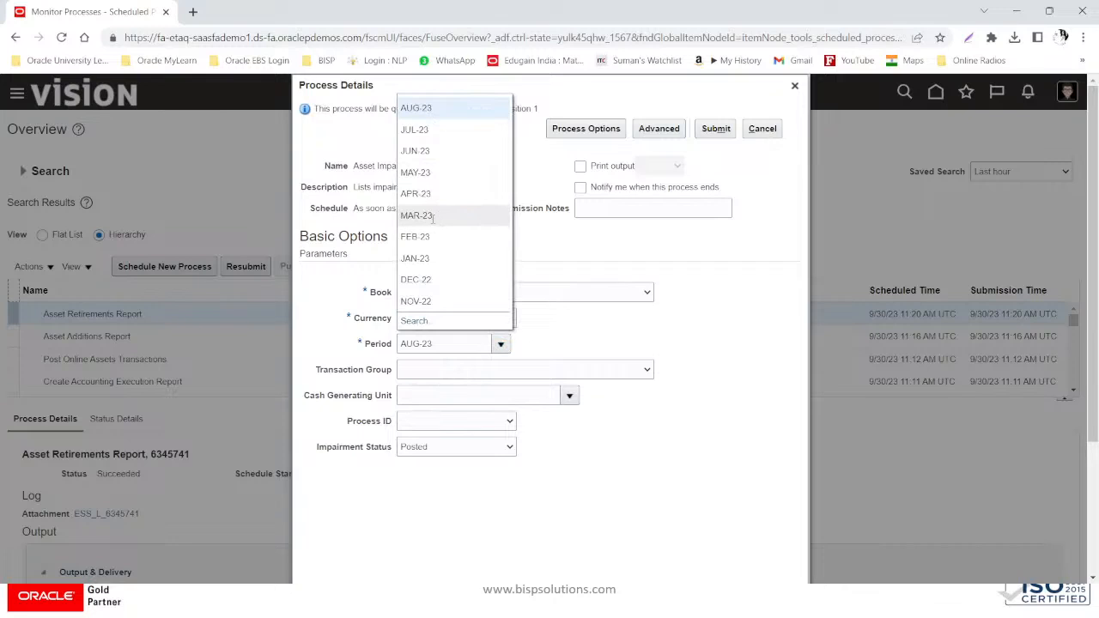
click(433, 133)
- Leave transaction group and process ID empty, keep impairment status Posted, and submit
click(468, 371)
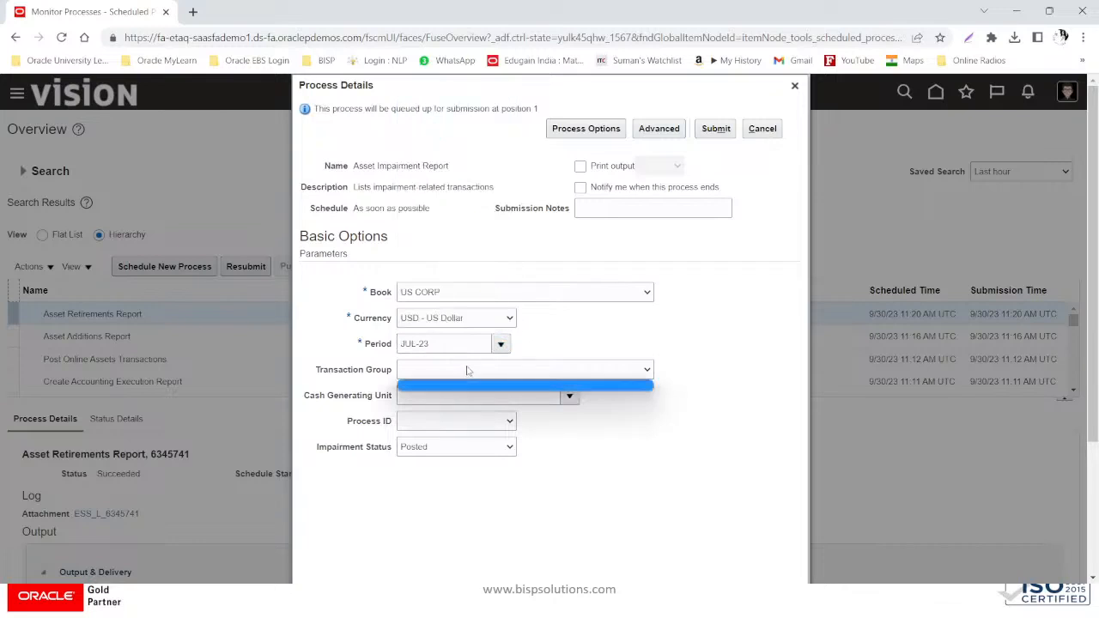
click(470, 370)
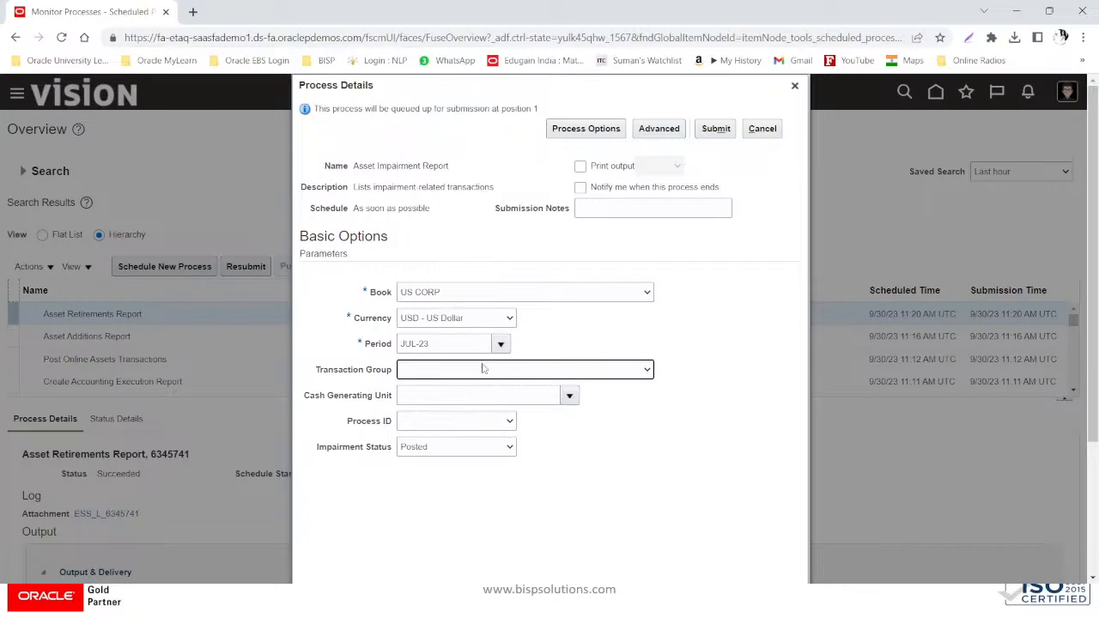
click(492, 419)
click(492, 419)
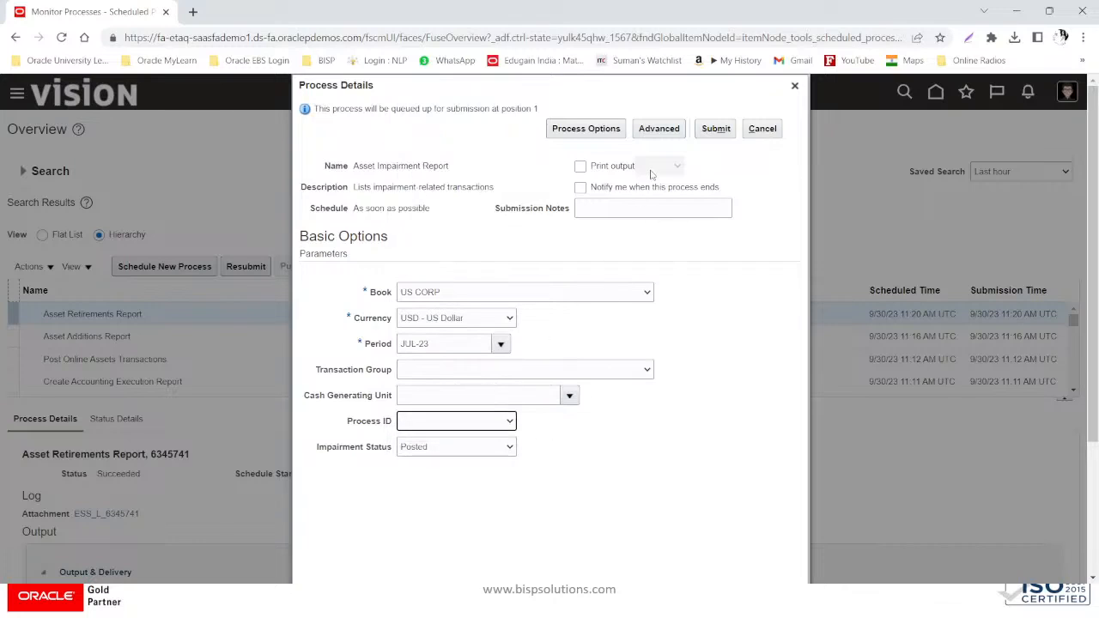
click(470, 443)
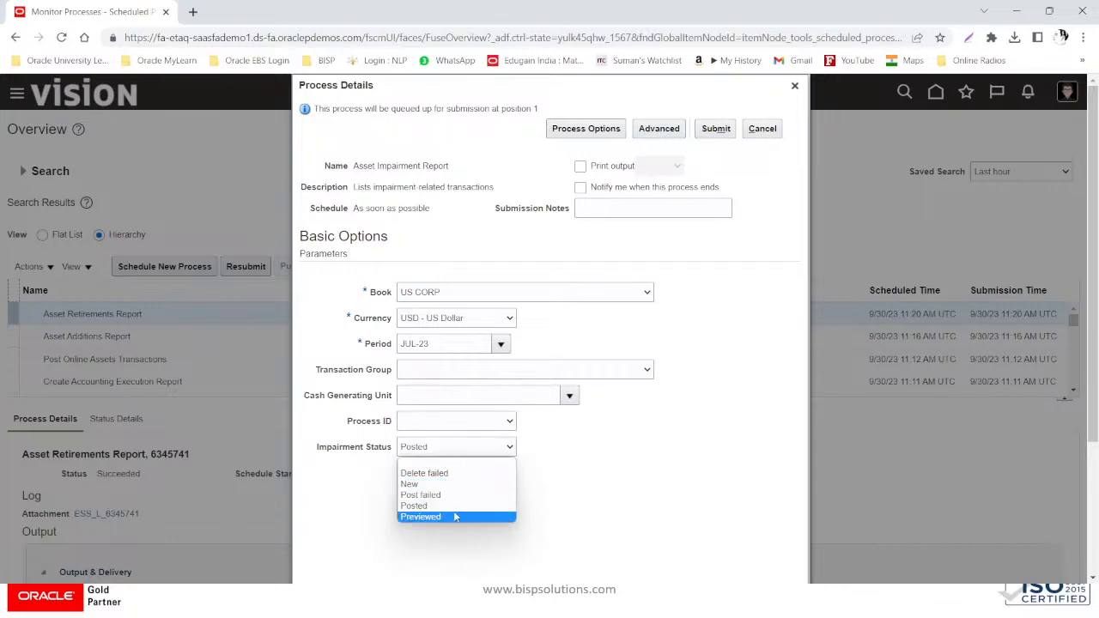
click(456, 511)
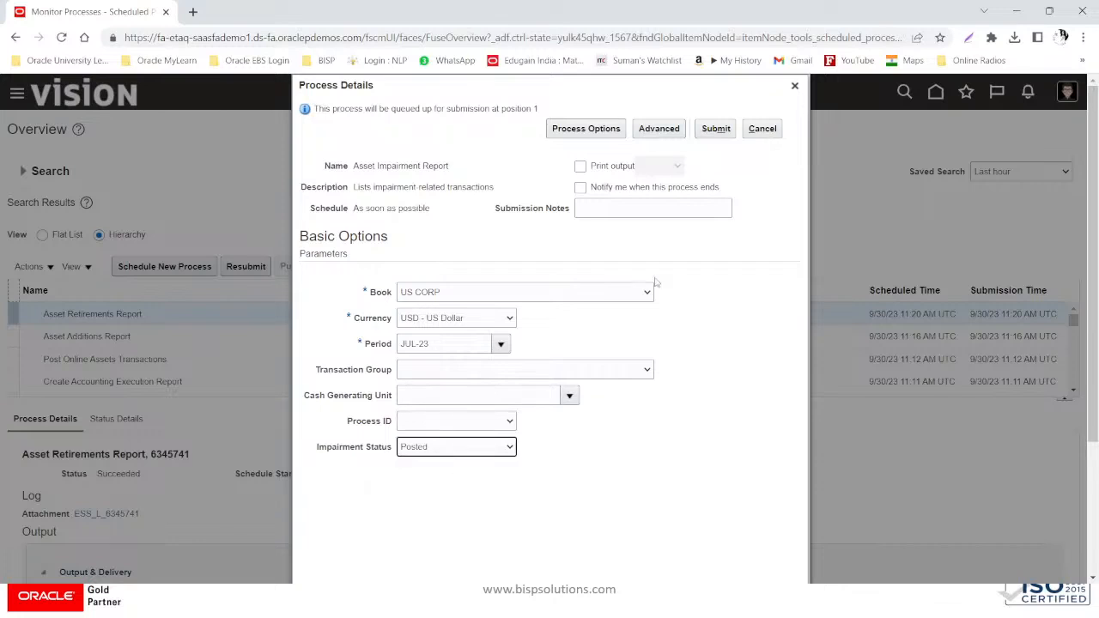
click(716, 129)
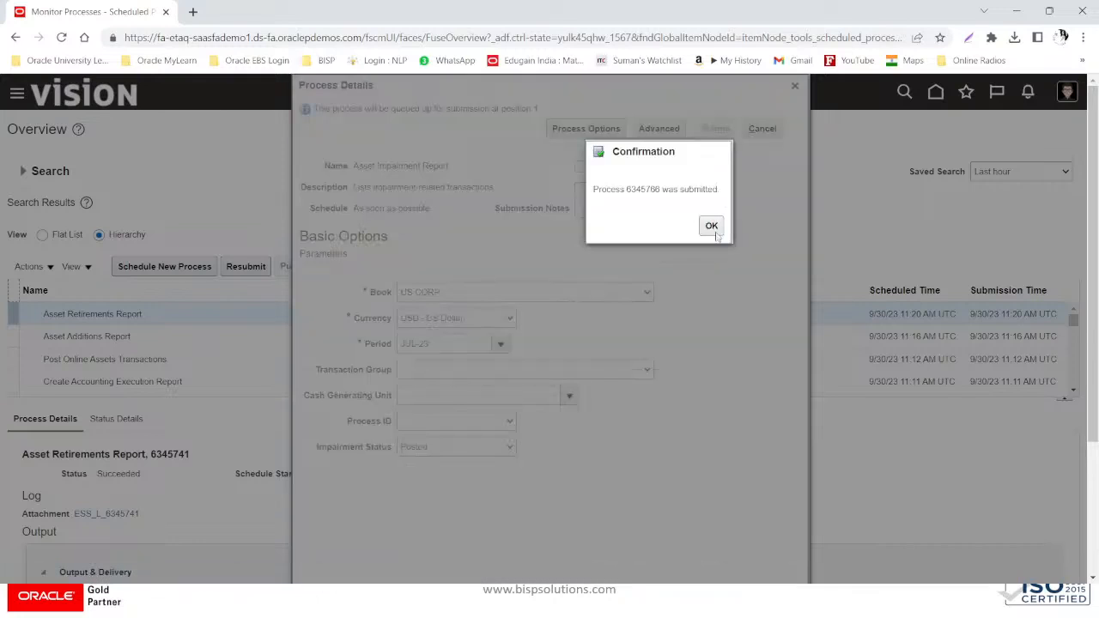
- Refresh until process 6345766 shows Succeeded, then open its report output
click(712, 227)
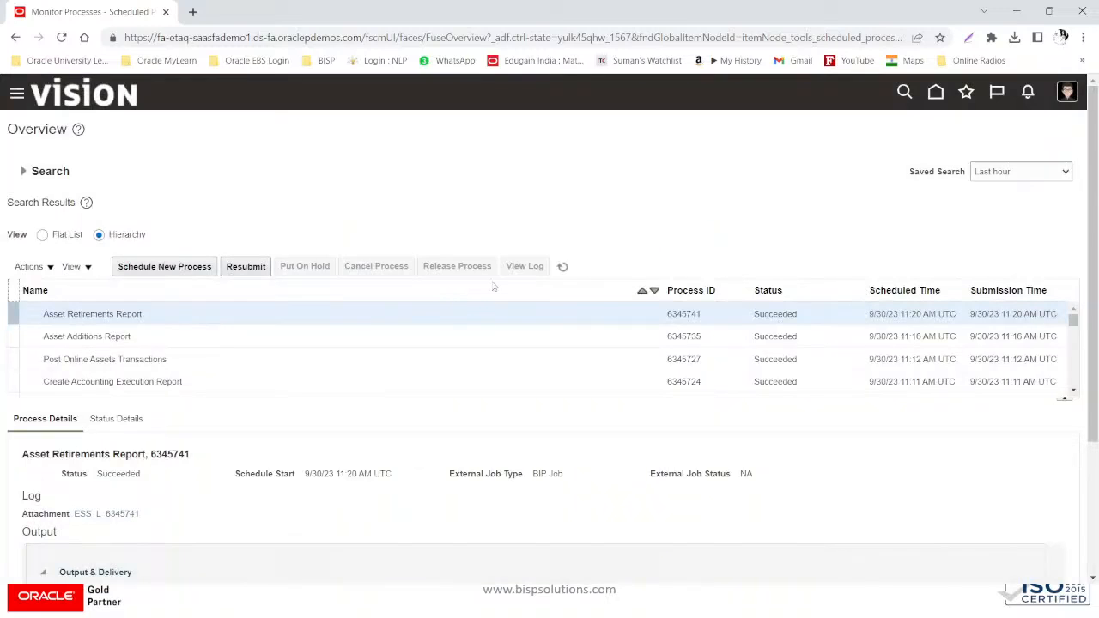
click(566, 268)
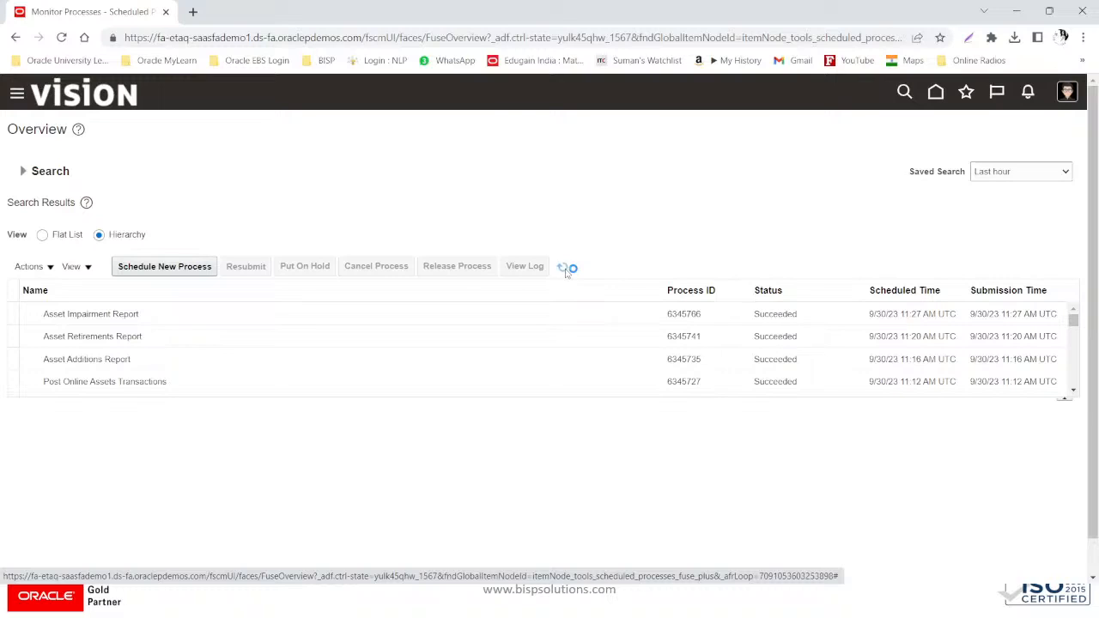
click(331, 319)
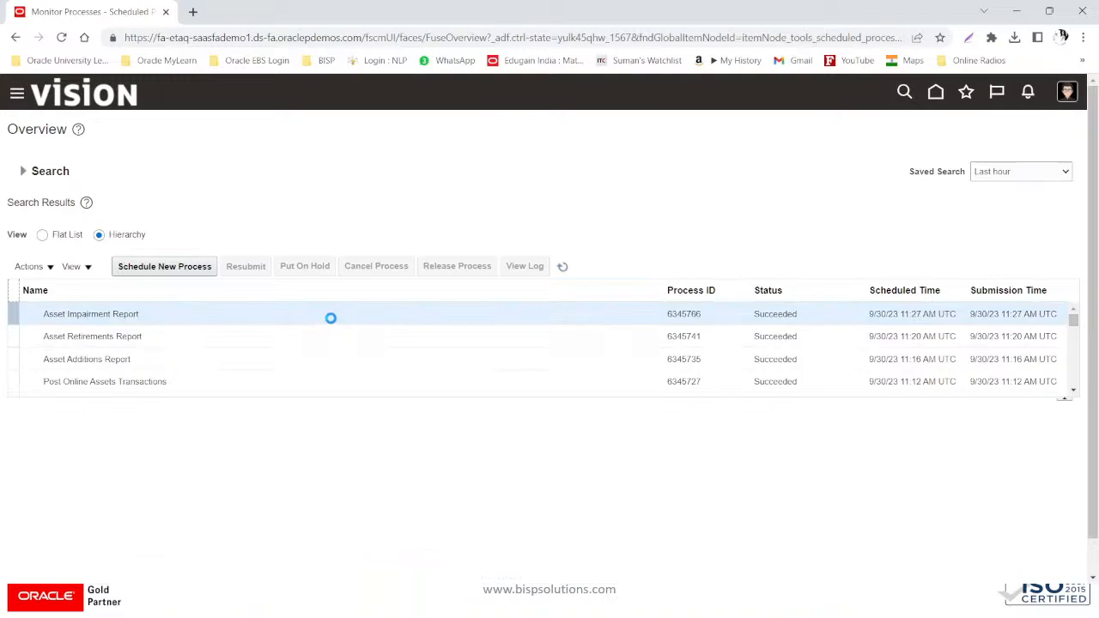
scroll(144, 464, down, 2)
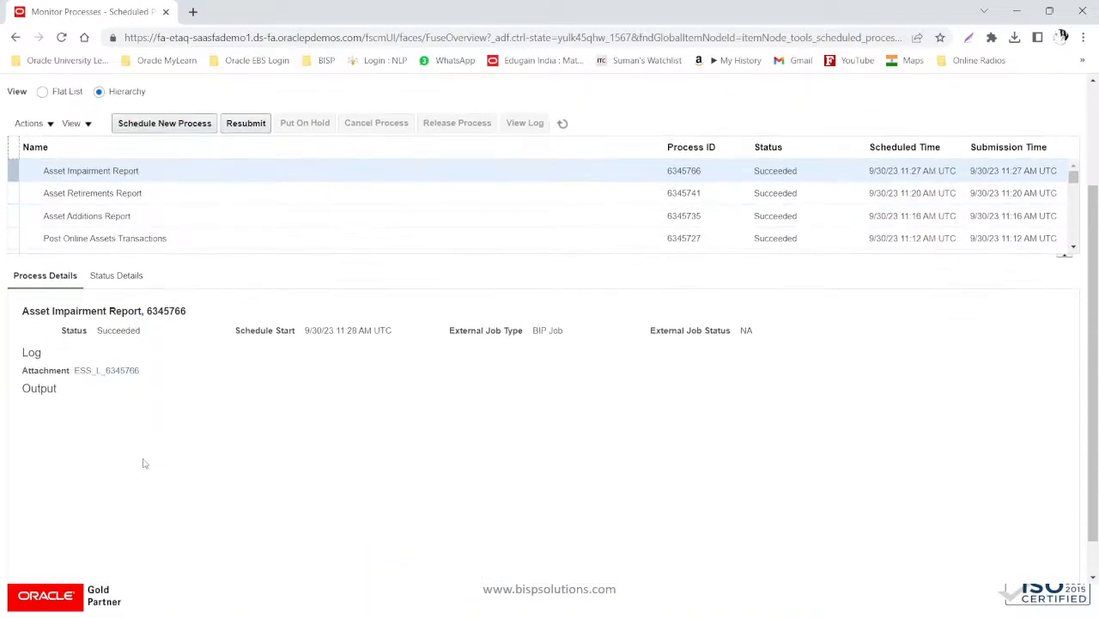
click(288, 459)
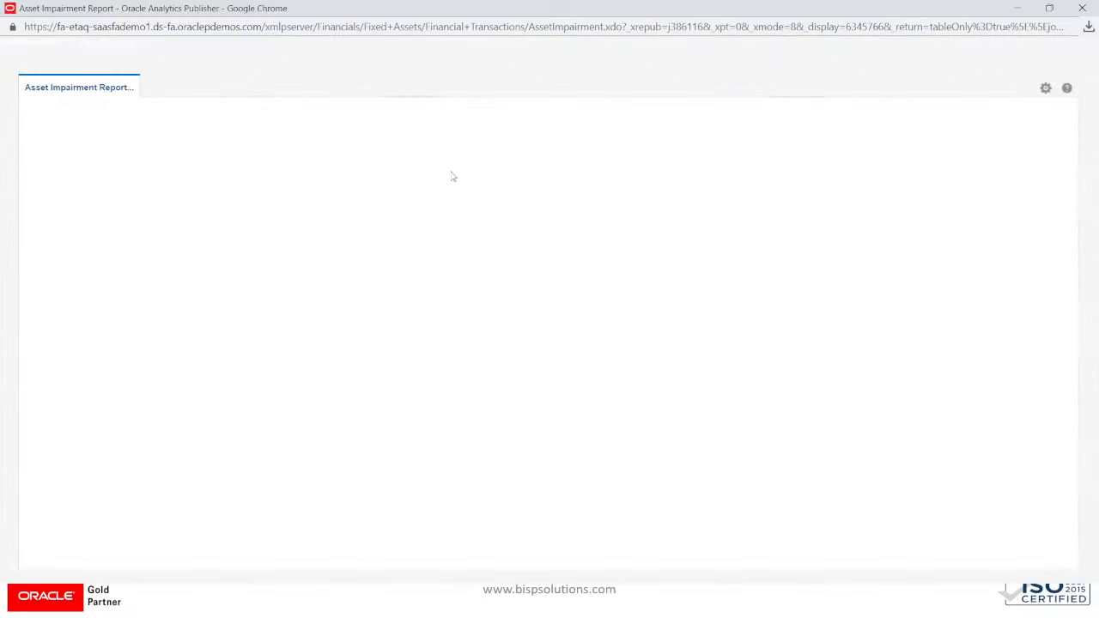
- Export the Asset Impairment Report output as HTML
click(1045, 87)
mouse_move(1013, 108)
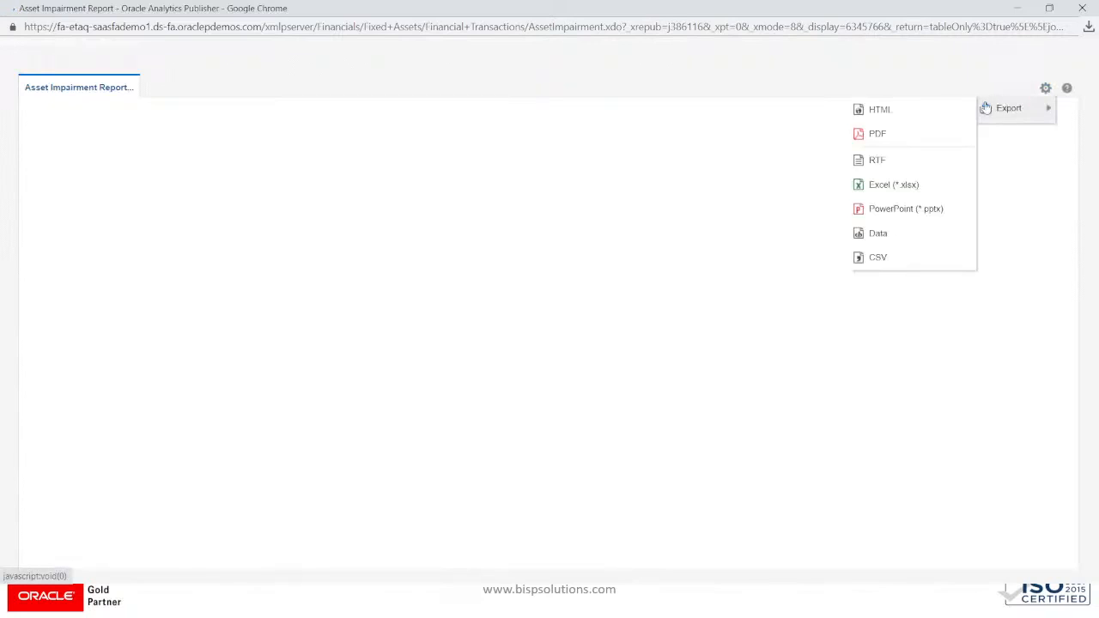
click(913, 111)
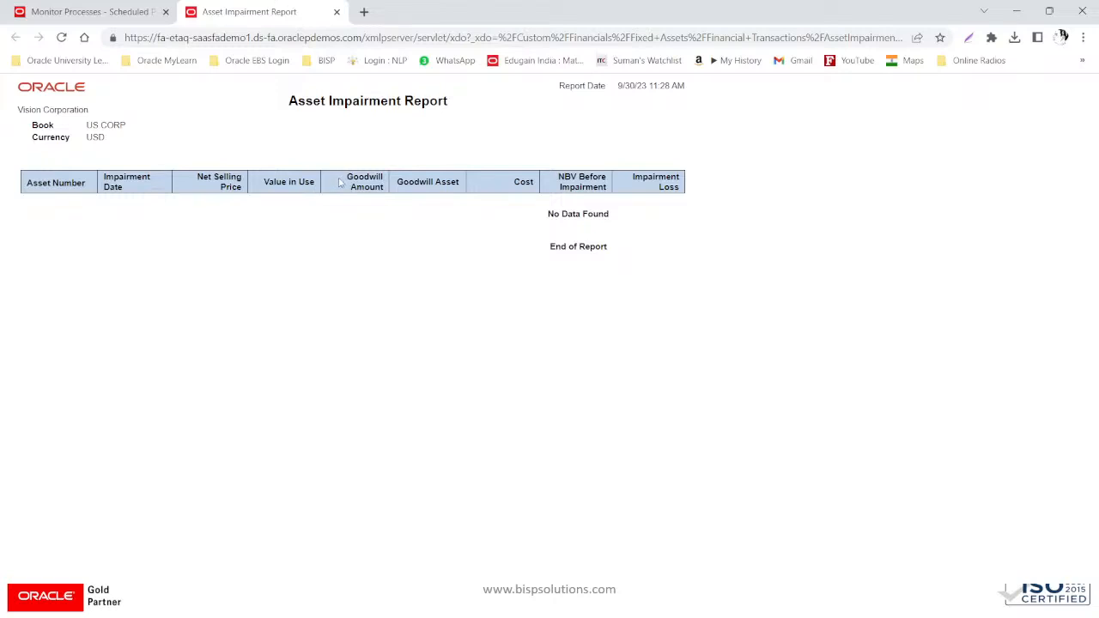
- Review the Goodwill, NBV Before Impairment and Impairment Loss columns showing No Data Found, then close the tab
drag(343, 174, 464, 184)
click(521, 182)
drag(553, 179, 692, 201)
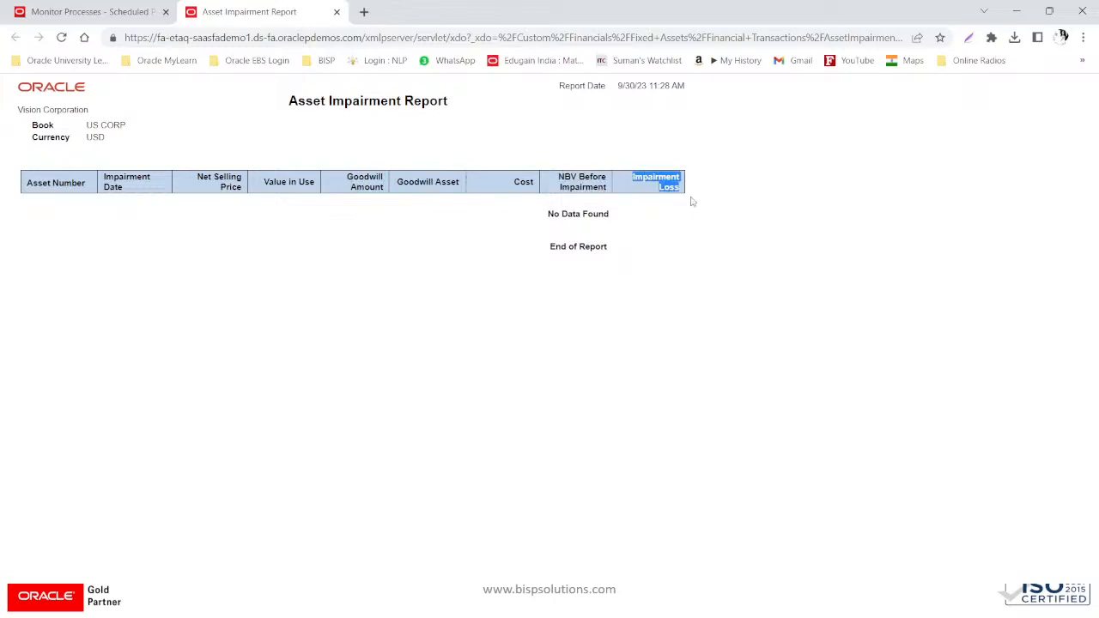
click(636, 282)
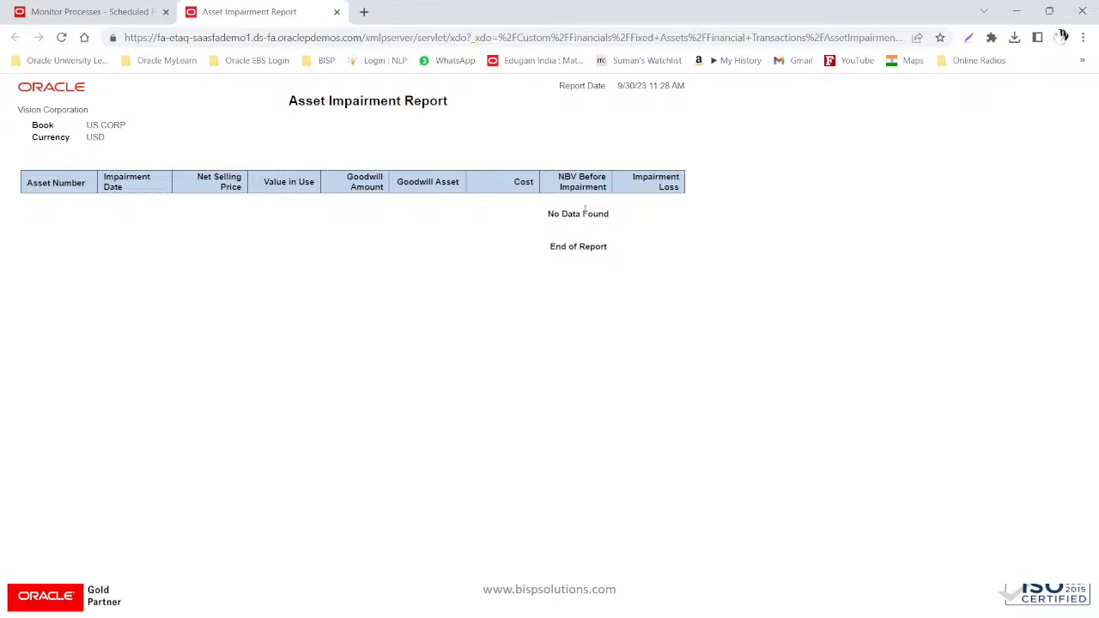
click(337, 12)
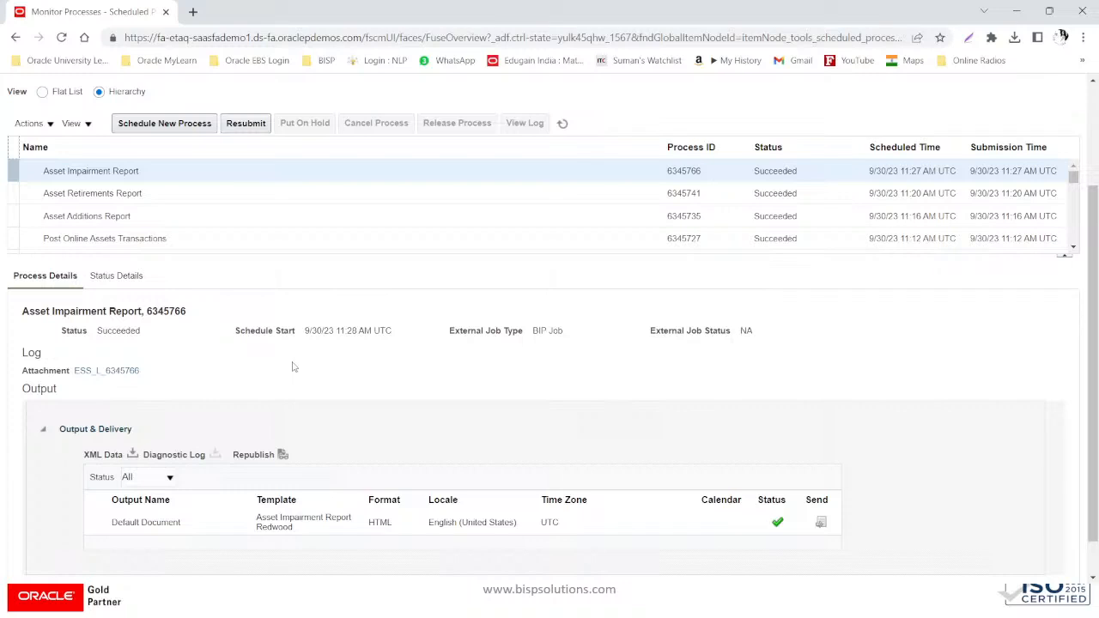
- Schedule a new process and choose Asset Additions by Responsibility Report as the job
click(164, 123)
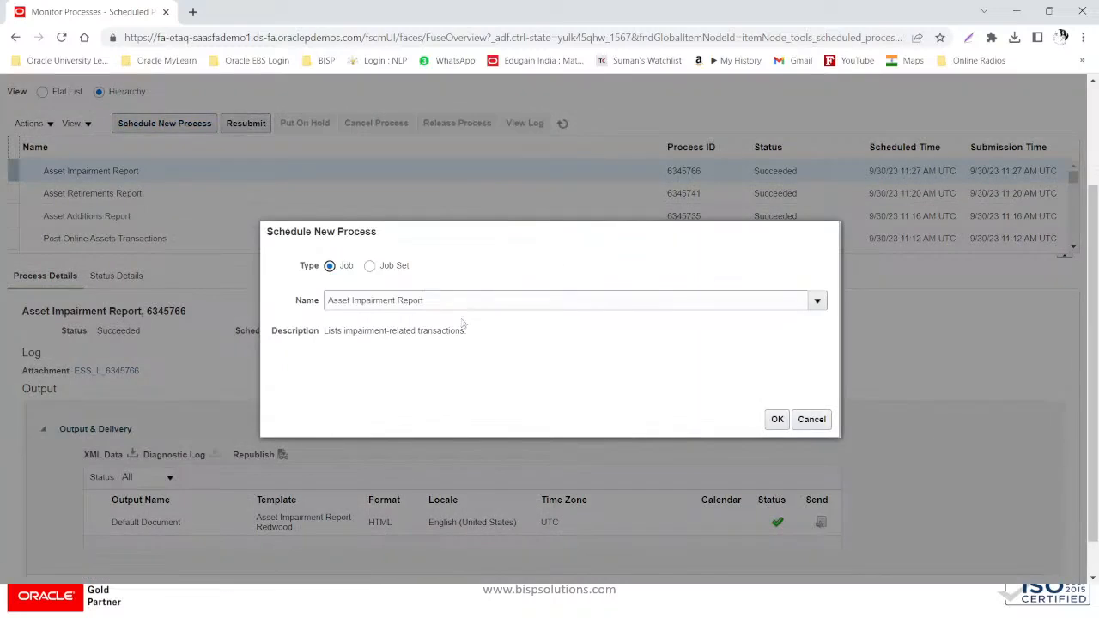
text(ASSET)
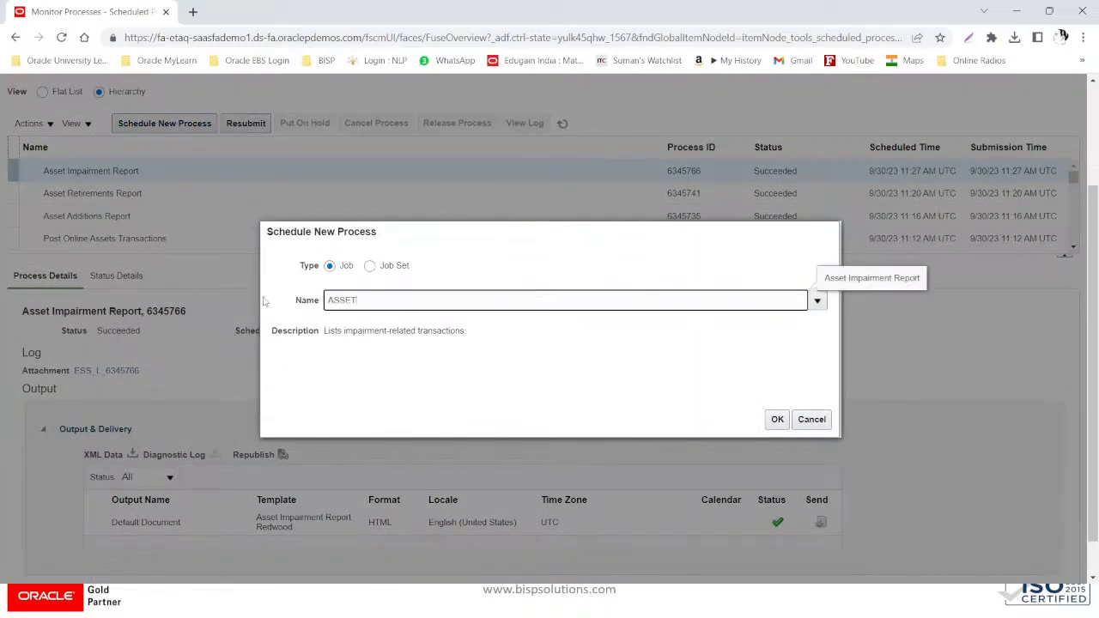
text( ADDITIONS)
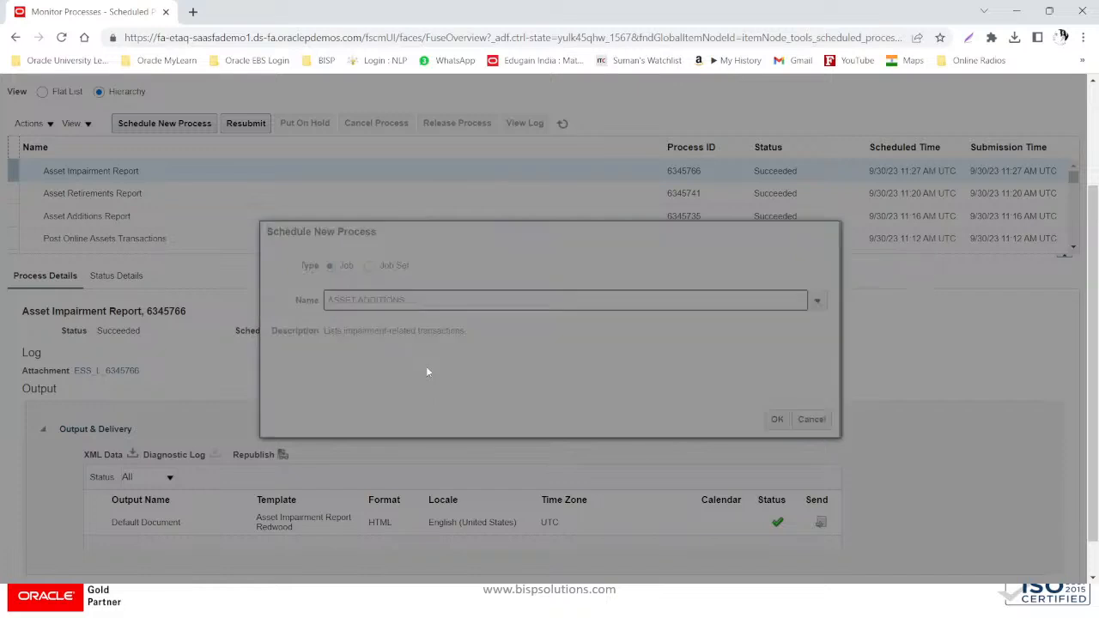
click(372, 402)
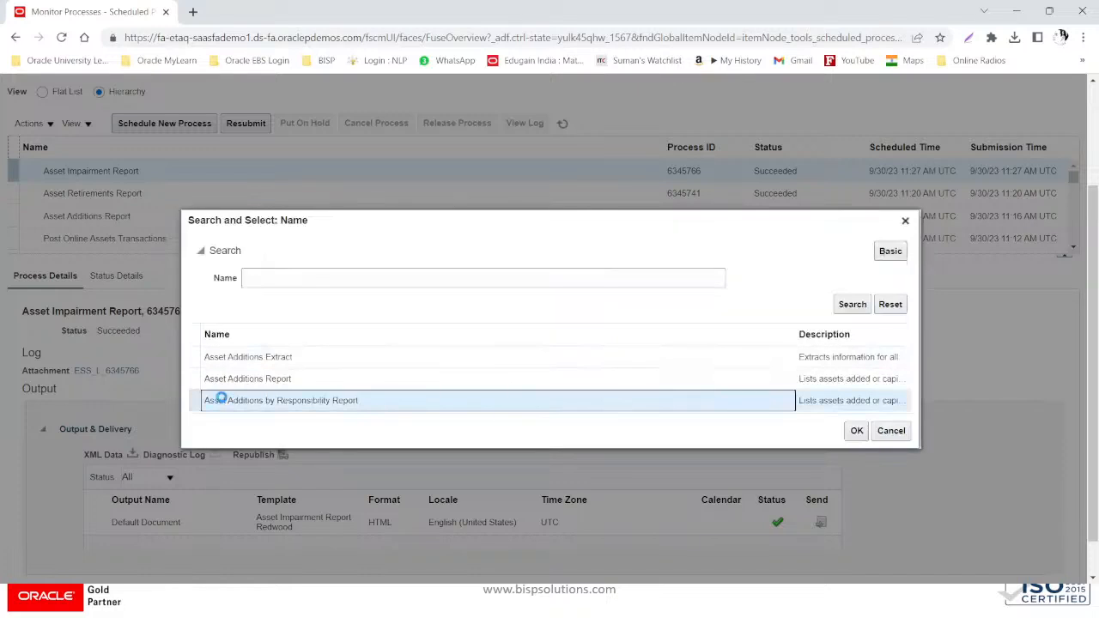
click(855, 430)
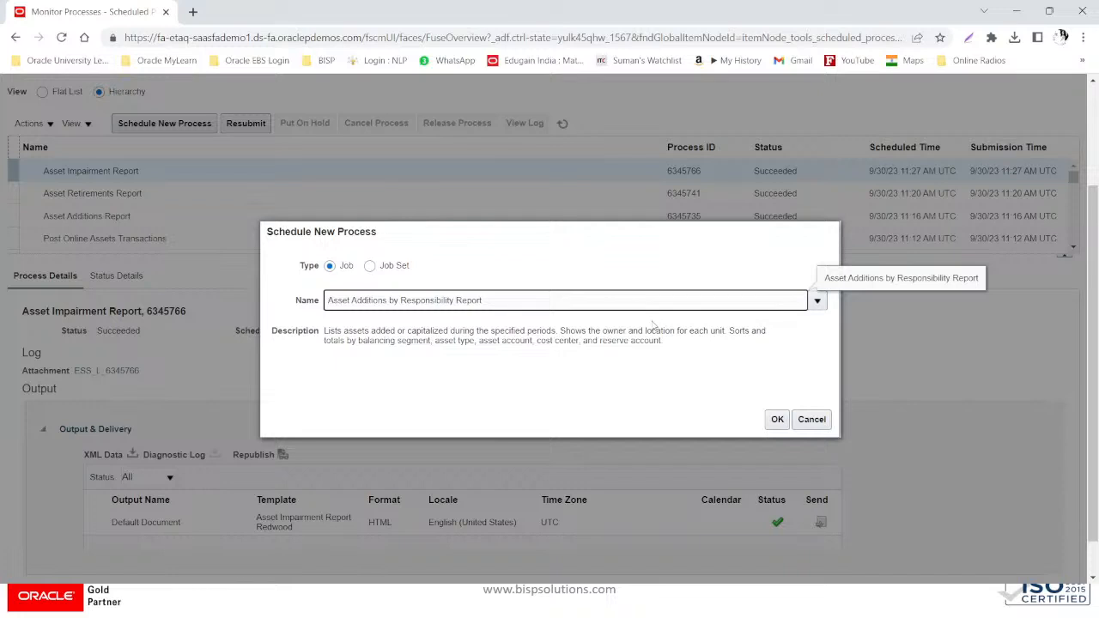
click(779, 427)
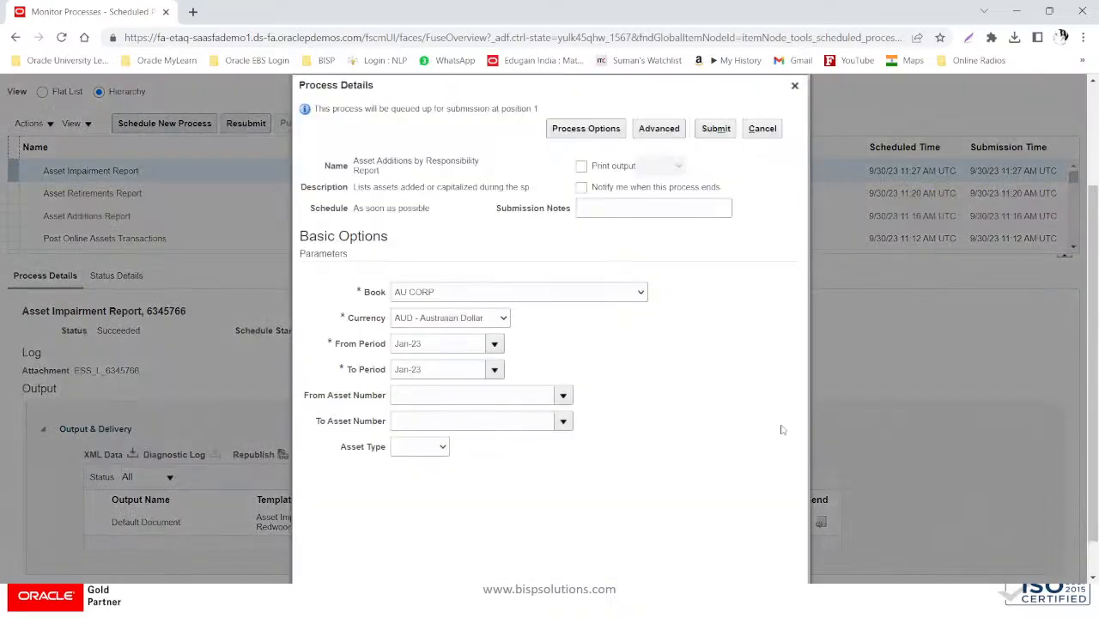
- Set book US CORP, currency USD - US Dollar, periods JUL-23 to JUL-23, and submit
click(531, 295)
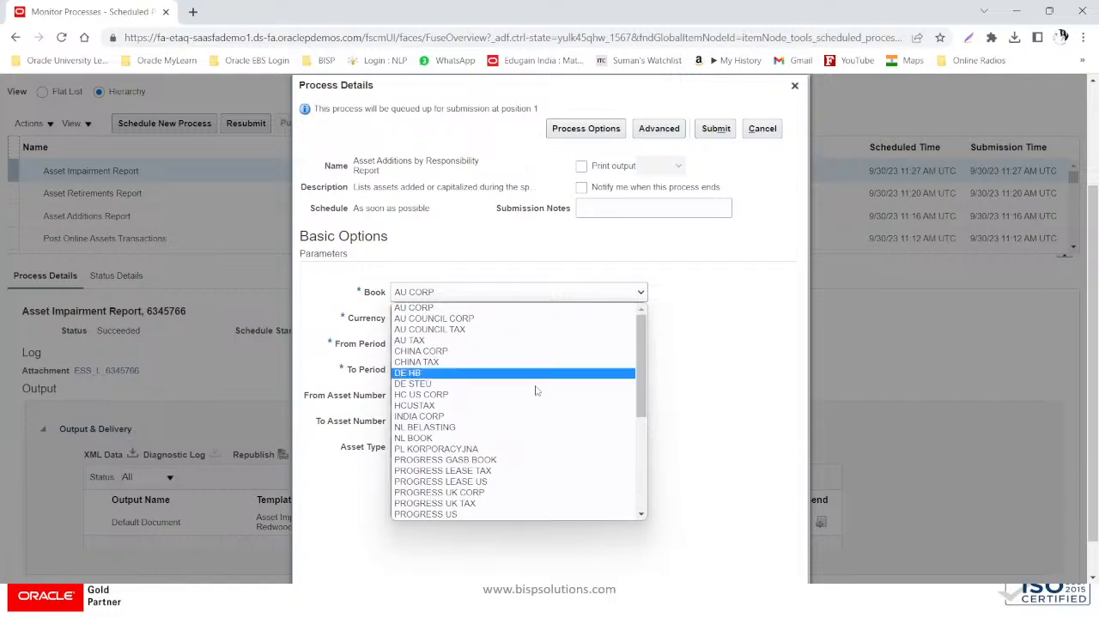
scroll(533, 436, down, 5)
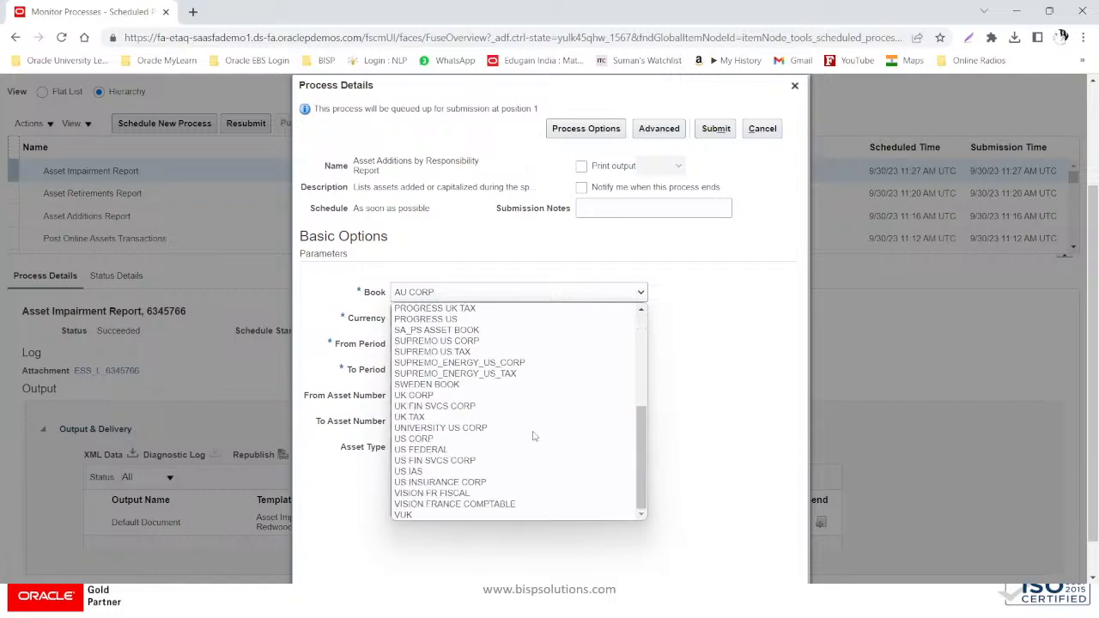
click(483, 439)
click(442, 322)
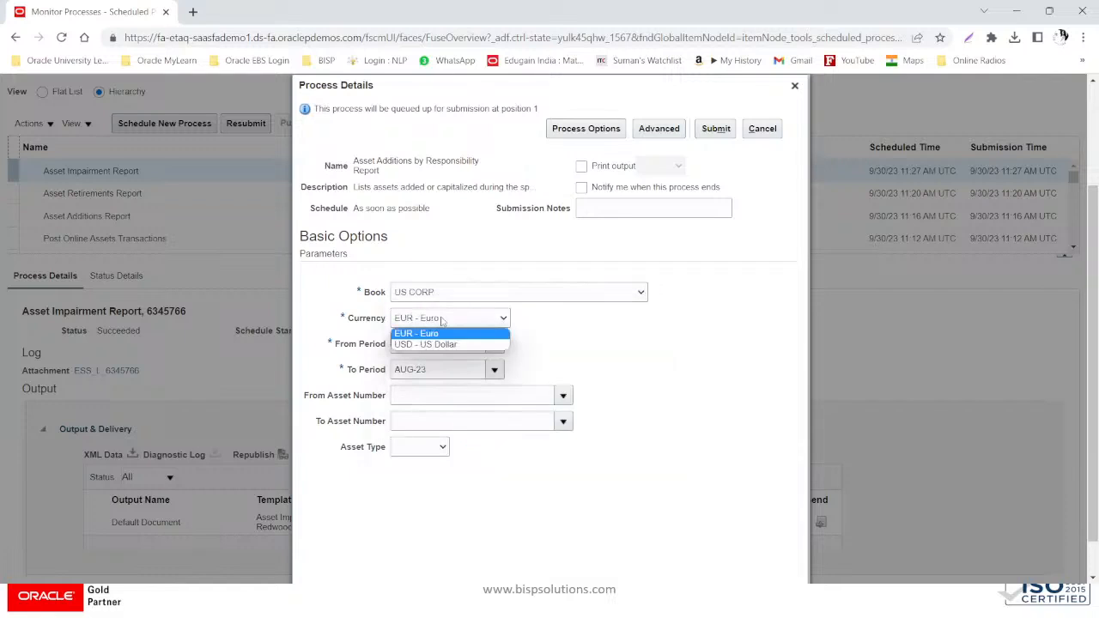
click(435, 343)
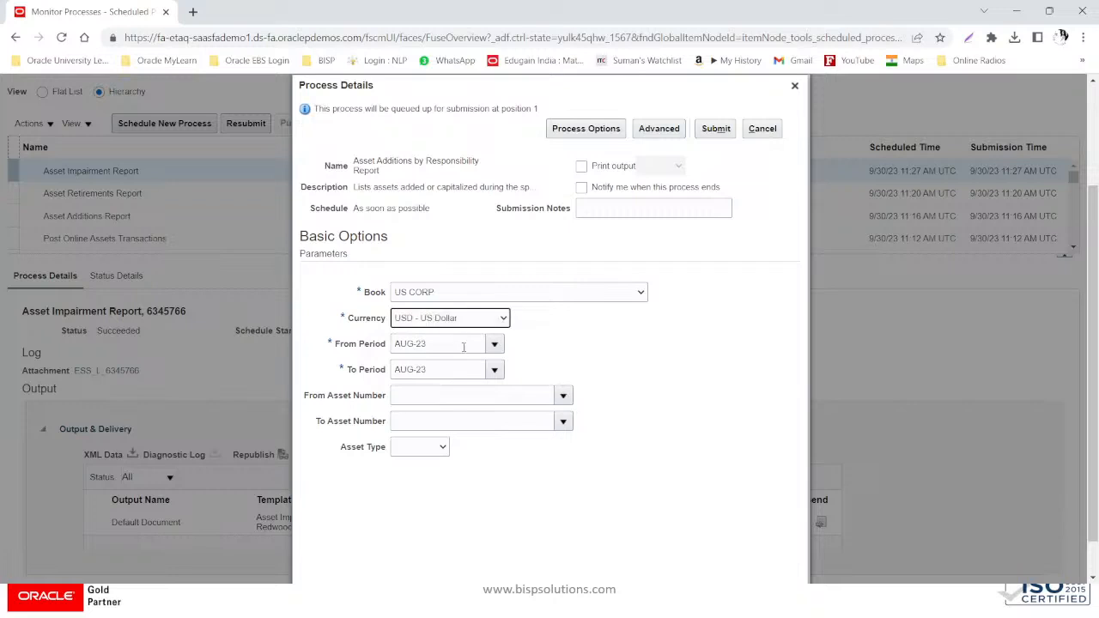
click(494, 344)
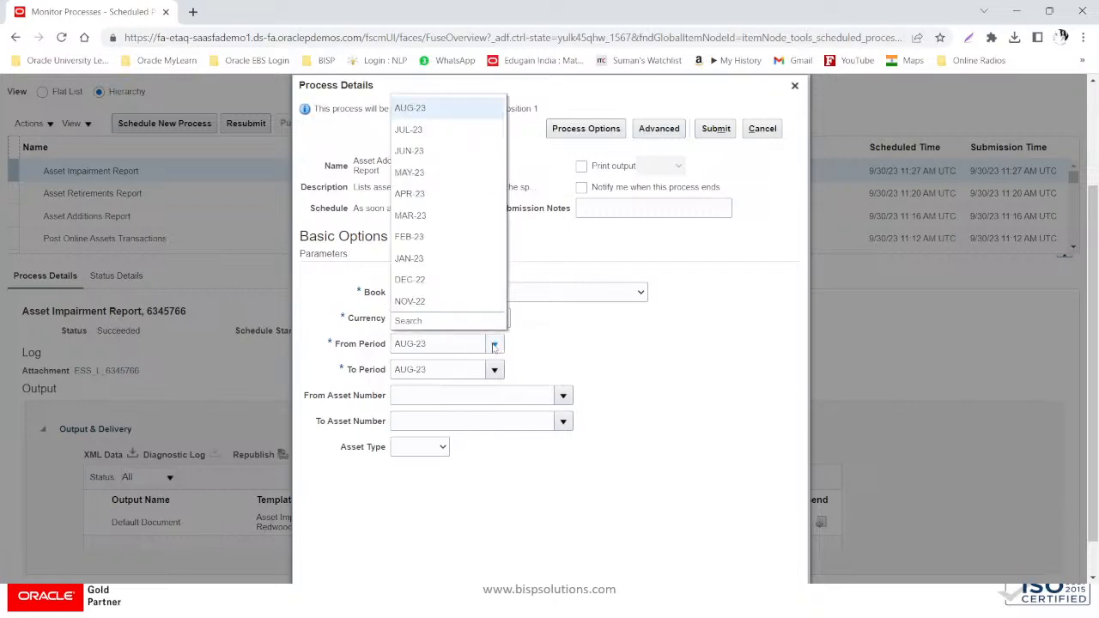
click(434, 130)
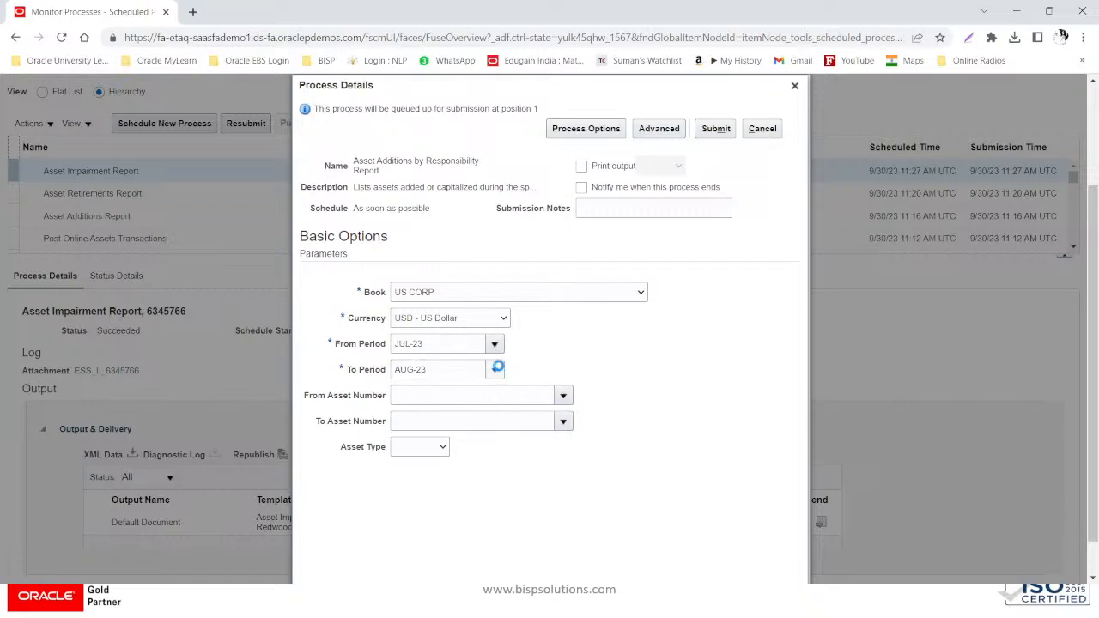
click(436, 414)
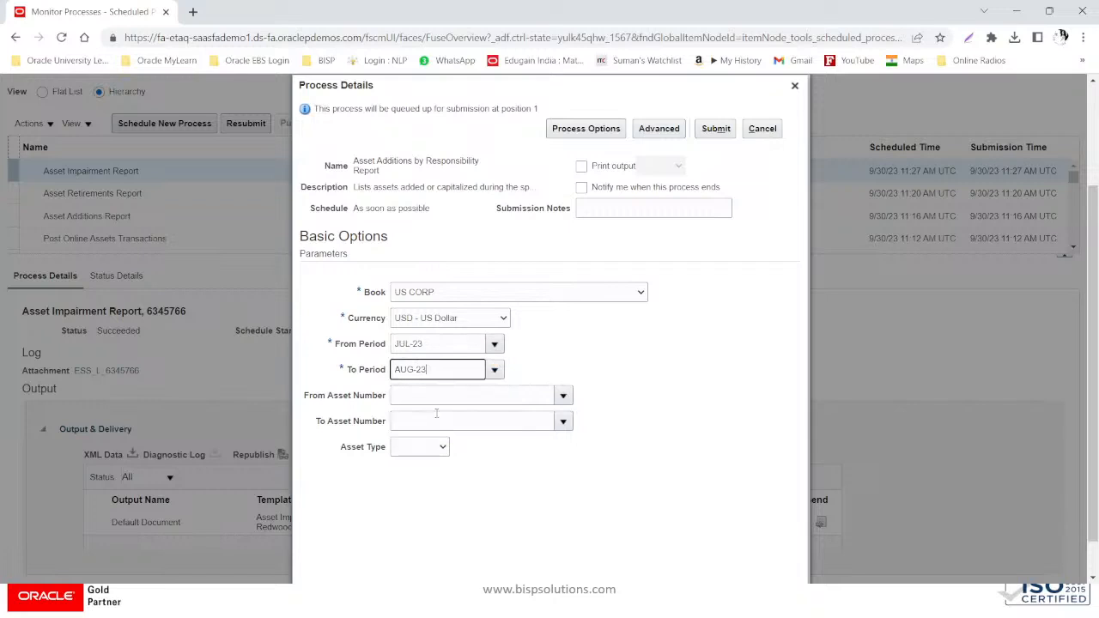
click(432, 343)
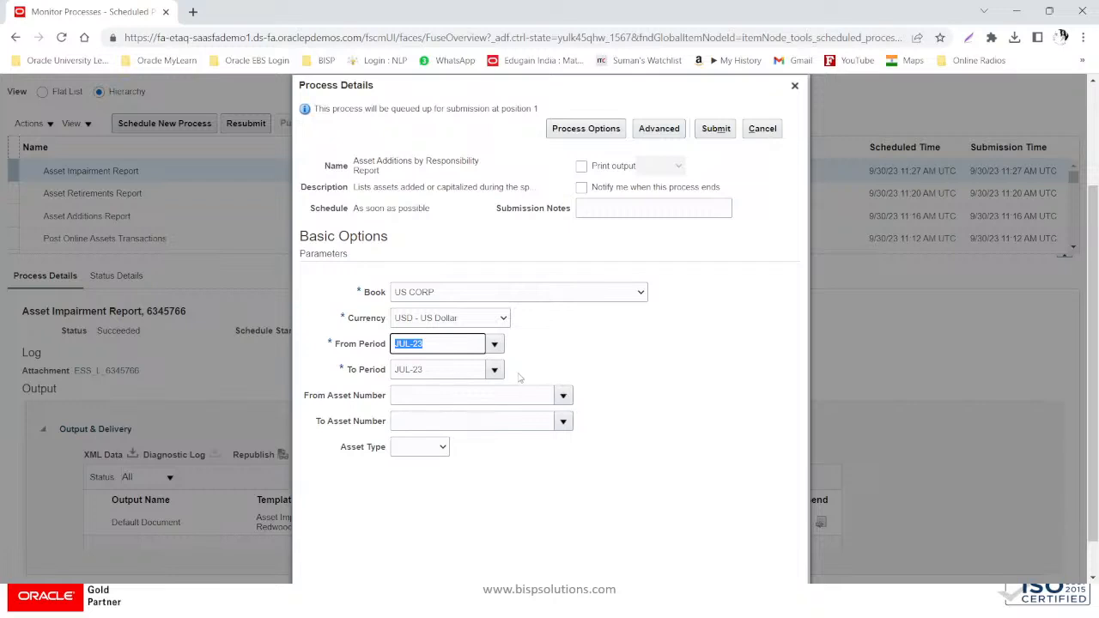
click(721, 135)
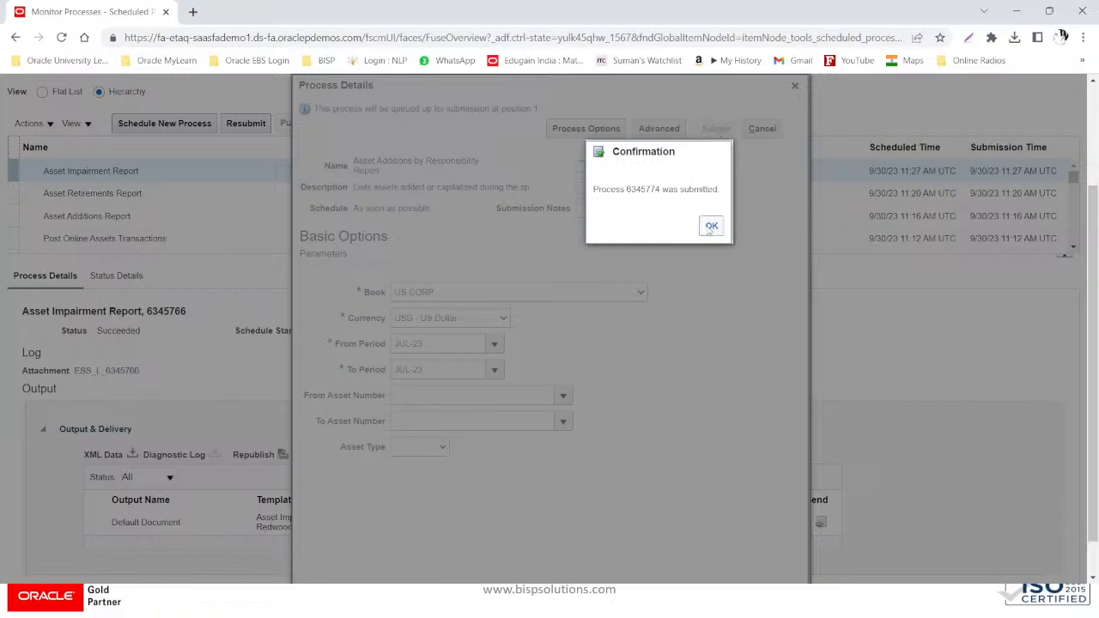
click(711, 226)
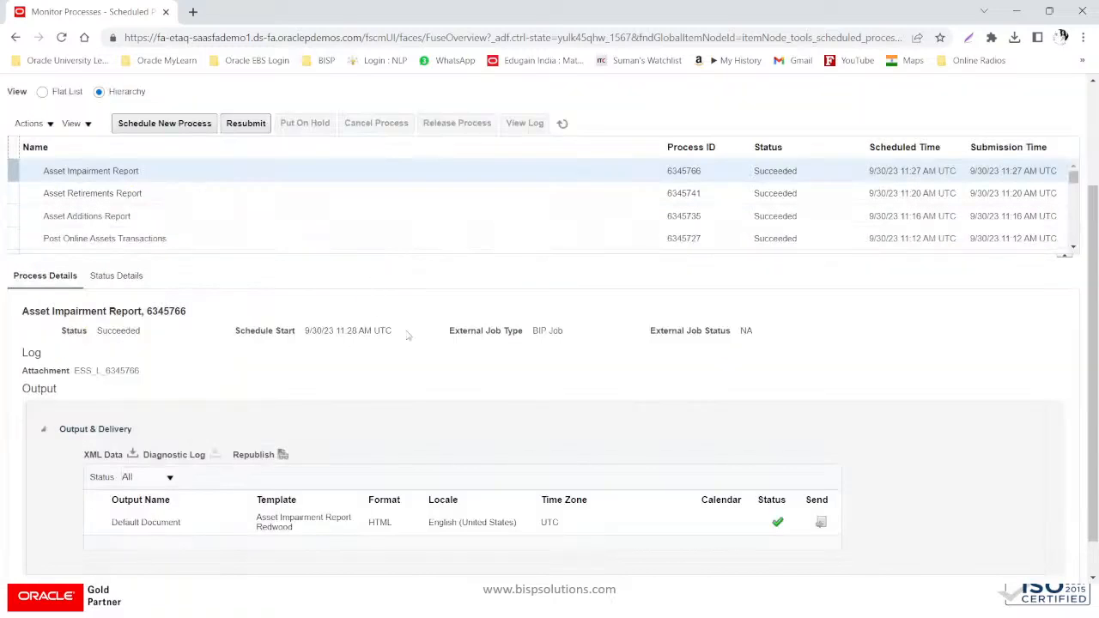
- Refresh, select succeeded process 6345774, and open its output in Analytics Publisher
click(563, 125)
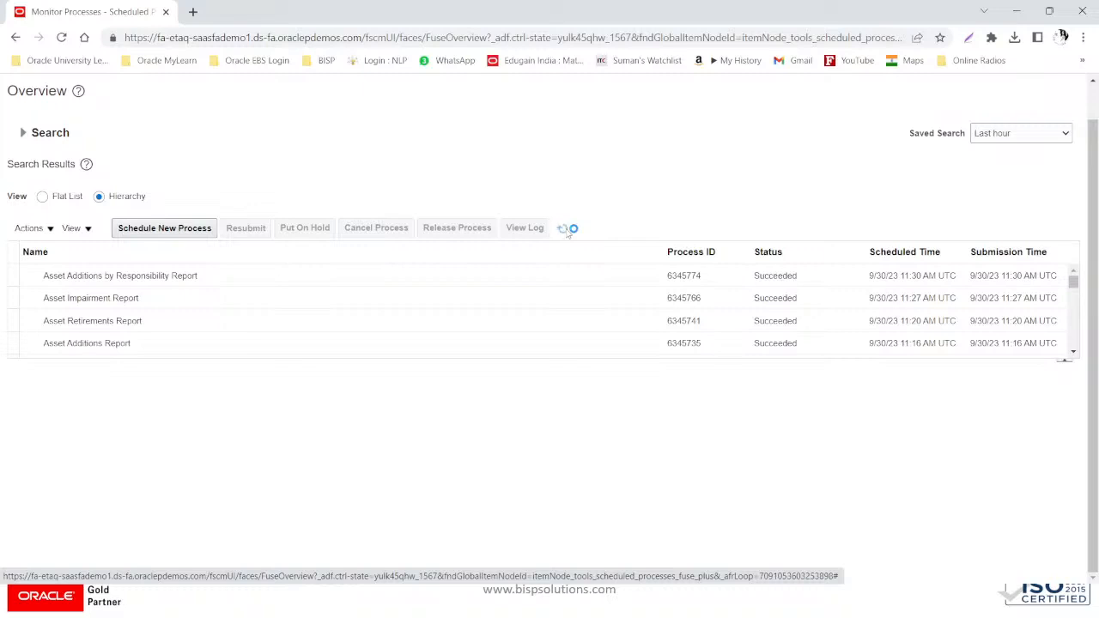
click(330, 271)
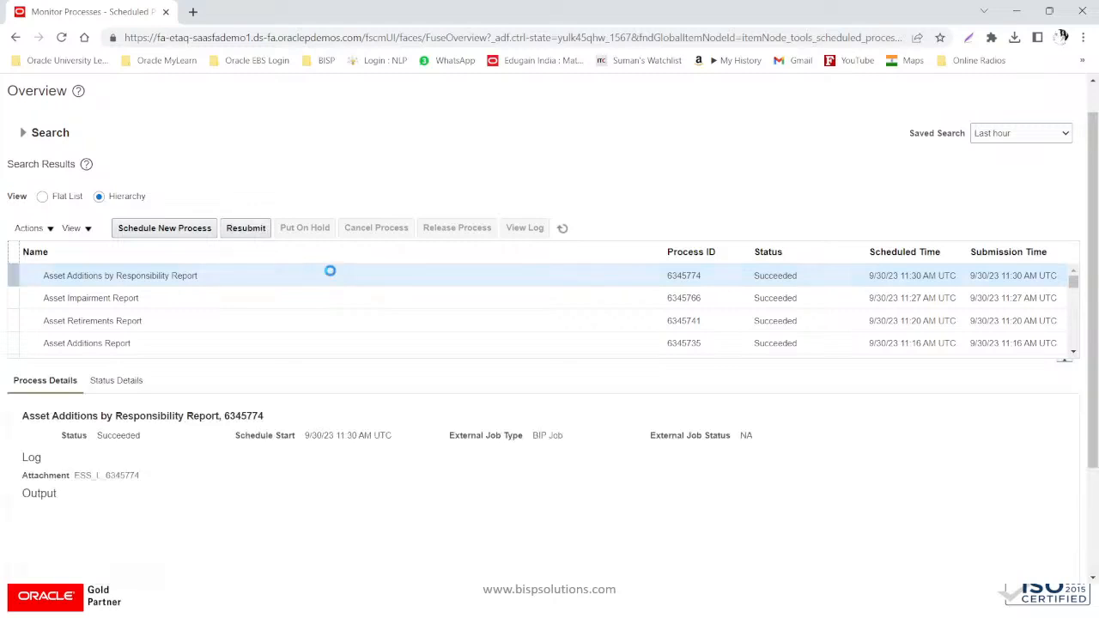
scroll(158, 483, down, 1)
scroll(158, 483, down, 1)
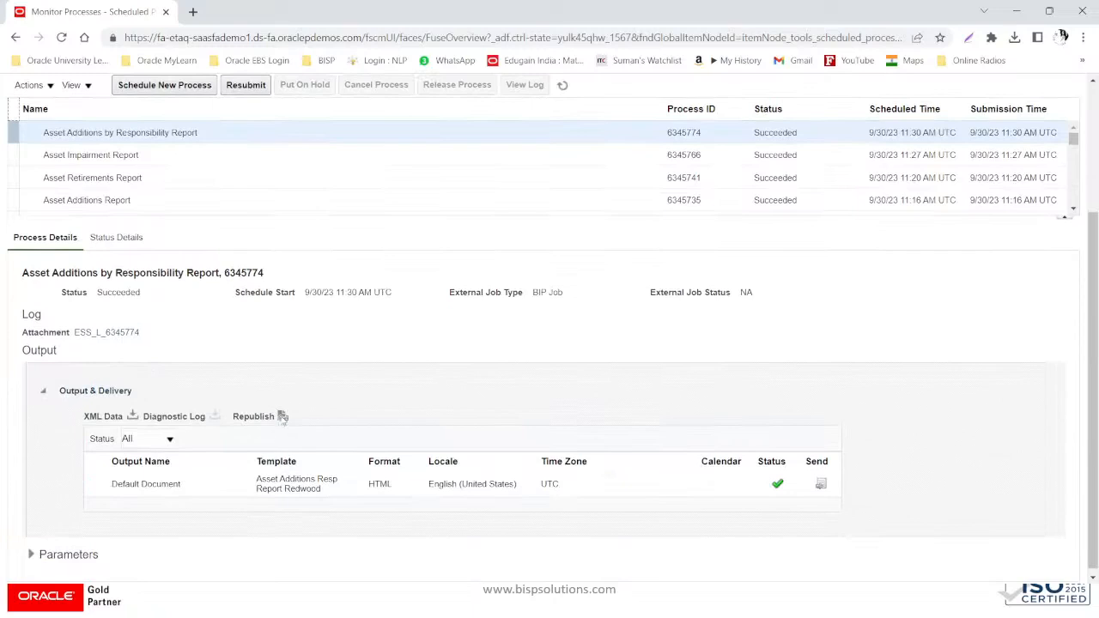
click(287, 420)
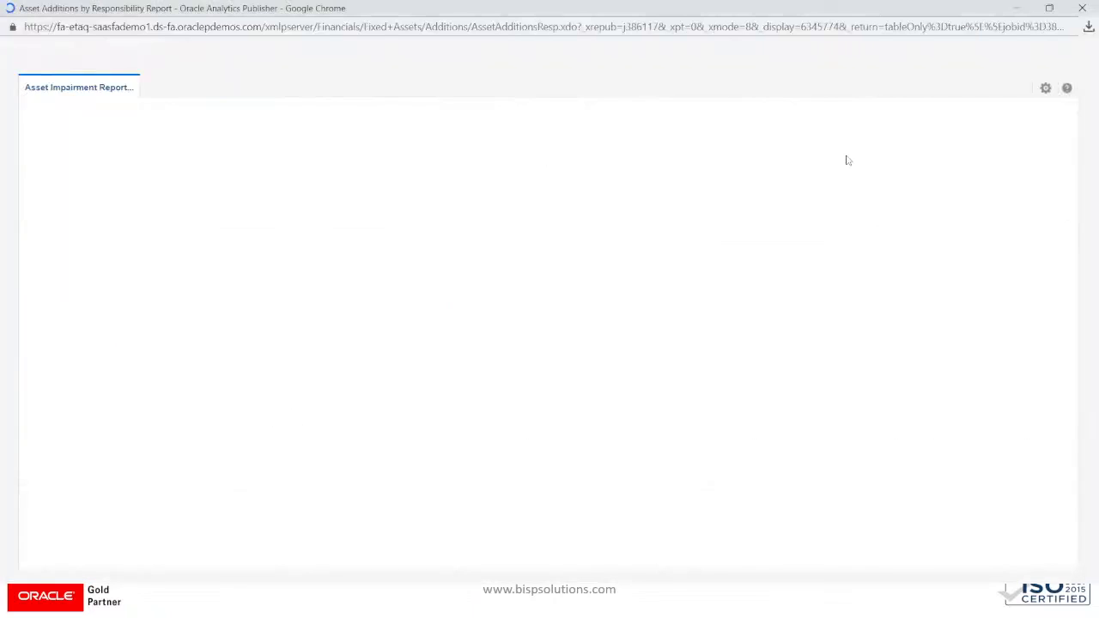
- Export the Asset Additions by Responsibility Report output as HTML
click(1046, 88)
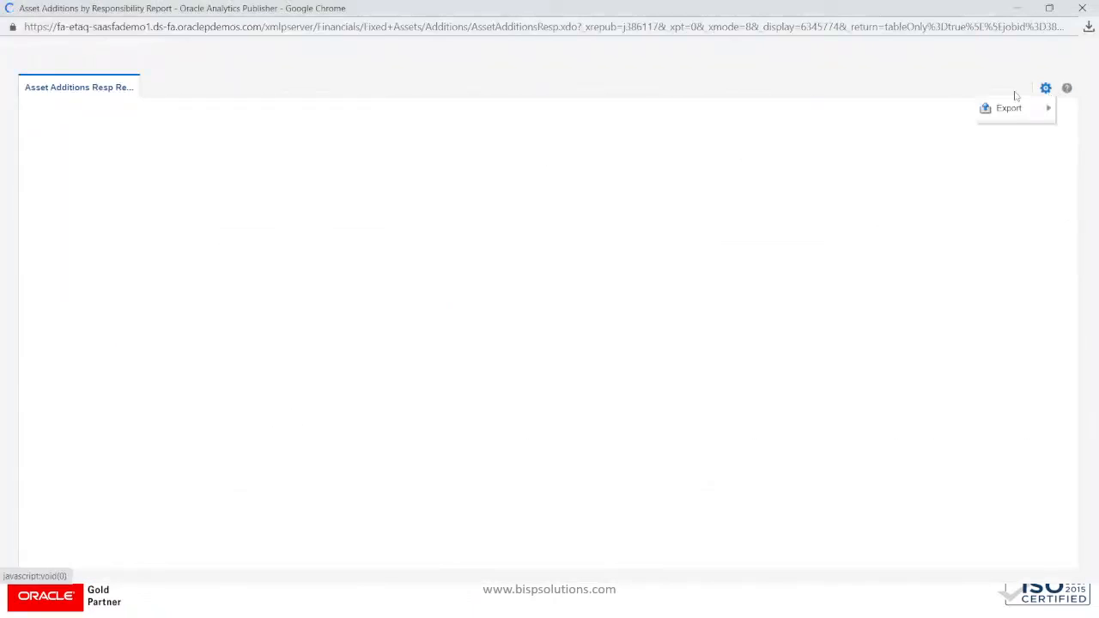
mouse_move(990, 109)
click(883, 110)
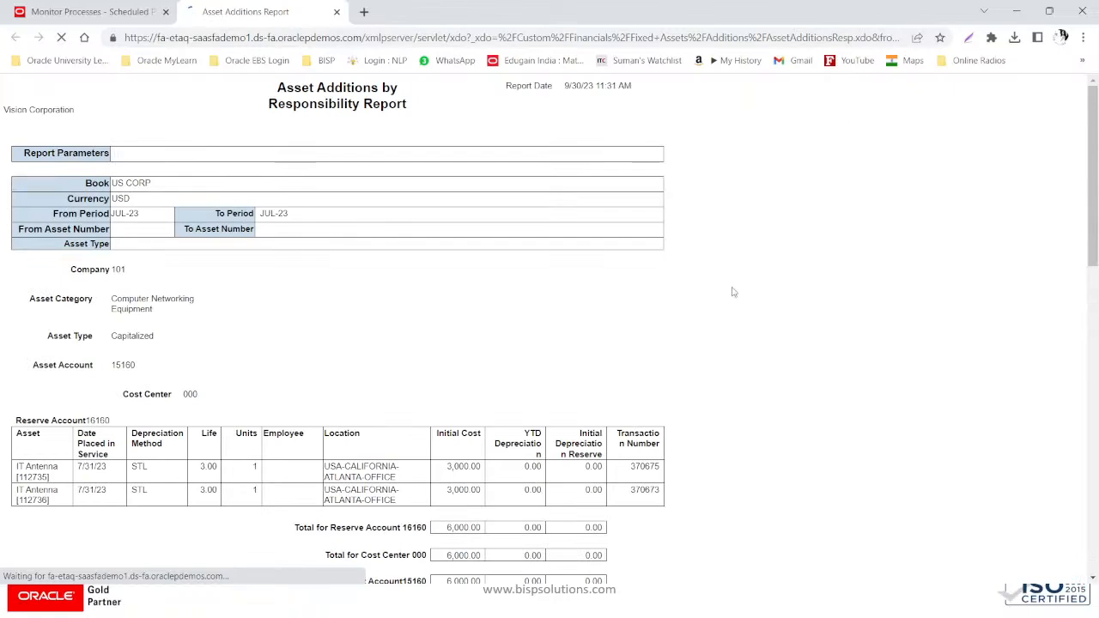
scroll(709, 360, down, 3)
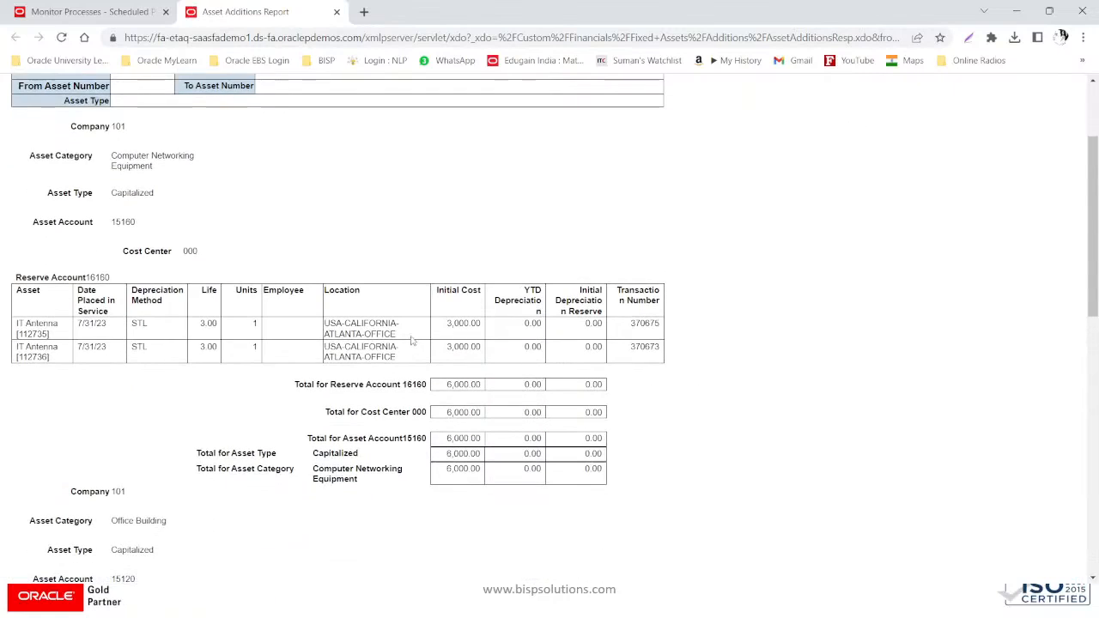
scroll(412, 341, down, 6)
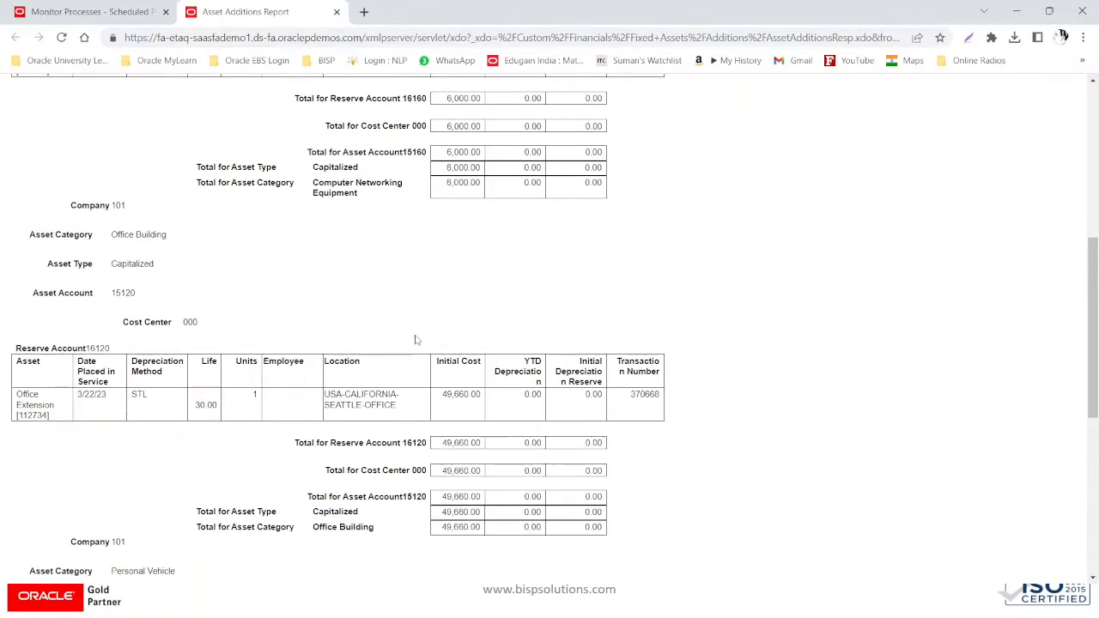
scroll(415, 341, down, 2)
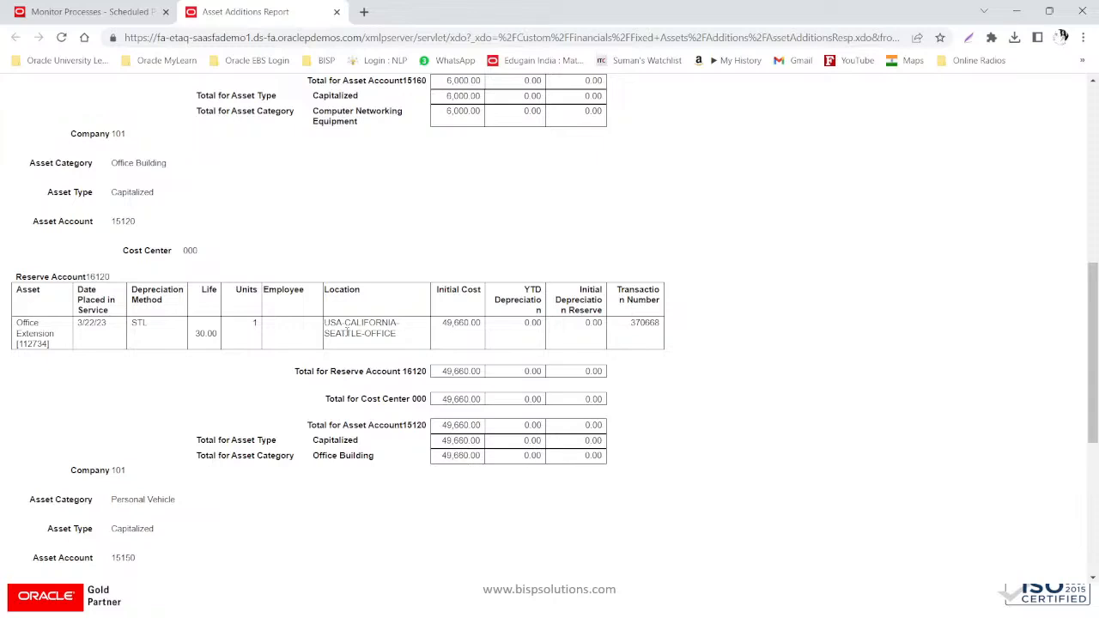
scroll(347, 331, down, 1)
scroll(347, 331, down, 1)
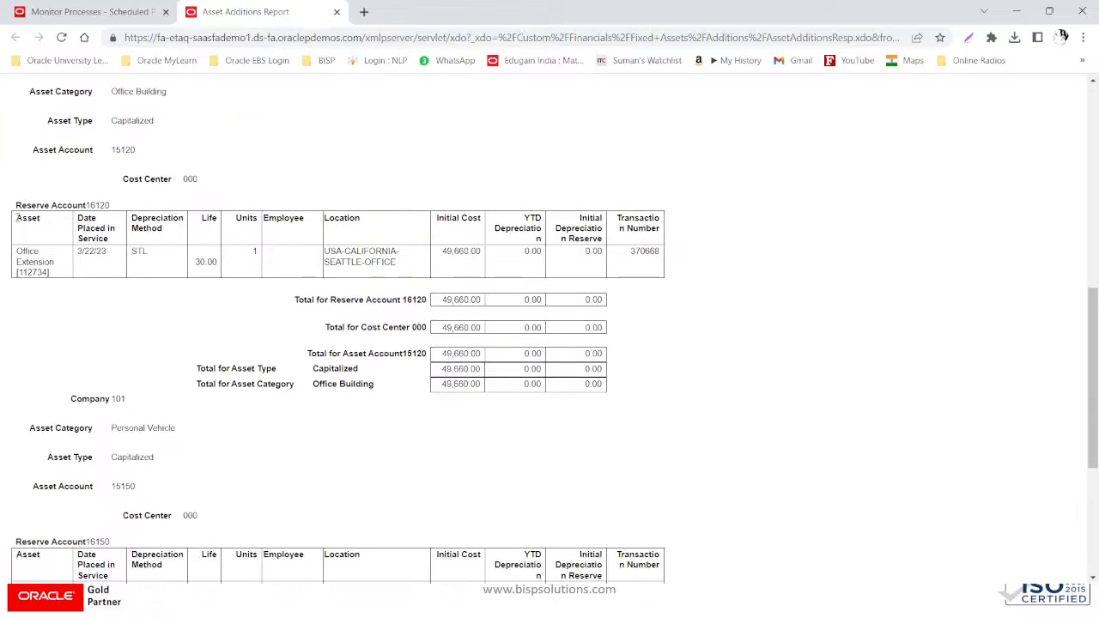
scroll(96, 186, up, 3)
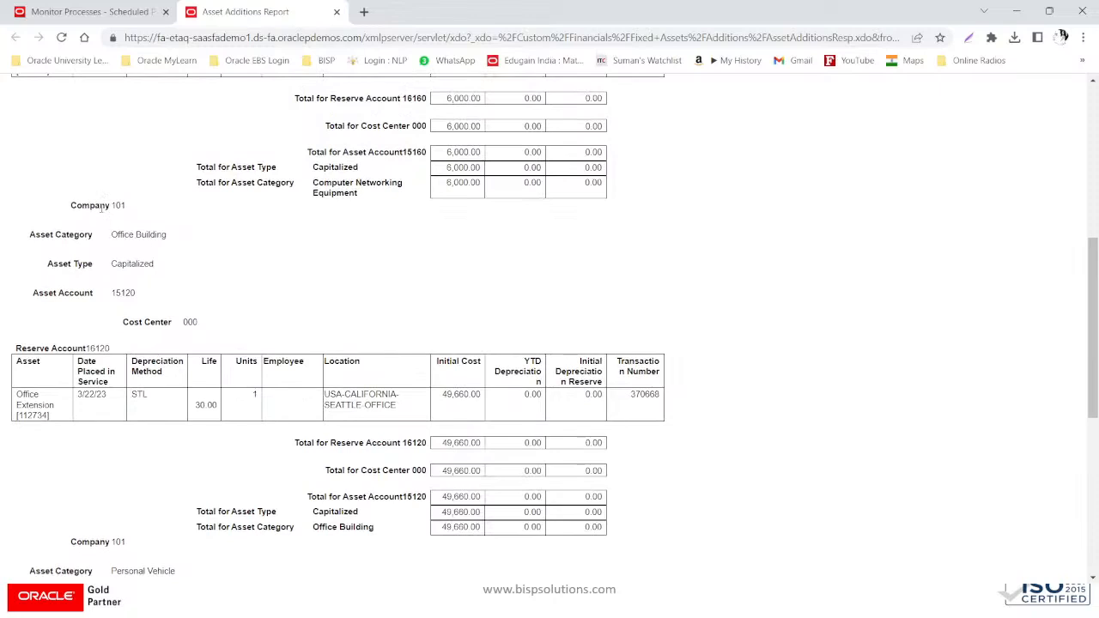
drag(129, 207, 66, 212)
click(179, 224)
drag(111, 235, 185, 242)
drag(112, 264, 161, 267)
drag(113, 293, 142, 295)
click(113, 292)
double_click(130, 292)
drag(181, 323, 213, 323)
scroll(213, 323, down, 1)
drag(122, 277, 87, 278)
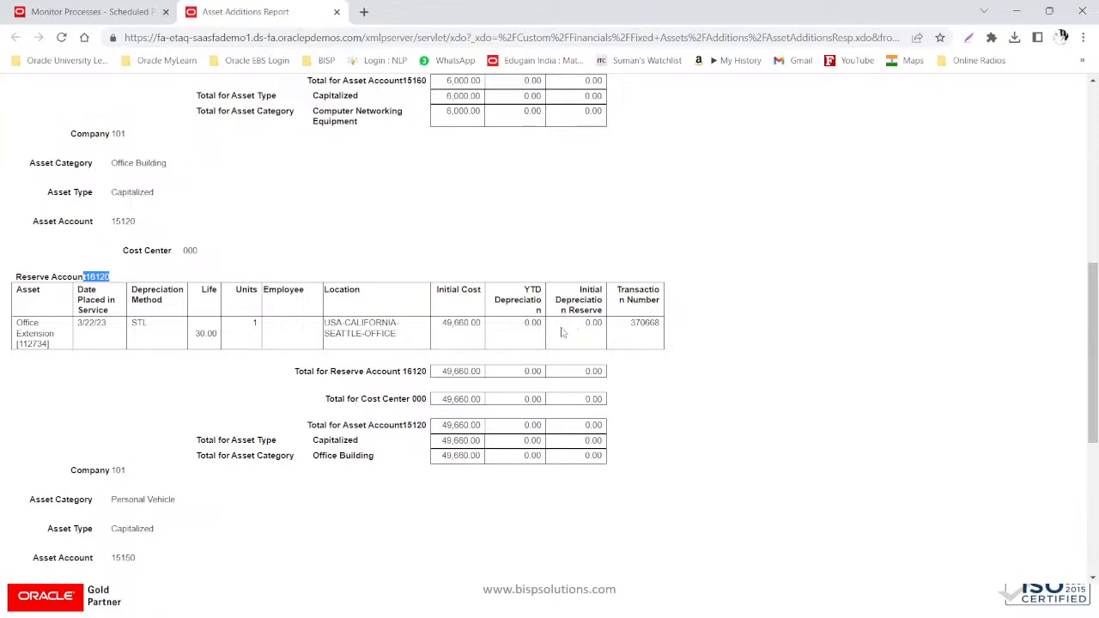
- Scroll through the HTML report showing two IT Antenna assets totaling 6,000.00
scroll(524, 396, down, 3)
scroll(525, 397, down, 1)
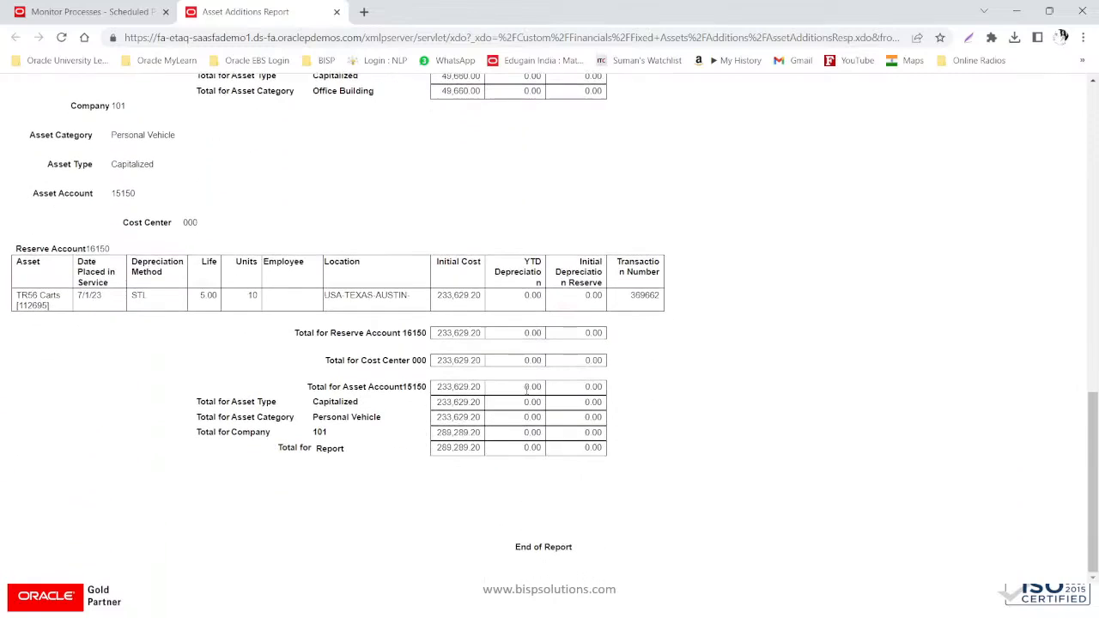
scroll(537, 396, up, 3)
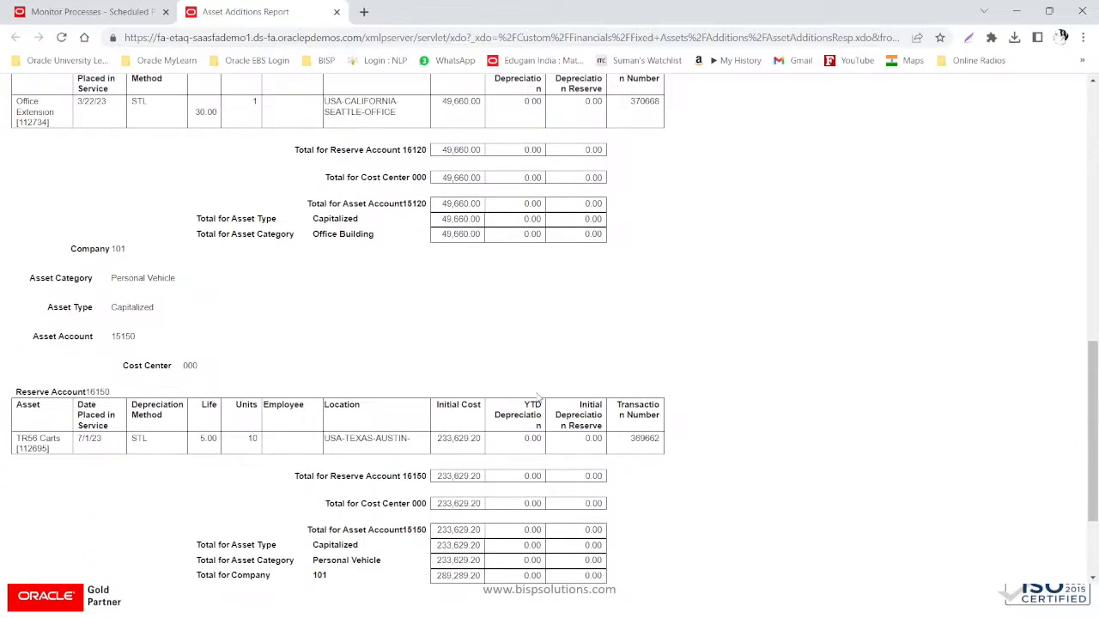
scroll(532, 395, down, 3)
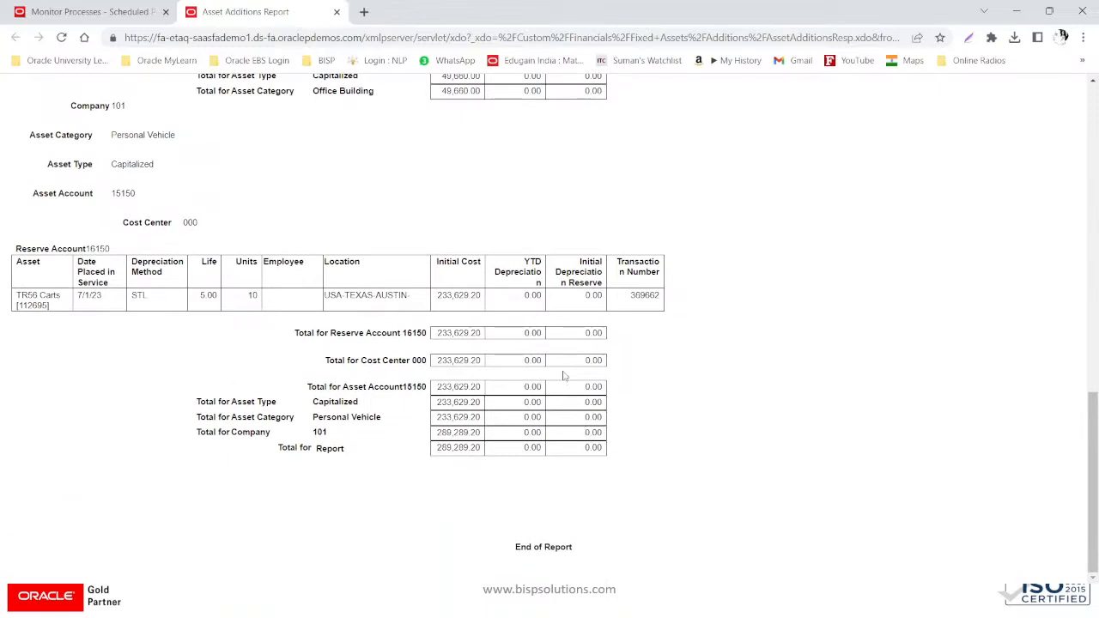
scroll(810, 290, up, 7)
scroll(810, 289, up, 3)
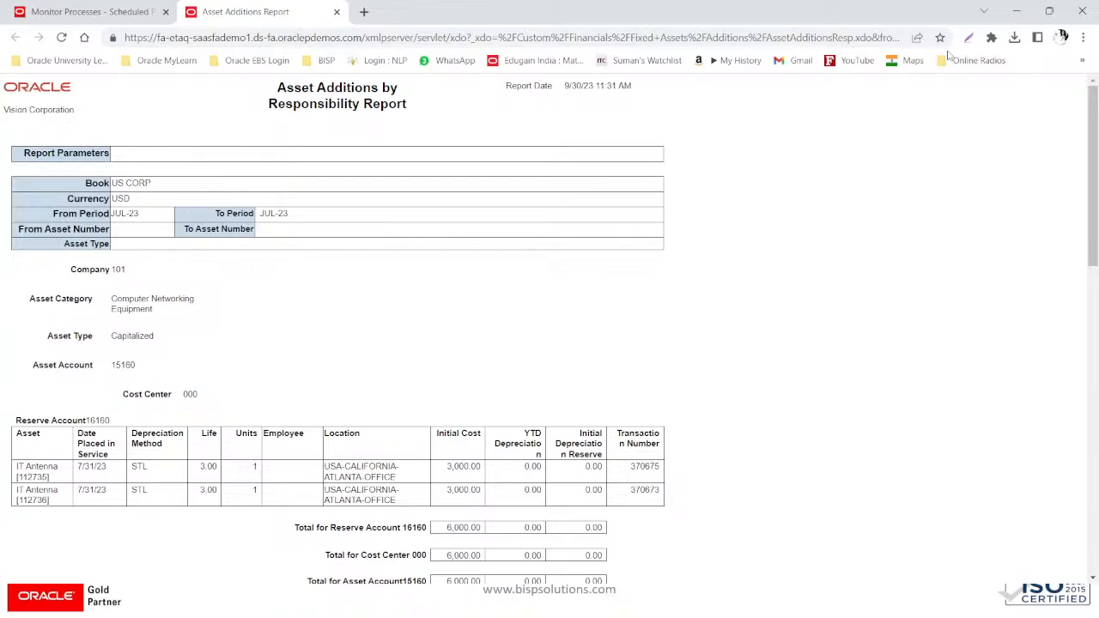
scroll(503, 287, down, 4)
scroll(455, 336, down, 6)
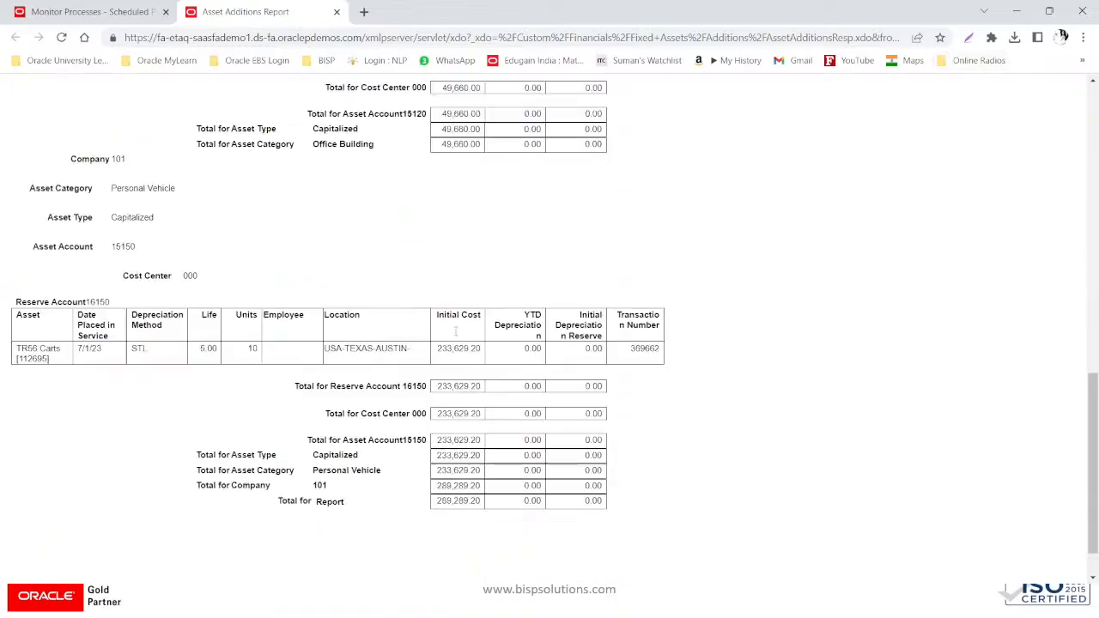
scroll(458, 335, up, 7)
scroll(458, 335, up, 4)
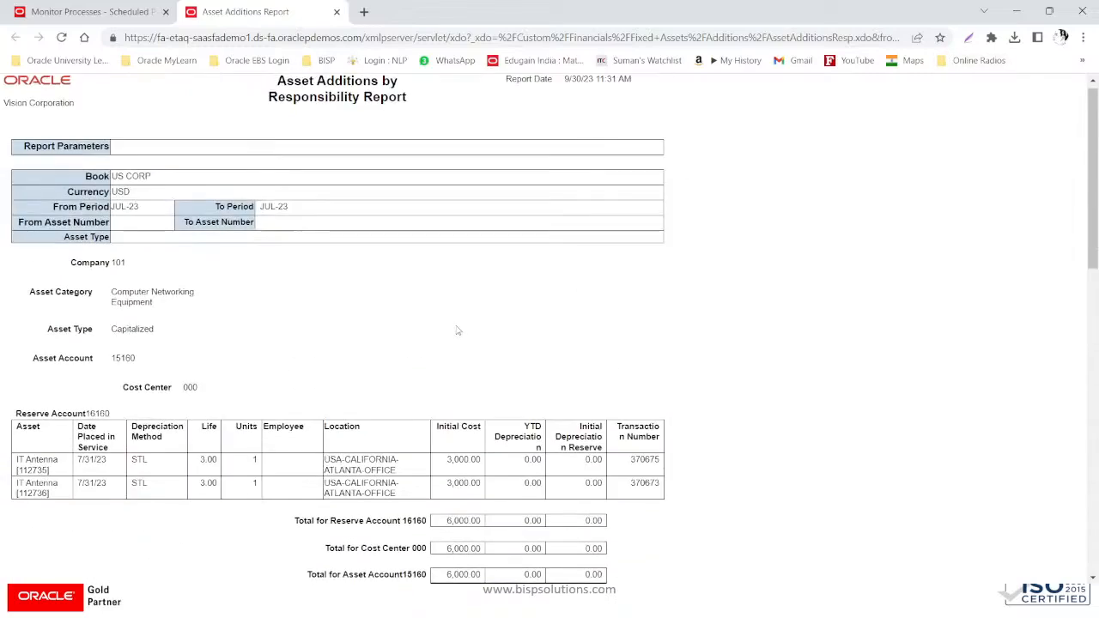
- Scroll to End of Report, close the report tab, and return to the predefined reports slide
scroll(456, 330, down, 9)
scroll(457, 328, down, 2)
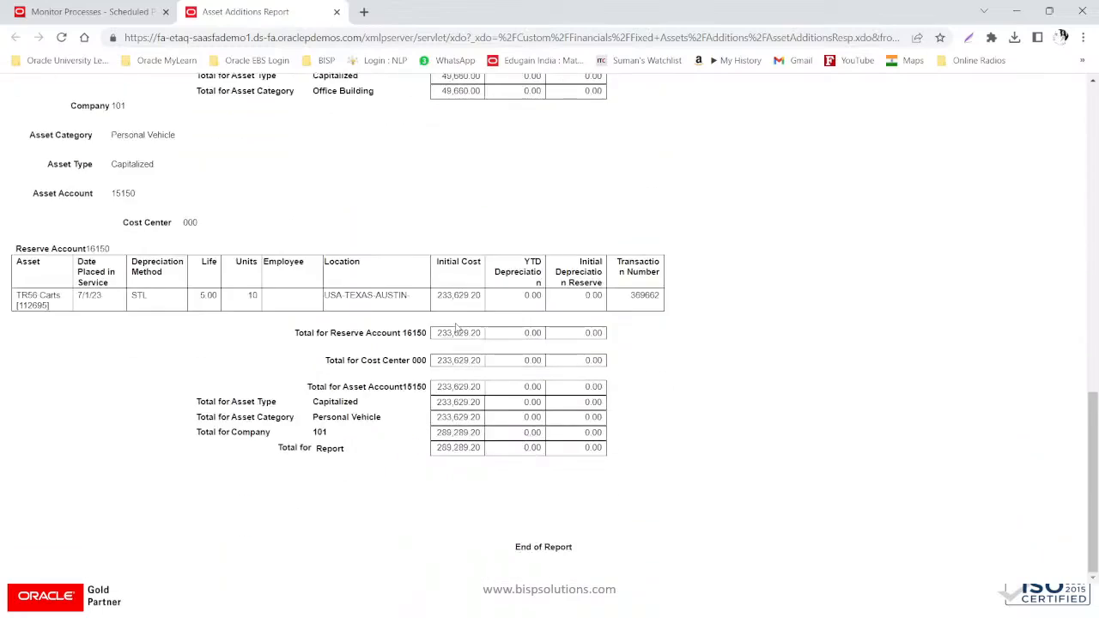
scroll(457, 326, up, 11)
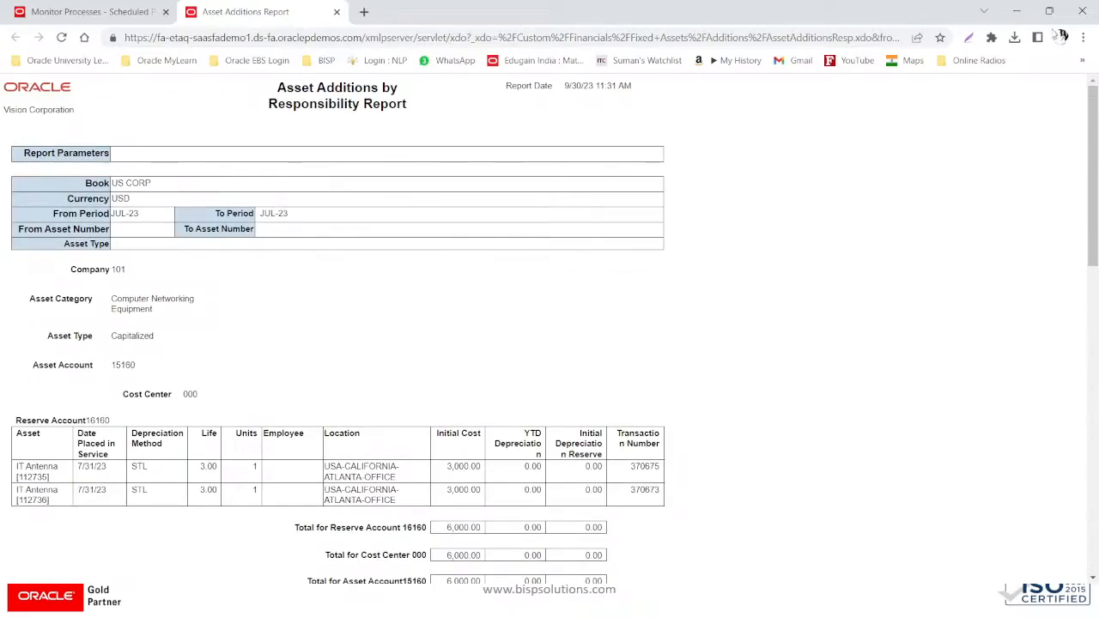
click(337, 12)
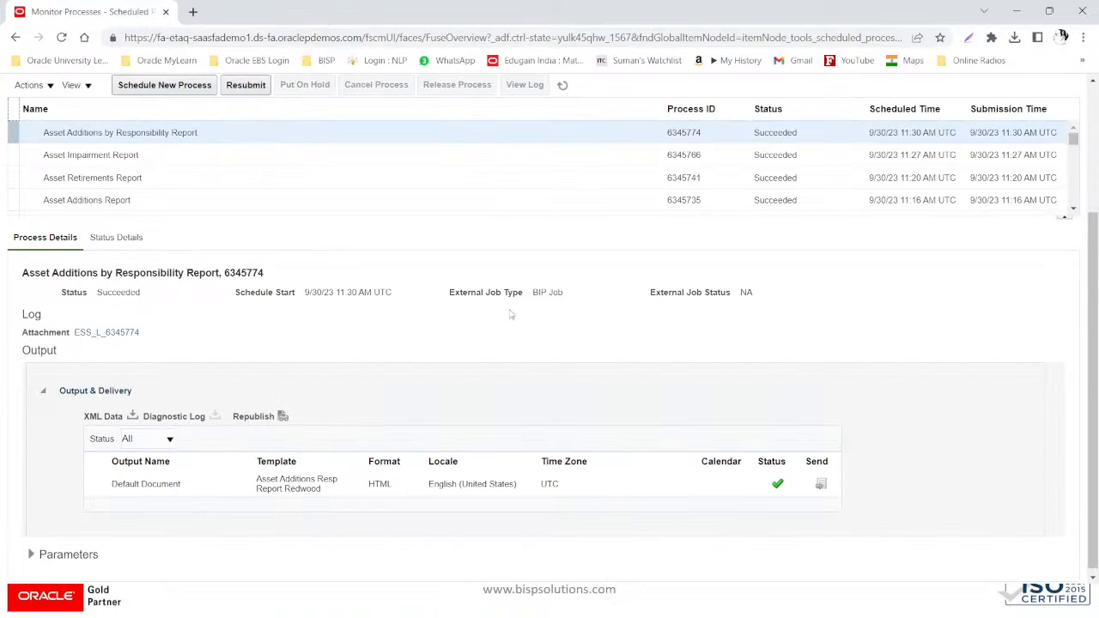
key(alt+Tab)
key(alt+Tab)
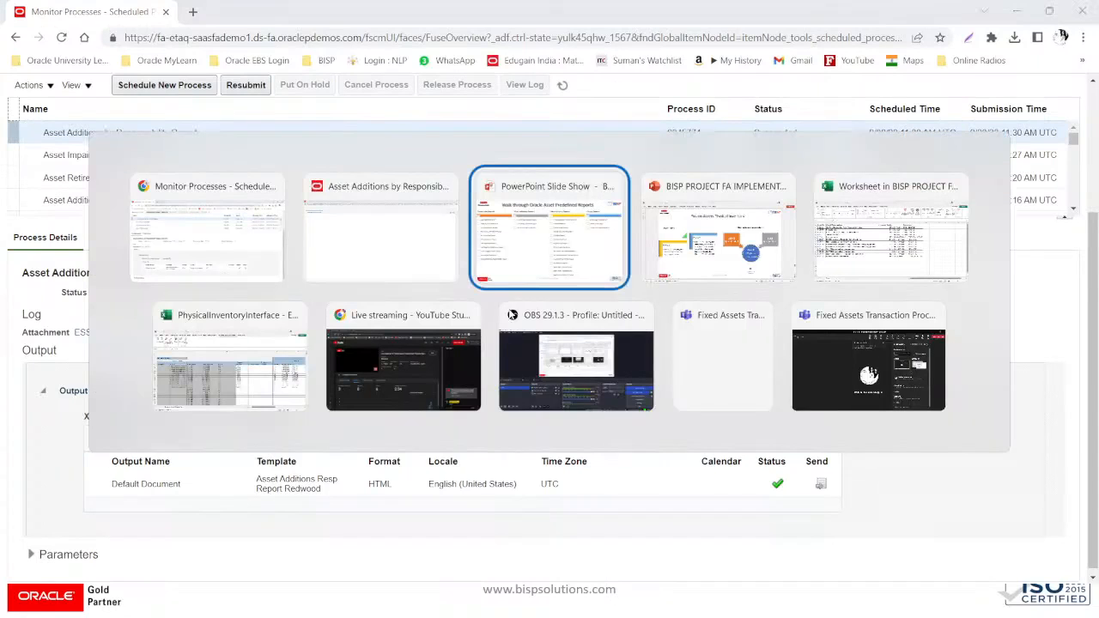